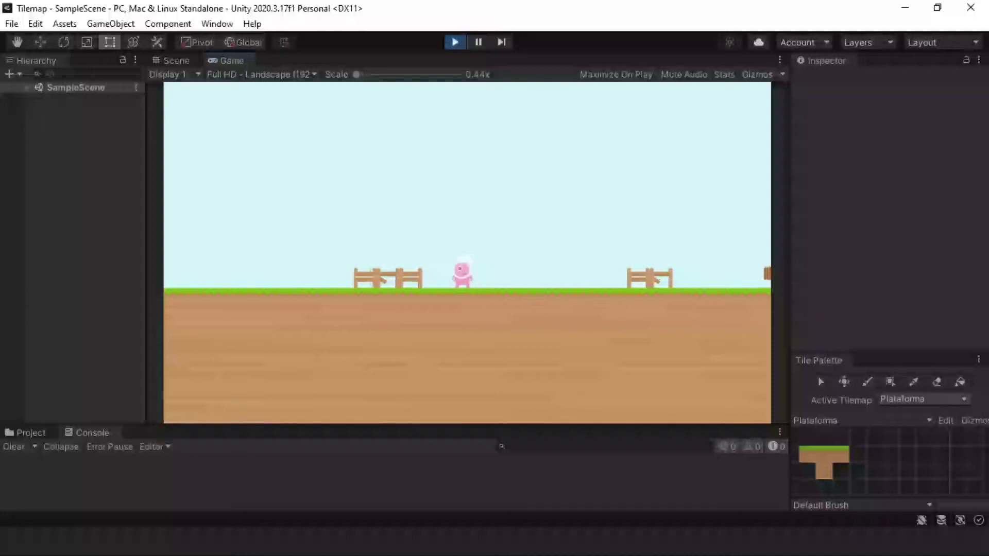
Step: In Play mode, run and jump the character right toward the water gap
{"action": "key", "text": "Right"}
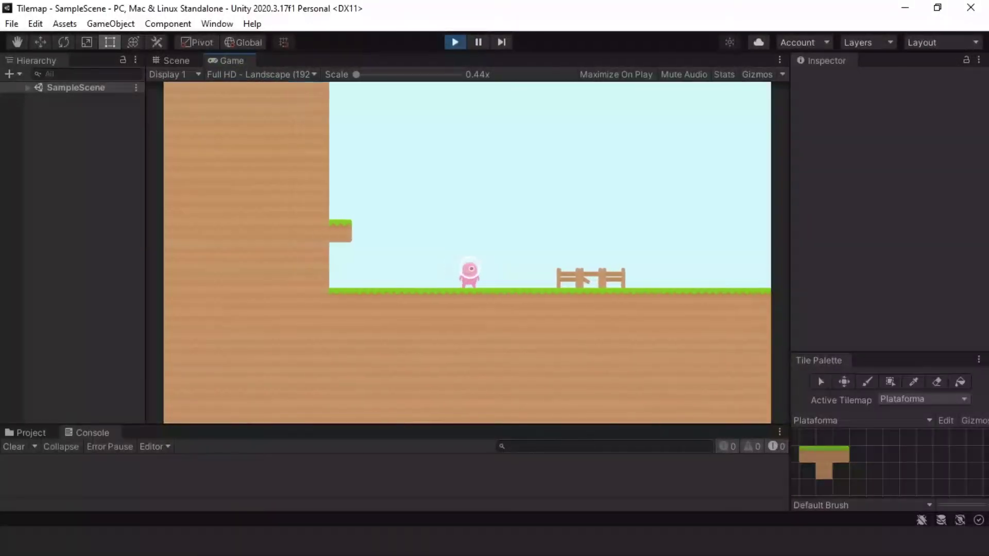
{"action": "key", "text": "space"}
{"action": "key", "text": "Right"}
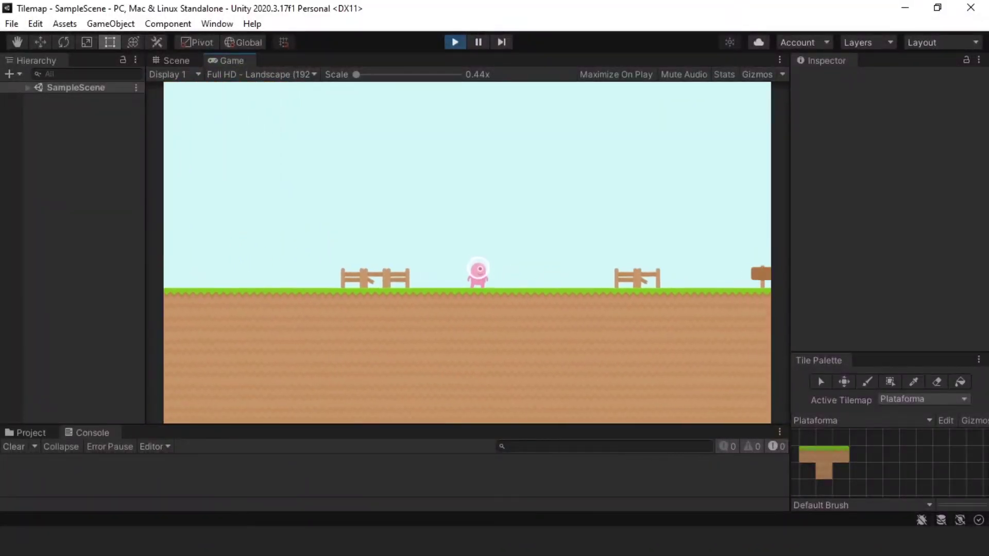
{"action": "key", "text": "Right"}
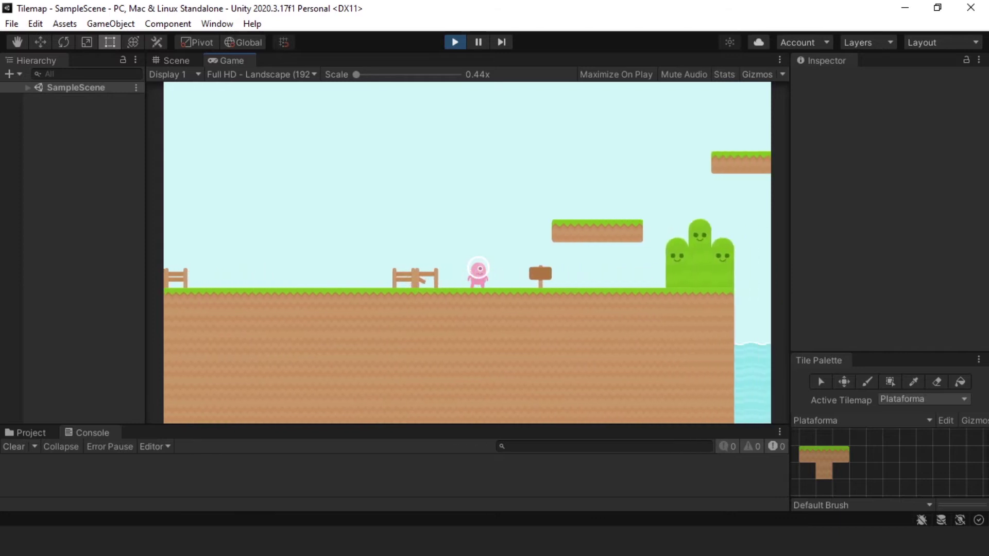
{"action": "key", "text": "Left"}
{"action": "key", "text": "Right"}
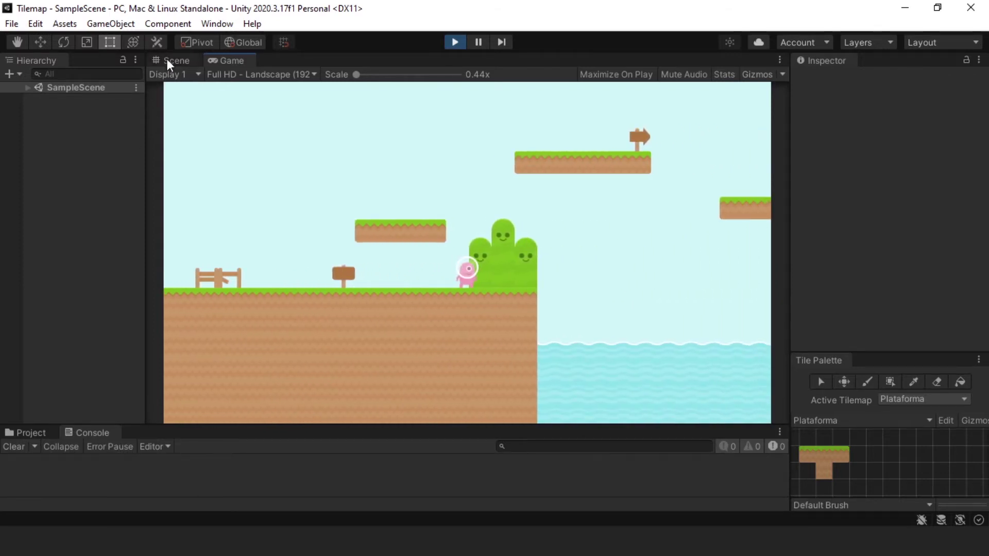
Step: Return to the Scene view and zoom out to see the whole level
{"action": "left_click", "coordinate": [172, 56]}
{"action": "scroll", "coordinate": [351, 221], "scroll_direction": "down", "scroll_amount": 1}
{"action": "scroll", "coordinate": [347, 239], "scroll_direction": "down", "scroll_amount": 2}
{"action": "scroll", "coordinate": [348, 239], "scroll_direction": "up", "scroll_amount": 1}
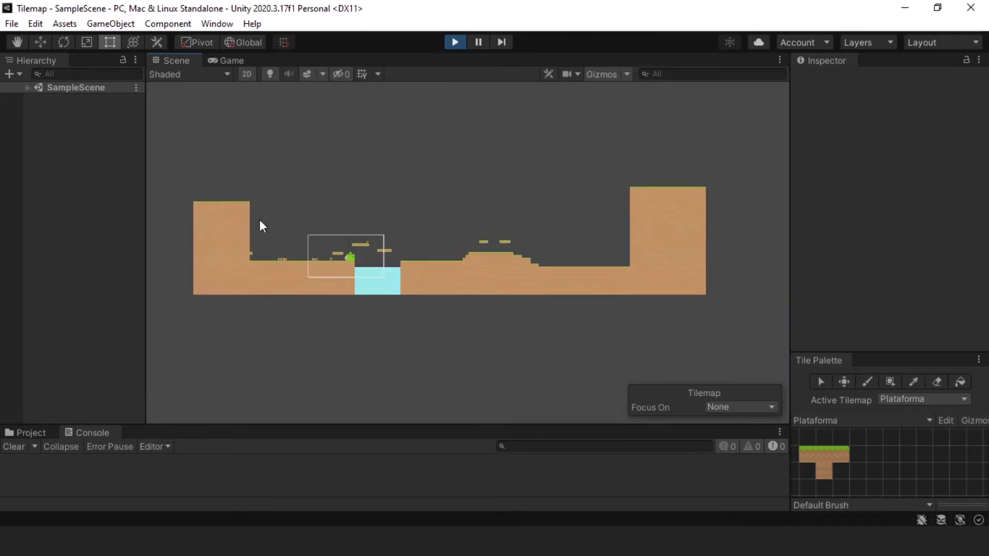
Step: Expand SampleScene and Grid, then select Plataforma, ObjetosCenarioFrente and ObjetosCenarioFundo in turn
{"action": "left_click", "coordinate": [27, 88]}
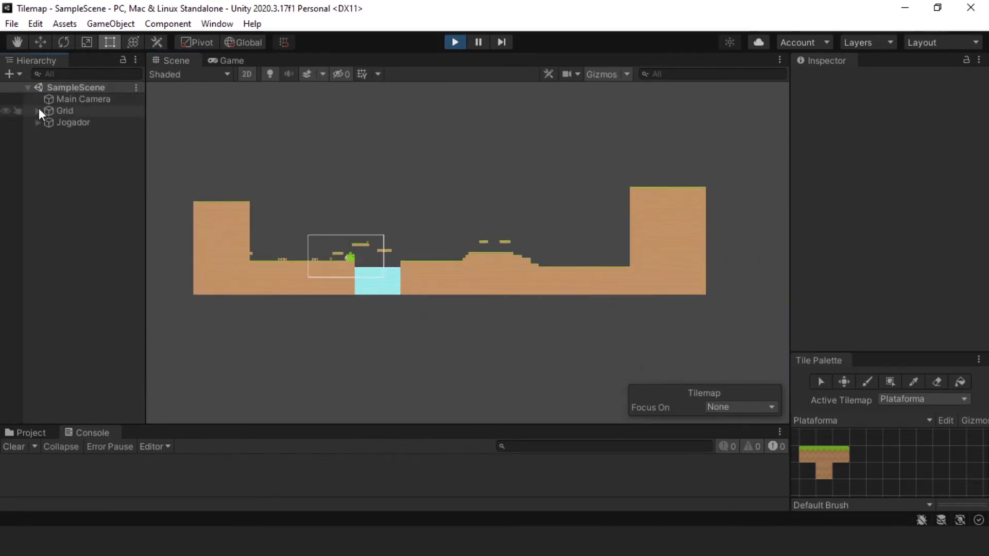
{"action": "left_click", "coordinate": [38, 111]}
{"action": "left_click", "coordinate": [74, 122]}
{"action": "left_click", "coordinate": [87, 137]}
{"action": "left_click", "coordinate": [89, 145]}
{"action": "left_click", "coordinate": [91, 136]}
{"action": "left_click", "coordinate": [85, 123]}
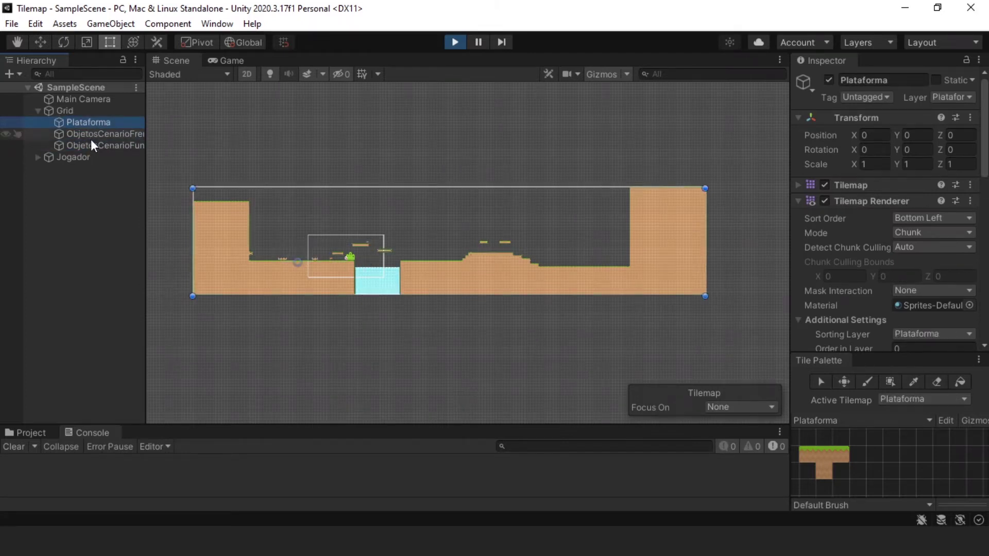
Step: Review each tilemap while zooming and panning the Scene view across the level
{"action": "scroll", "coordinate": [315, 285], "scroll_direction": "up", "scroll_amount": 1}
{"action": "scroll", "coordinate": [283, 292], "scroll_direction": "up", "scroll_amount": 1}
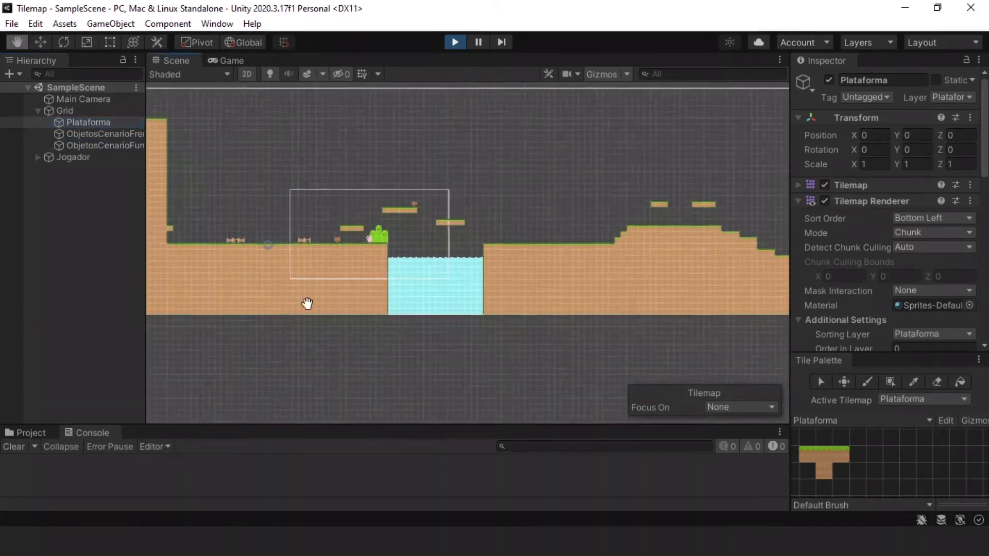
{"action": "scroll", "coordinate": [428, 342], "scroll_direction": "up", "scroll_amount": 2}
{"action": "scroll", "coordinate": [364, 293], "scroll_direction": "up", "scroll_amount": 2}
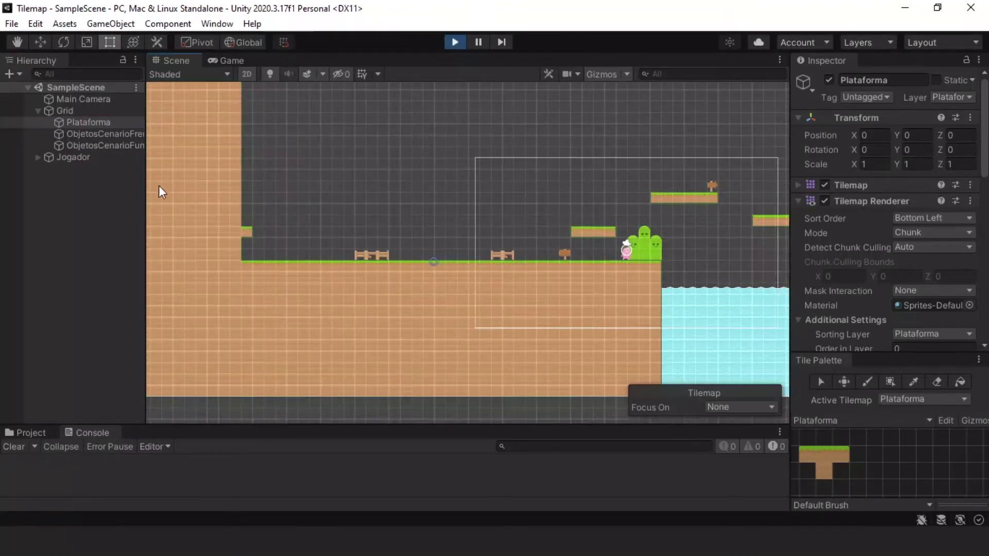
{"action": "left_click", "coordinate": [126, 134]}
{"action": "middle_click_drag", "start_coordinate": [524, 249], "coordinate": [303, 227]}
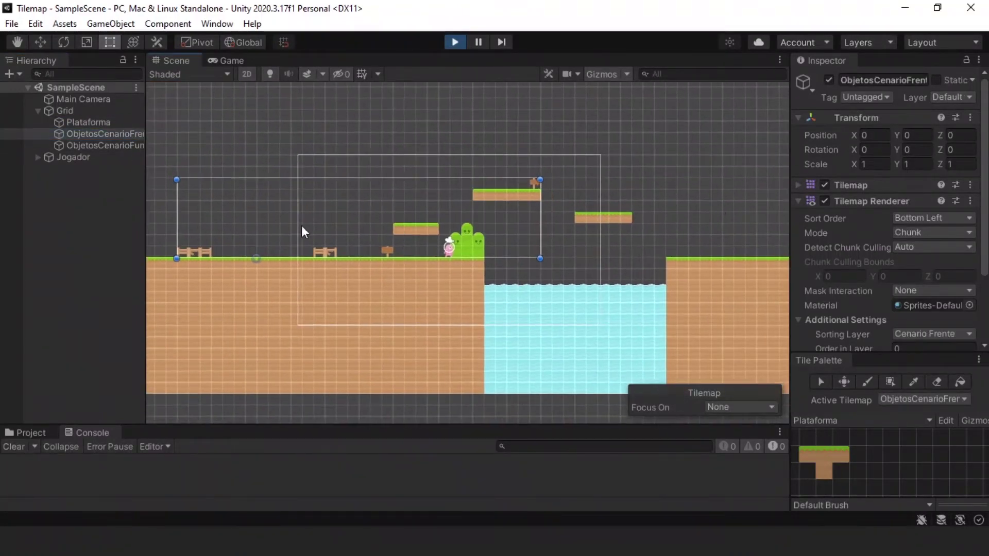
{"action": "left_click", "coordinate": [122, 147]}
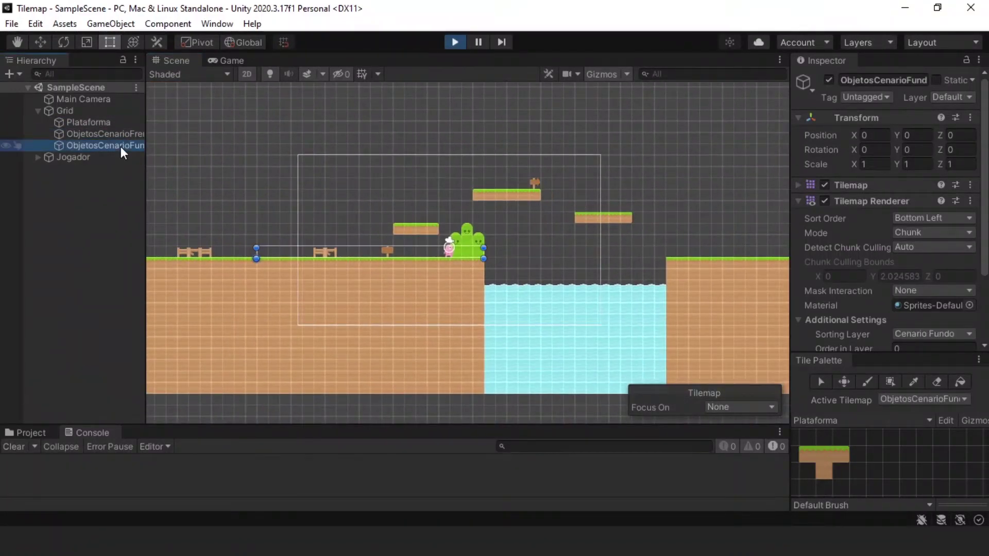
{"action": "left_click", "coordinate": [95, 123]}
{"action": "middle_click_drag", "start_coordinate": [434, 304], "coordinate": [418, 302]}
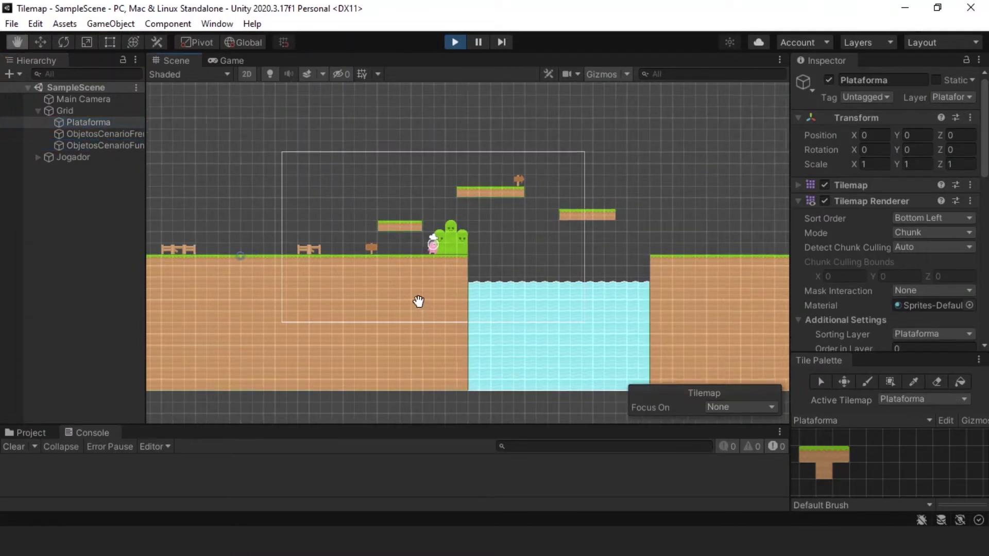
{"action": "middle_click_drag", "start_coordinate": [480, 213], "coordinate": [185, 168]}
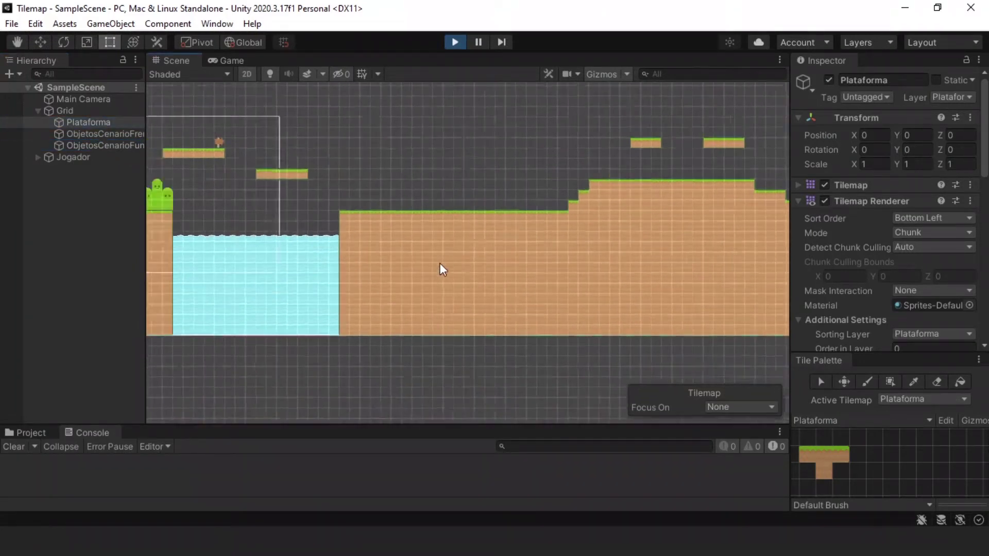
{"action": "scroll", "coordinate": [440, 264], "scroll_direction": "down", "scroll_amount": 3}
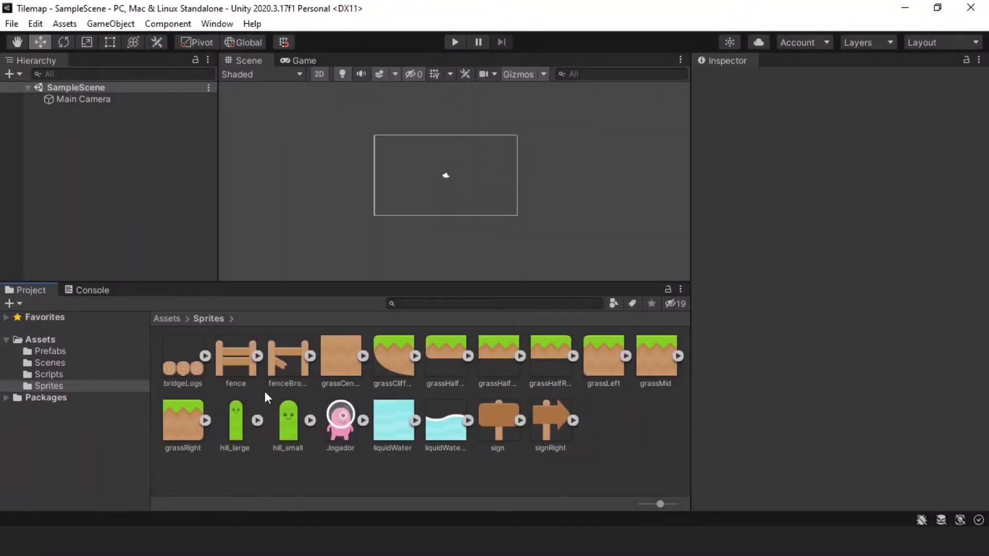
Step: Select the 18 sprites from bridgeLogs through signRight in the Sprites folder
{"action": "left_click", "coordinate": [196, 370]}
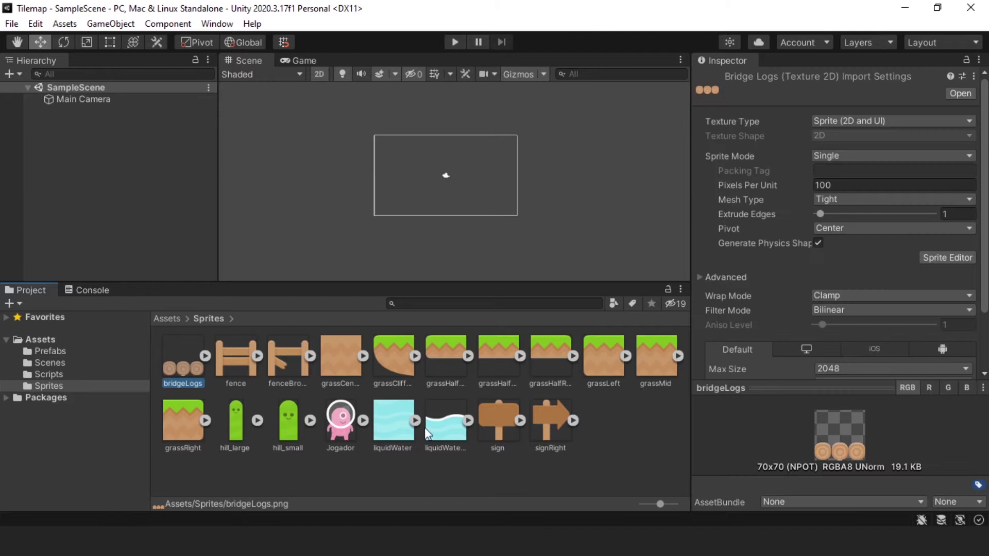
{"action": "left_click", "coordinate": [564, 416], "text": "shift"}
{"action": "left_click", "coordinate": [77, 391]}
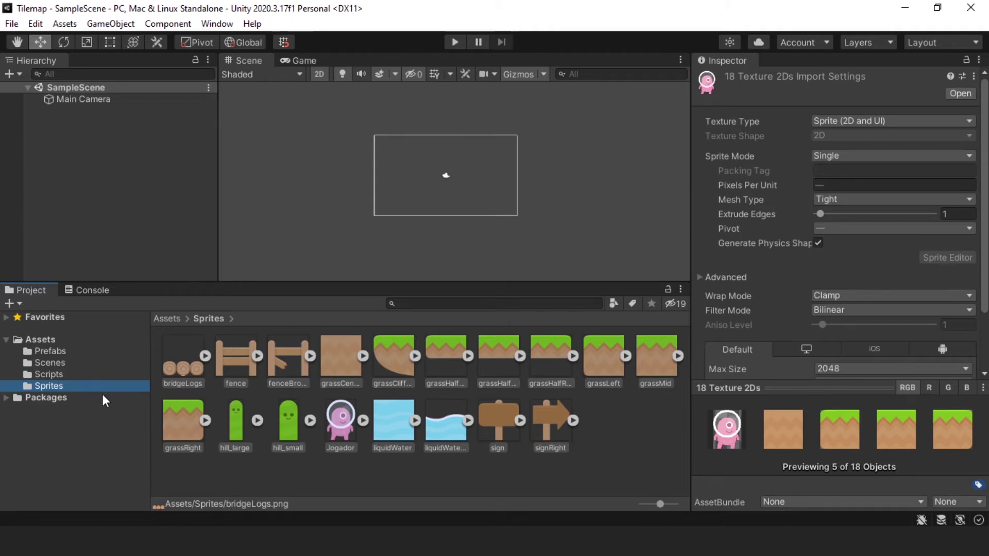
Step: Open the Tile Palette from Window > 2D and dock it enlarged below the Inspector
{"action": "left_click", "coordinate": [218, 25]}
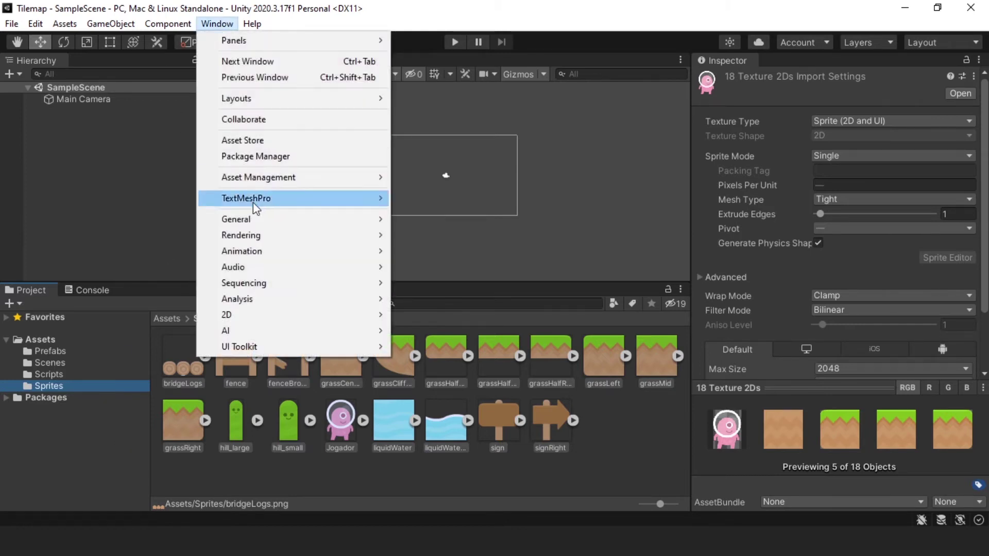
{"action": "mouse_move", "coordinate": [289, 315]}
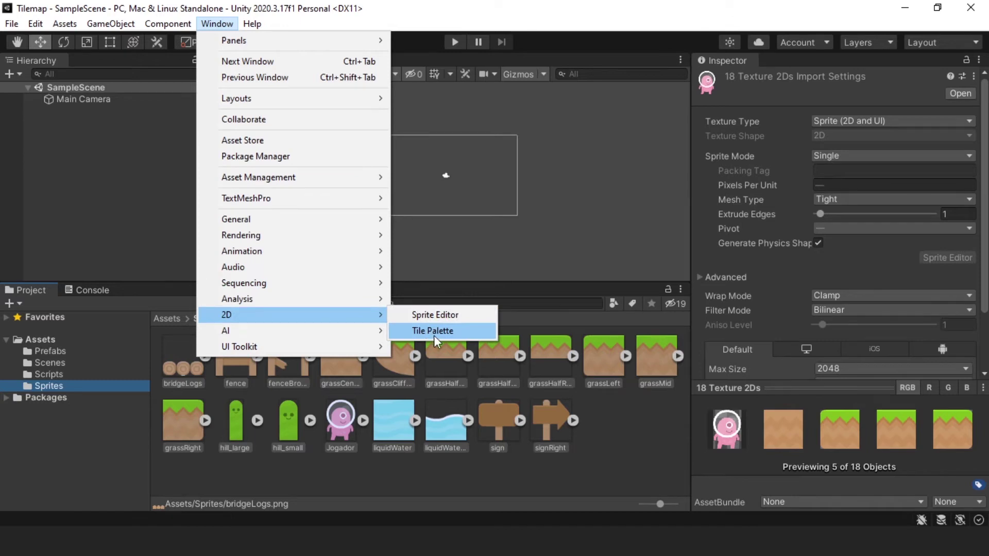
{"action": "left_click", "coordinate": [435, 335]}
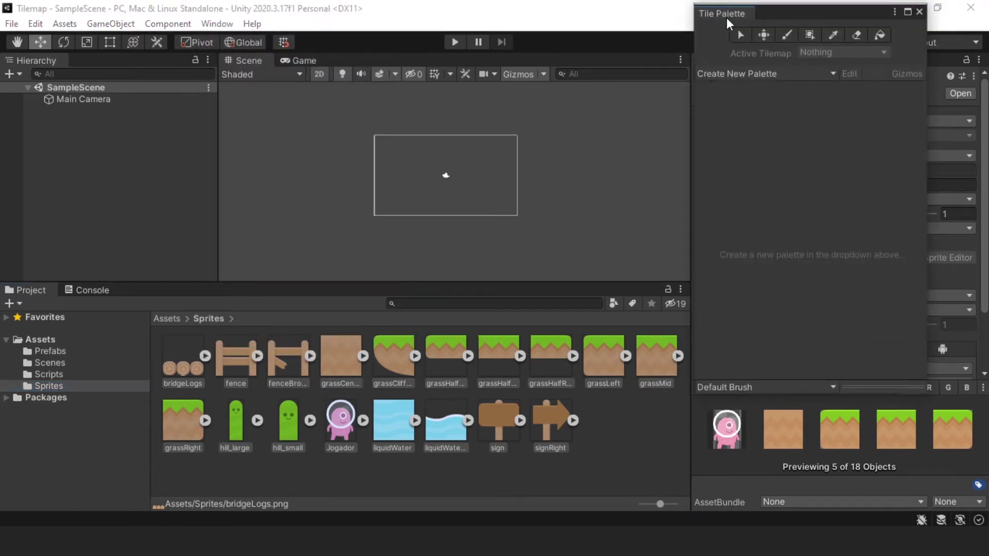
{"action": "left_click_drag", "start_coordinate": [726, 18], "coordinate": [855, 479]}
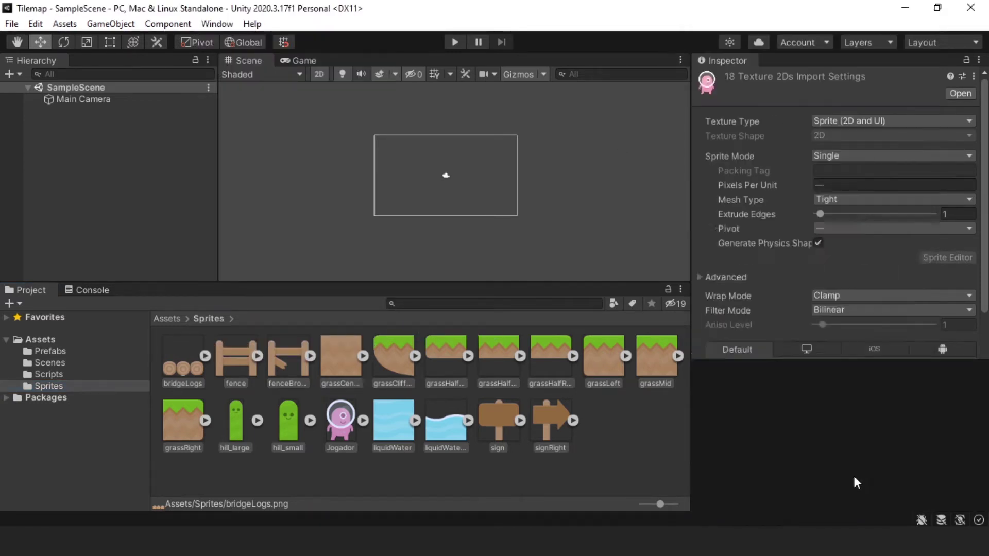
{"action": "left_click_drag", "start_coordinate": [810, 340], "coordinate": [796, 185]}
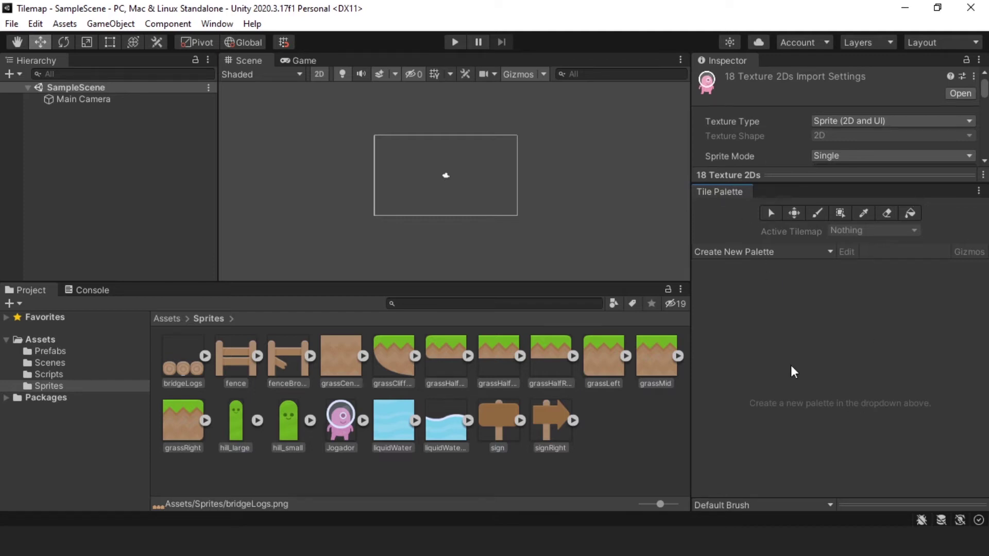
{"action": "left_click", "coordinate": [729, 253]}
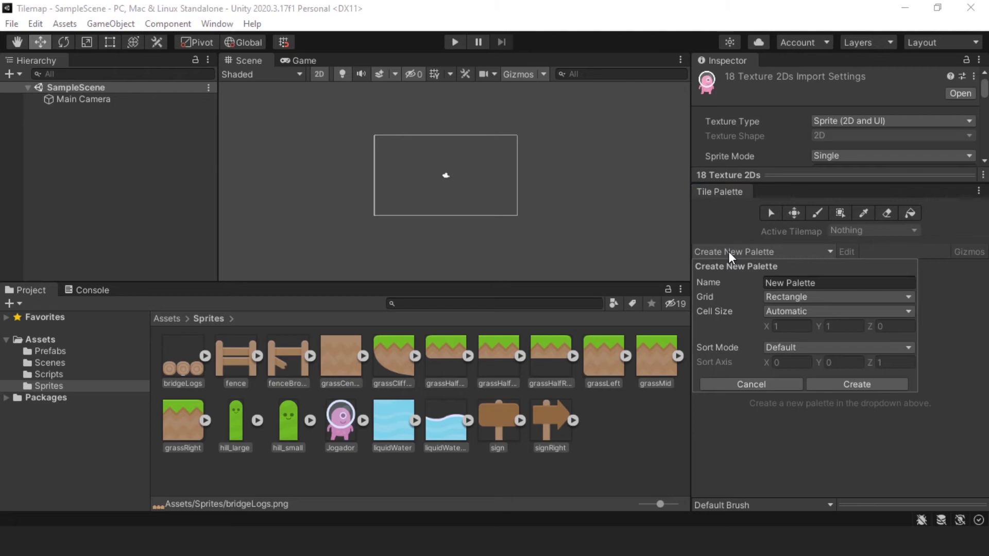
Step: Name the new palette 'Plataforma' and create it
{"action": "left_click", "coordinate": [778, 283]}
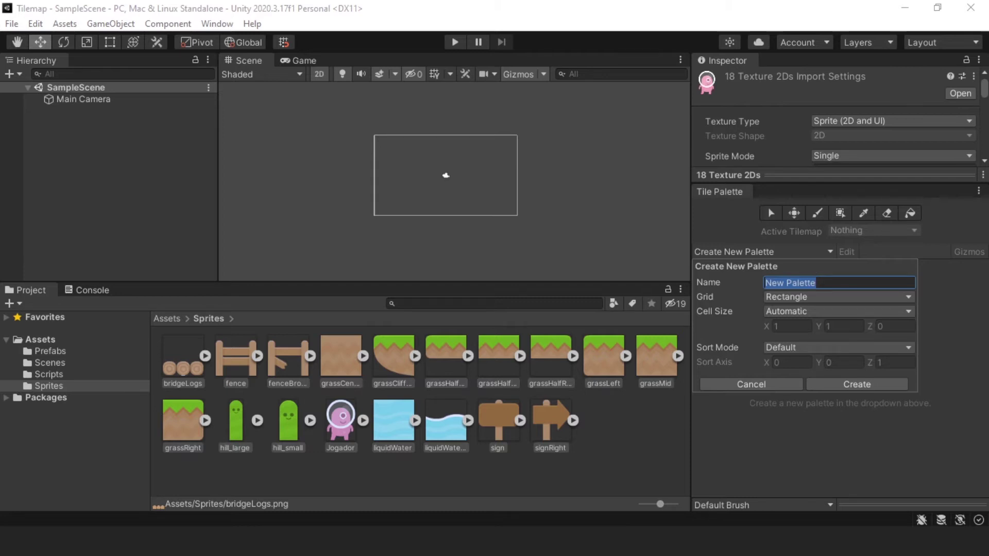
{"action": "type", "text": "Plataforma"}
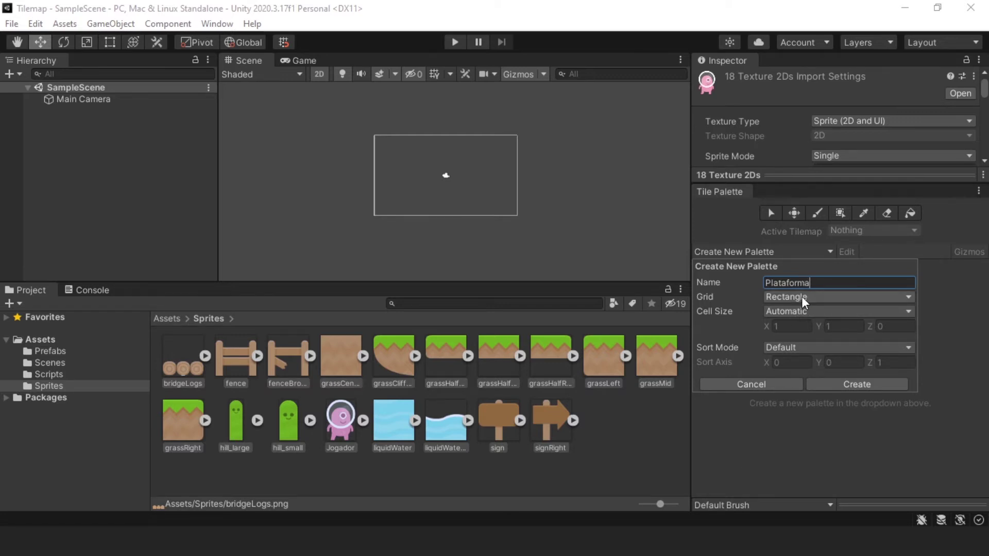
{"action": "left_click", "coordinate": [849, 384]}
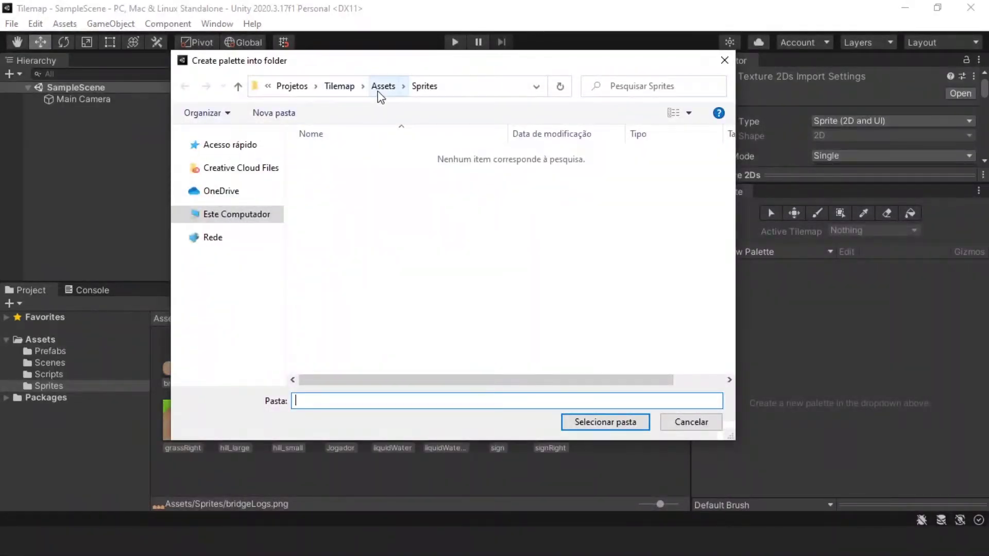
Step: Create a Tiles folder inside Assets and open it
{"action": "left_click", "coordinate": [378, 91]}
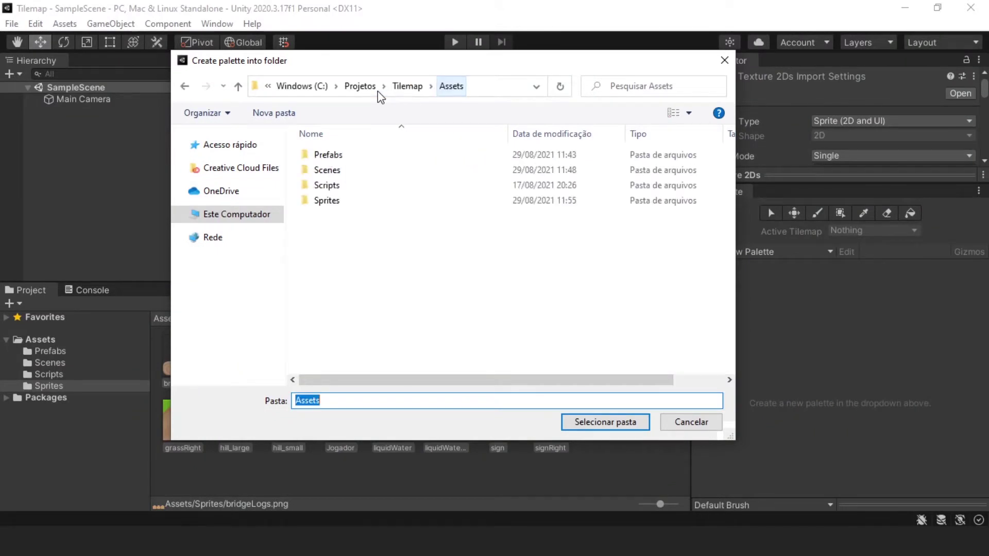
{"action": "right_click", "coordinate": [371, 244]}
{"action": "mouse_move", "coordinate": [496, 453]}
{"action": "left_click", "coordinate": [608, 326]}
{"action": "type", "text": "tiles"}
{"action": "key", "text": "Return"}
{"action": "double_click", "coordinate": [355, 219]}
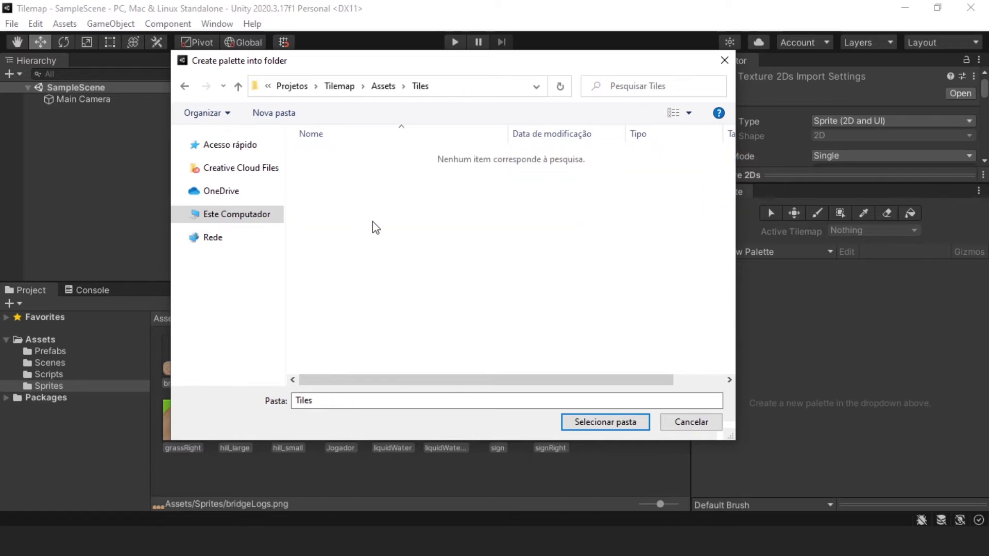
Step: Create a Palette folder inside Tiles and save the Plataforma palette there
{"action": "right_click", "coordinate": [373, 222]}
{"action": "mouse_move", "coordinate": [484, 424]}
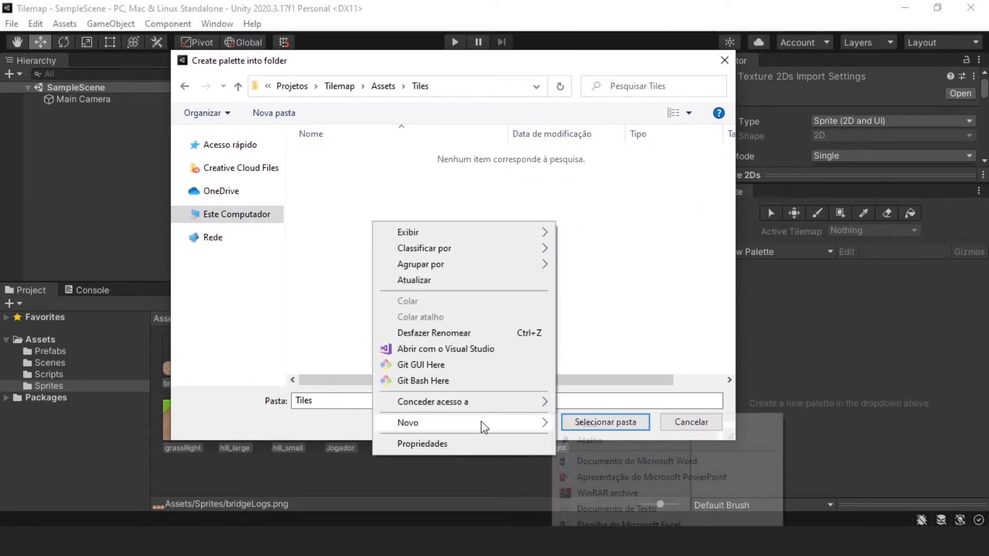
{"action": "left_click", "coordinate": [582, 425]}
{"action": "type", "text": "Palette"}
{"action": "key", "text": "Return"}
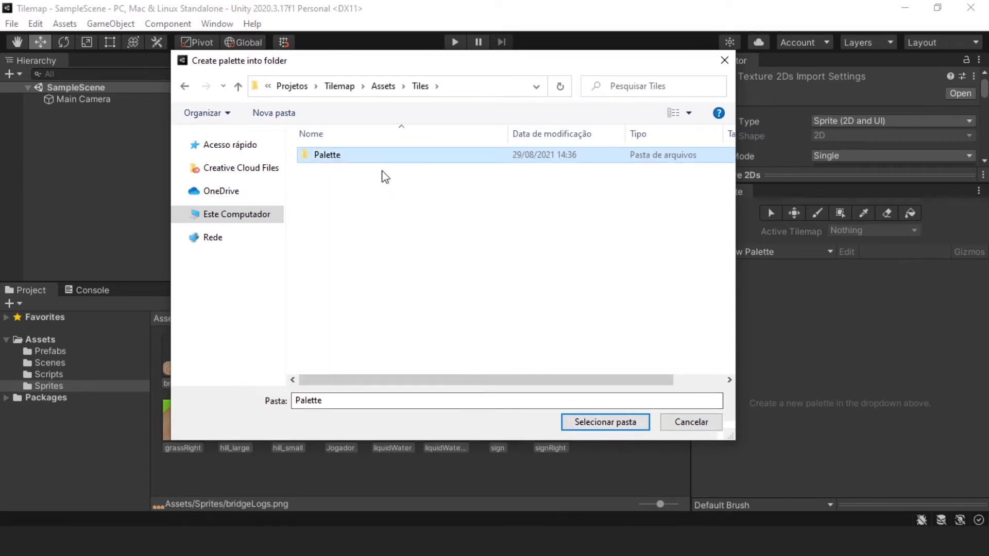
{"action": "double_click", "coordinate": [379, 165]}
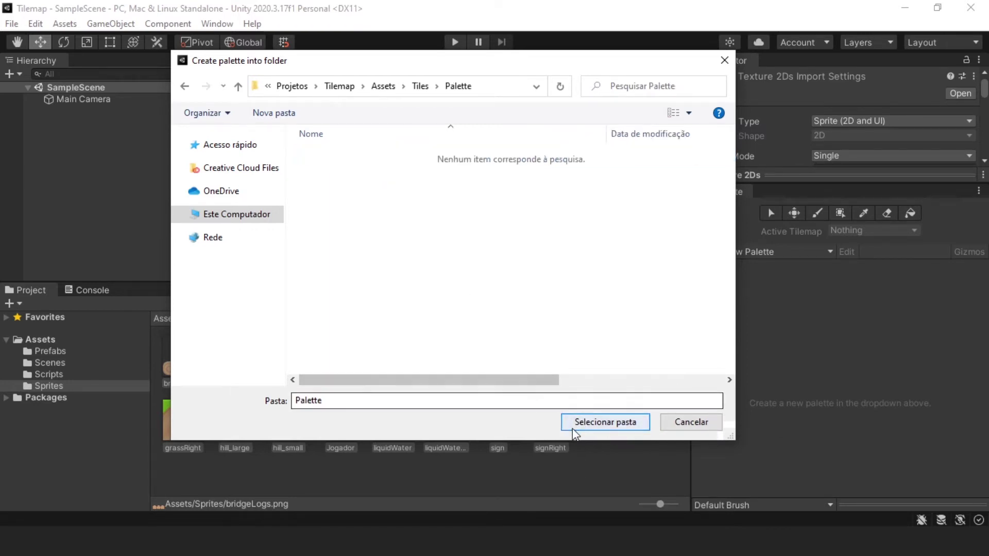
{"action": "left_click", "coordinate": [573, 428]}
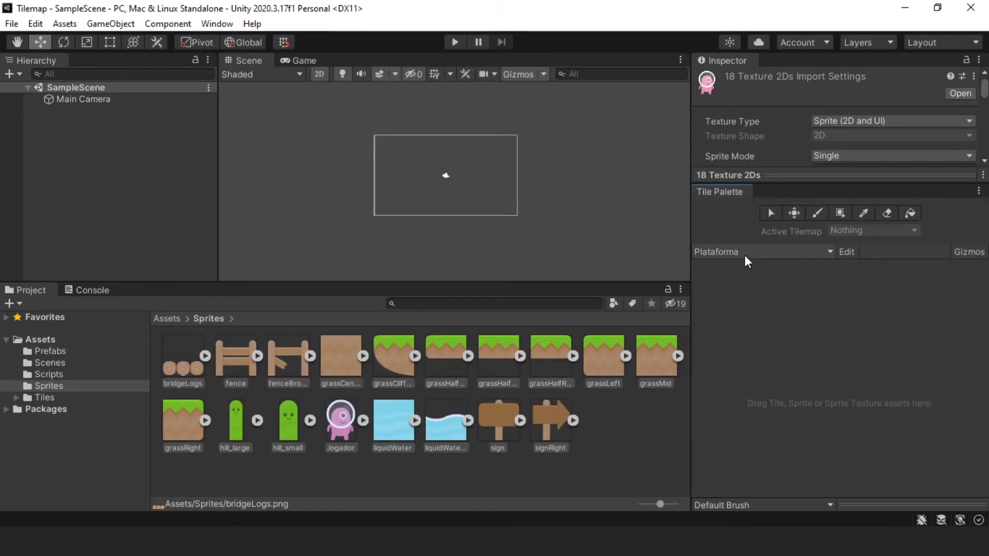
{"action": "left_click", "coordinate": [745, 256]}
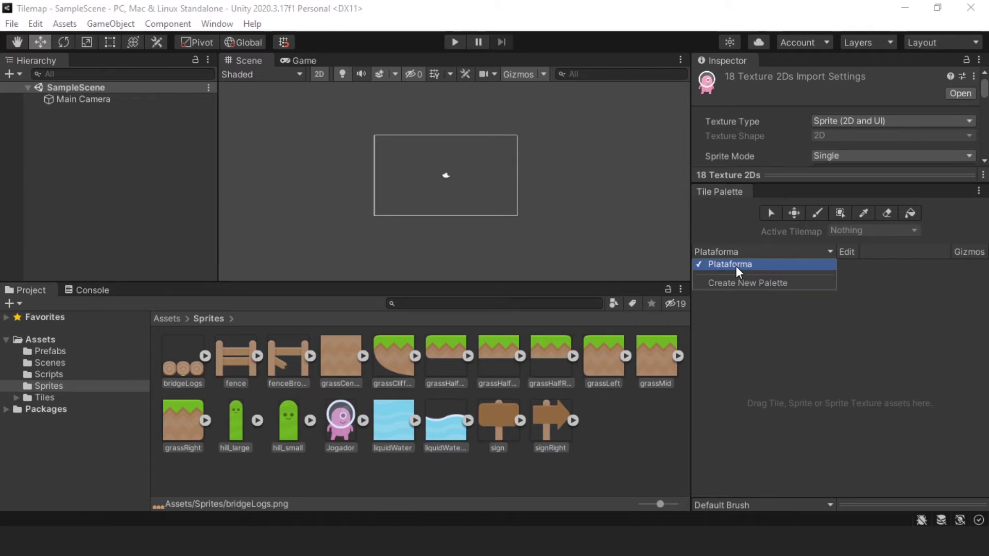
Step: Select the grassLeft, grassMid and grassRight sprites together
{"action": "left_click", "coordinate": [793, 365]}
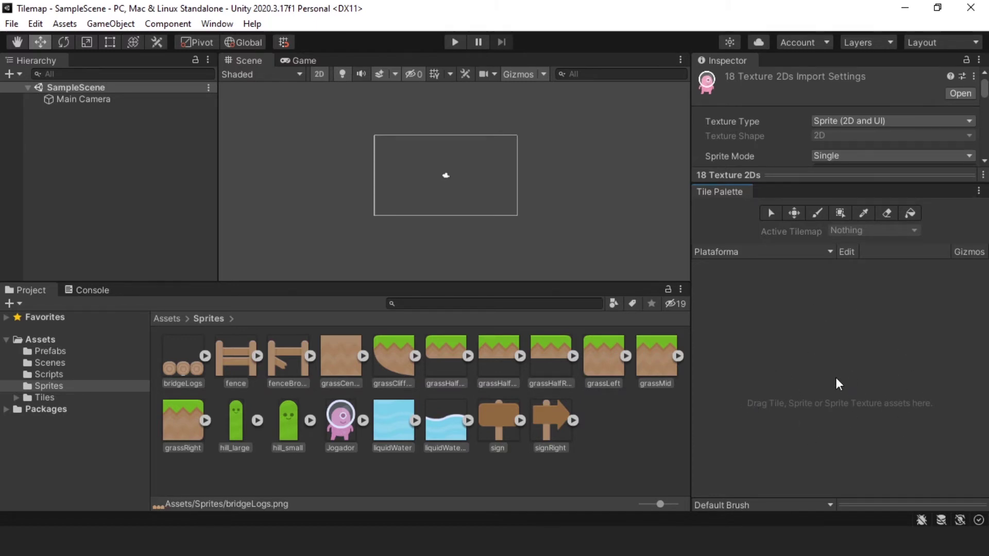
{"action": "left_click", "coordinate": [666, 402]}
{"action": "left_click", "coordinate": [594, 361]}
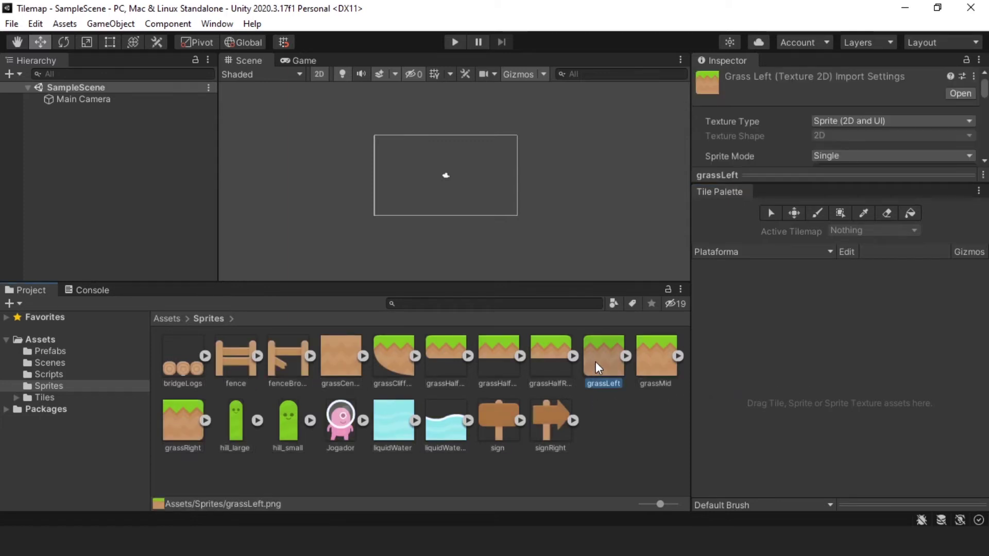
{"action": "left_click", "coordinate": [650, 360], "text": "ctrl"}
{"action": "left_click", "coordinate": [187, 418], "text": "ctrl"}
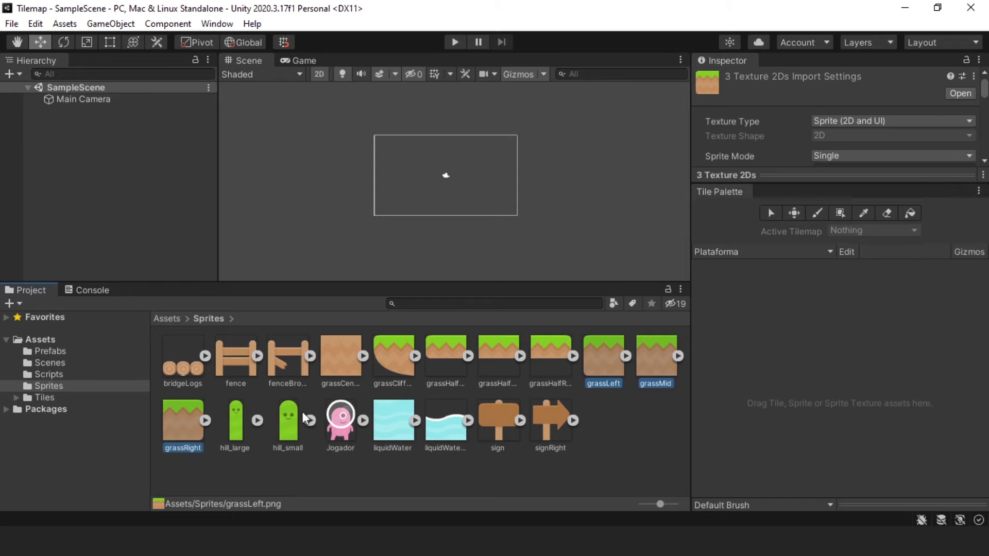
Step: Drop the three grass sprites into the Plataforma palette, saving the tiles in Assets/Tiles
{"action": "left_click_drag", "start_coordinate": [604, 366], "coordinate": [844, 341]}
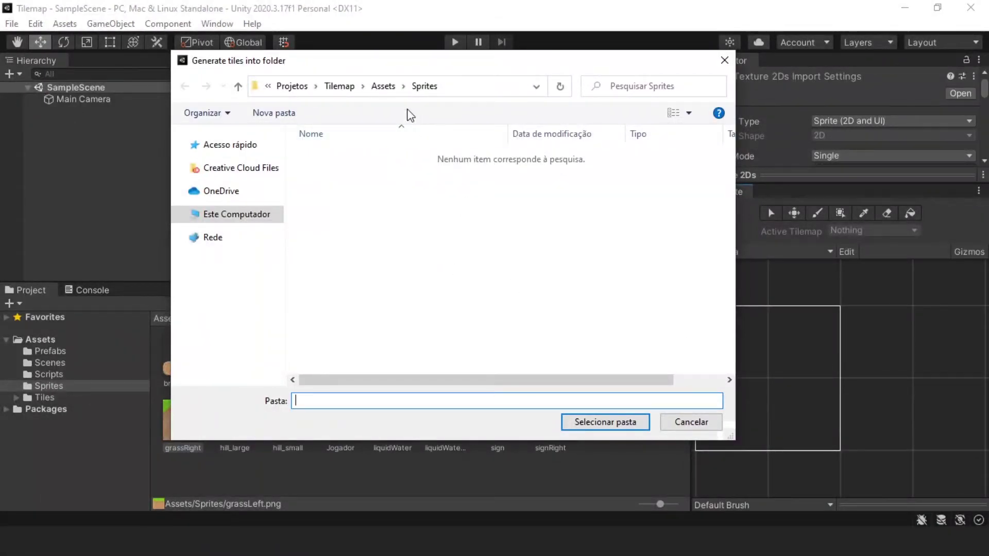
{"action": "left_click", "coordinate": [387, 91]}
{"action": "double_click", "coordinate": [340, 221]}
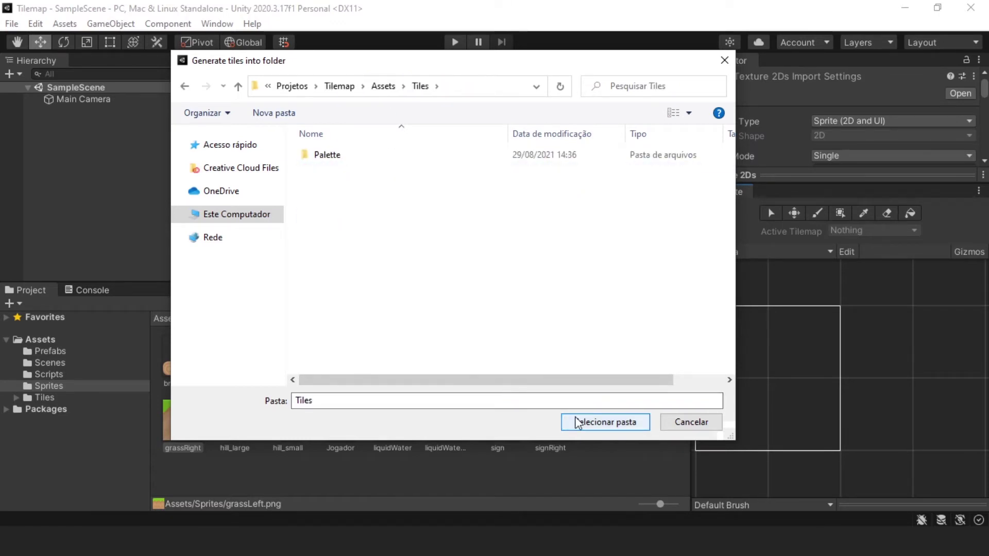
{"action": "left_click", "coordinate": [597, 422]}
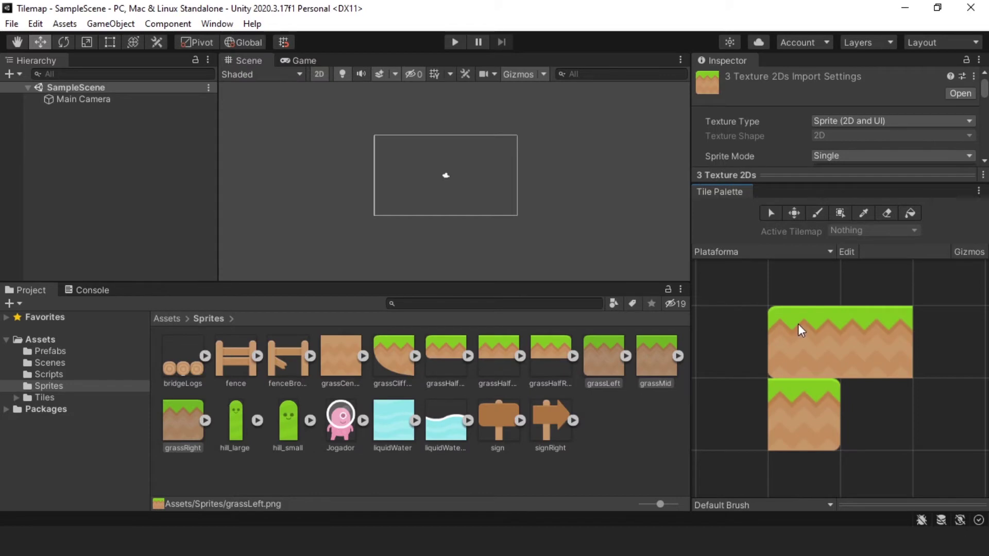
{"action": "scroll", "coordinate": [799, 324], "scroll_direction": "down", "scroll_amount": 1}
Step: Move grassRight up beside grassLeft and grassMid so the palette forms one row
{"action": "left_click", "coordinate": [799, 320]}
{"action": "left_click", "coordinate": [830, 386]}
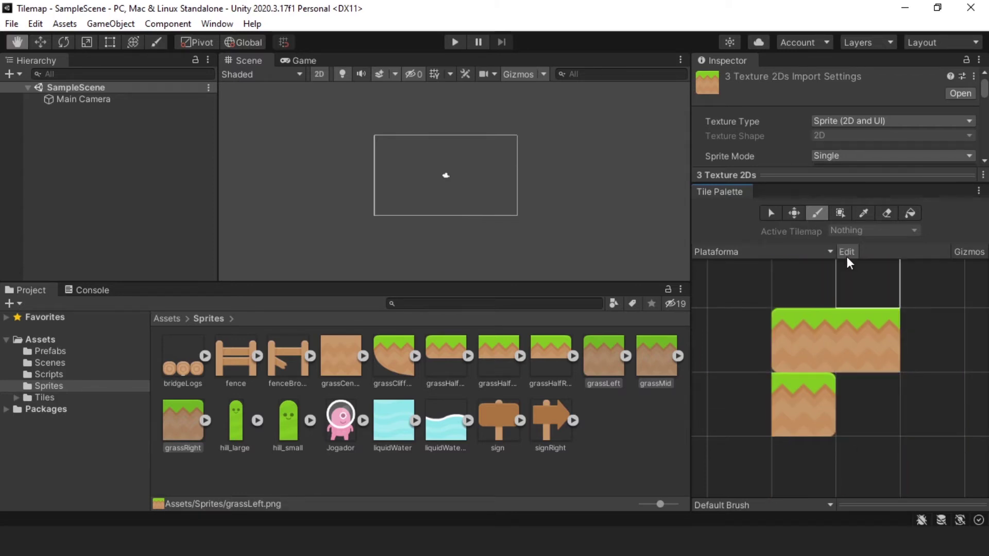
{"action": "left_click", "coordinate": [771, 213]}
{"action": "left_click", "coordinate": [808, 411]}
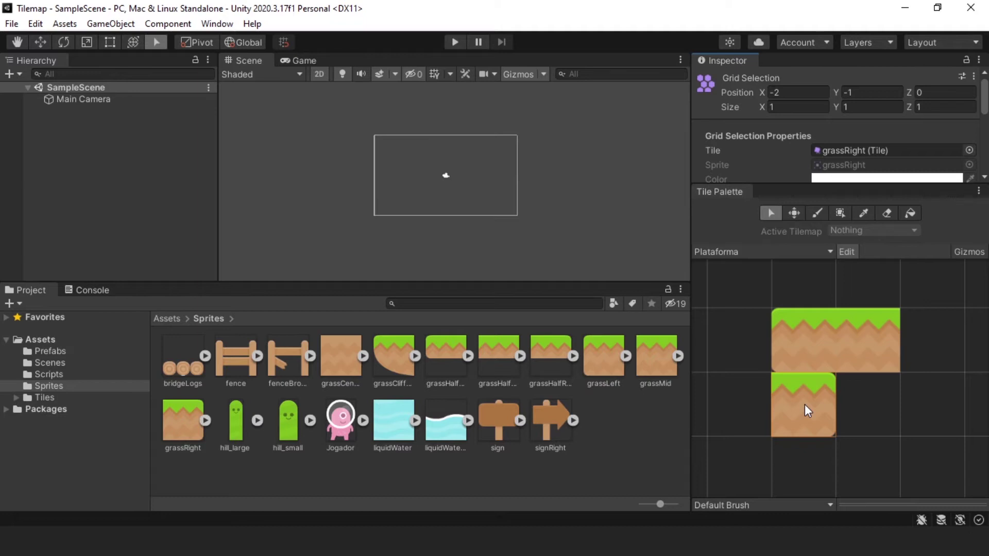
{"action": "left_click", "coordinate": [794, 213]}
{"action": "mouse_move", "coordinate": [793, 406]}
{"action": "left_mouse_down"}
{"action": "mouse_move", "coordinate": [907, 411]}
{"action": "mouse_move", "coordinate": [930, 356]}
{"action": "left_mouse_up"}
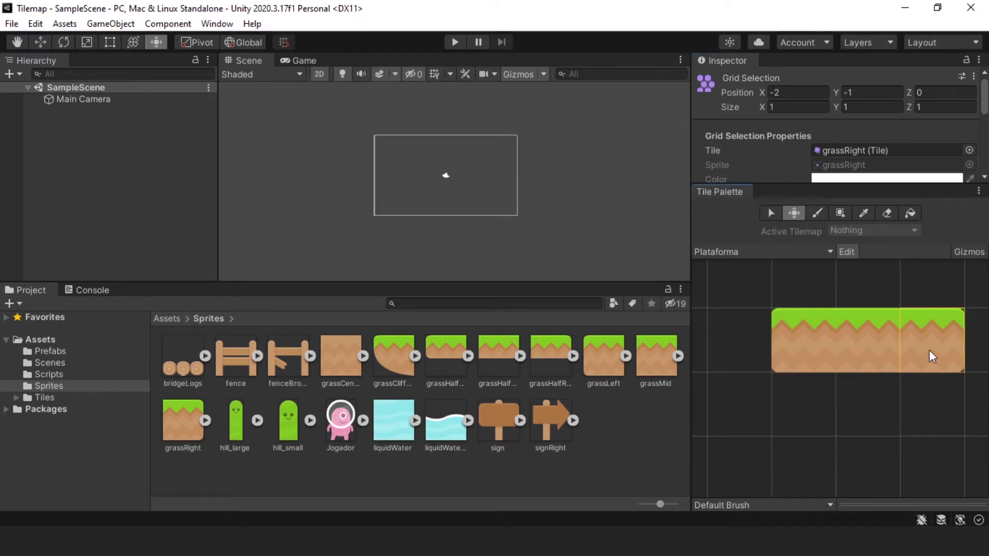
{"action": "middle_click_drag", "start_coordinate": [883, 379], "coordinate": [839, 403]}
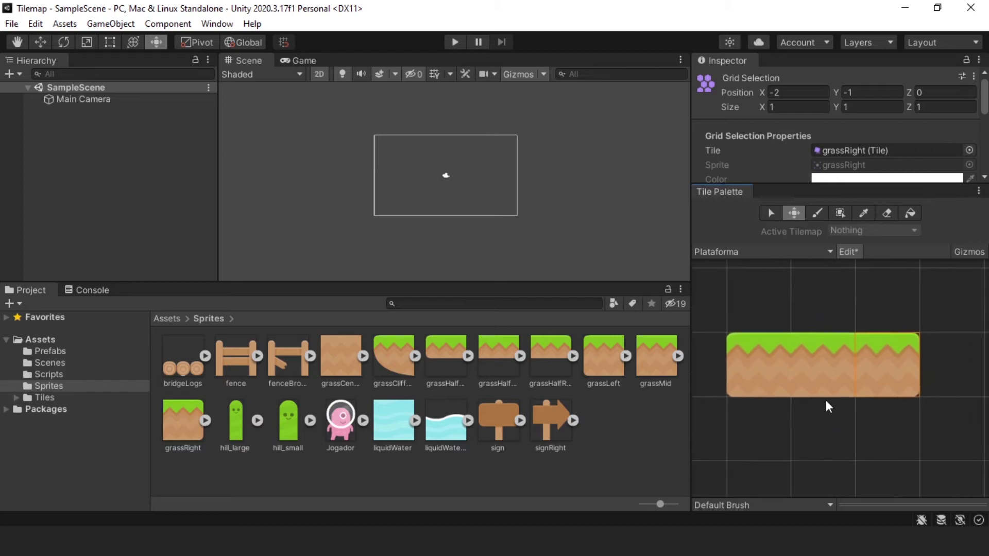
{"action": "scroll", "coordinate": [827, 400], "scroll_direction": "down", "scroll_amount": 1}
{"action": "middle_click_drag", "start_coordinate": [838, 423], "coordinate": [828, 398]}
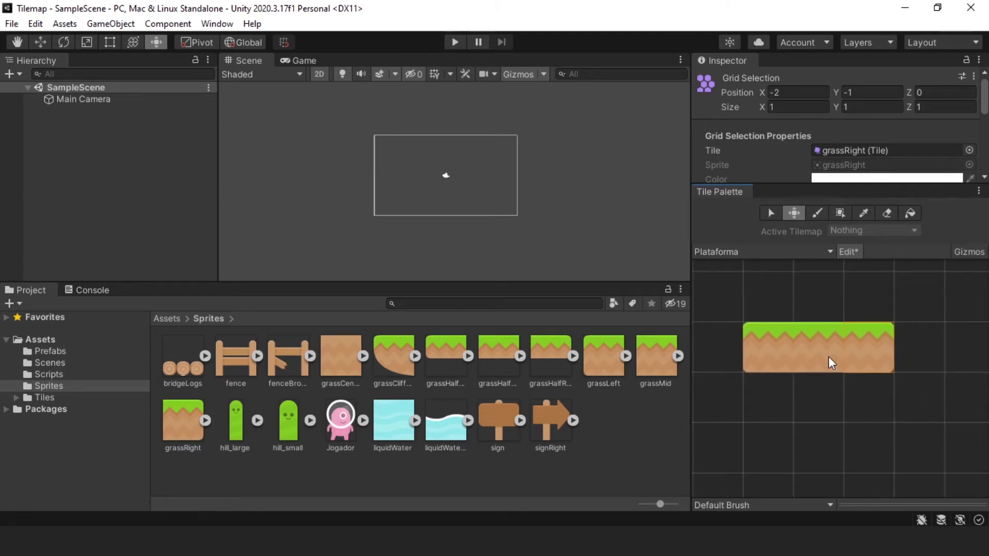
{"action": "left_click", "coordinate": [847, 251]}
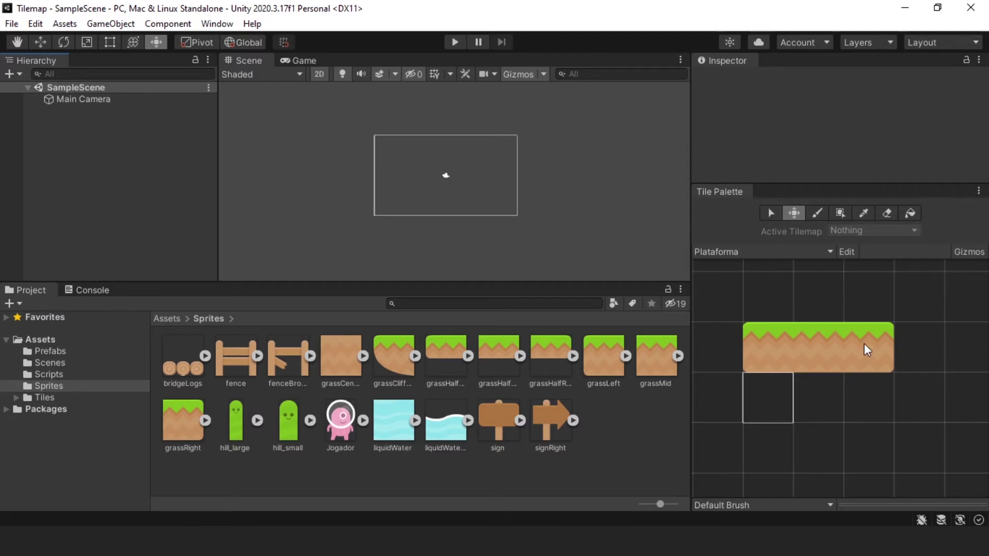
Step: Inspect the grassLeft, grassMid and grassRight tile assets, then pick grassLeft for painting
{"action": "left_click", "coordinate": [842, 357]}
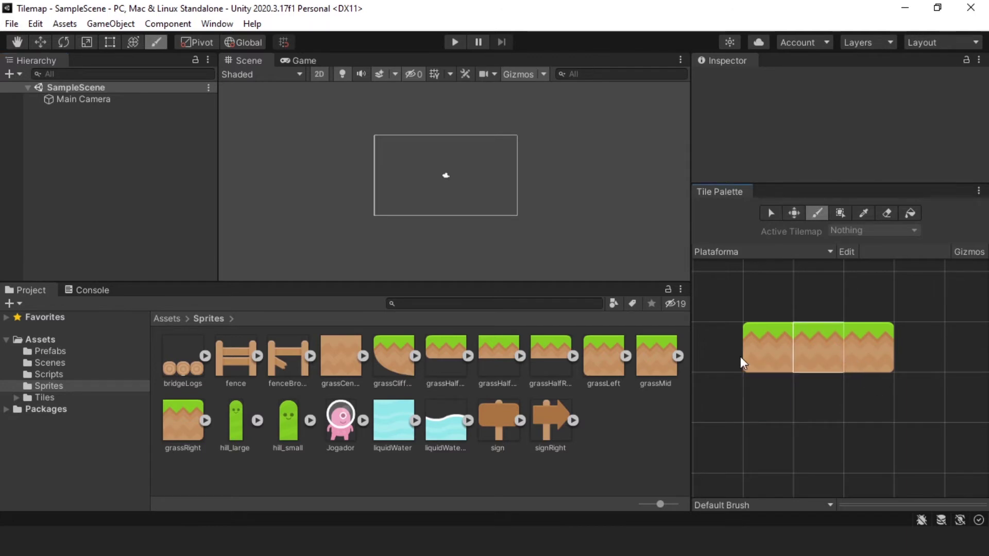
{"action": "left_click", "coordinate": [44, 398]}
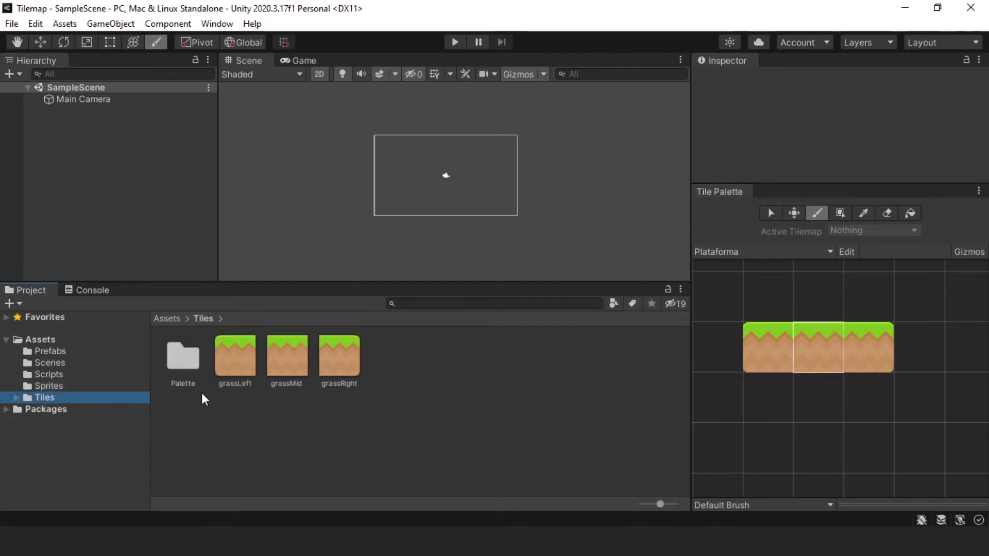
{"action": "left_click", "coordinate": [234, 373]}
{"action": "left_click", "coordinate": [283, 370]}
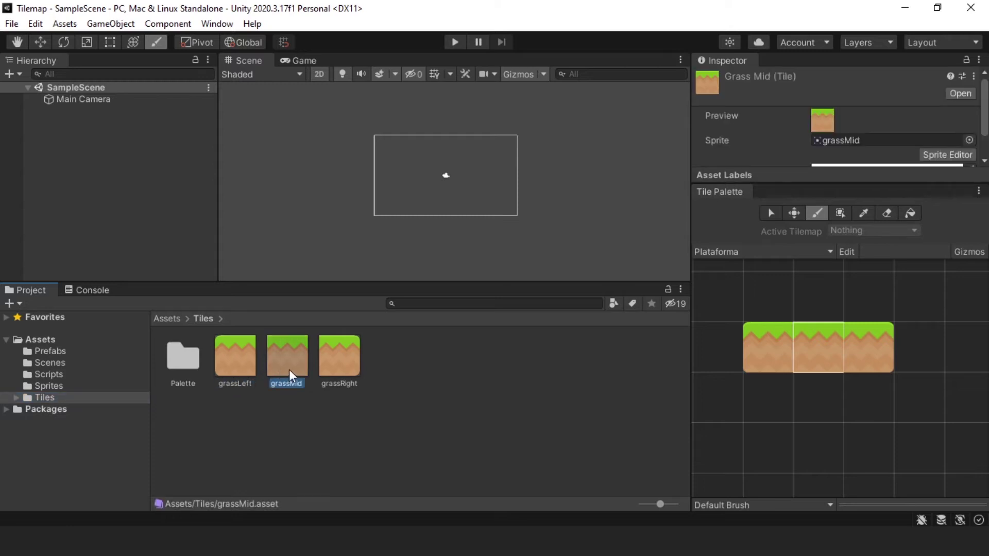
{"action": "left_click", "coordinate": [335, 369]}
{"action": "left_click", "coordinate": [240, 369]}
{"action": "left_click", "coordinate": [298, 366]}
{"action": "left_click", "coordinate": [339, 366]}
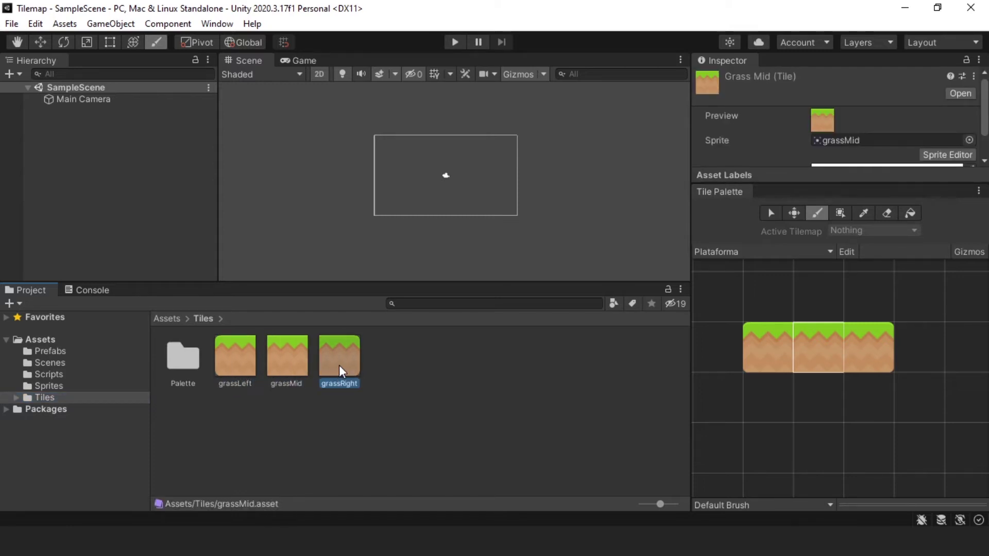
{"action": "left_click", "coordinate": [235, 357]}
{"action": "left_click", "coordinate": [274, 362]}
{"action": "left_click", "coordinate": [335, 364]}
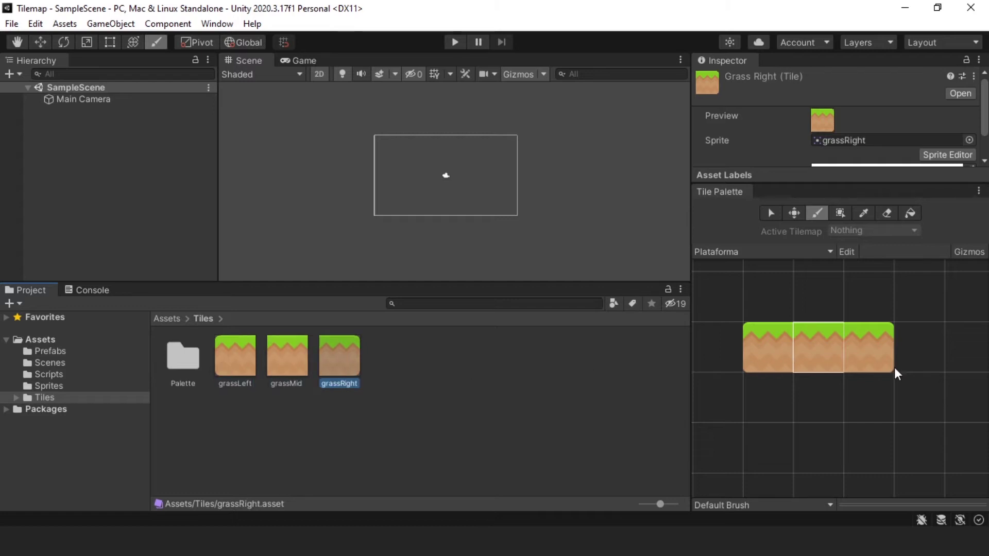
{"action": "left_click", "coordinate": [776, 347]}
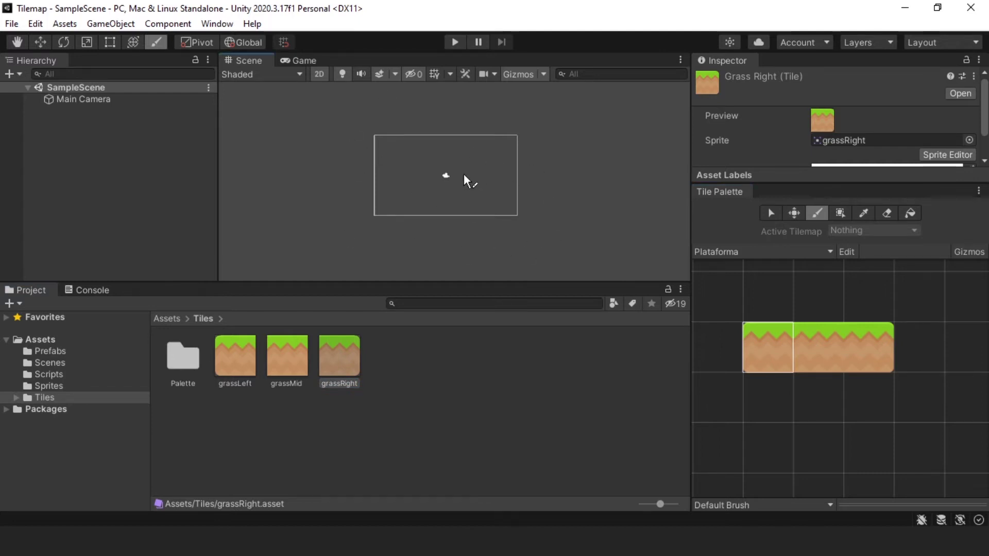
Step: Add a 2D Object > Tilemap > Rectangular from the Hierarchy, creating a new Grid
{"action": "right_click", "coordinate": [106, 146]}
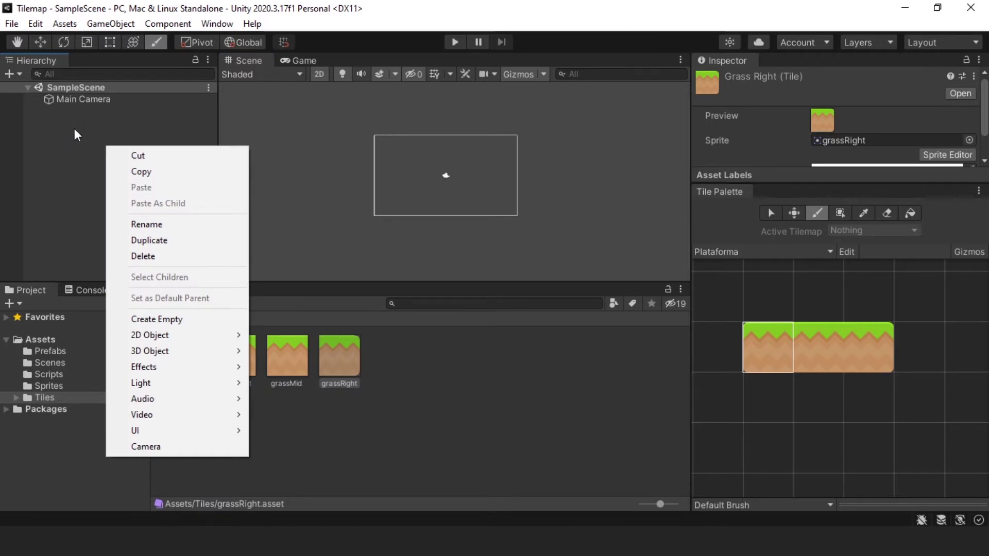
{"action": "mouse_move", "coordinate": [166, 339]}
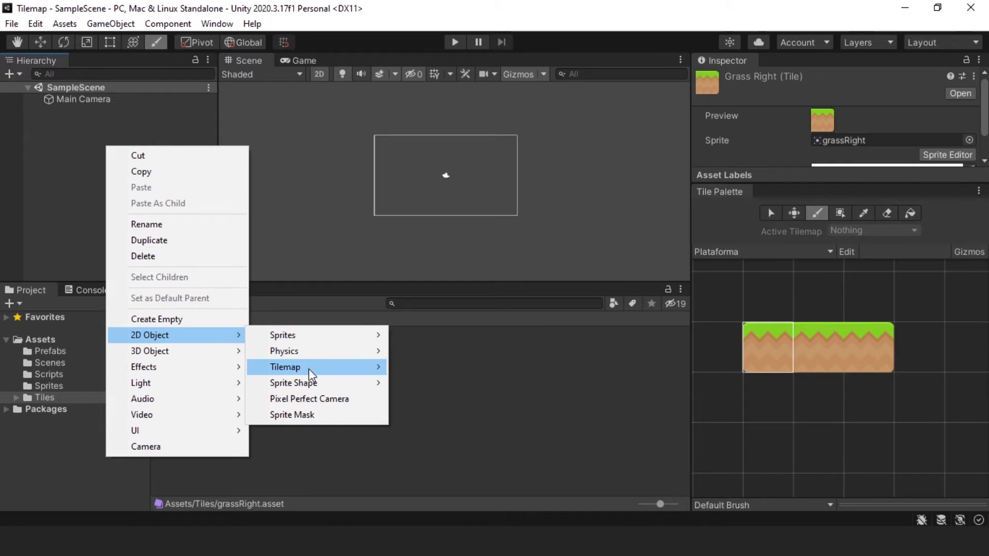
{"action": "mouse_move", "coordinate": [308, 369]}
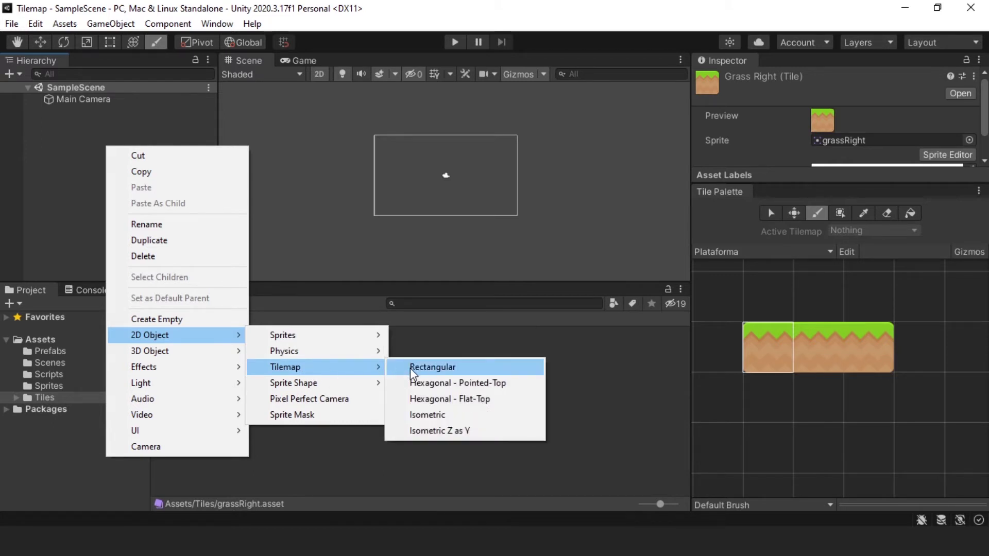
{"action": "left_click", "coordinate": [462, 370]}
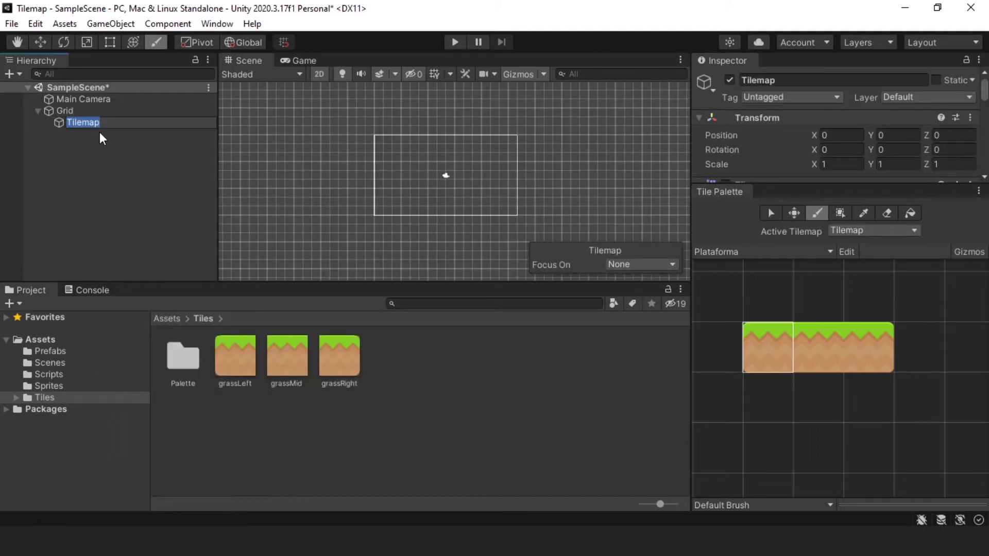
Step: Target the new Tilemap, paint a block of grass rows, then undo it
{"action": "left_click", "coordinate": [76, 110]}
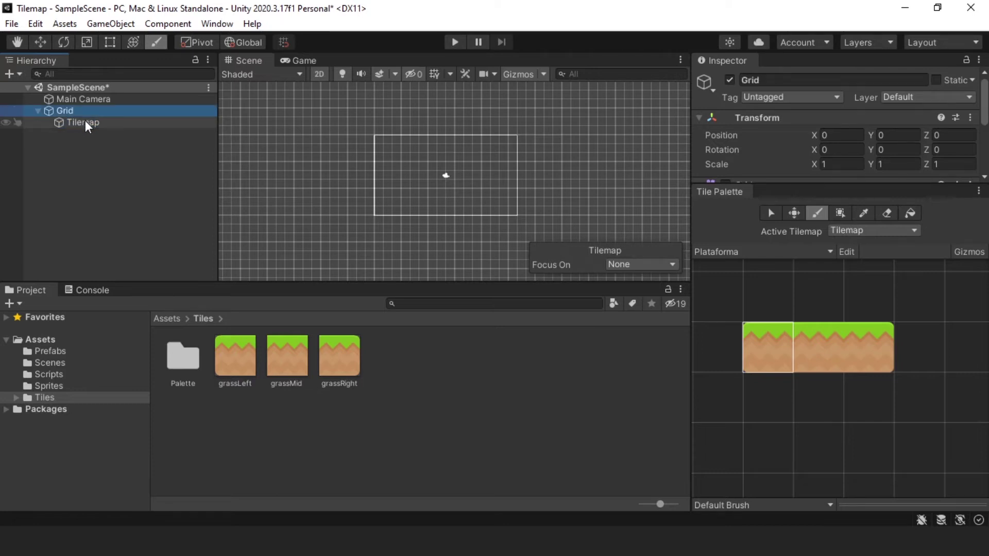
{"action": "left_click", "coordinate": [85, 121]}
{"action": "scroll", "coordinate": [460, 217], "scroll_direction": "up", "scroll_amount": 2}
{"action": "scroll", "coordinate": [460, 216], "scroll_direction": "up", "scroll_amount": 2}
{"action": "scroll", "coordinate": [419, 181], "scroll_direction": "down", "scroll_amount": 1}
{"action": "scroll", "coordinate": [420, 178], "scroll_direction": "up", "scroll_amount": 3}
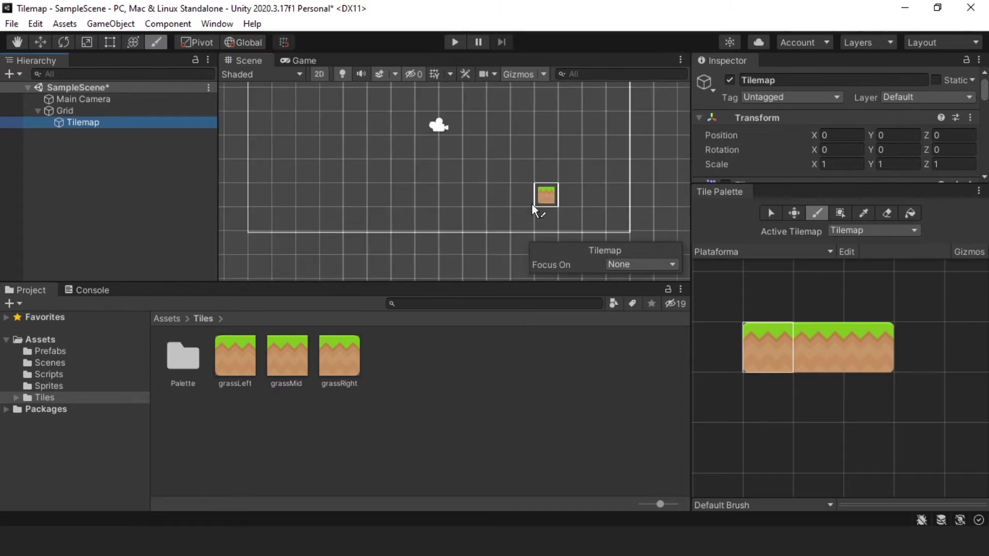
{"action": "scroll", "coordinate": [475, 168], "scroll_direction": "down", "scroll_amount": 2}
{"action": "scroll", "coordinate": [366, 166], "scroll_direction": "down", "scroll_amount": 1}
{"action": "scroll", "coordinate": [366, 165], "scroll_direction": "up", "scroll_amount": 2}
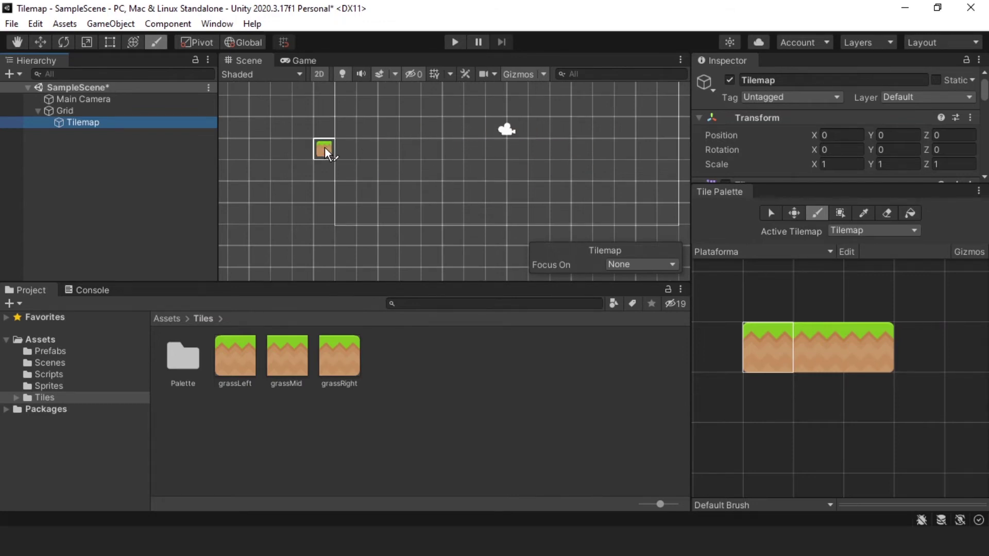
{"action": "mouse_move", "coordinate": [344, 152]}
{"action": "left_mouse_down"}
{"action": "mouse_move", "coordinate": [350, 218]}
{"action": "mouse_move", "coordinate": [400, 192]}
{"action": "left_mouse_up"}
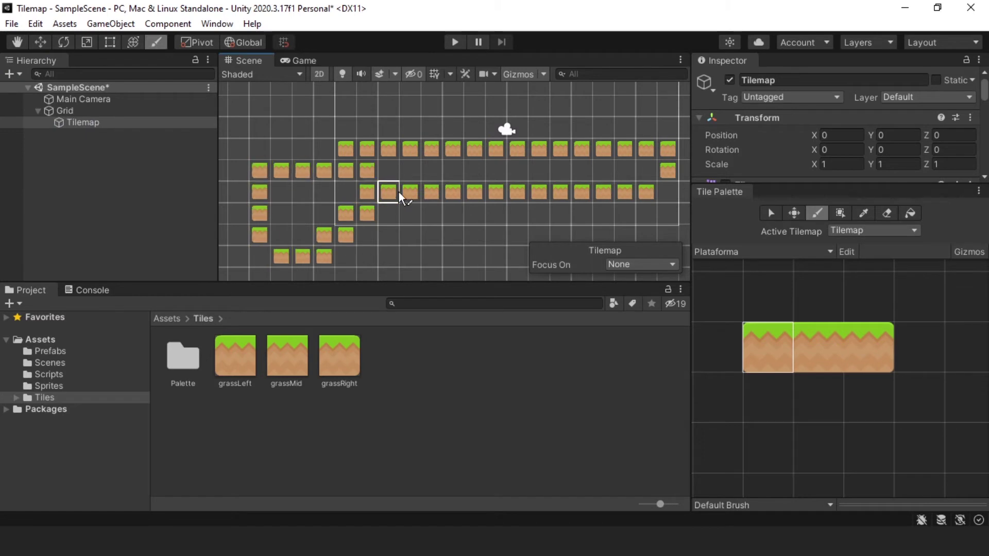
{"action": "key", "text": "ctrl+z"}
Step: Paint a single grassLeft tile in the scene and show the Sprites folder
{"action": "scroll", "coordinate": [432, 190], "scroll_direction": "down", "scroll_amount": 5}
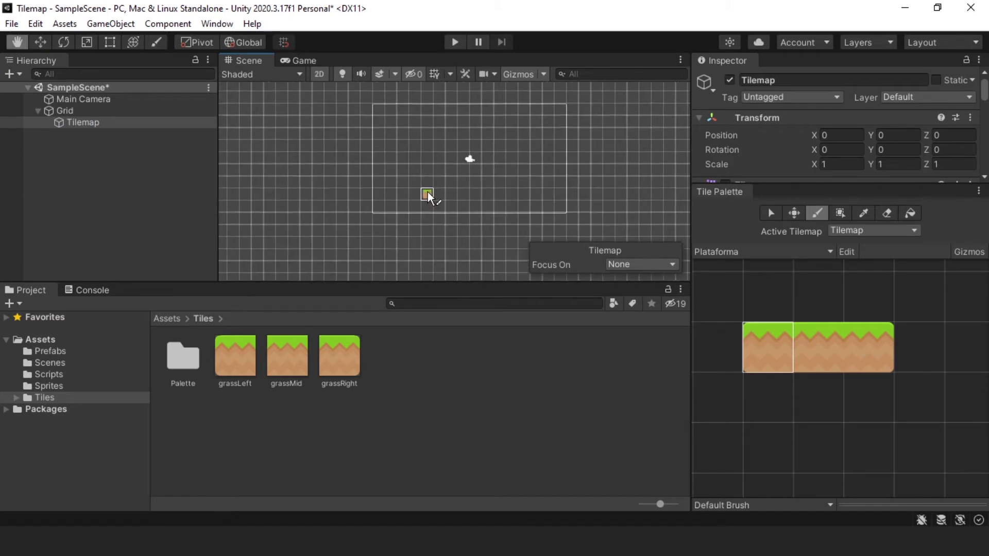
{"action": "scroll", "coordinate": [368, 197], "scroll_direction": "up", "scroll_amount": 3}
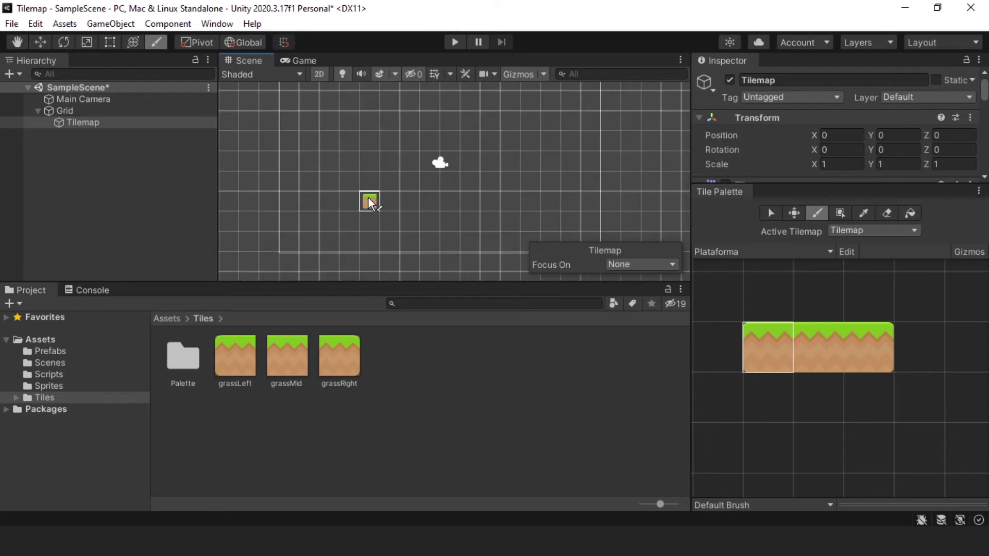
{"action": "scroll", "coordinate": [325, 203], "scroll_direction": "up", "scroll_amount": 2}
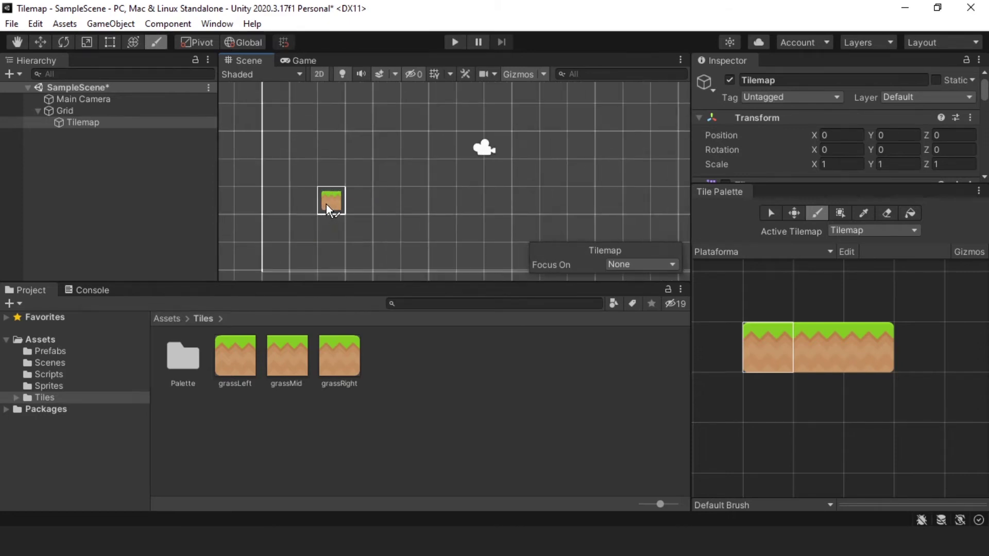
{"action": "scroll", "coordinate": [326, 204], "scroll_direction": "up", "scroll_amount": 2}
{"action": "left_click", "coordinate": [323, 201]}
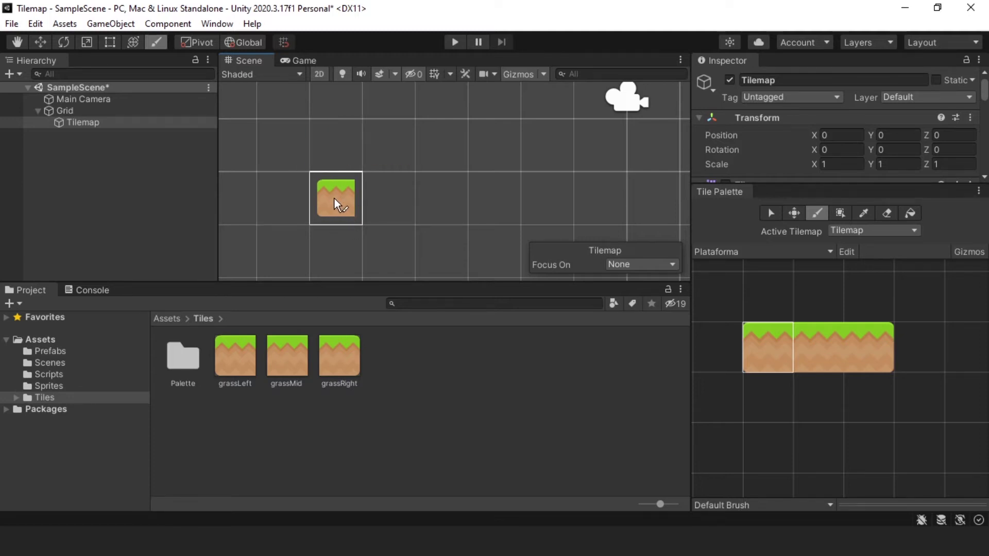
{"action": "left_click", "coordinate": [82, 387]}
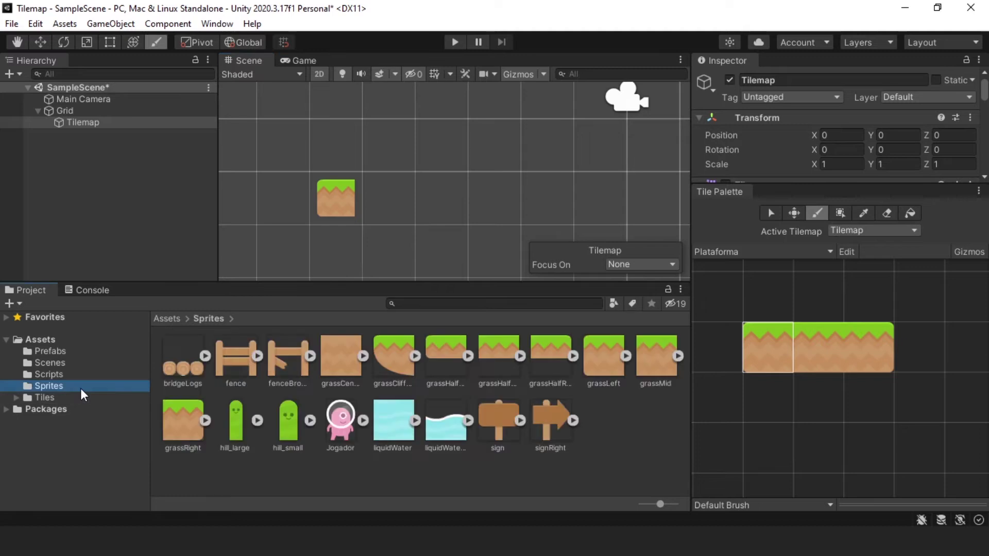
Step: Inspect the grass sprites and enlarge the Inspector to show grassLeft's import settings
{"action": "left_click", "coordinate": [613, 360]}
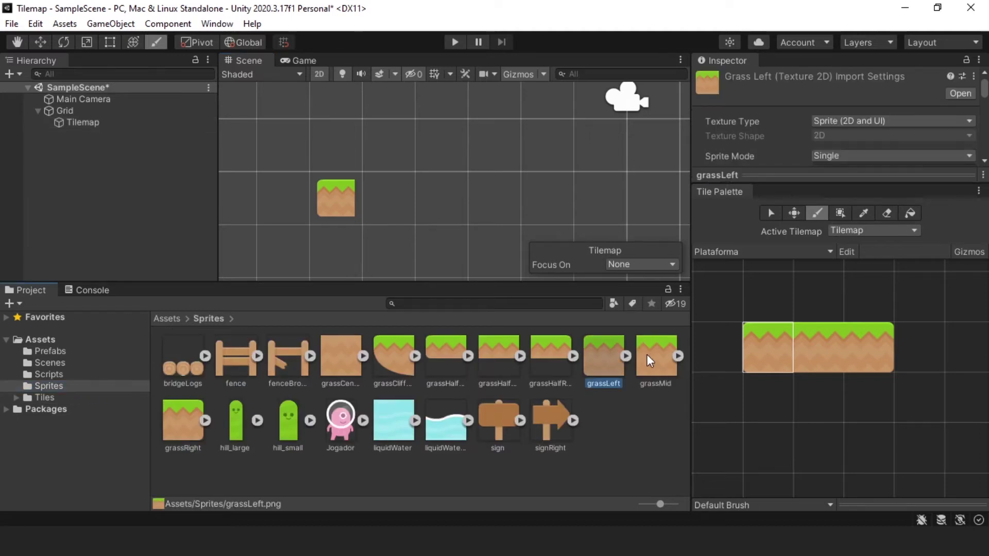
{"action": "left_click", "coordinate": [651, 355]}
{"action": "left_click", "coordinate": [203, 411]}
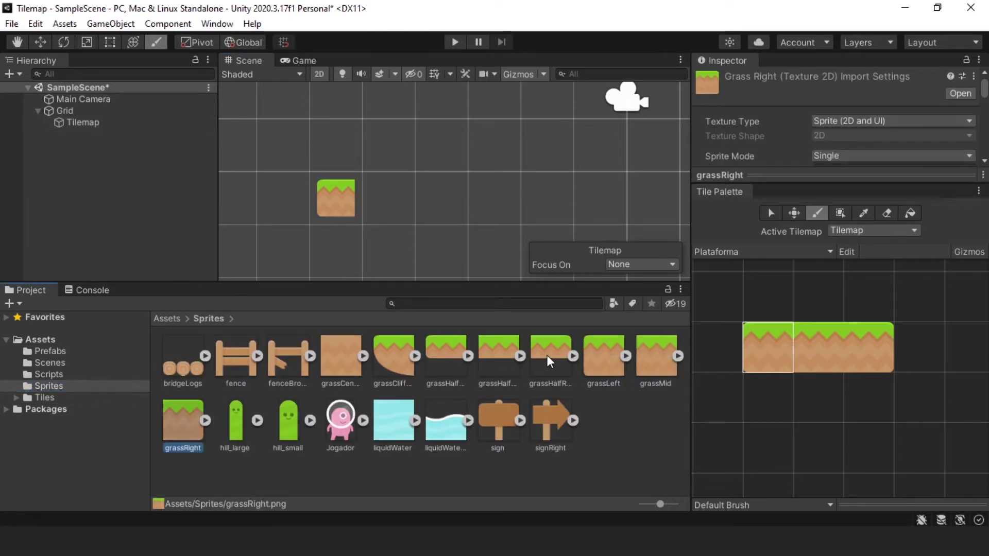
{"action": "left_click", "coordinate": [598, 356]}
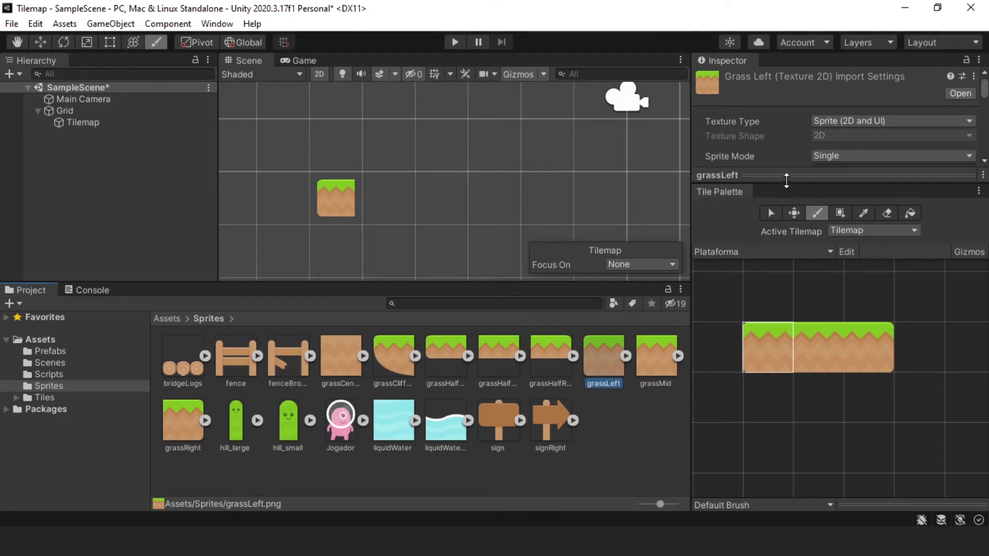
{"action": "left_click_drag", "start_coordinate": [787, 180], "coordinate": [814, 315]}
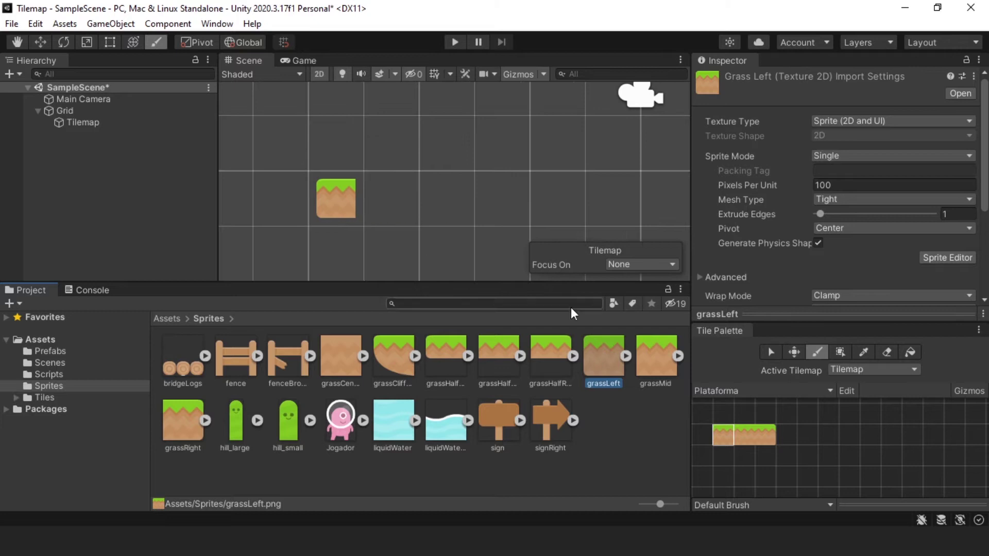
{"action": "left_click", "coordinate": [888, 183]}
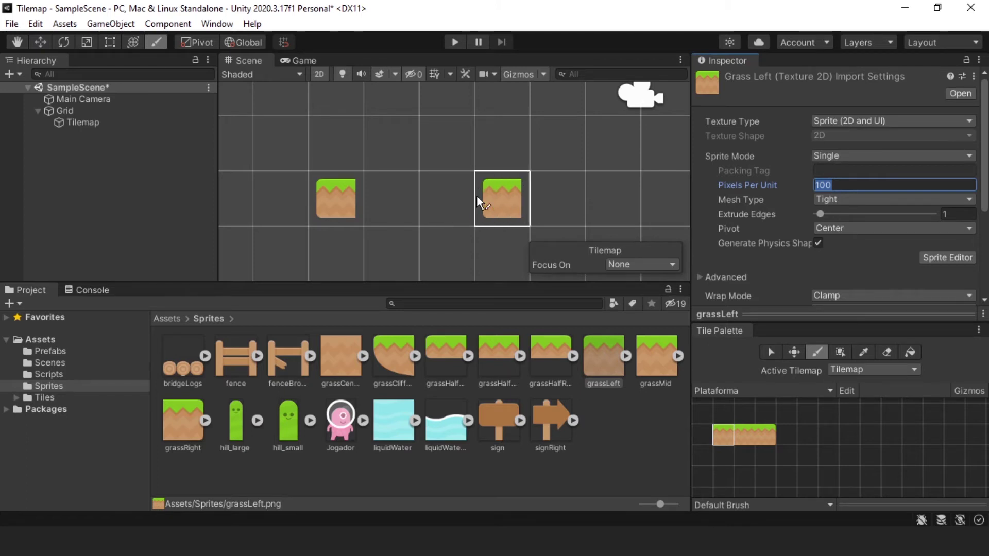
Step: Reselect grassLeft and expand its preview, confirming 70x70 pixels at 100 Pixels Per Unit
{"action": "key", "text": "s"}
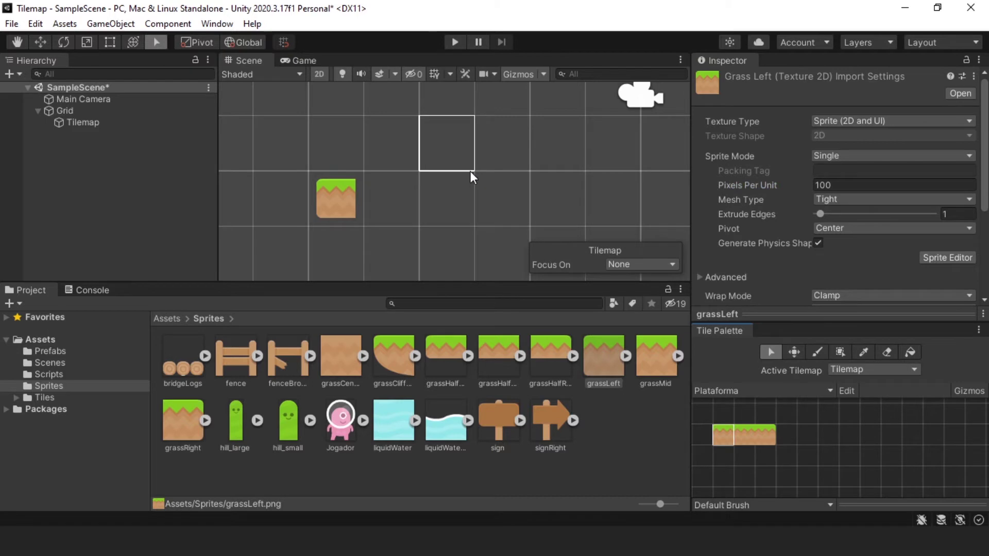
{"action": "left_click", "coordinate": [473, 208]}
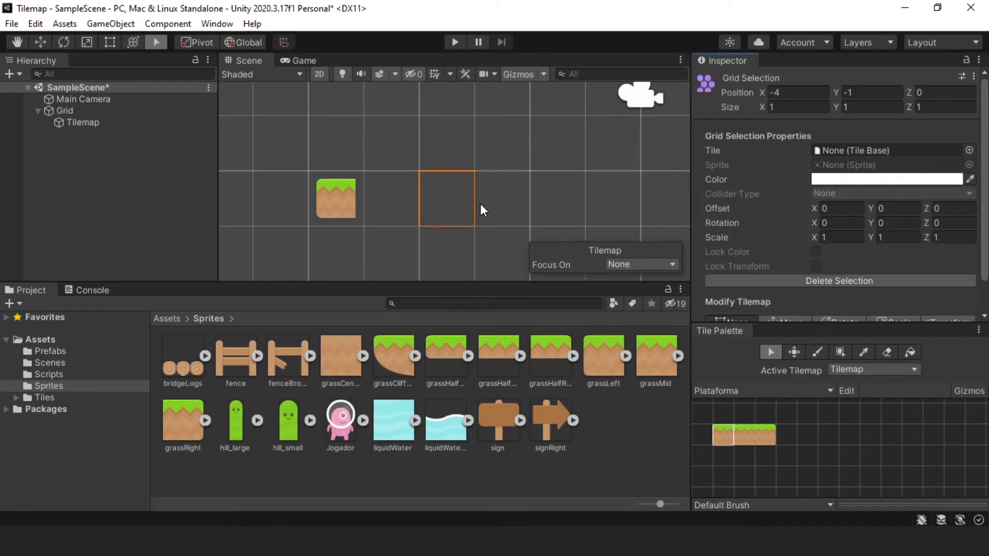
{"action": "key", "text": "q"}
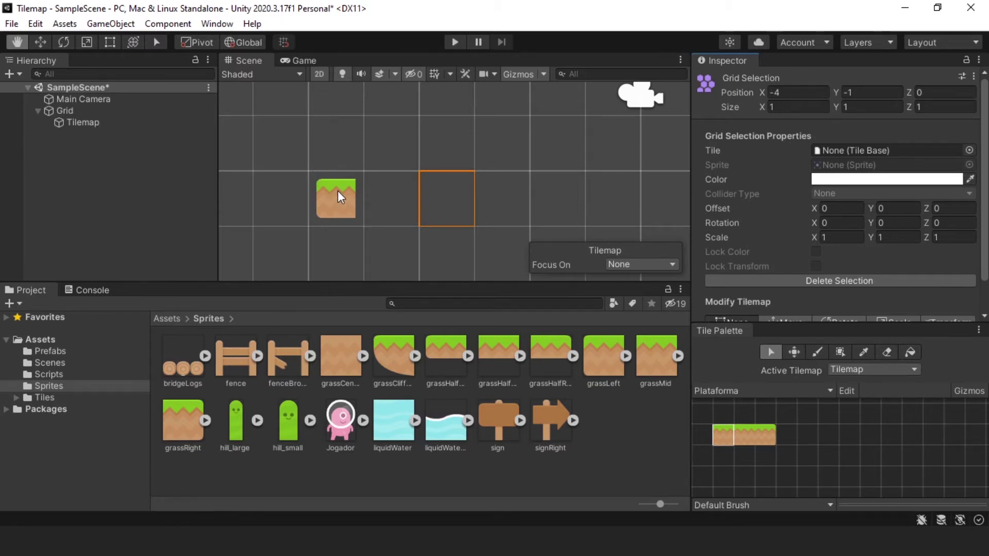
{"action": "left_click", "coordinate": [621, 367]}
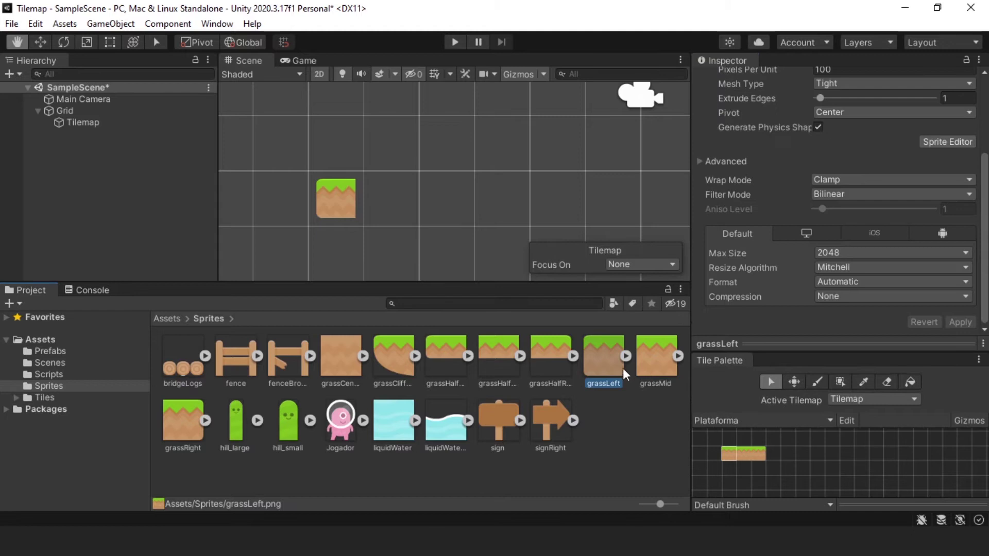
{"action": "left_click", "coordinate": [758, 339]}
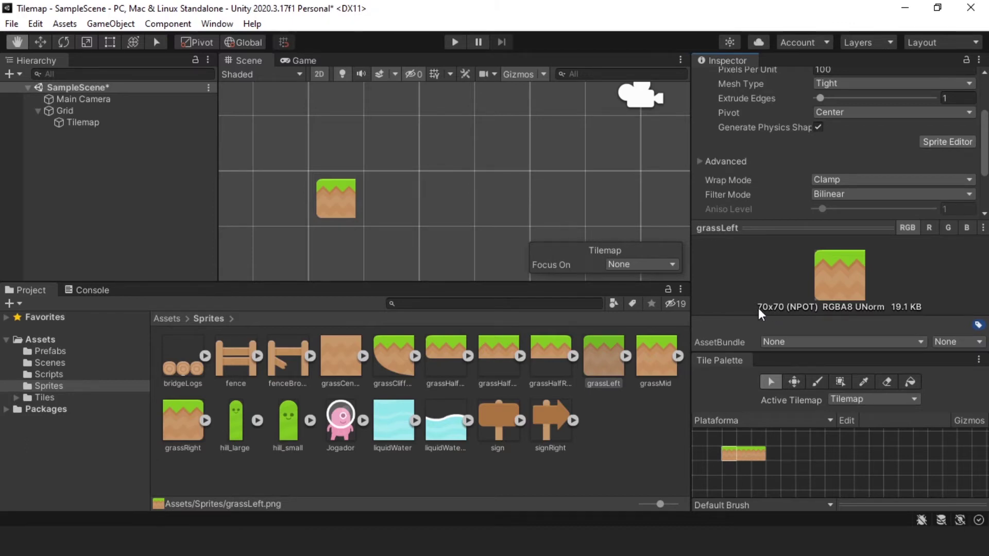
{"action": "scroll", "coordinate": [345, 213], "scroll_direction": "up", "scroll_amount": 3}
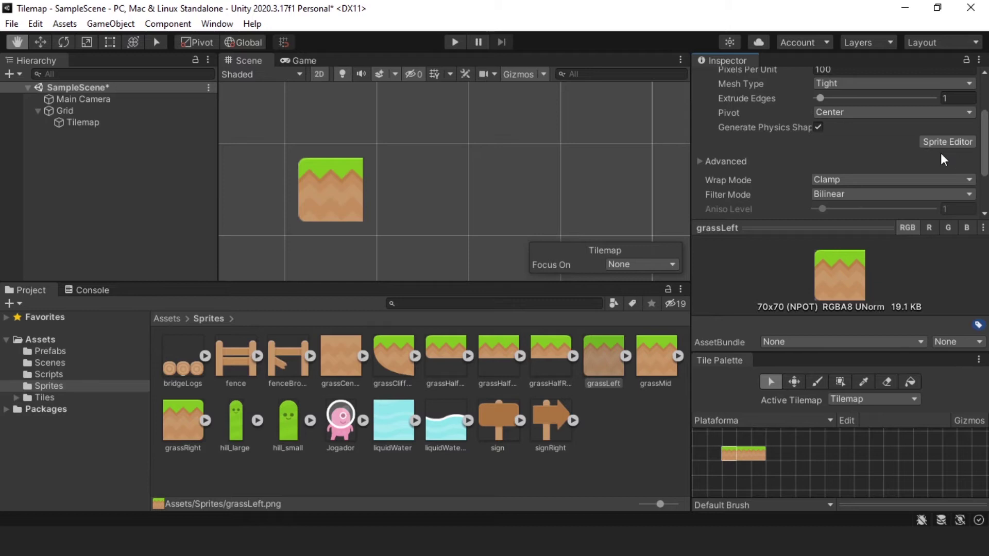
{"action": "scroll", "coordinate": [824, 122], "scroll_direction": "up", "scroll_amount": 5}
{"action": "left_click", "coordinate": [843, 181]}
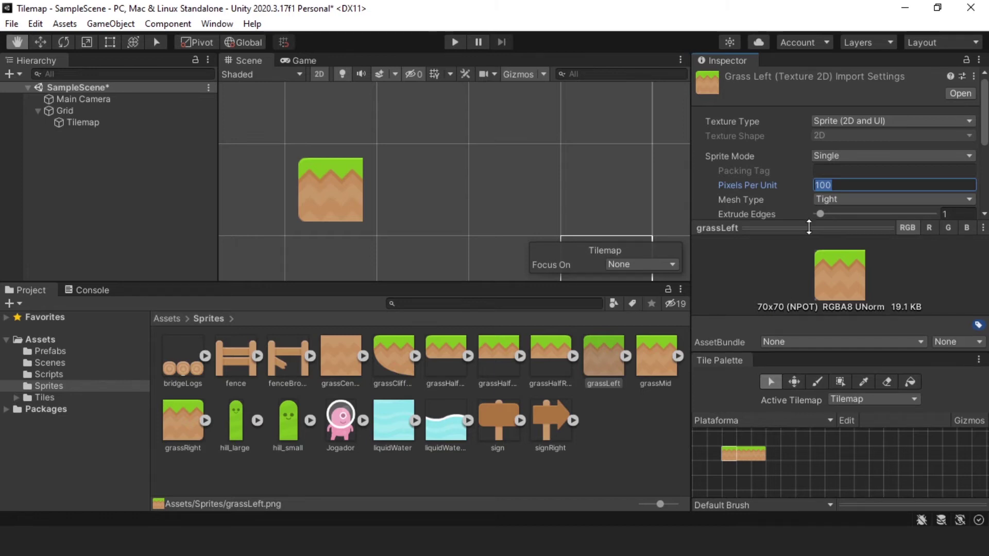
Step: Set grassLeft's Pixels Per Unit to 70 and apply it
{"action": "type", "text": "70"}
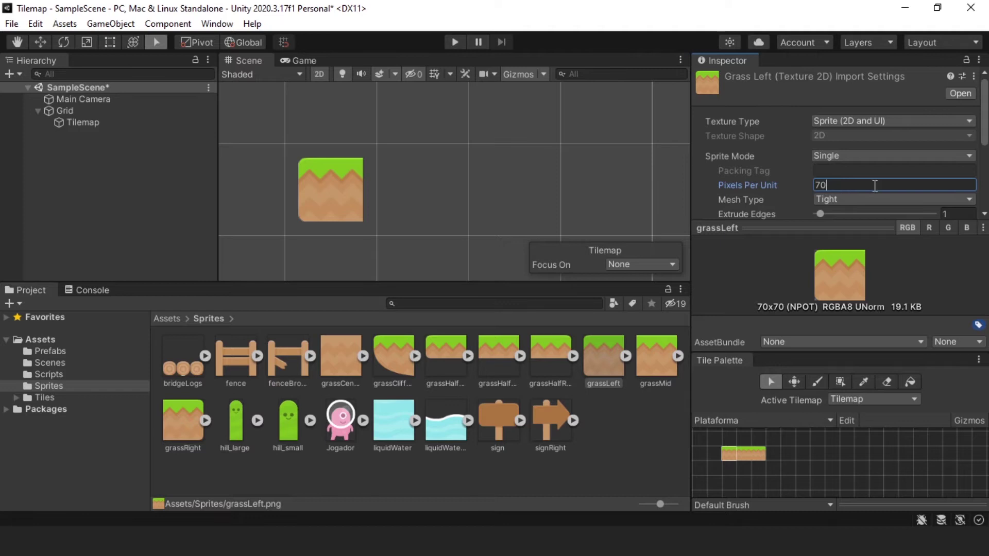
{"action": "scroll", "coordinate": [945, 194], "scroll_direction": "down", "scroll_amount": 5}
{"action": "left_click", "coordinate": [954, 205]}
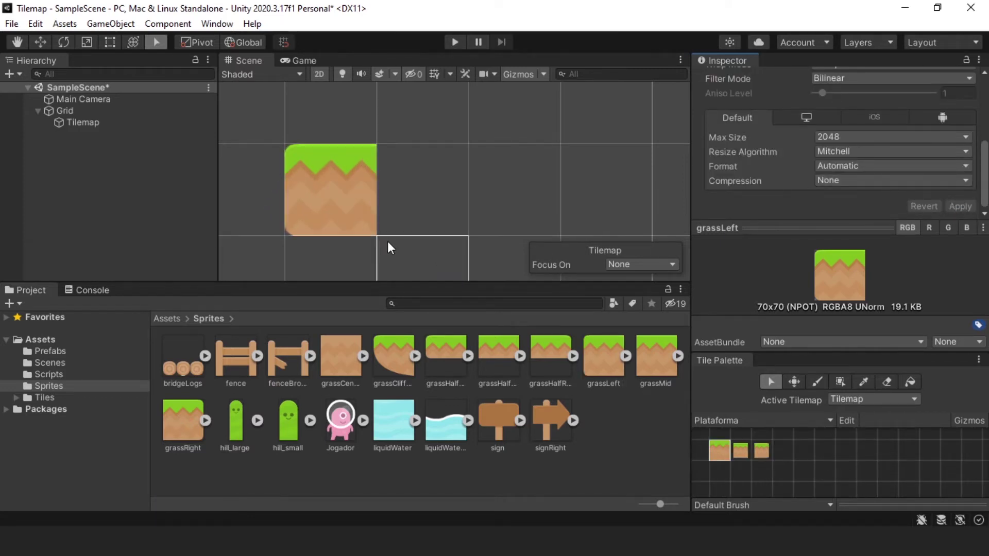
Step: Enlarge the Tile Palette to view the resized tile, then select the grassMid sprite
{"action": "scroll", "coordinate": [332, 187], "scroll_direction": "down", "scroll_amount": 1}
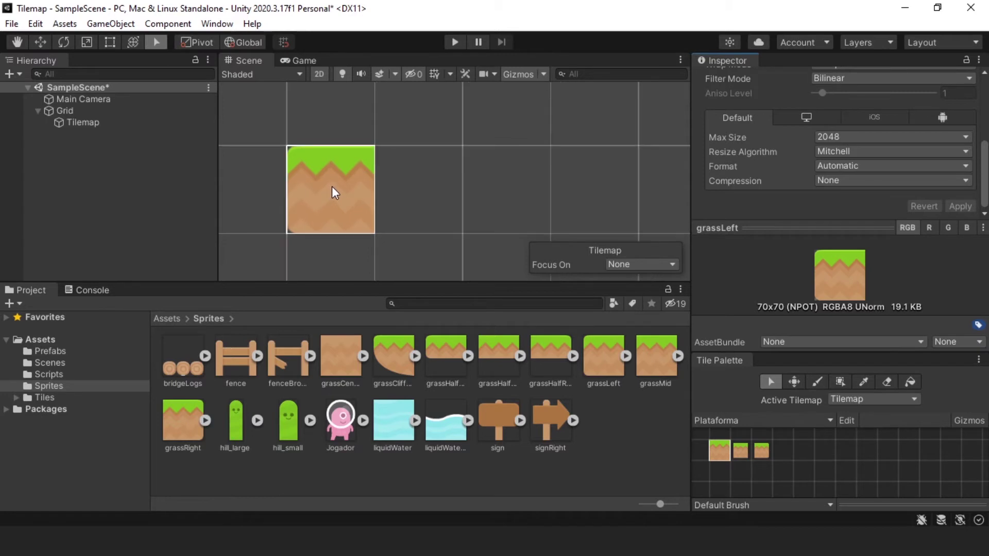
{"action": "scroll", "coordinate": [333, 186], "scroll_direction": "down", "scroll_amount": 2}
{"action": "scroll", "coordinate": [332, 186], "scroll_direction": "down", "scroll_amount": 2}
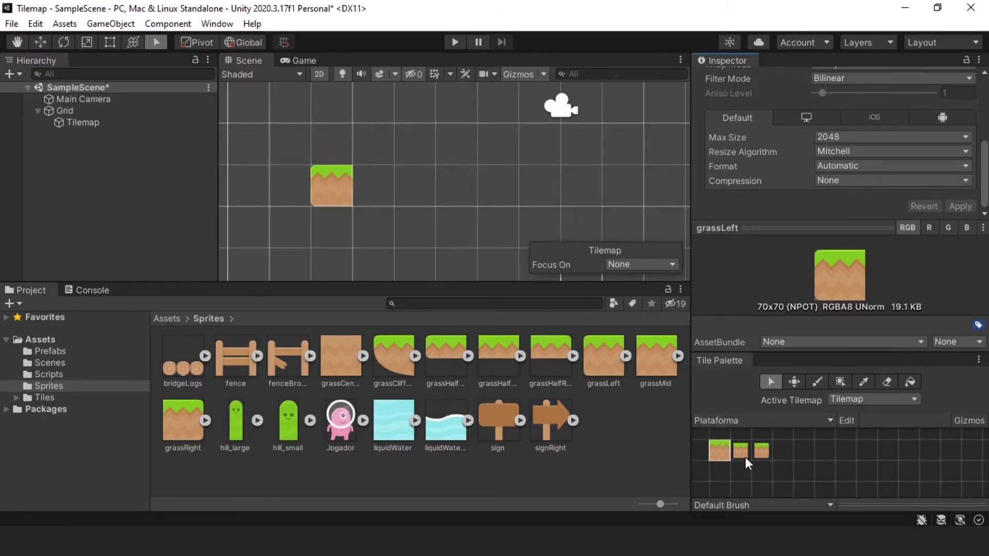
{"action": "scroll", "coordinate": [745, 456], "scroll_direction": "up", "scroll_amount": 2}
{"action": "left_click_drag", "start_coordinate": [753, 354], "coordinate": [764, 231]}
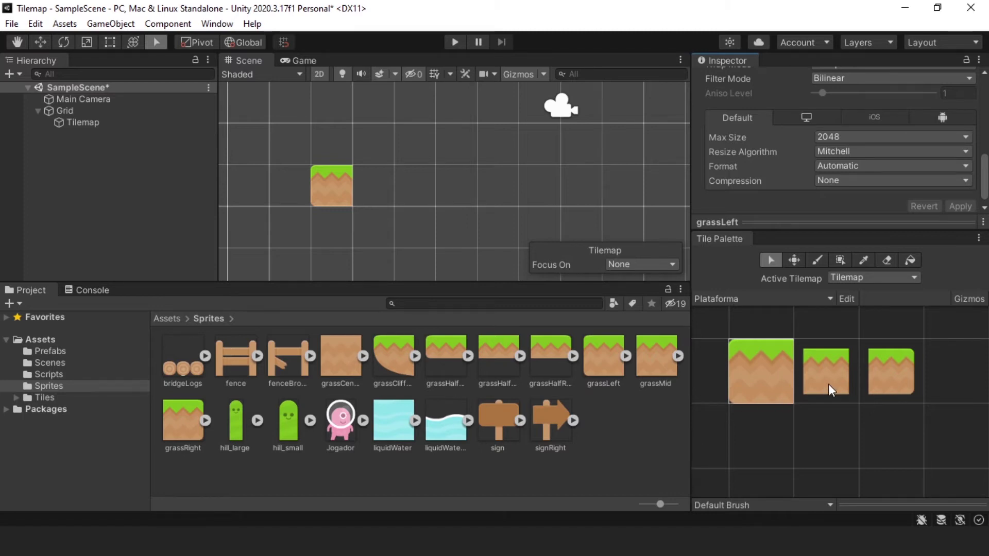
{"action": "left_click", "coordinate": [659, 372]}
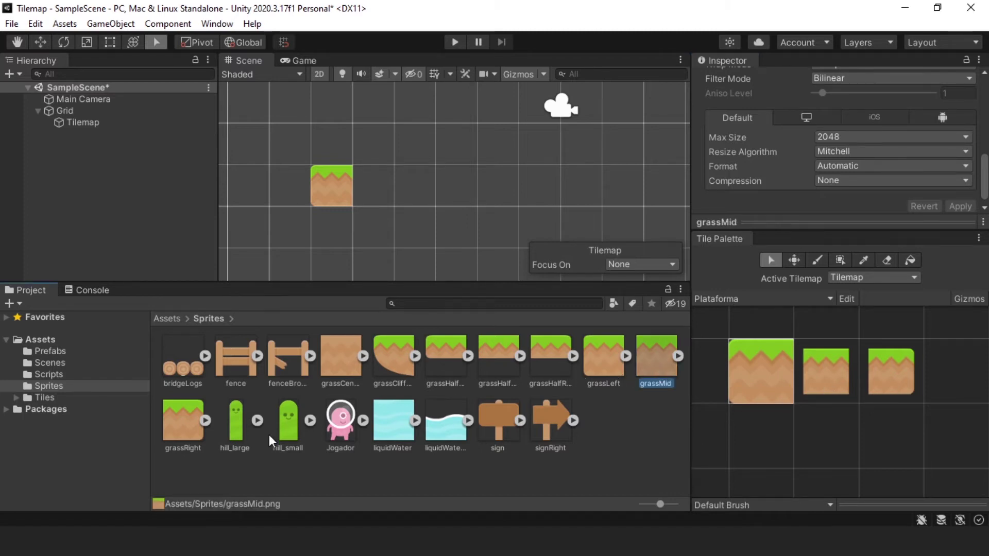
Step: Set Pixels Per Unit to 70 on all sprites except the hills, and apply
{"action": "left_click", "coordinate": [193, 430], "text": "ctrl"}
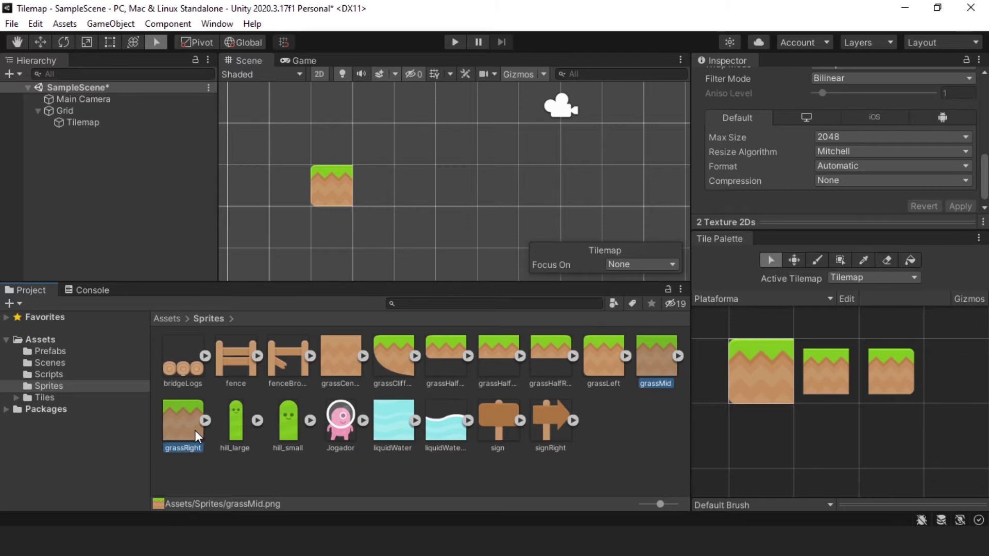
{"action": "left_click", "coordinate": [185, 374]}
{"action": "key", "text": "ctrl+a"}
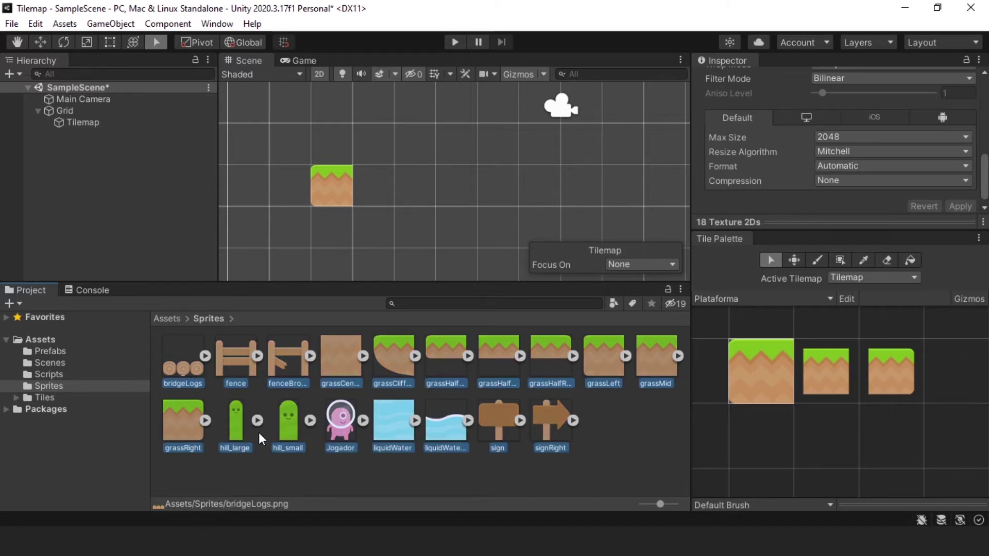
{"action": "left_click", "coordinate": [243, 434], "text": "ctrl"}
{"action": "left_click", "coordinate": [296, 435], "text": "ctrl"}
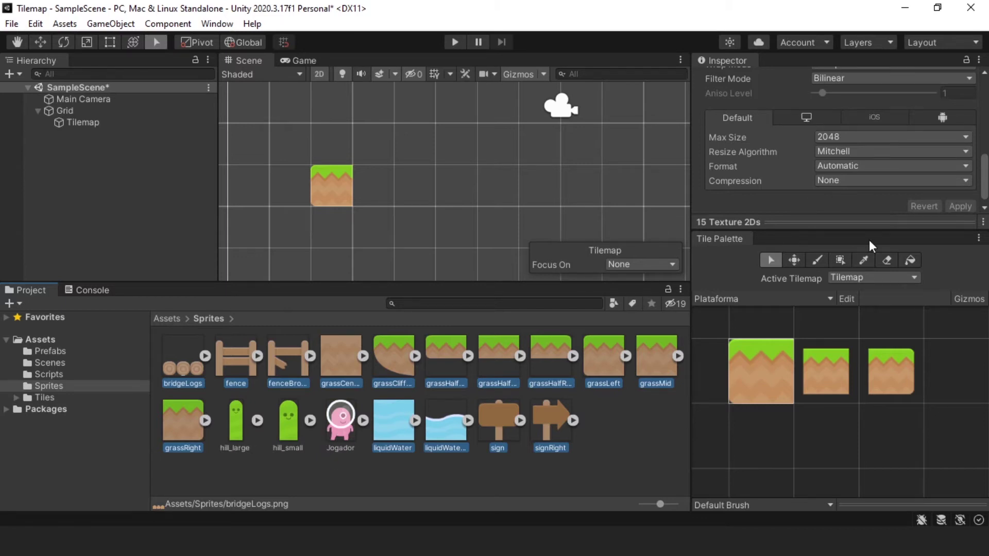
{"action": "scroll", "coordinate": [932, 171], "scroll_direction": "up", "scroll_amount": 5}
{"action": "left_click", "coordinate": [847, 184]}
{"action": "type", "text": "70"}
{"action": "scroll", "coordinate": [902, 155], "scroll_direction": "down", "scroll_amount": 5}
{"action": "left_click", "coordinate": [961, 200]}
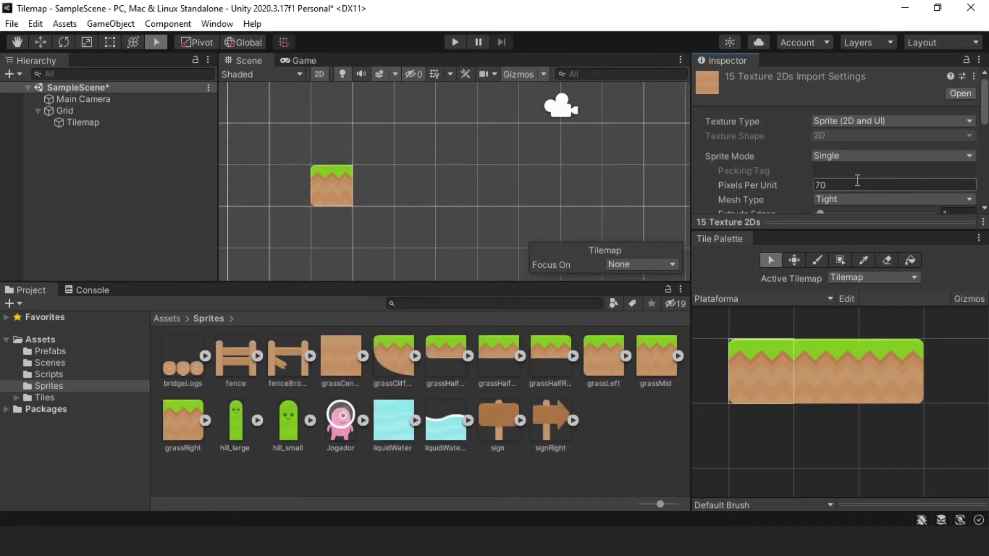
Step: Check the sizes of the bridgeLogs, fence, grassLeft, hill and Jogador sprites
{"action": "left_click", "coordinate": [190, 373]}
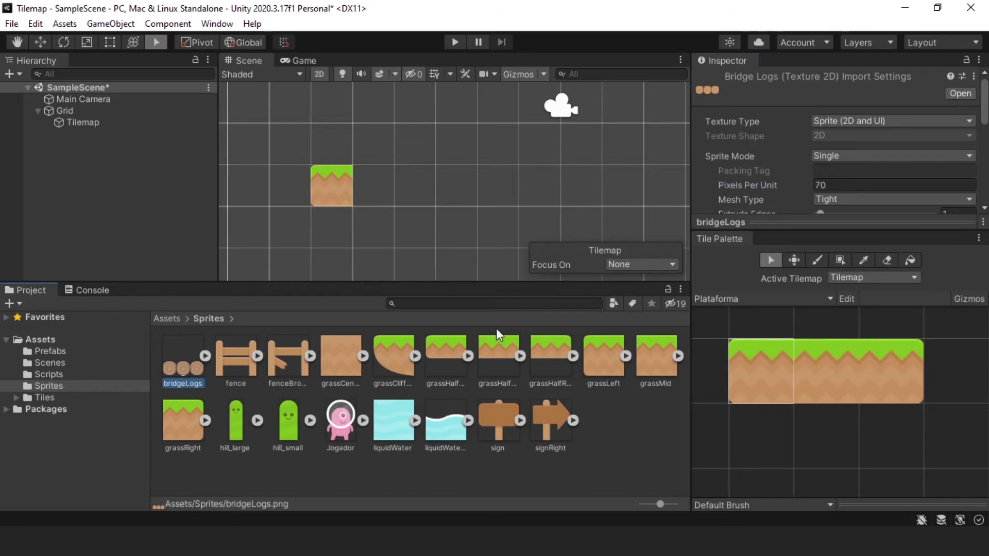
{"action": "left_click", "coordinate": [802, 223]}
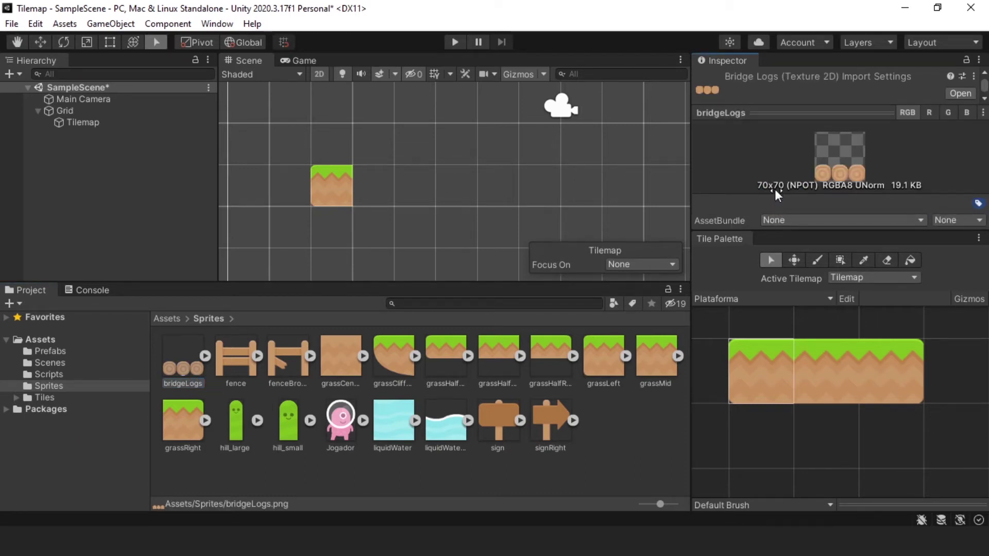
{"action": "left_click", "coordinate": [230, 365]}
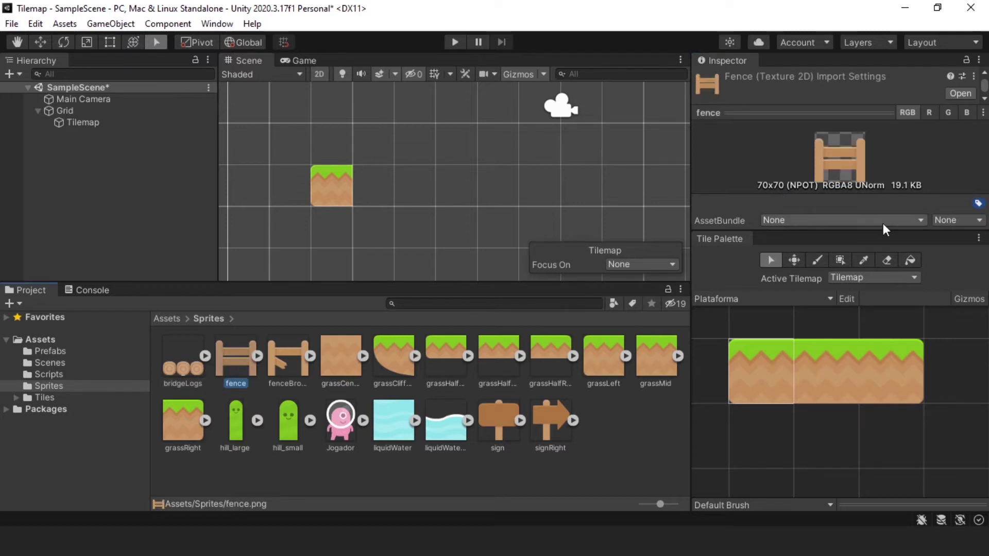
{"action": "key", "text": "Right"}
{"action": "key", "text": "Right"}
{"action": "key", "text": "Right"}
{"action": "key", "text": "Right"}
{"action": "key", "text": "Right"}
{"action": "key", "text": "Right"}
{"action": "key", "text": "Right"}
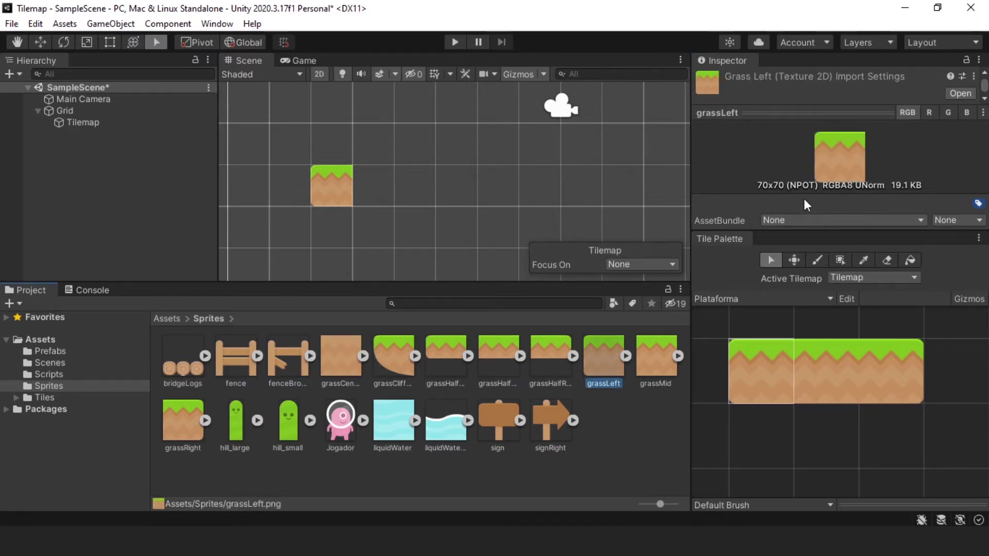
{"action": "left_click", "coordinate": [233, 446]}
{"action": "left_click", "coordinate": [287, 433]}
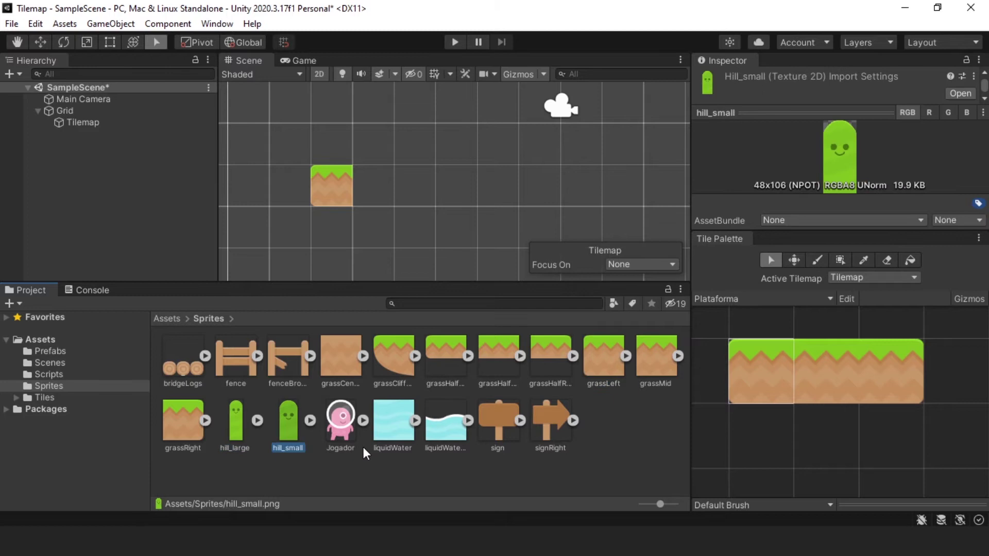
{"action": "key", "text": "Left"}
{"action": "key", "text": "Right"}
{"action": "key", "text": "Right"}
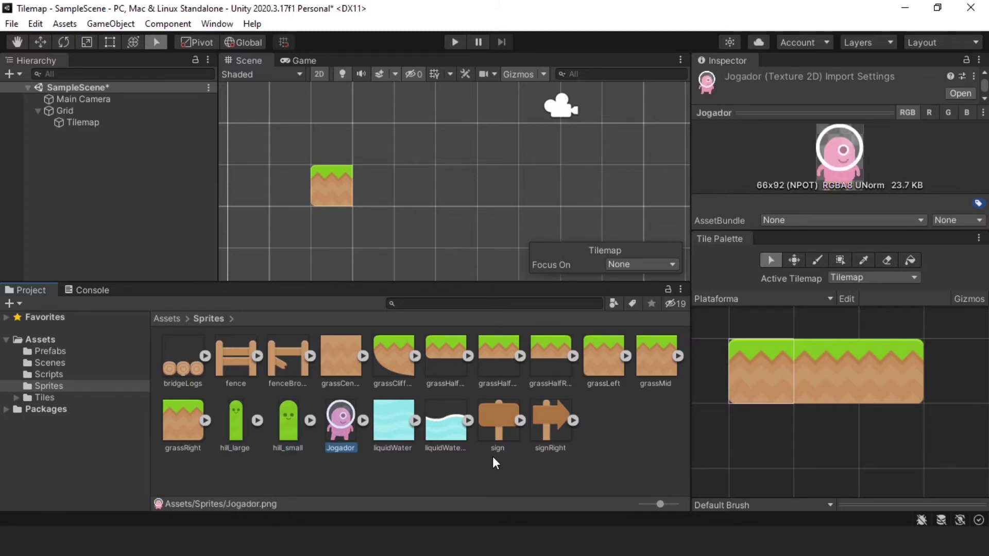
{"action": "left_click_drag", "start_coordinate": [781, 115], "coordinate": [781, 265]}
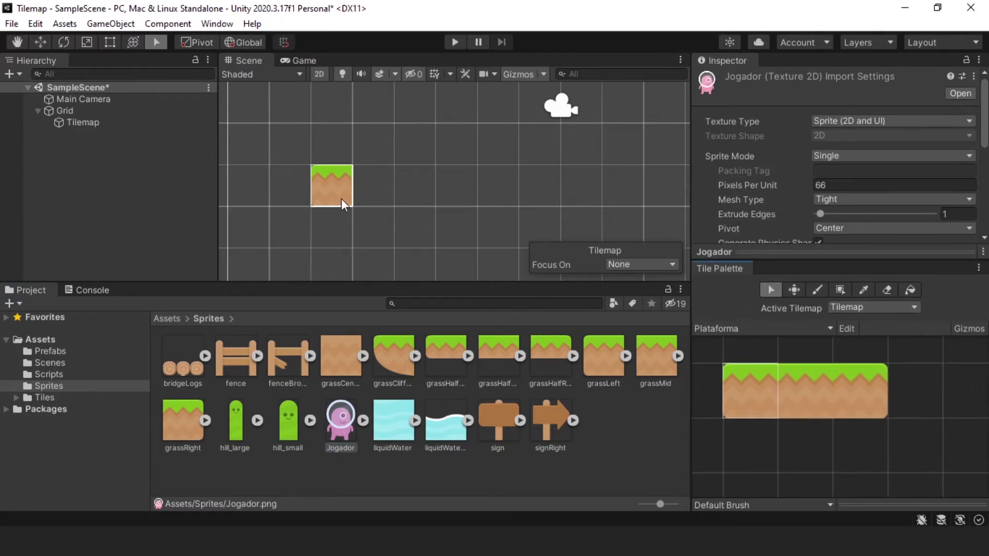
Step: Drop grassCenter into an empty Plataforma palette cell and save it as grassCenter in Assets/Tiles
{"action": "scroll", "coordinate": [348, 193], "scroll_direction": "down", "scroll_amount": 1}
{"action": "scroll", "coordinate": [348, 194], "scroll_direction": "down", "scroll_amount": 2}
{"action": "scroll", "coordinate": [355, 196], "scroll_direction": "down", "scroll_amount": 2}
{"action": "scroll", "coordinate": [379, 197], "scroll_direction": "down", "scroll_amount": 1}
{"action": "scroll", "coordinate": [388, 201], "scroll_direction": "down", "scroll_amount": 1}
{"action": "middle_click_drag", "start_coordinate": [388, 201], "coordinate": [368, 197]}
{"action": "scroll", "coordinate": [369, 197], "scroll_direction": "up", "scroll_amount": 1}
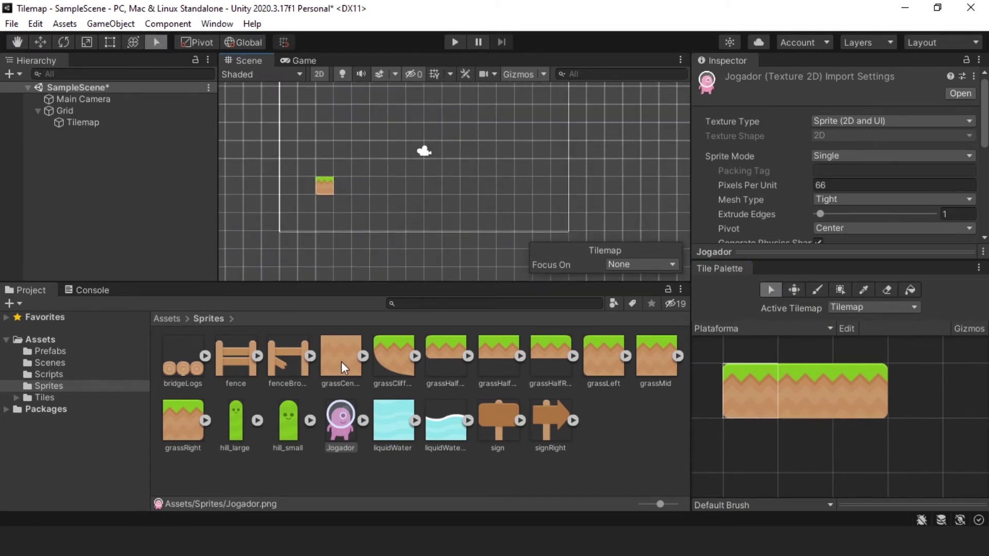
{"action": "left_click_drag", "start_coordinate": [341, 354], "coordinate": [784, 452]}
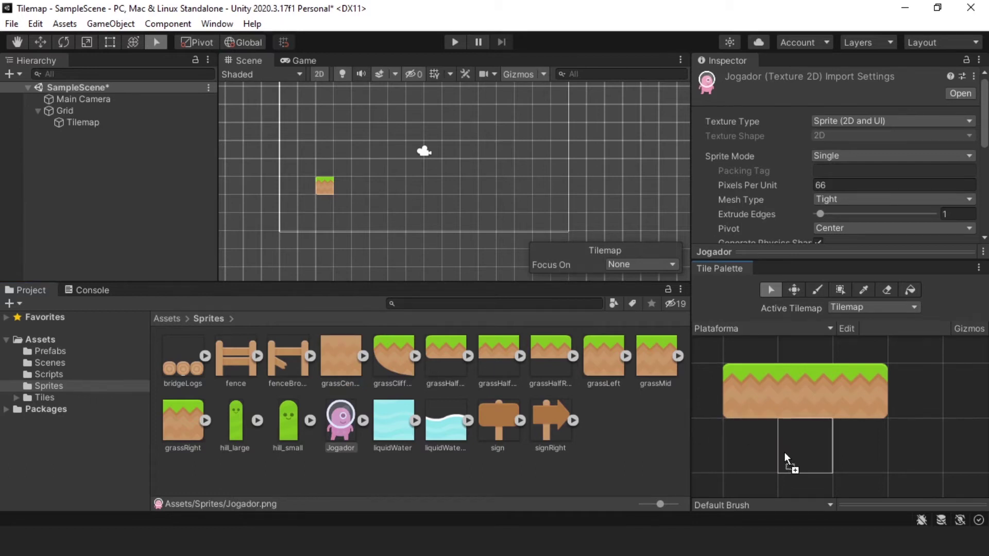
{"action": "left_click_drag", "start_coordinate": [784, 452], "coordinate": [784, 450]}
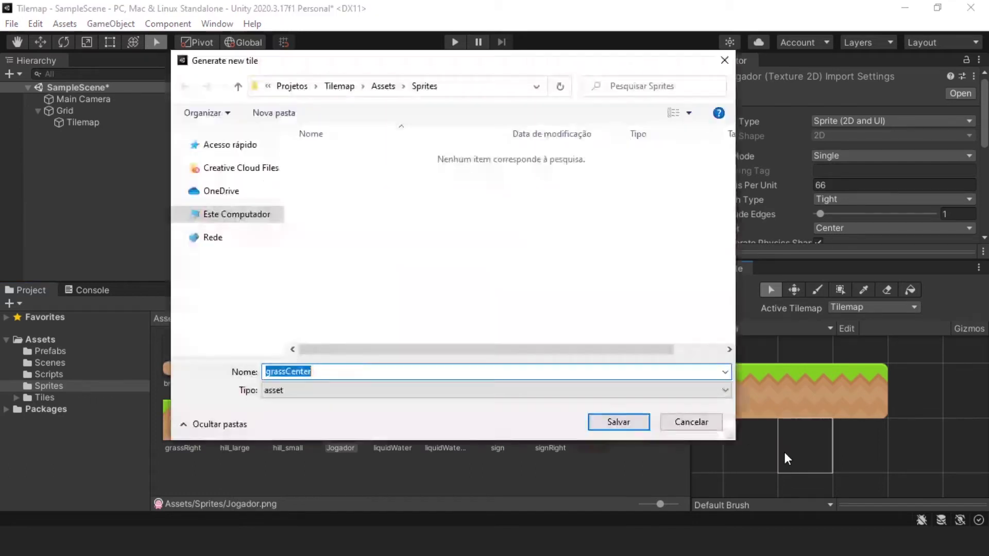
{"action": "left_click", "coordinate": [374, 89]}
{"action": "double_click", "coordinate": [349, 221]}
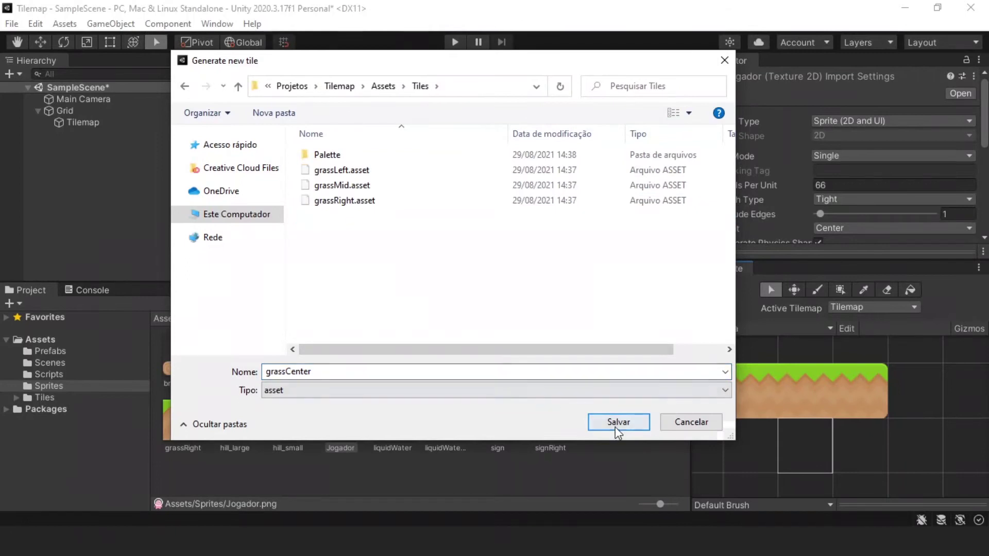
{"action": "left_click", "coordinate": [617, 428]}
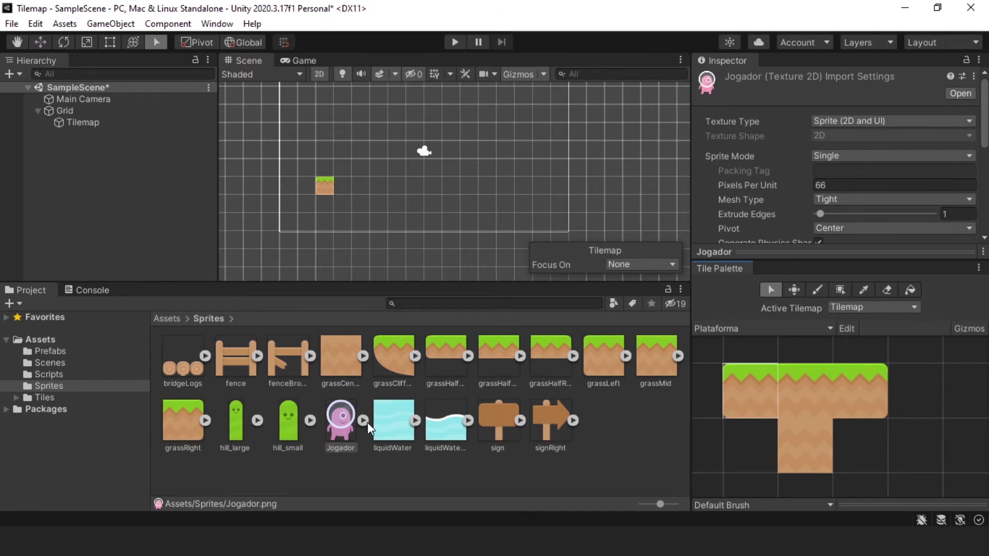
{"action": "left_click_drag", "start_coordinate": [351, 422], "coordinate": [856, 439]}
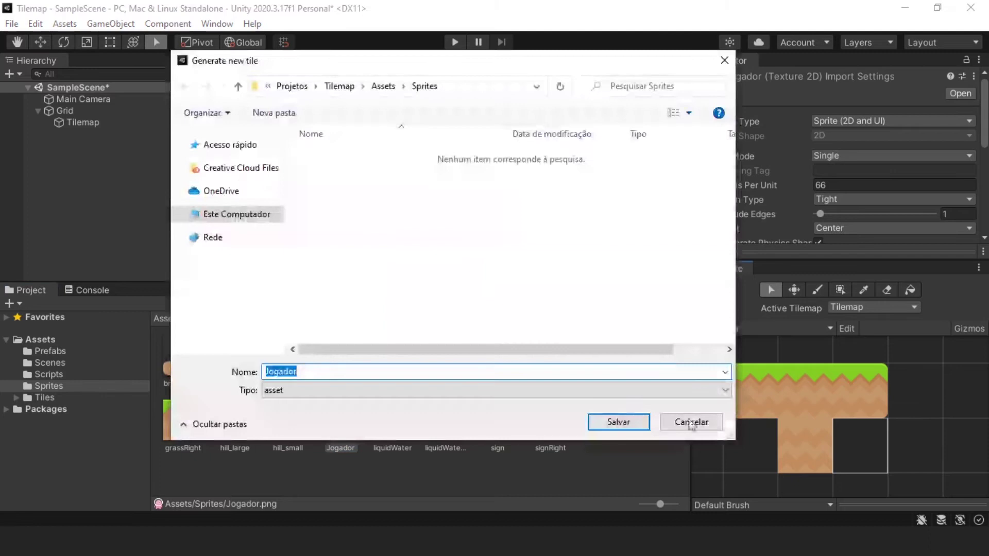
{"action": "left_click", "coordinate": [380, 86]}
{"action": "double_click", "coordinate": [345, 219]}
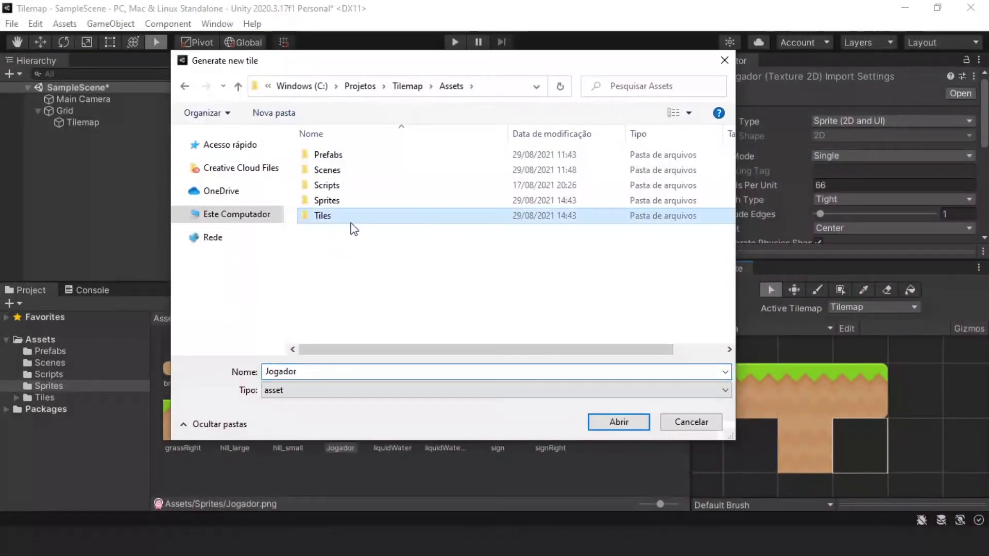
{"action": "left_click", "coordinate": [635, 424]}
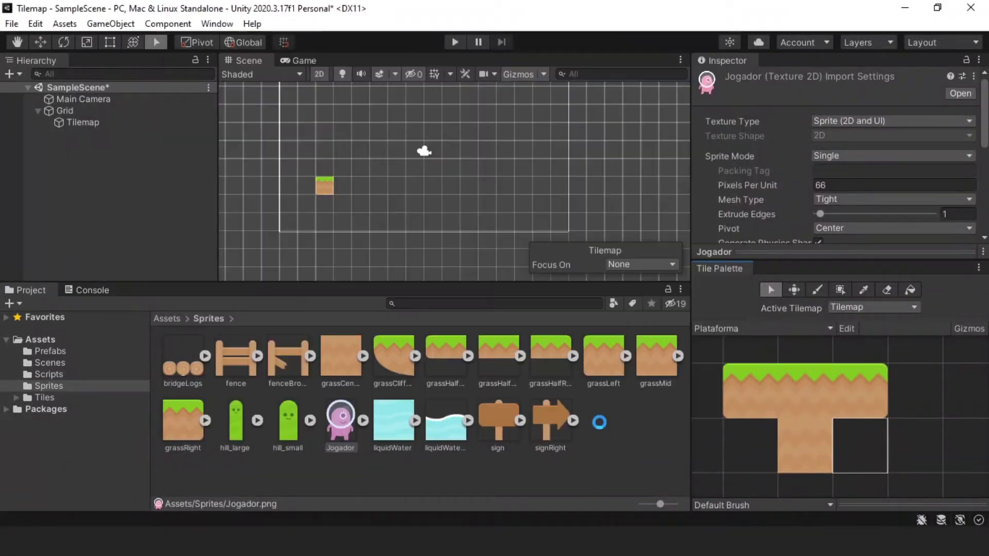
{"action": "left_click", "coordinate": [857, 448]}
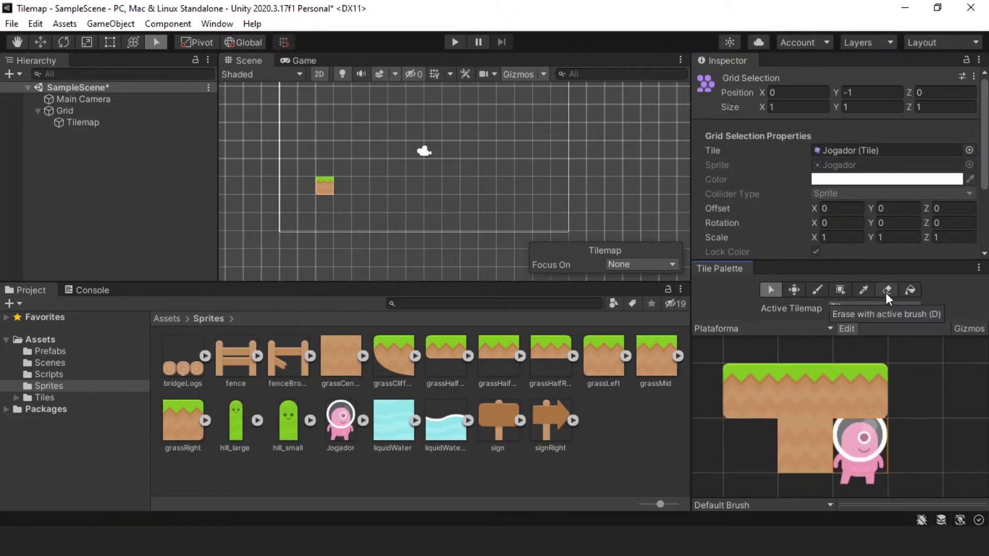
{"action": "left_click", "coordinate": [887, 290]}
{"action": "left_click", "coordinate": [870, 437]}
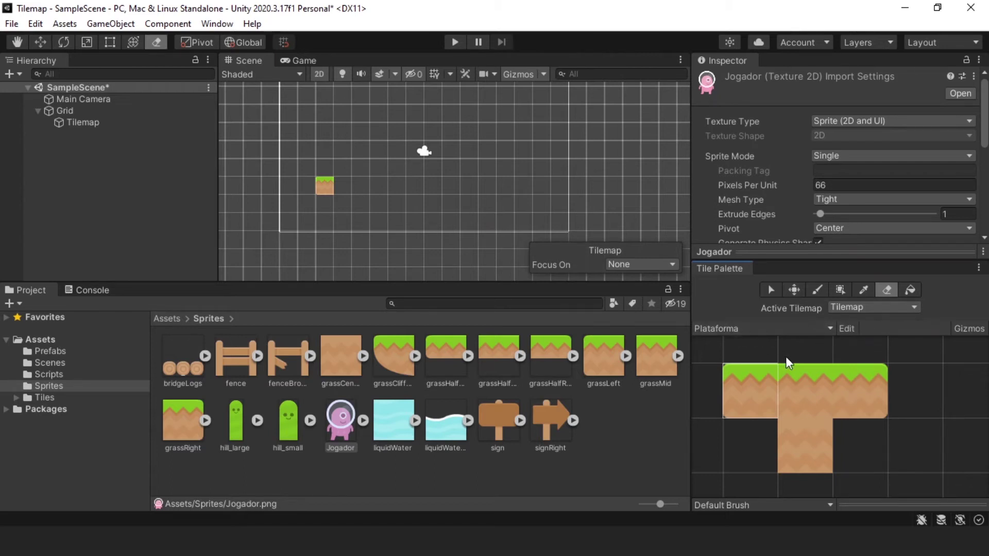
{"action": "left_click", "coordinate": [803, 444]}
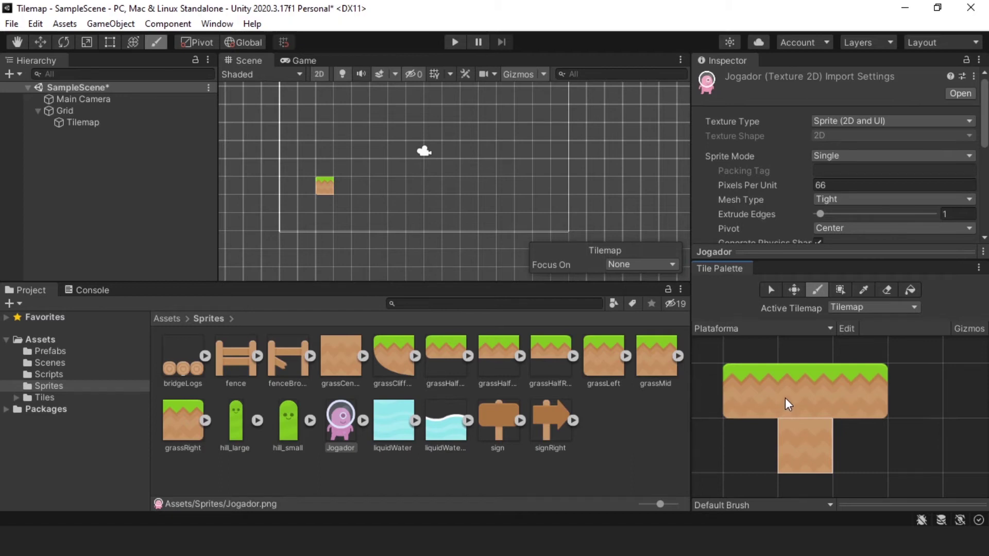
Step: Paint a dirt tile under the grass, then Box Fill a large grassCenter rectangle
{"action": "scroll", "coordinate": [581, 252], "scroll_direction": "up", "scroll_amount": 1}
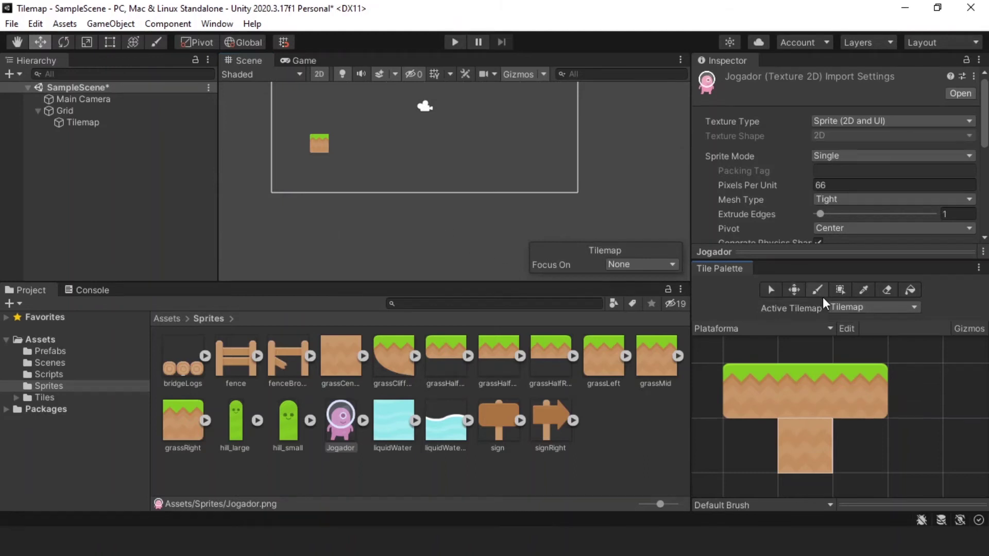
{"action": "left_click", "coordinate": [316, 170]}
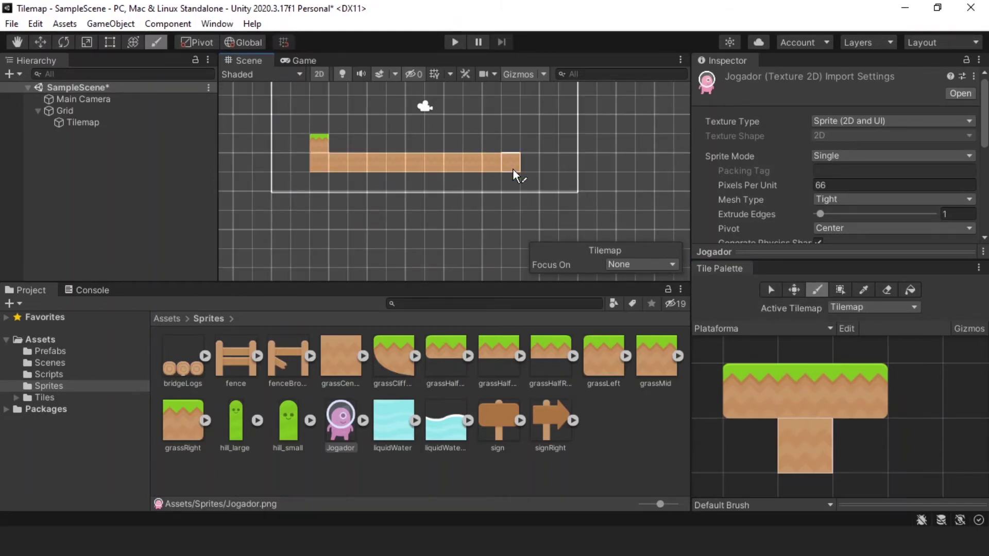
{"action": "scroll", "coordinate": [512, 168], "scroll_direction": "down", "scroll_amount": 2}
{"action": "scroll", "coordinate": [506, 167], "scroll_direction": "down", "scroll_amount": 2}
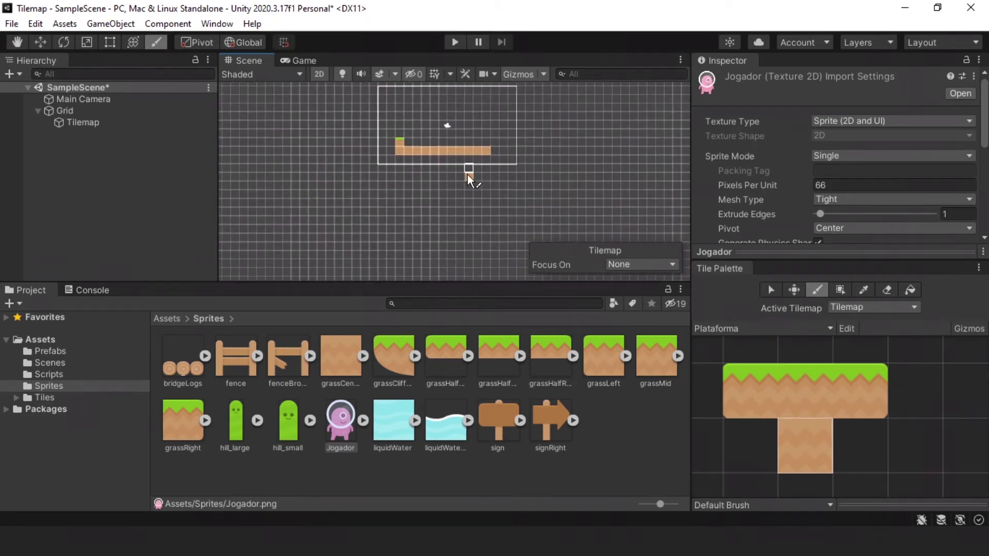
{"action": "left_click", "coordinate": [840, 290]}
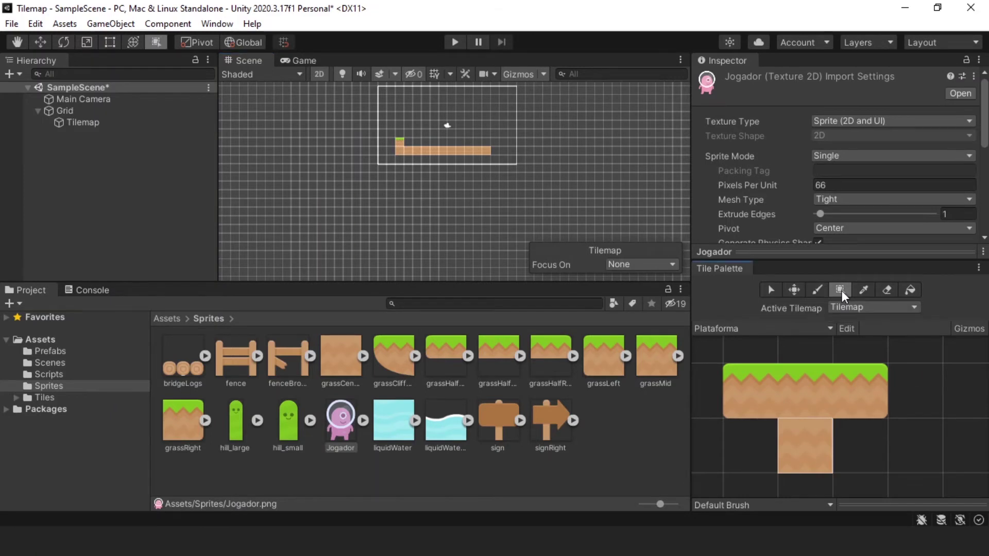
{"action": "mouse_move", "coordinate": [304, 163]}
{"action": "left_mouse_down"}
{"action": "mouse_move", "coordinate": [616, 239]}
{"action": "mouse_move", "coordinate": [307, 153]}
{"action": "left_mouse_up"}
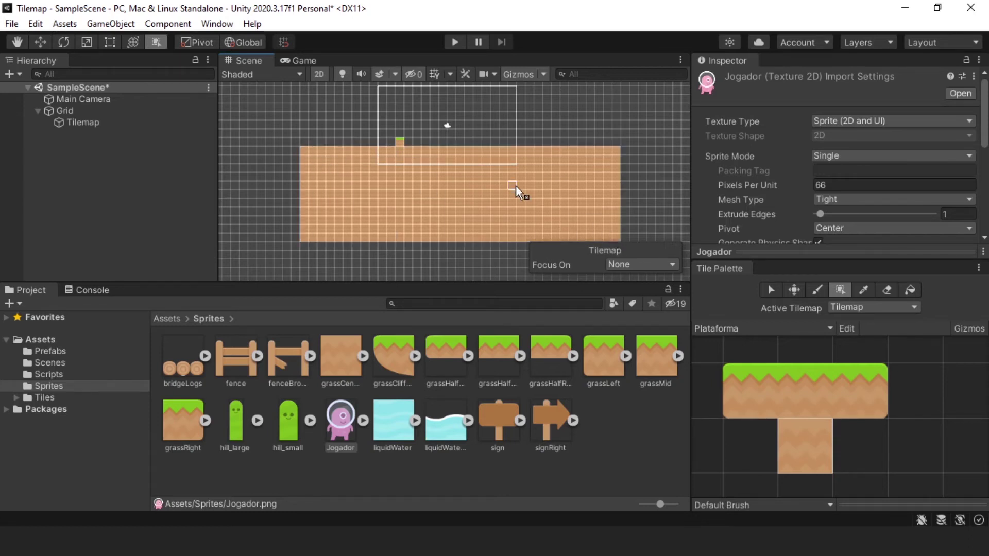
Step: Box Fill a grassMid strip along the top row of the dirt ground
{"action": "left_click", "coordinate": [799, 384]}
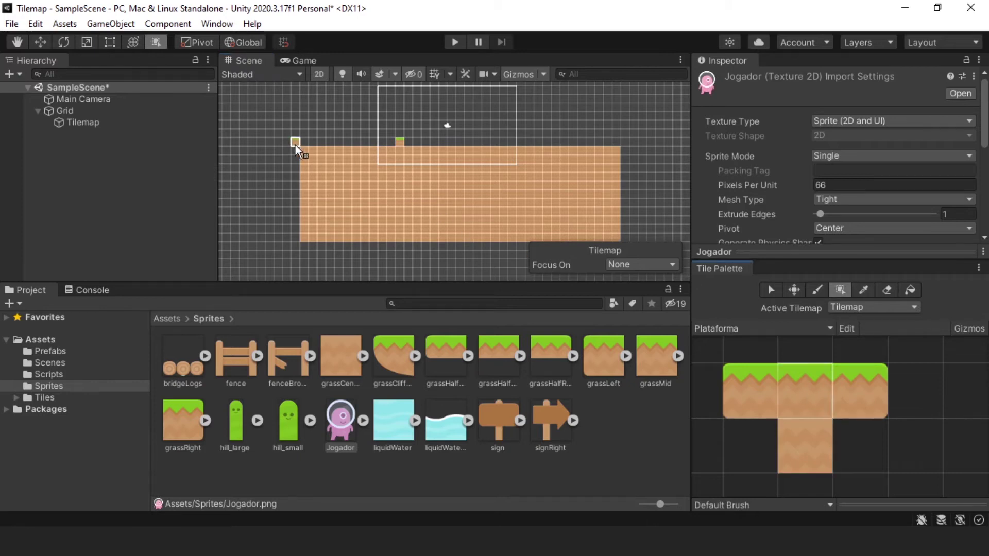
{"action": "left_click_drag", "start_coordinate": [307, 140], "coordinate": [616, 146]}
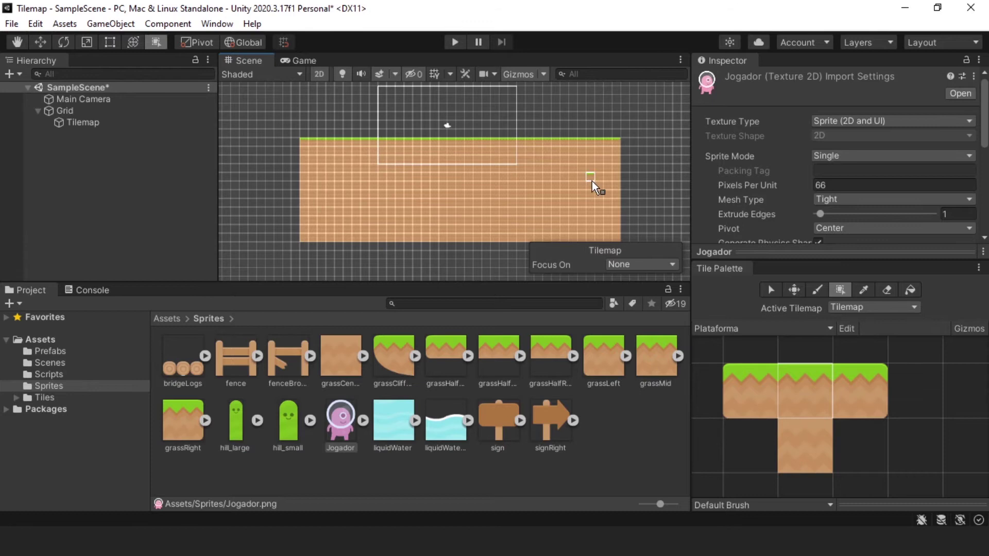
{"action": "scroll", "coordinate": [592, 181], "scroll_direction": "up", "scroll_amount": 5}
{"action": "middle_click_drag", "start_coordinate": [660, 95], "coordinate": [574, 174]}
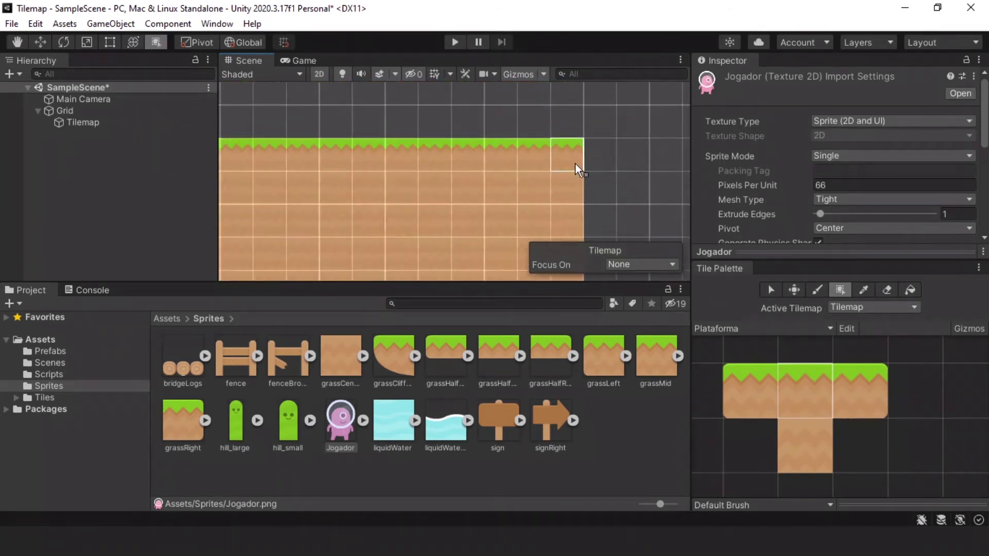
Step: Pick the right- and left-edge grass tiles and check the ground in the Game view
{"action": "left_click", "coordinate": [852, 405]}
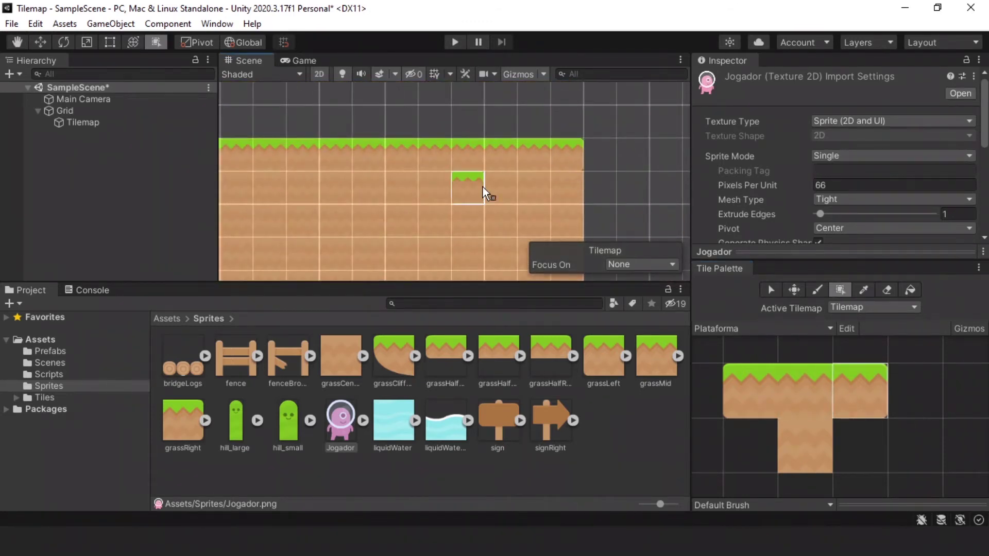
{"action": "key", "text": "Right"}
{"action": "key", "text": "Left"}
{"action": "key", "text": "i"}
{"action": "left_click", "coordinate": [737, 394]}
{"action": "middle_click_drag", "start_coordinate": [516, 196], "coordinate": [416, 218]}
{"action": "scroll", "coordinate": [487, 196], "scroll_direction": "up", "scroll_amount": 1}
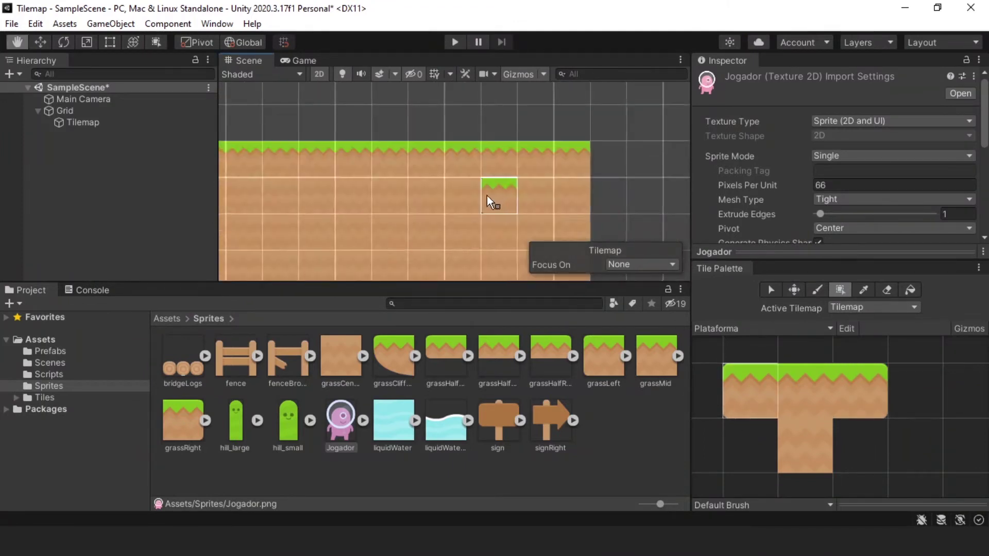
{"action": "scroll", "coordinate": [538, 193], "scroll_direction": "down", "scroll_amount": 5}
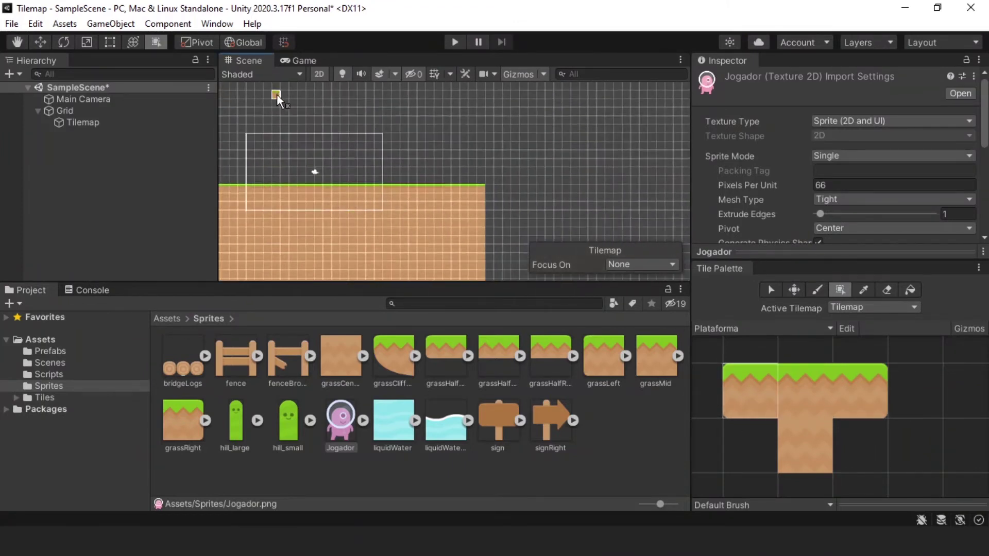
{"action": "left_click", "coordinate": [296, 61]}
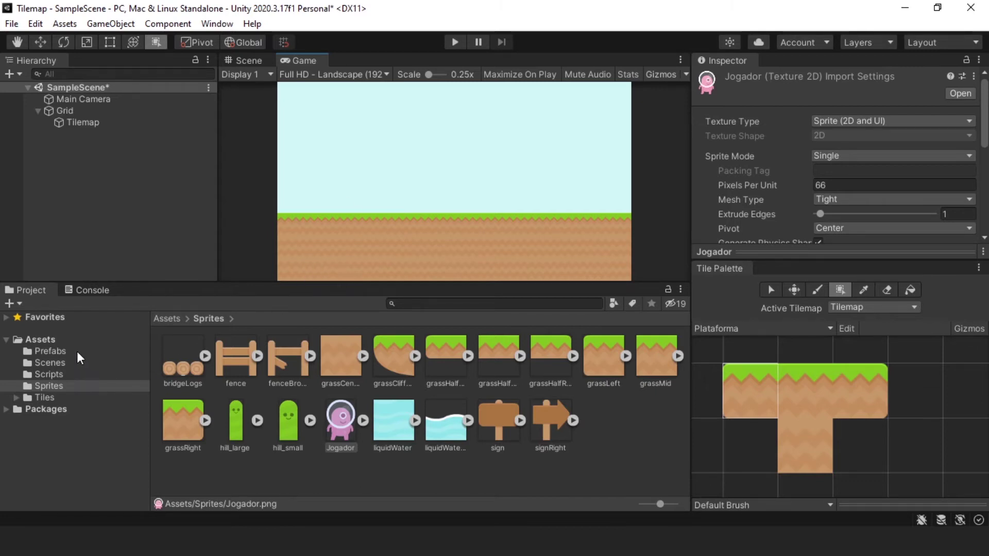
Step: Add the Jogador prefab from Assets/Prefabs, move it above the ground, and show the Game view
{"action": "left_click", "coordinate": [50, 352]}
{"action": "left_click_drag", "start_coordinate": [180, 362], "coordinate": [129, 184]}
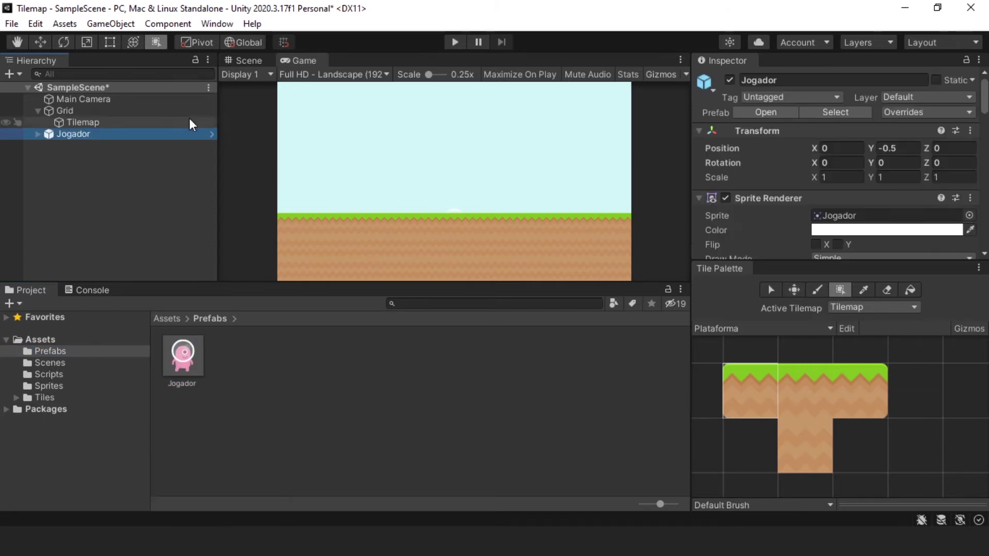
{"action": "left_click", "coordinate": [247, 61]}
{"action": "scroll", "coordinate": [311, 223], "scroll_direction": "up", "scroll_amount": 2}
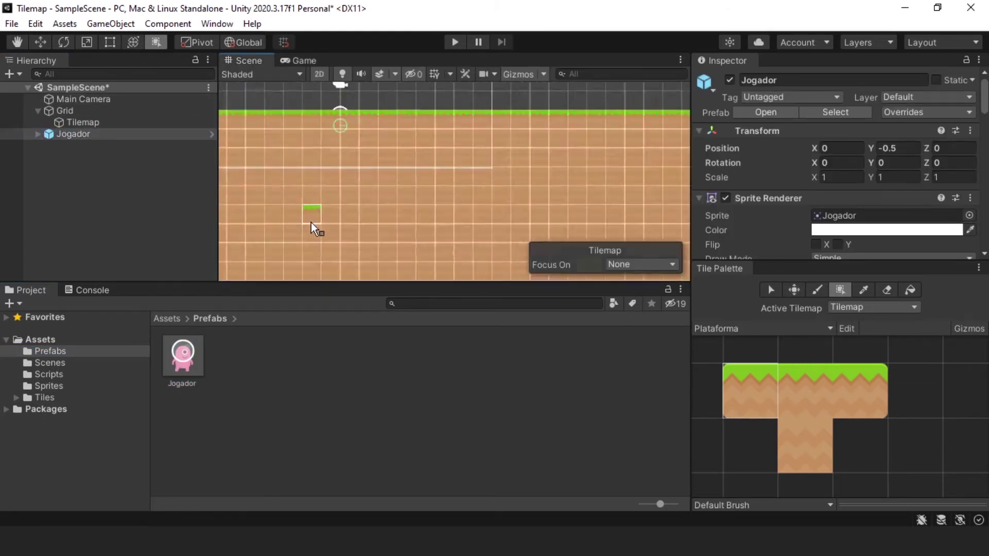
{"action": "key", "text": "w"}
{"action": "scroll", "coordinate": [348, 257], "scroll_direction": "up", "scroll_amount": 2}
{"action": "left_click_drag", "start_coordinate": [365, 244], "coordinate": [293, 186]}
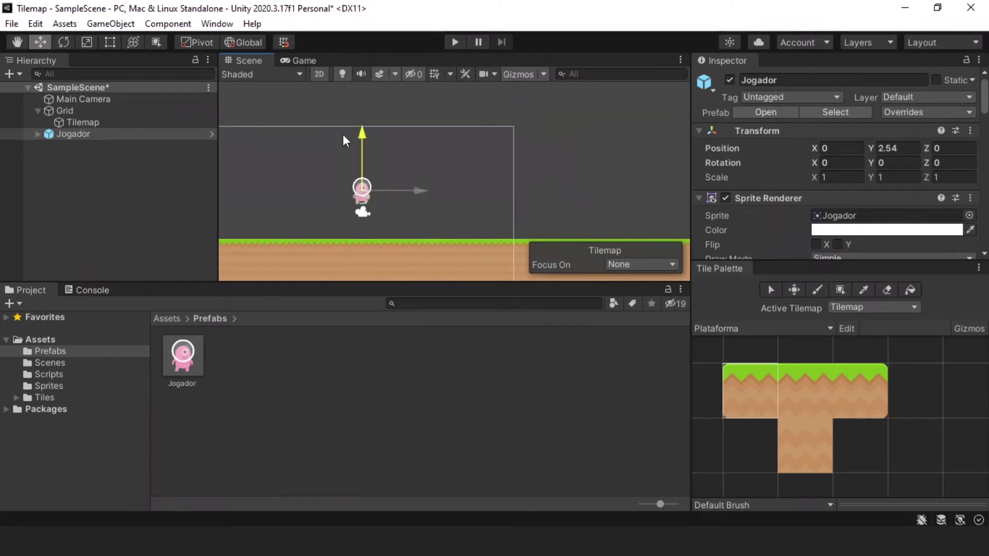
{"action": "scroll", "coordinate": [289, 209], "scroll_direction": "down", "scroll_amount": 2}
{"action": "scroll", "coordinate": [329, 200], "scroll_direction": "up", "scroll_amount": 2}
{"action": "scroll", "coordinate": [330, 199], "scroll_direction": "up", "scroll_amount": 2}
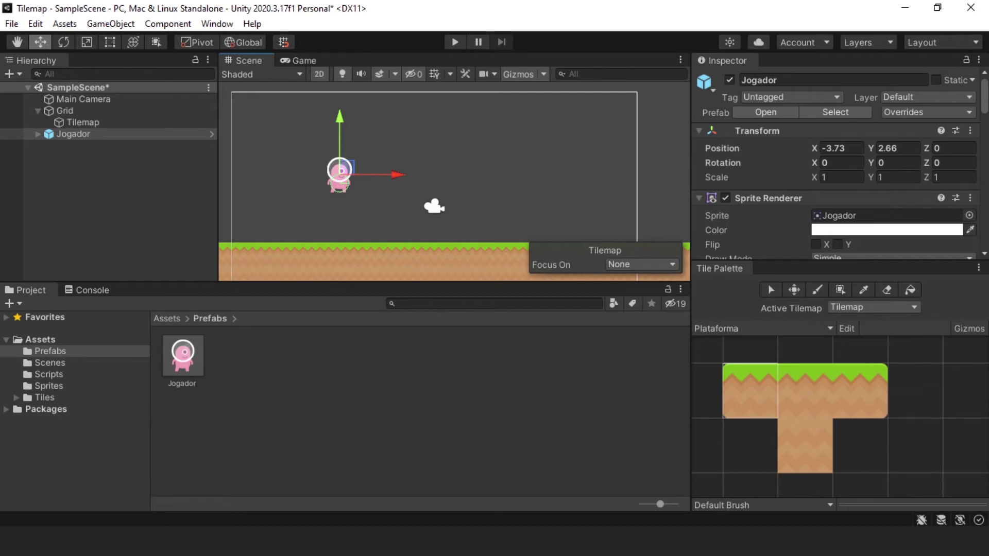
{"action": "left_click", "coordinate": [299, 61]}
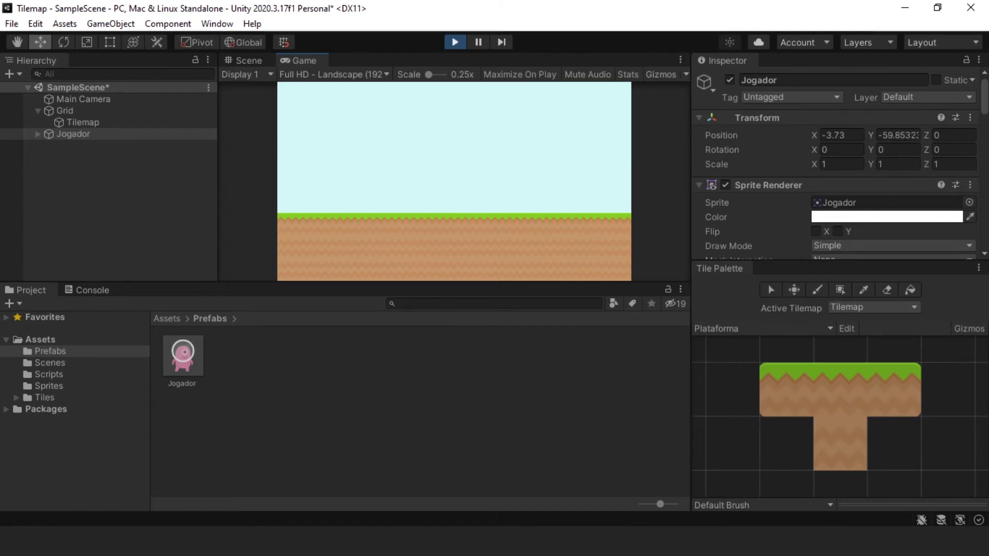
Step: Watch Jogador in the Scene view during play, check its position, and stop Play mode
{"action": "left_click", "coordinate": [247, 58]}
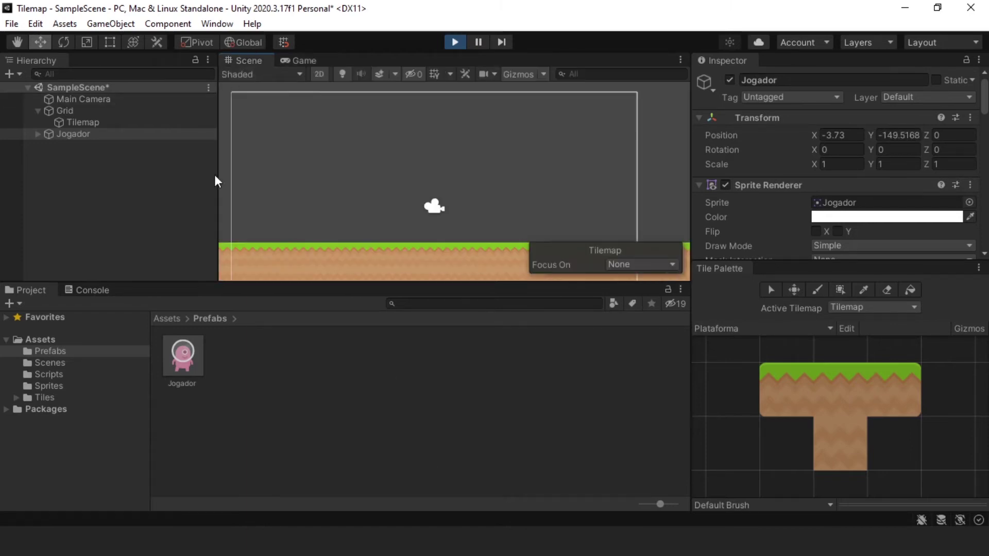
{"action": "left_click", "coordinate": [85, 136]}
{"action": "left_click", "coordinate": [455, 41]}
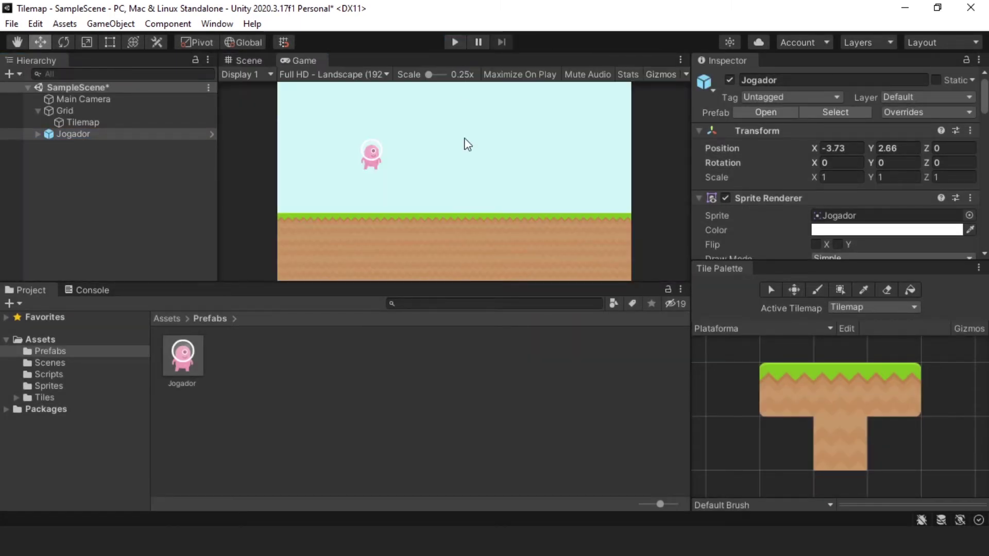
{"action": "left_click", "coordinate": [77, 143]}
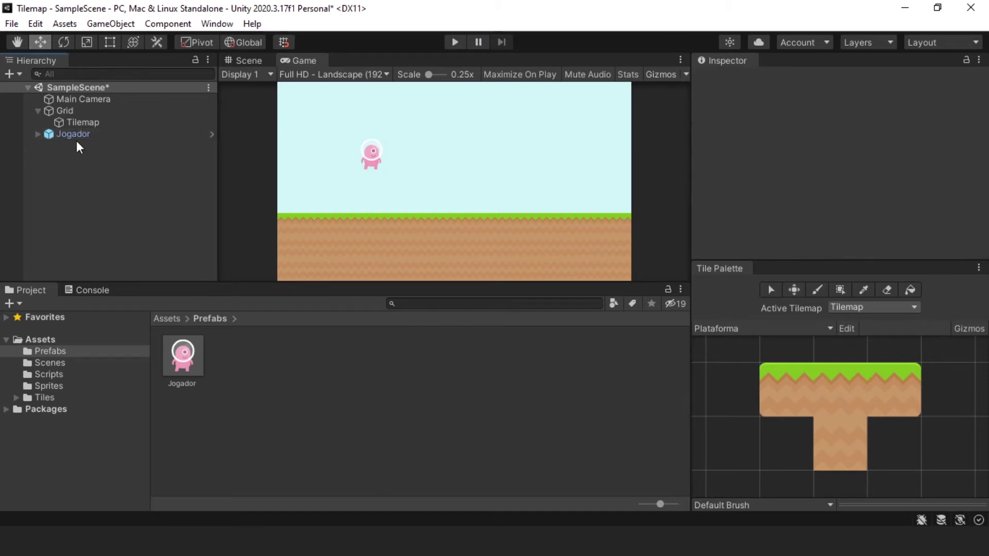
{"action": "left_click", "coordinate": [249, 60]}
Step: Frame Jogador and zoom out to show the ground, with the Move tool active
{"action": "left_click", "coordinate": [69, 134]}
{"action": "key", "text": "f"}
{"action": "scroll", "coordinate": [469, 202], "scroll_direction": "down", "scroll_amount": 2}
{"action": "scroll", "coordinate": [480, 213], "scroll_direction": "down", "scroll_amount": 2}
{"action": "middle_click_drag", "start_coordinate": [467, 206], "coordinate": [398, 115]}
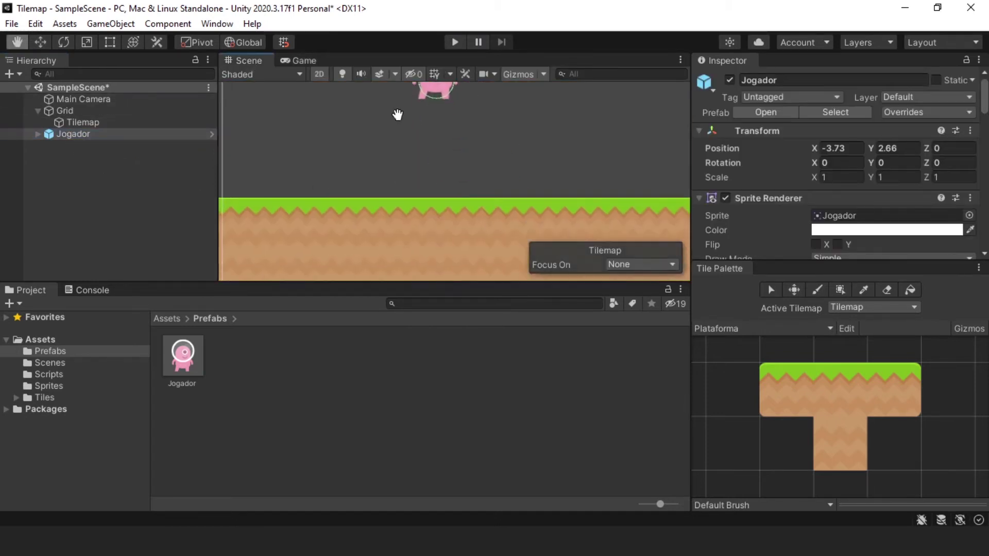
{"action": "key", "text": "w"}
{"action": "scroll", "coordinate": [427, 170], "scroll_direction": "down", "scroll_amount": 2}
{"action": "scroll", "coordinate": [423, 169], "scroll_direction": "down", "scroll_amount": 2}
{"action": "scroll", "coordinate": [397, 165], "scroll_direction": "down", "scroll_amount": 1}
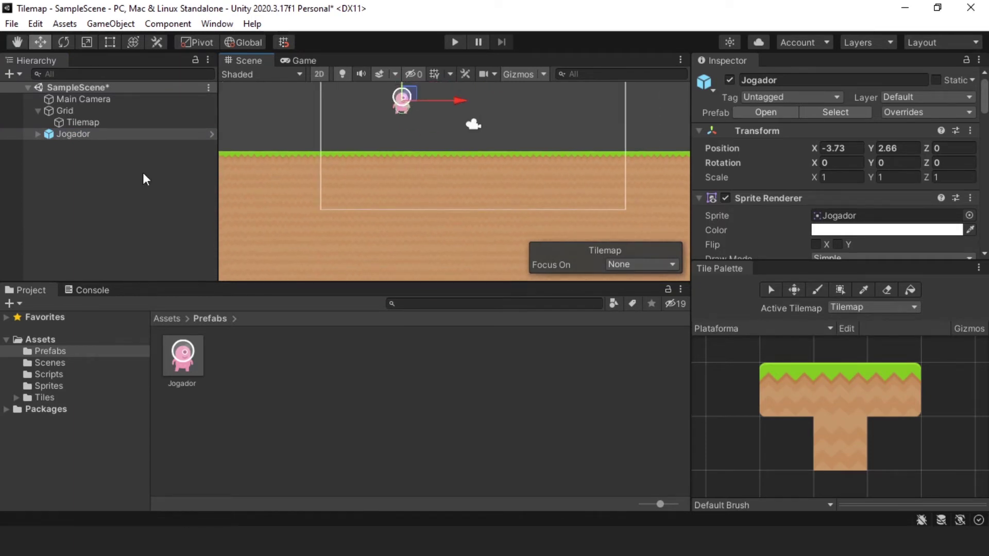
Step: Select the Tilemap and enlarge the Inspector above the tile palette
{"action": "left_click", "coordinate": [85, 123]}
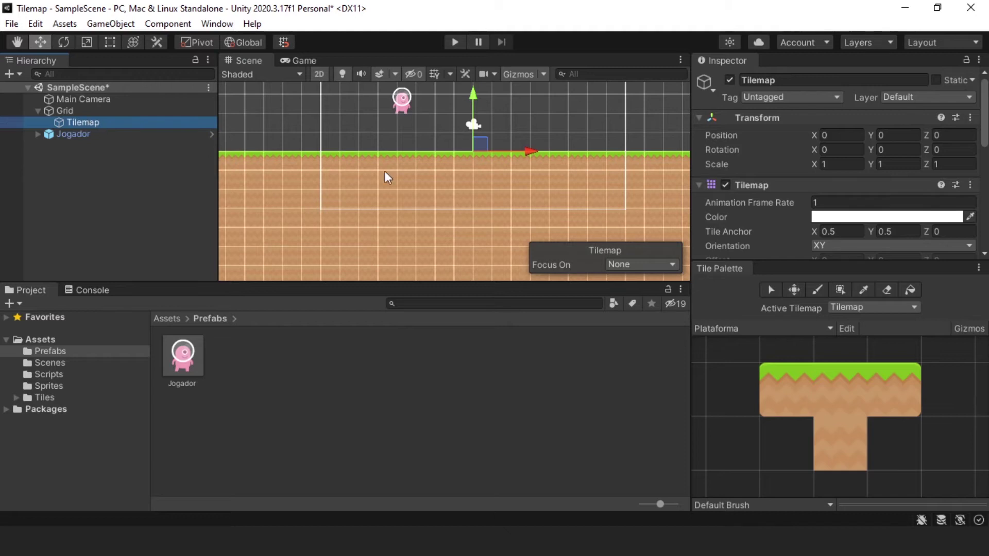
{"action": "left_click_drag", "start_coordinate": [790, 261], "coordinate": [789, 353]}
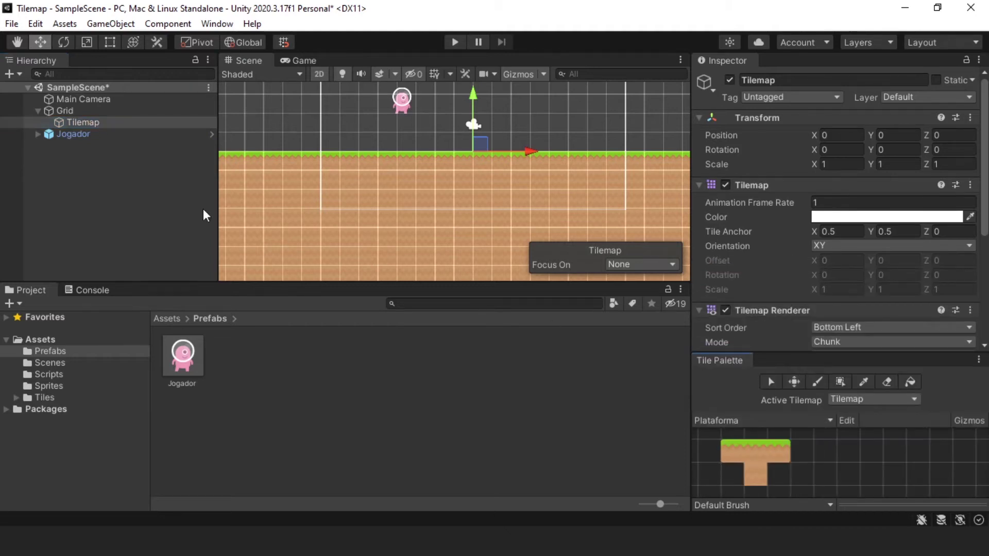
{"action": "scroll", "coordinate": [869, 247], "scroll_direction": "down", "scroll_amount": 5}
{"action": "scroll", "coordinate": [870, 247], "scroll_direction": "up", "scroll_amount": 5}
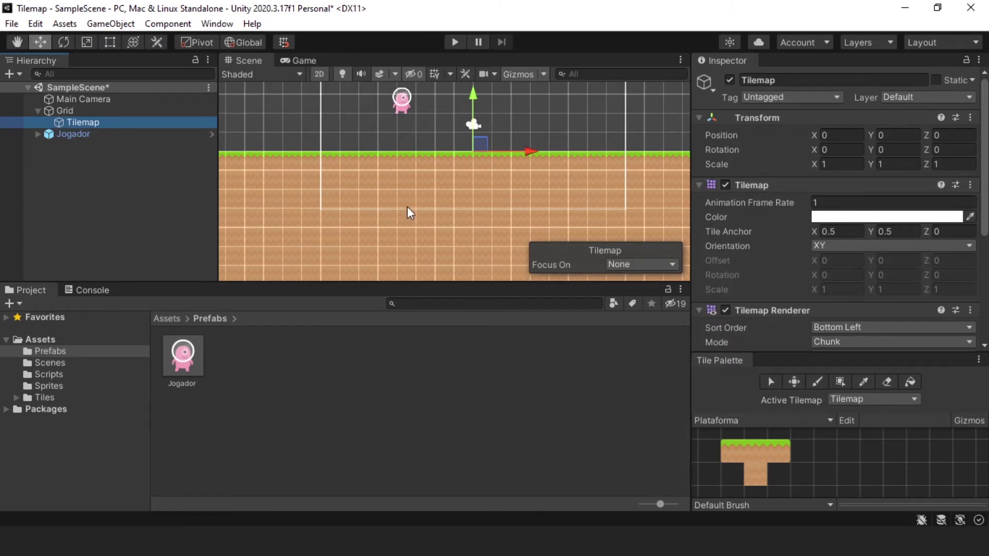
{"action": "scroll", "coordinate": [760, 246], "scroll_direction": "down", "scroll_amount": 5}
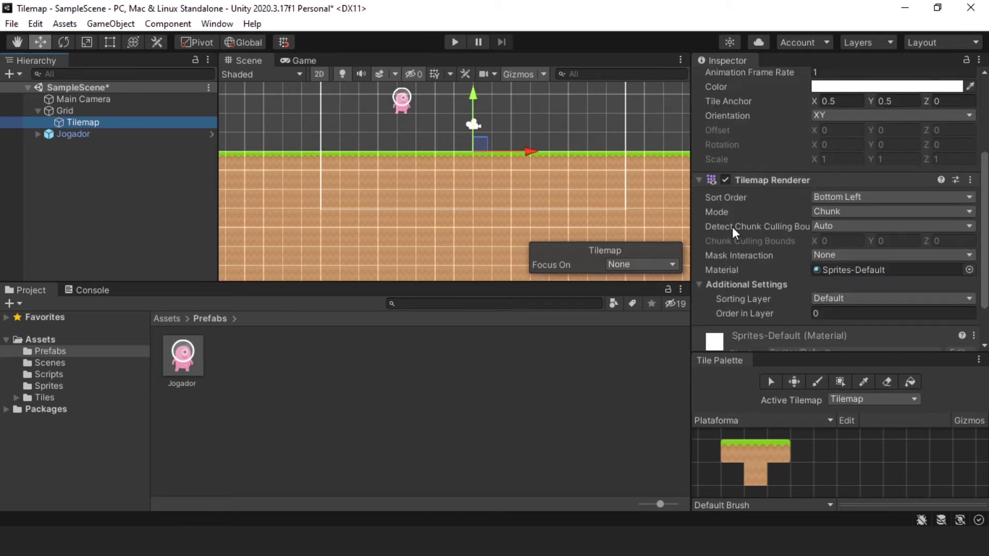
{"action": "scroll", "coordinate": [450, 170], "scroll_direction": "down", "scroll_amount": 4}
{"action": "scroll", "coordinate": [456, 181], "scroll_direction": "up", "scroll_amount": 3}
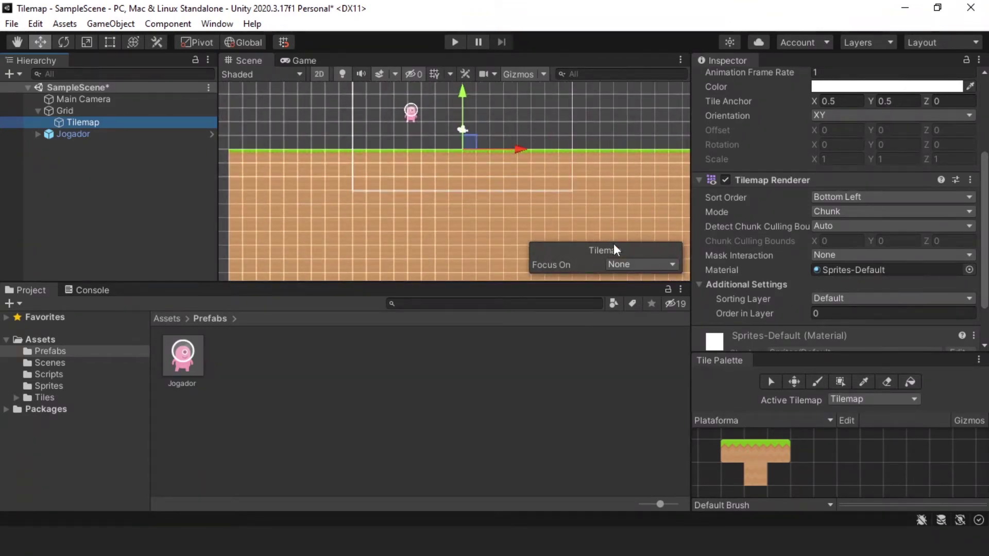
{"action": "scroll", "coordinate": [762, 185], "scroll_direction": "down", "scroll_amount": 2}
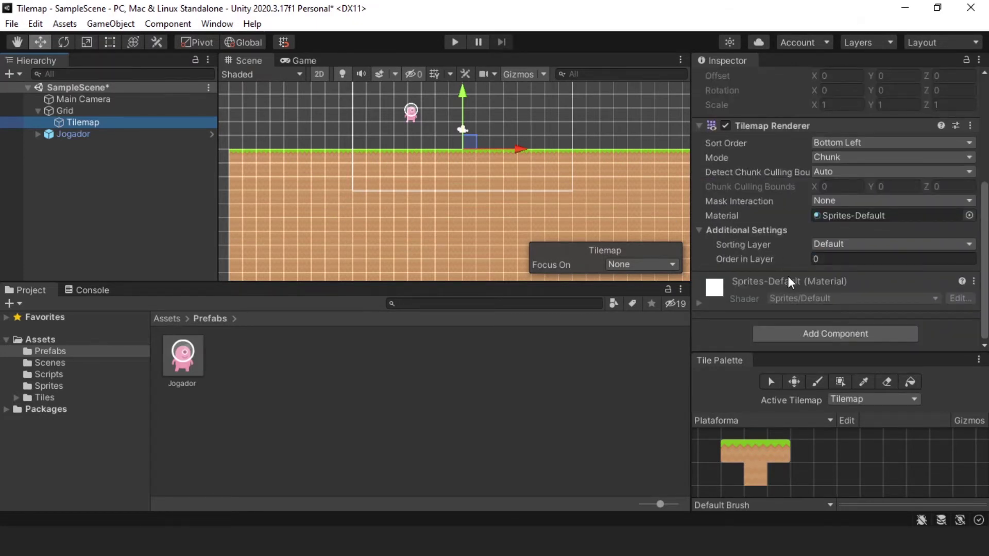
Step: Add a Tilemap Collider 2D to the Tilemap by searching 'tilem'
{"action": "left_click", "coordinate": [806, 333]}
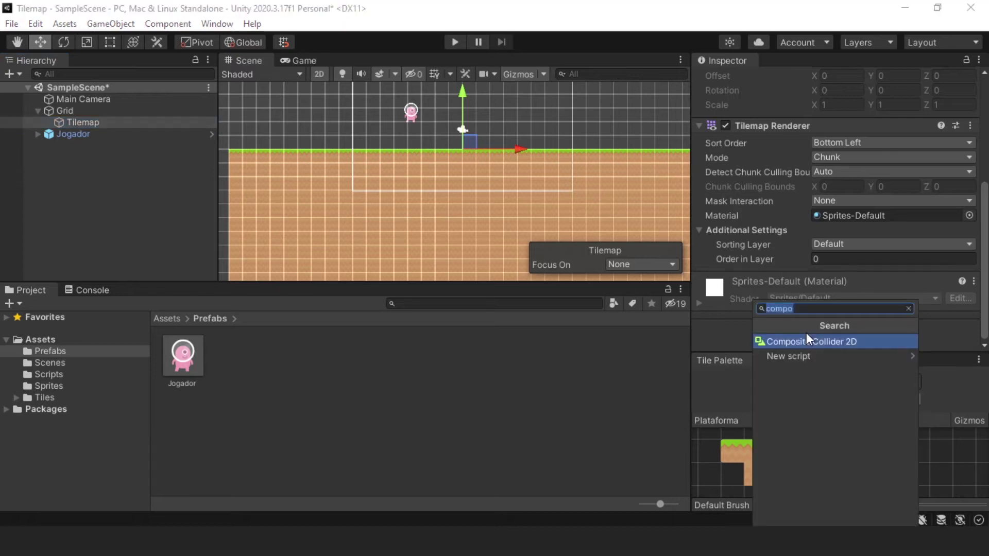
{"action": "key", "text": "BackSpace"}
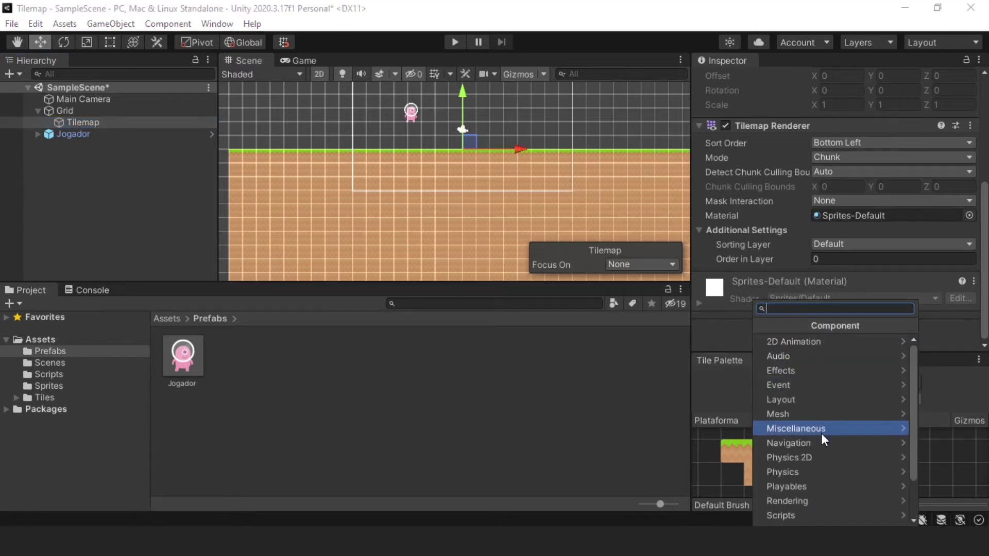
{"action": "type", "text": "box"}
{"action": "key", "text": "BackSpace"}
{"action": "key", "text": "BackSpace"}
{"action": "key", "text": "BackSpace"}
{"action": "type", "text": "cir"}
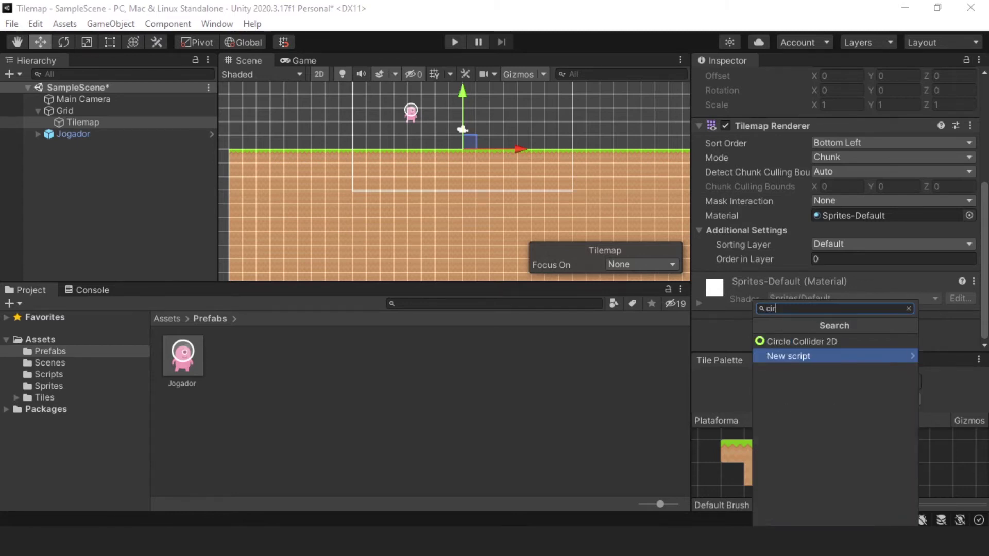
{"action": "key", "text": "BackSpace"}
{"action": "key", "text": "BackSpace"}
{"action": "key", "text": "BackSpace"}
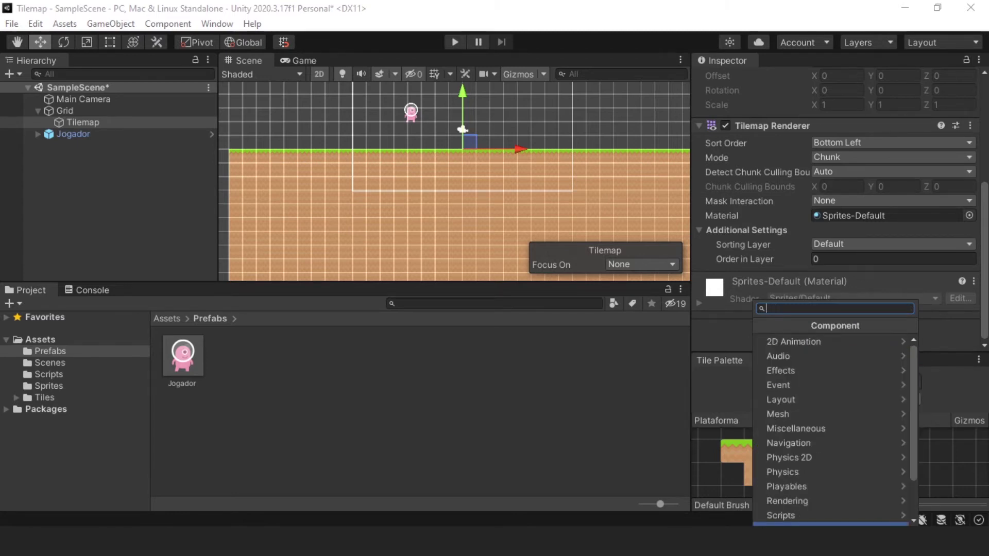
{"action": "type", "text": "ti"}
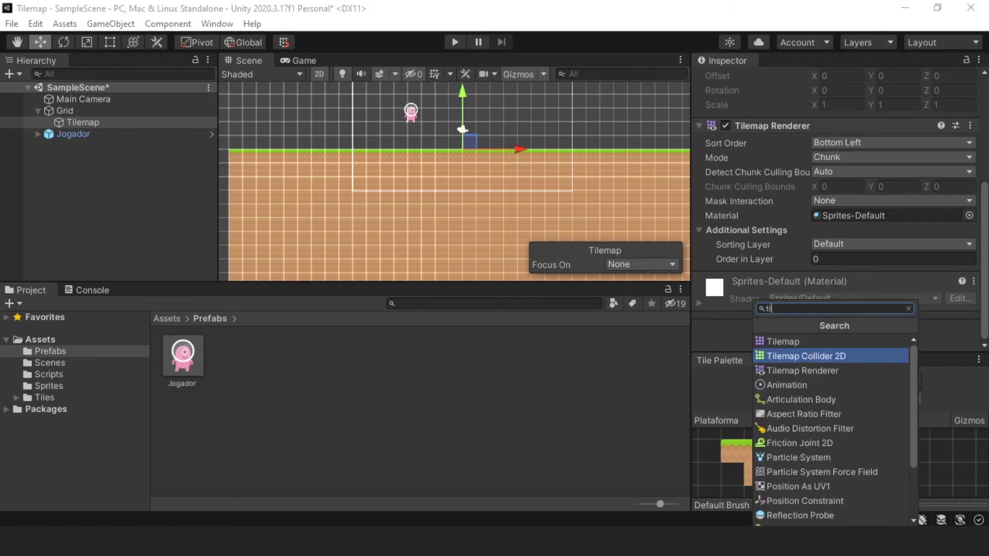
{"action": "type", "text": "lem"}
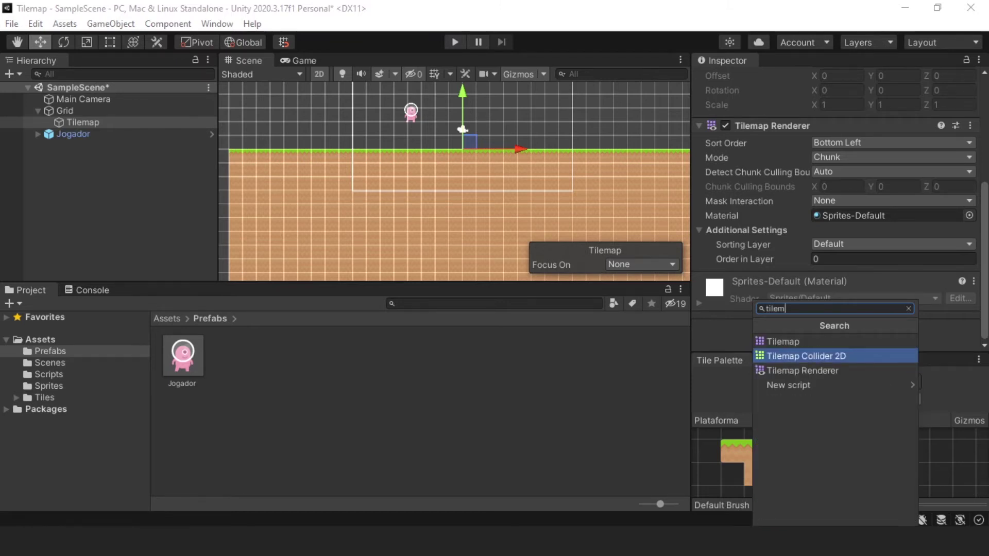
{"action": "key", "text": "Return"}
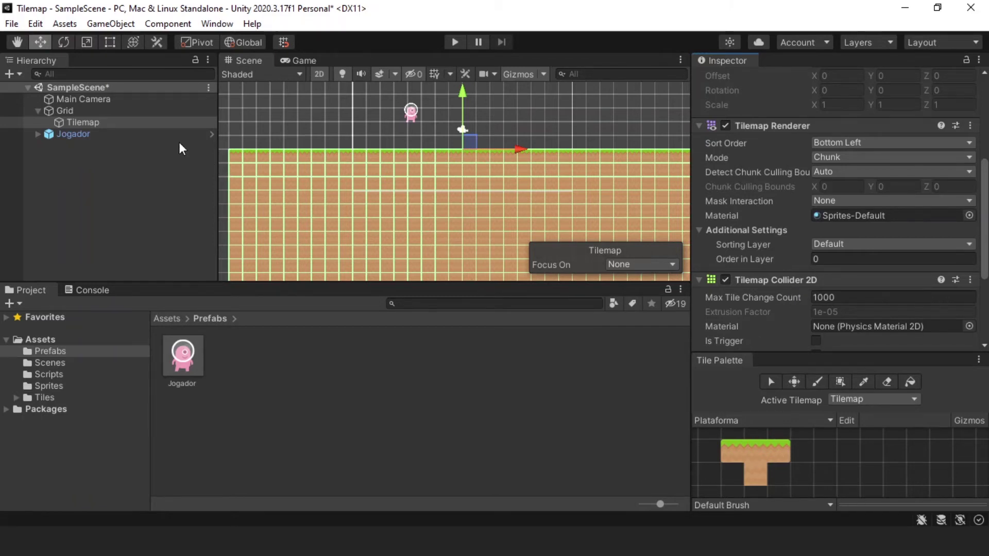
Step: Zoom in on the tiles to see the new collider outline
{"action": "scroll", "coordinate": [246, 189], "scroll_direction": "up", "scroll_amount": 2}
{"action": "scroll", "coordinate": [250, 189], "scroll_direction": "up", "scroll_amount": 3}
{"action": "middle_click_drag", "start_coordinate": [250, 190], "coordinate": [404, 194]}
{"action": "scroll", "coordinate": [402, 194], "scroll_direction": "up", "scroll_amount": 3}
{"action": "scroll", "coordinate": [402, 190], "scroll_direction": "up", "scroll_amount": 1}
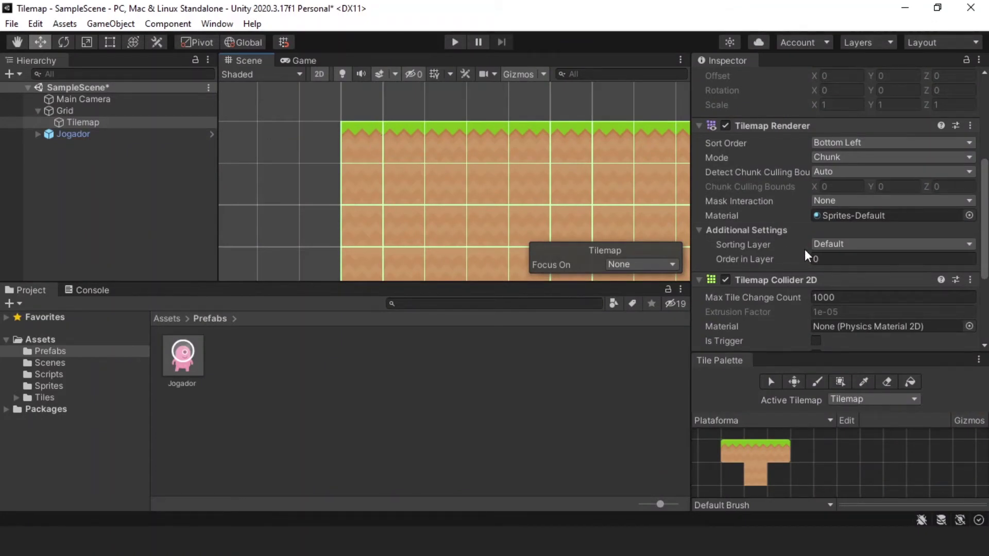
{"action": "scroll", "coordinate": [805, 250], "scroll_direction": "down", "scroll_amount": 5}
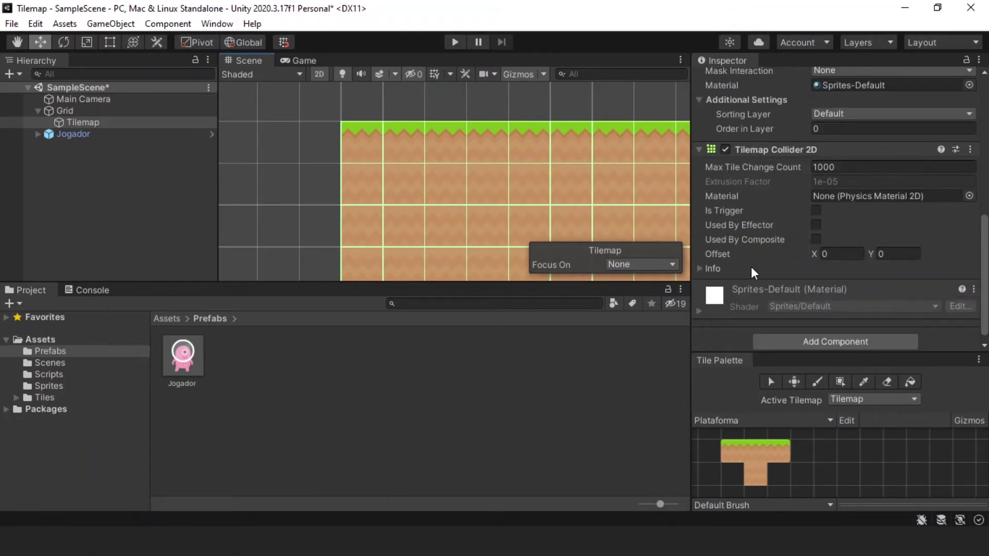
Step: Try shifting the collider offset in X and Y, then undo it back to 0, 0
{"action": "left_click_drag", "start_coordinate": [812, 252], "coordinate": [762, 255]}
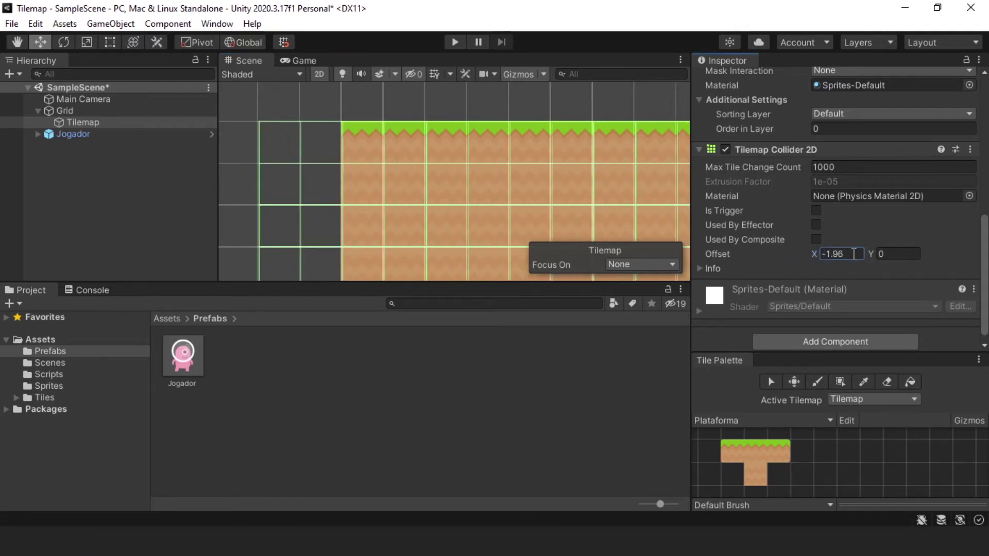
{"action": "left_click_drag", "start_coordinate": [870, 254], "coordinate": [913, 254]}
{"action": "middle_click_drag", "start_coordinate": [391, 136], "coordinate": [428, 198]}
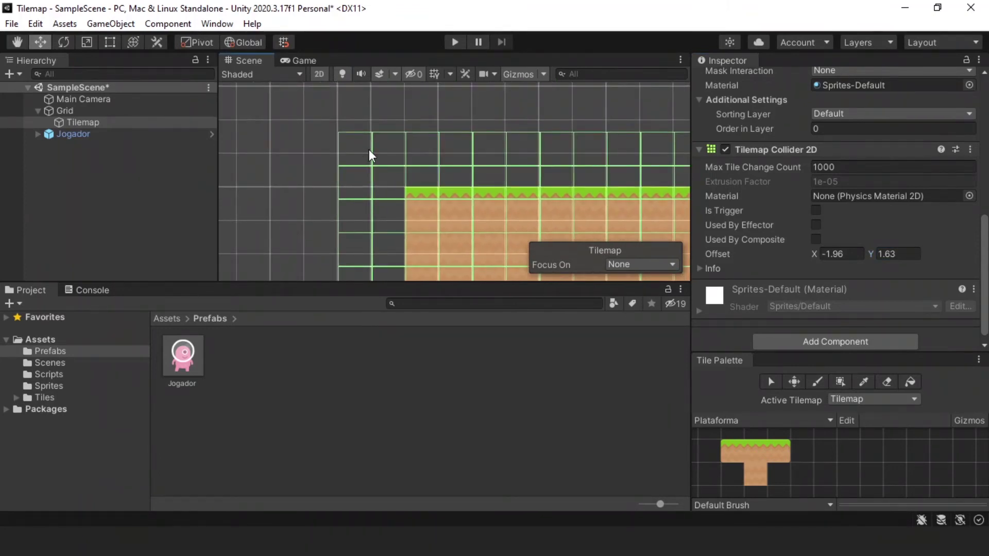
{"action": "middle_click_drag", "start_coordinate": [468, 188], "coordinate": [377, 173]}
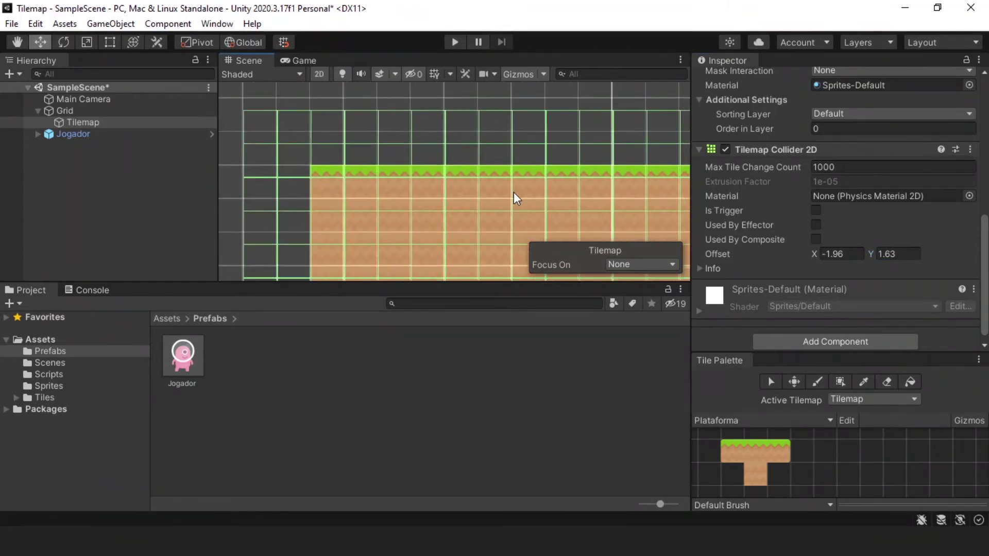
{"action": "key", "text": "ctrl+z"}
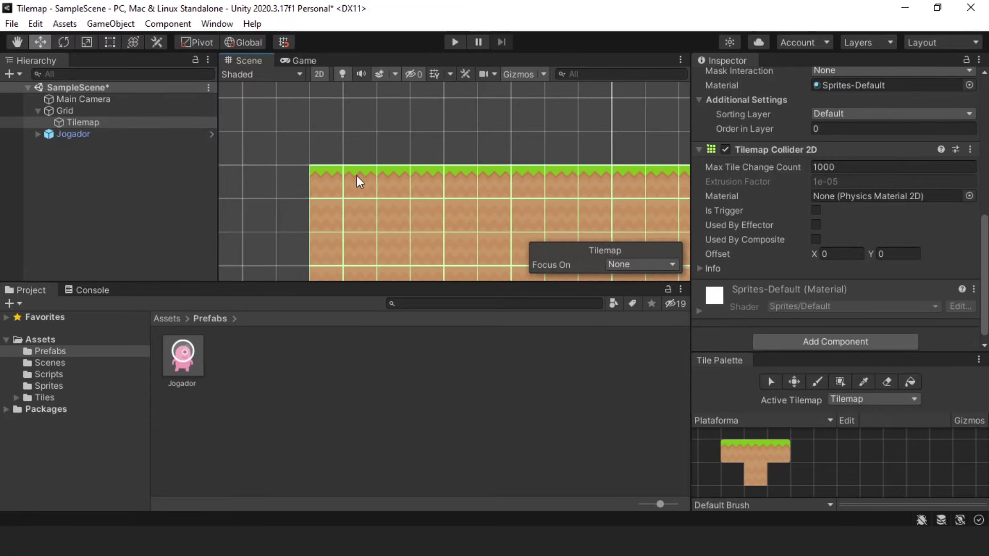
{"action": "scroll", "coordinate": [364, 177], "scroll_direction": "down", "scroll_amount": 3}
{"action": "scroll", "coordinate": [383, 184], "scroll_direction": "down", "scroll_amount": 2}
{"action": "scroll", "coordinate": [407, 195], "scroll_direction": "down", "scroll_amount": 3}
{"action": "mouse_move", "coordinate": [461, 202]}
{"action": "middle_mouse_down"}
{"action": "mouse_move", "coordinate": [395, 159]}
{"action": "mouse_move", "coordinate": [424, 228]}
{"action": "middle_mouse_up"}
{"action": "scroll", "coordinate": [396, 159], "scroll_direction": "up", "scroll_amount": 2}
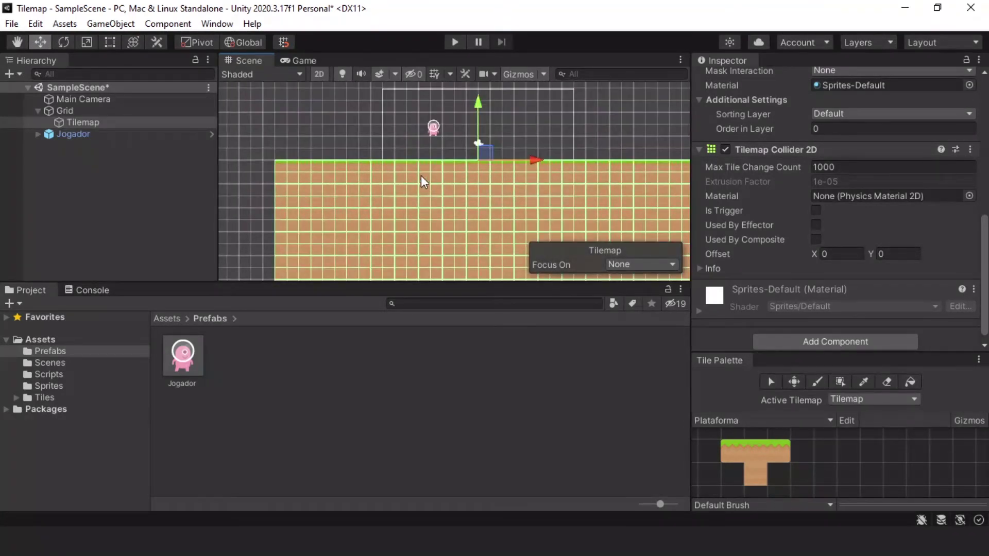
{"action": "scroll", "coordinate": [437, 135], "scroll_direction": "up", "scroll_amount": 1}
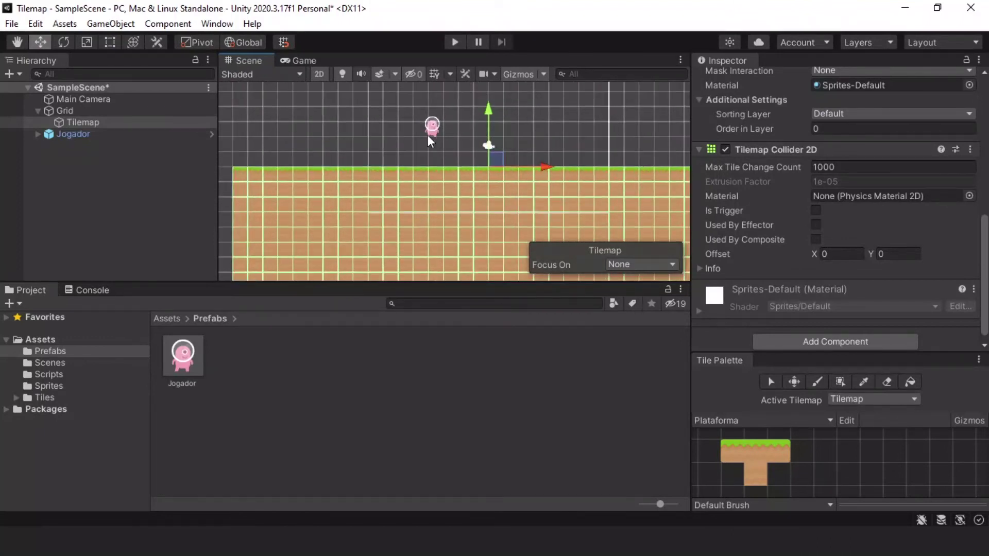
Step: Run the game in the Game view, walk Jogador left and right and jump, then stop
{"action": "left_click", "coordinate": [304, 61]}
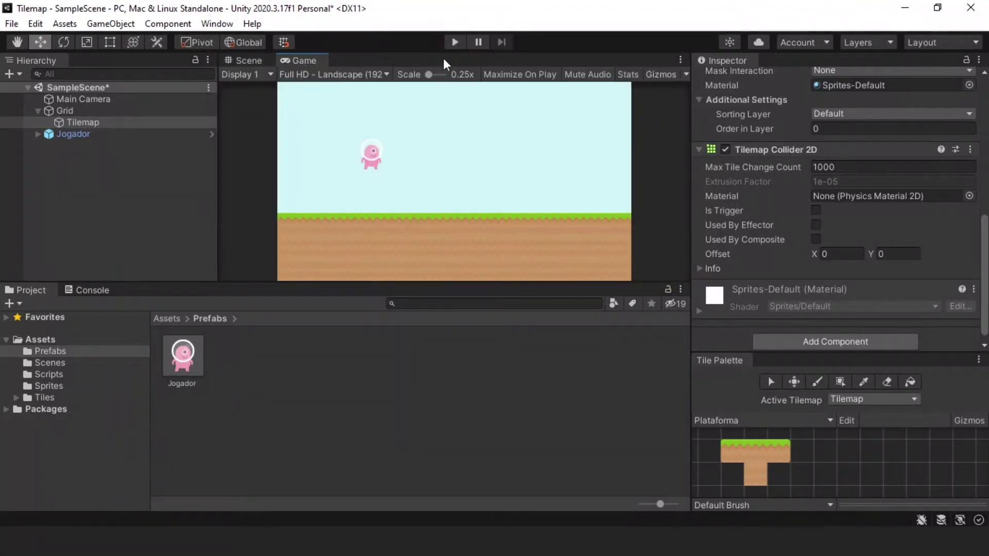
{"action": "left_click", "coordinate": [454, 42]}
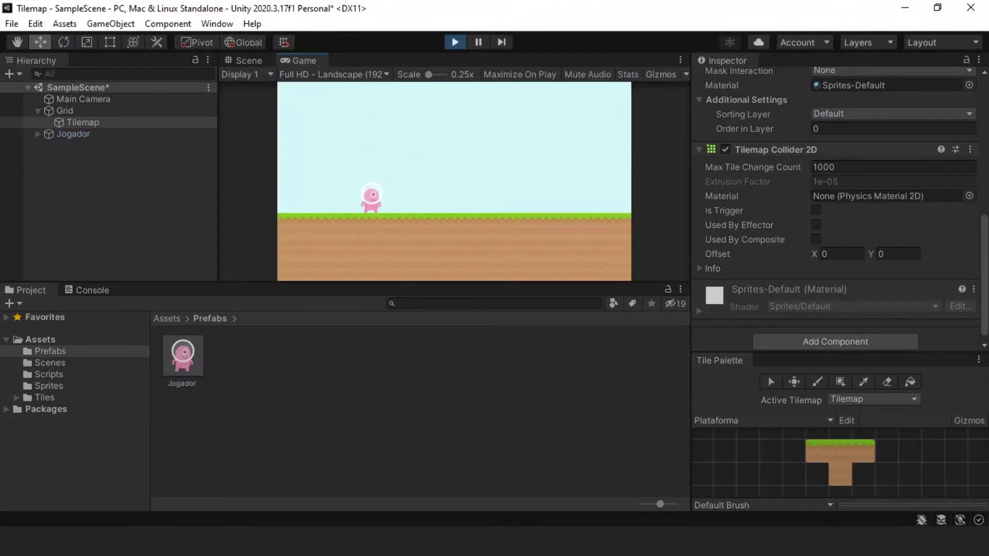
{"action": "key", "text": "Right"}
{"action": "key", "text": "Left"}
{"action": "key", "text": "Right"}
{"action": "key", "text": "Right"}
{"action": "key", "text": "space"}
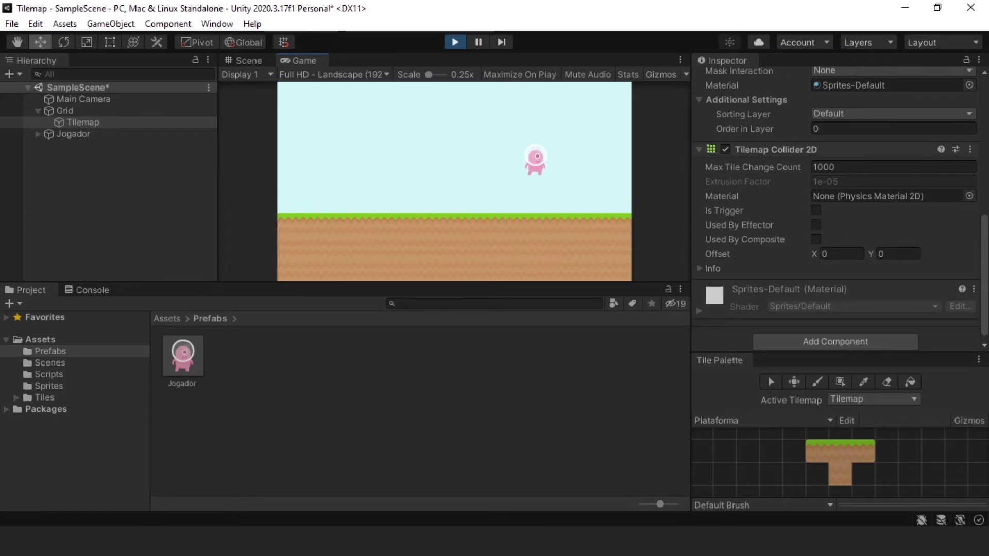
{"action": "key", "text": "Left"}
{"action": "key", "text": "Left"}
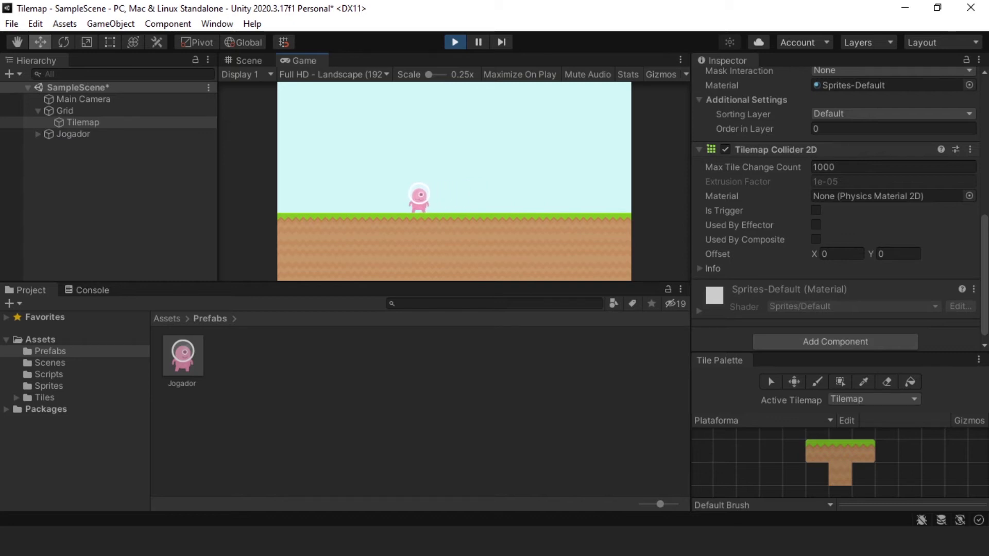
{"action": "key", "text": "ctrl+p"}
{"action": "left_click", "coordinate": [85, 99]}
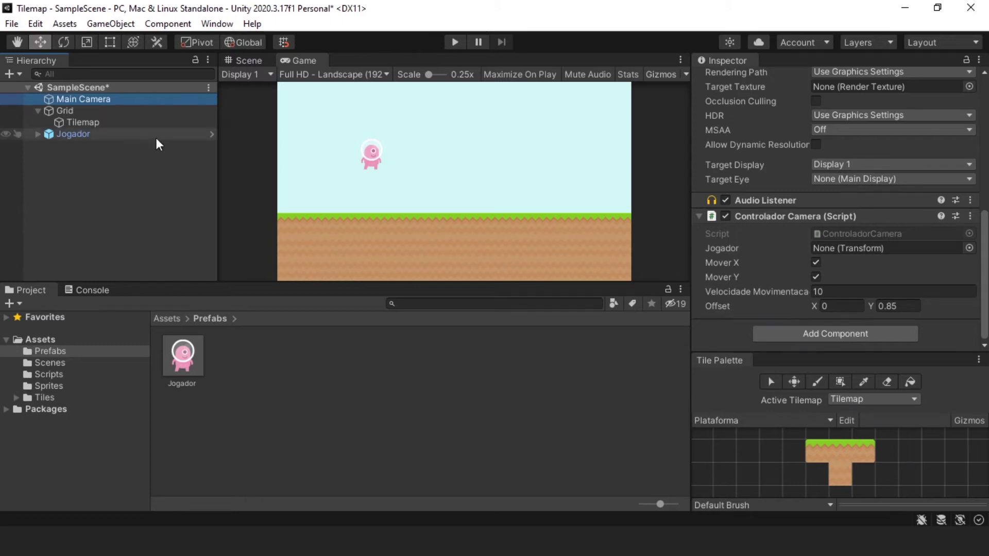
Step: Assign Jogador to the camera's Jogador field and put the Tilemap on the Plataforma layer
{"action": "left_click_drag", "start_coordinate": [53, 134], "coordinate": [895, 248]}
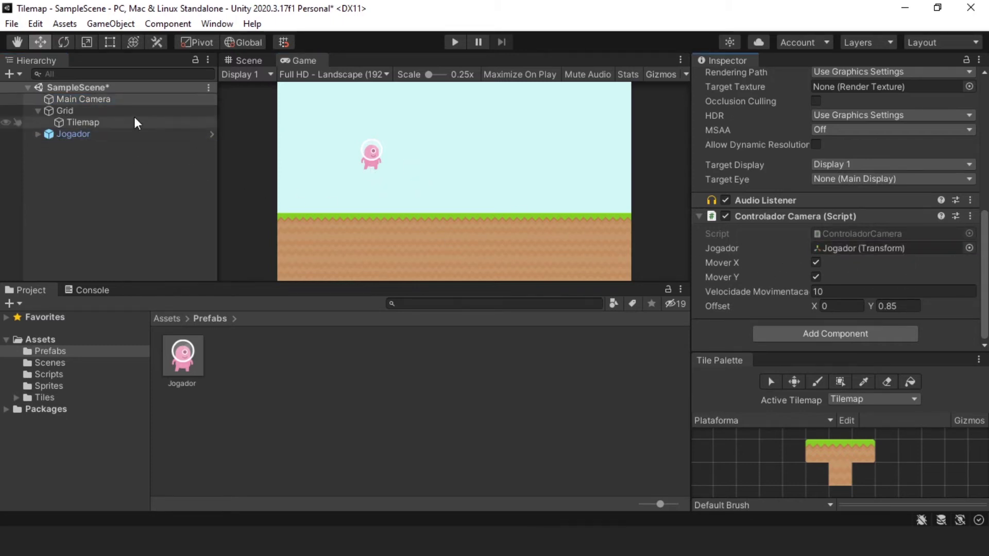
{"action": "left_click", "coordinate": [112, 123]}
{"action": "left_click", "coordinate": [919, 97]}
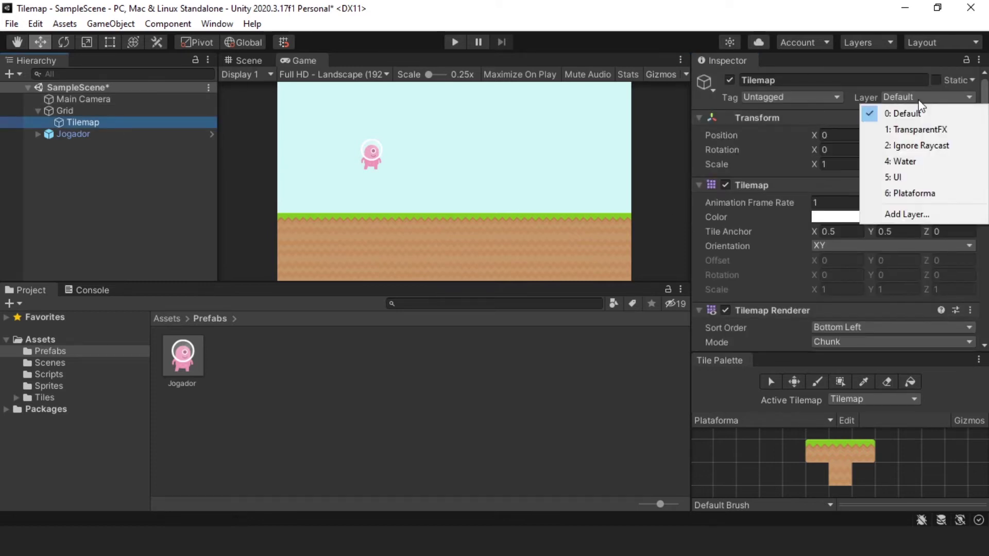
{"action": "left_click", "coordinate": [911, 194]}
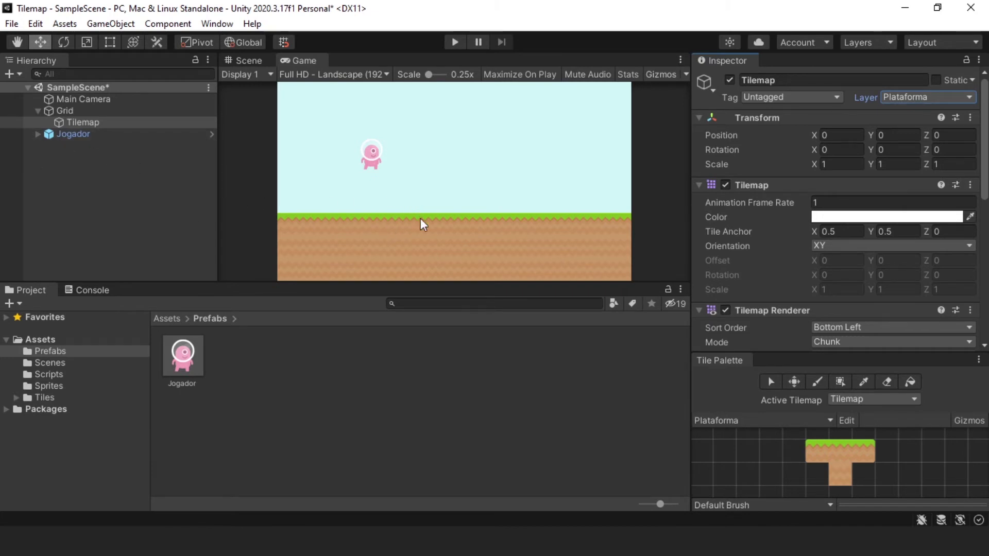
Step: Save the scene and start Play mode
{"action": "left_click", "coordinate": [160, 125]}
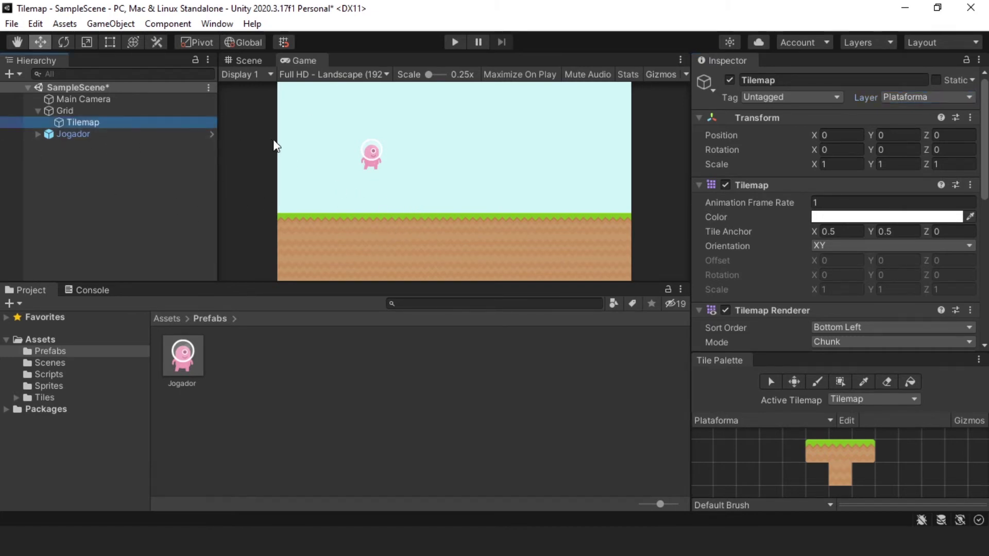
{"action": "key", "text": "ctrl+s"}
{"action": "left_click", "coordinate": [455, 46]}
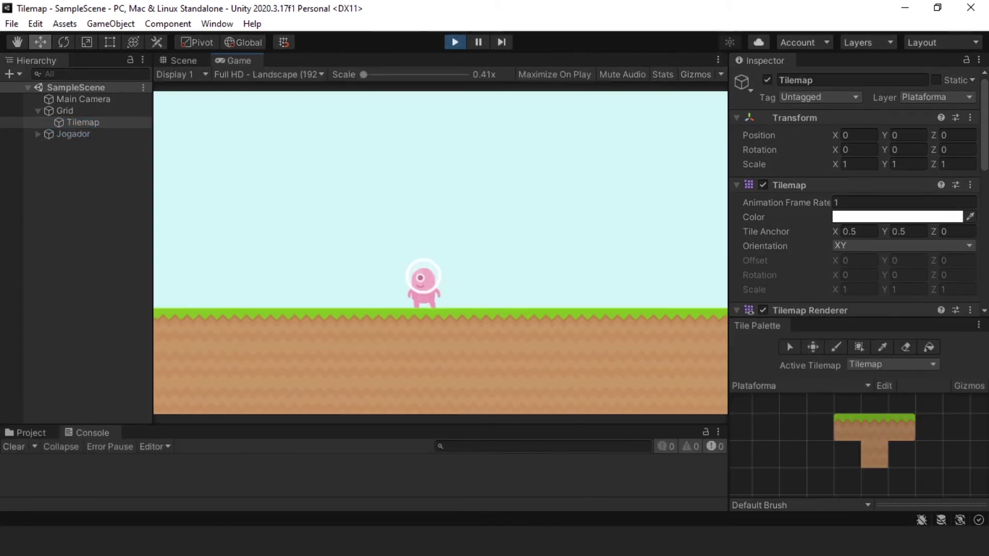
Step: Walk Jogador back and forth along the grass, jump, then exit Play mode to the Scene view
{"action": "key", "text": "Left"}
{"action": "key", "text": "Right"}
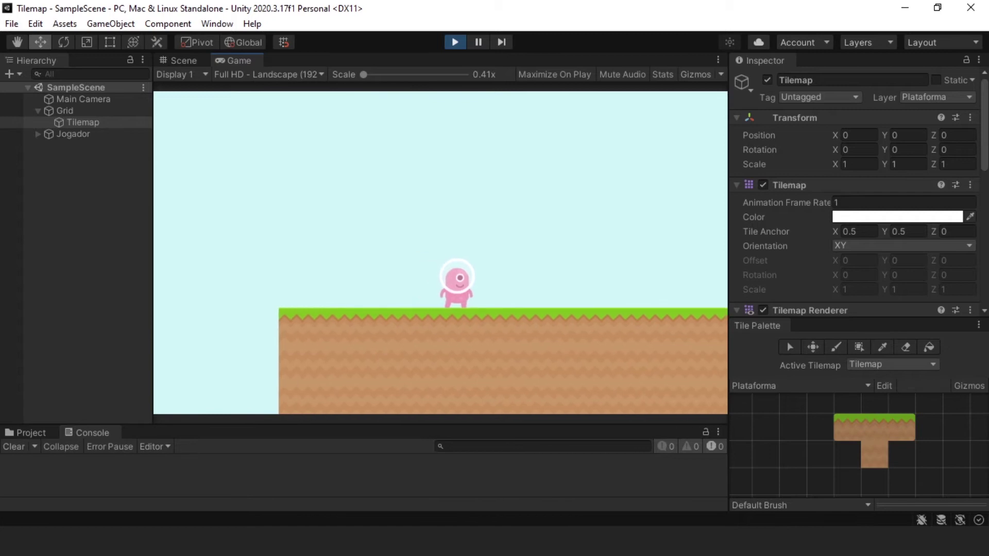
{"action": "key", "text": "space"}
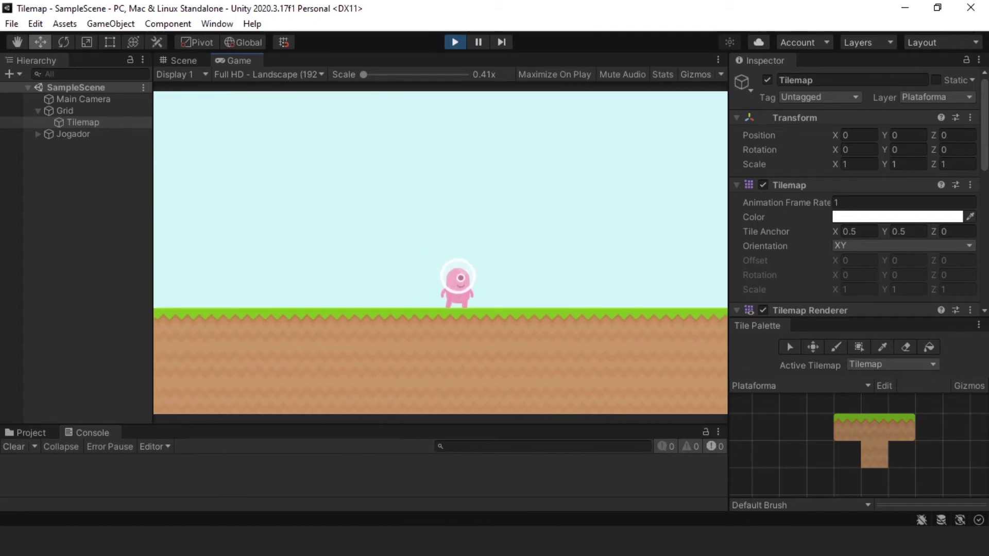
{"action": "key", "text": "Right"}
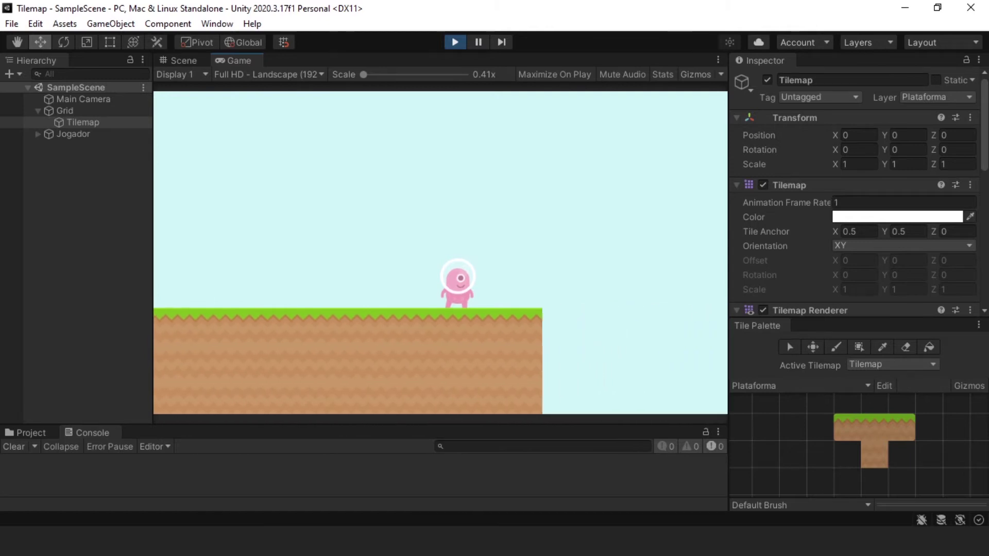
{"action": "key", "text": "Left"}
{"action": "key", "text": "Left"}
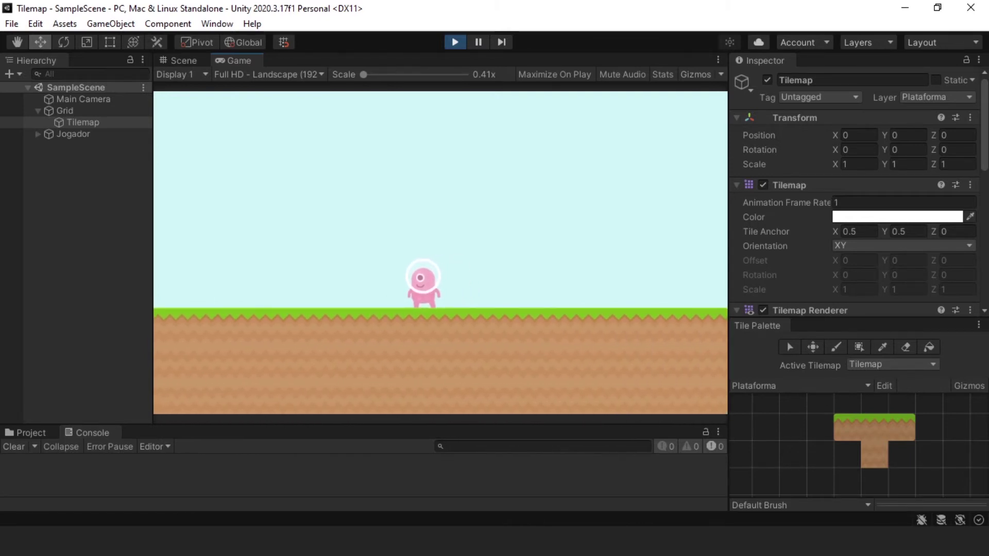
{"action": "key", "text": "Right"}
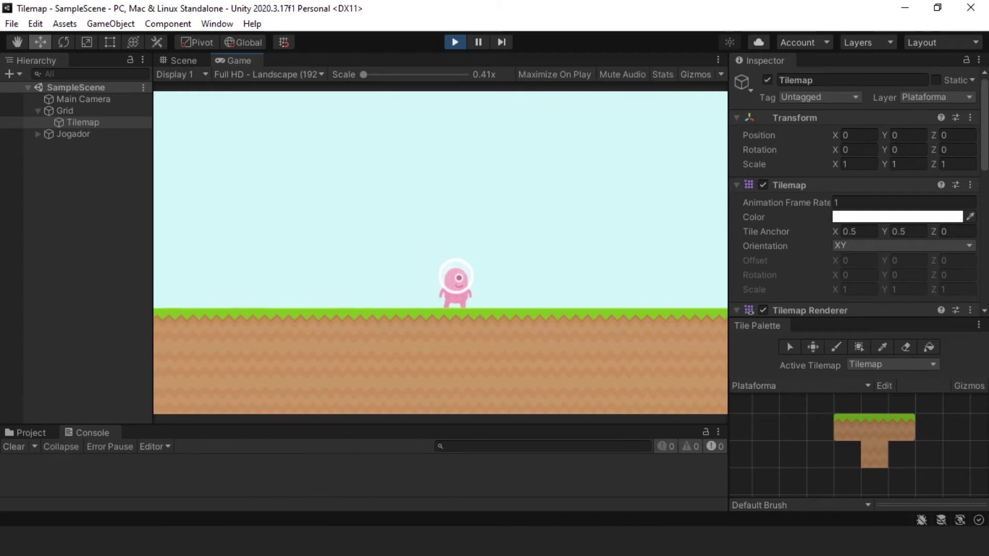
{"action": "key", "text": "Left"}
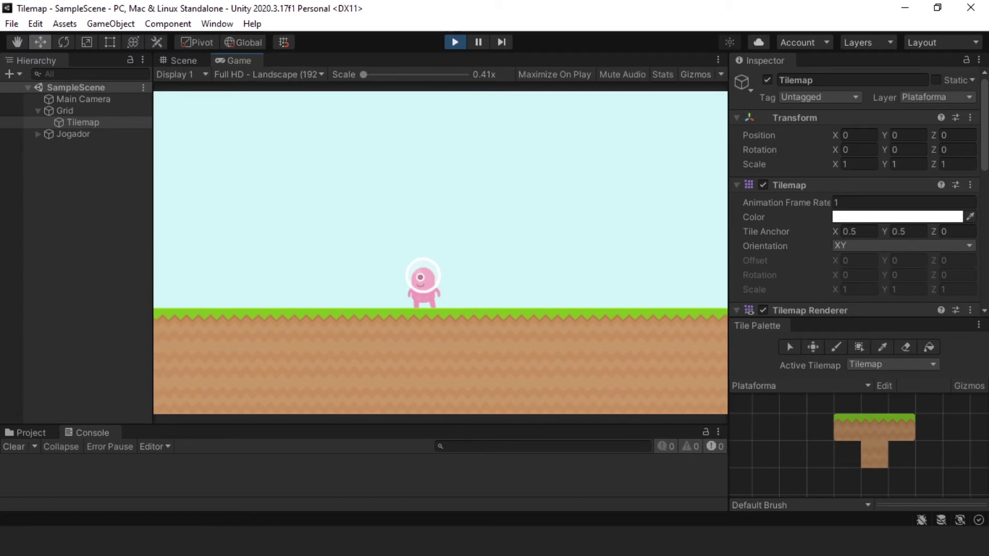
{"action": "key", "text": "Right"}
{"action": "key", "text": "ctrl+p"}
{"action": "scroll", "coordinate": [484, 249], "scroll_direction": "up", "scroll_amount": 2}
{"action": "scroll", "coordinate": [364, 233], "scroll_direction": "up", "scroll_amount": 2}
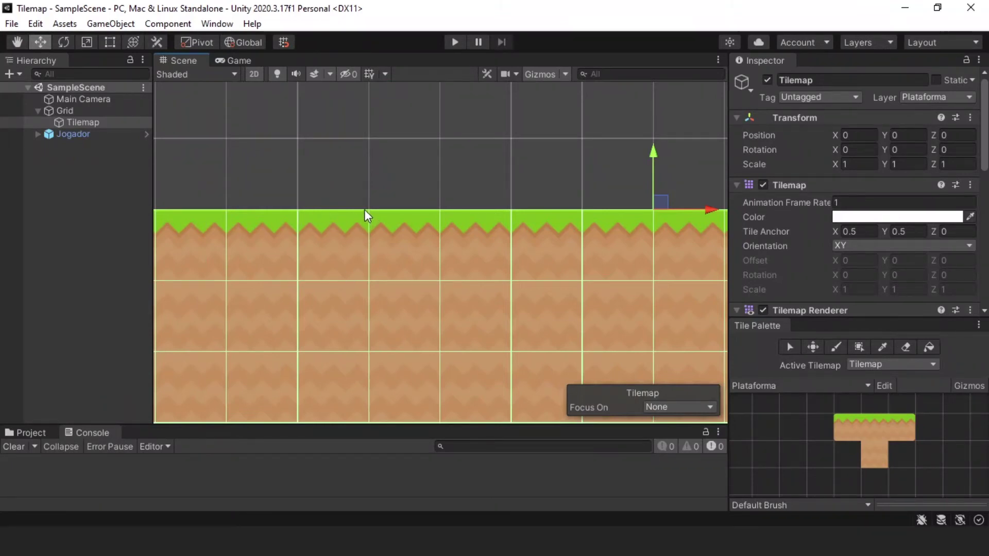
Step: Zoom and pan the Scene view along the grassy ground edge to inspect the tiles
{"action": "scroll", "coordinate": [364, 208], "scroll_direction": "up", "scroll_amount": 2}
{"action": "scroll", "coordinate": [364, 207], "scroll_direction": "up", "scroll_amount": 1}
{"action": "scroll", "coordinate": [364, 207], "scroll_direction": "up", "scroll_amount": 2}
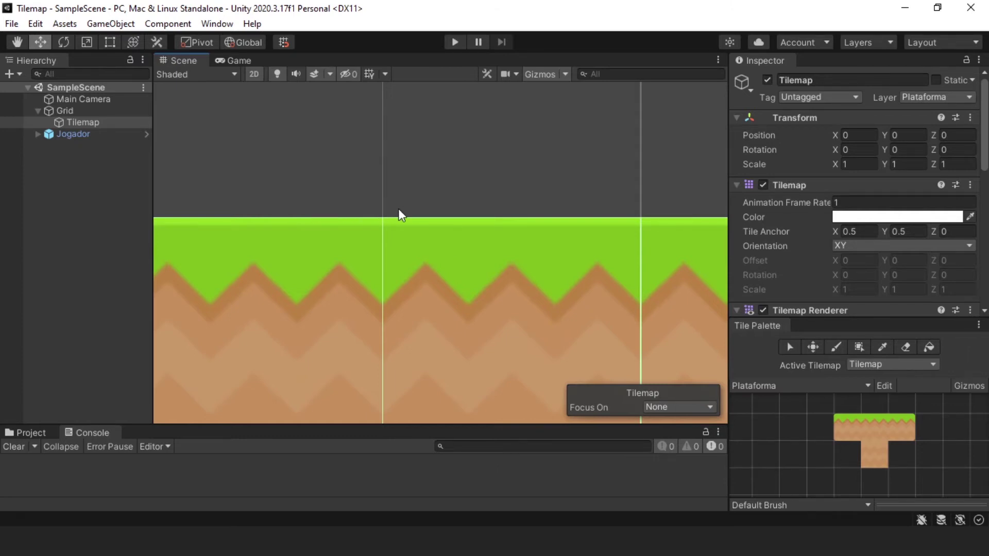
{"action": "scroll", "coordinate": [413, 205], "scroll_direction": "down", "scroll_amount": 3}
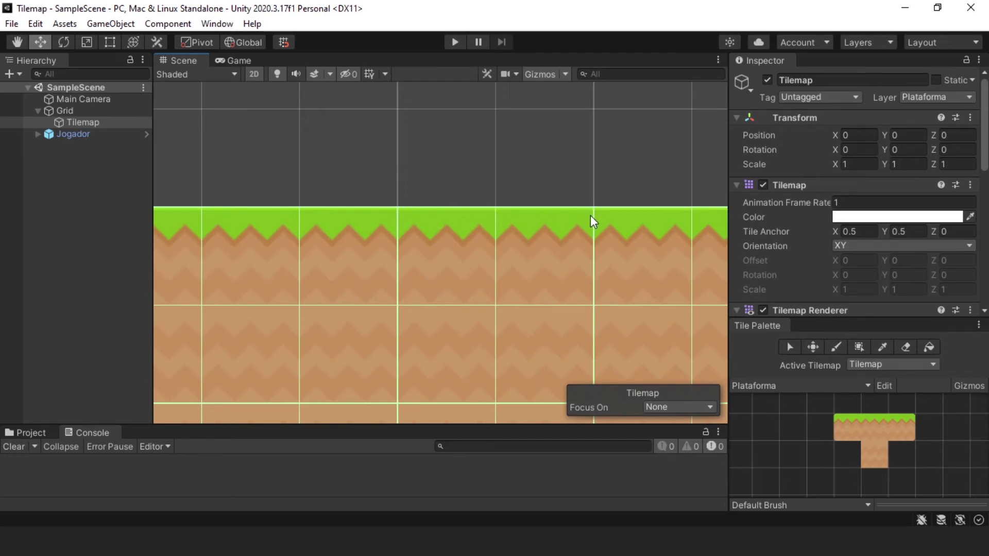
{"action": "middle_click_drag", "start_coordinate": [592, 218], "coordinate": [604, 224]}
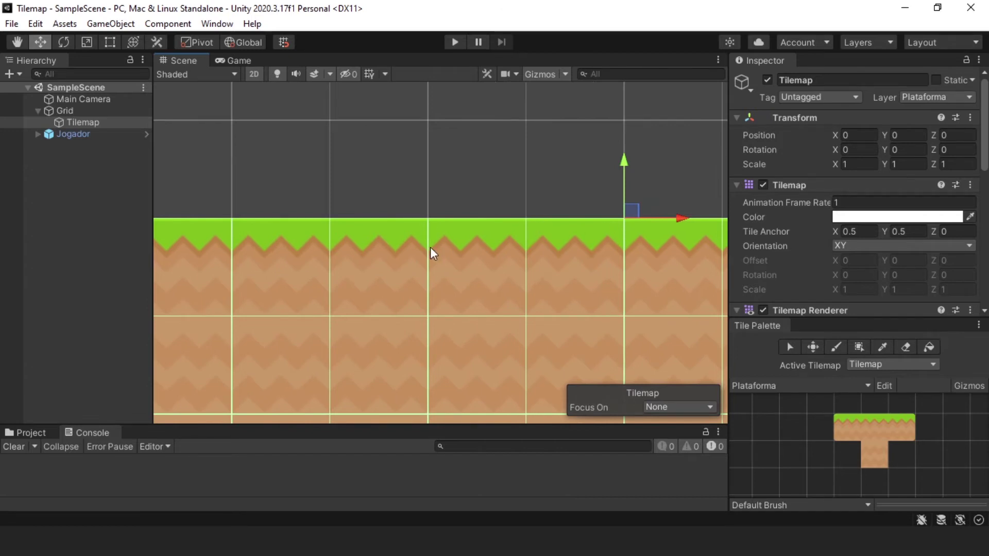
{"action": "scroll", "coordinate": [231, 215], "scroll_direction": "down", "scroll_amount": 3}
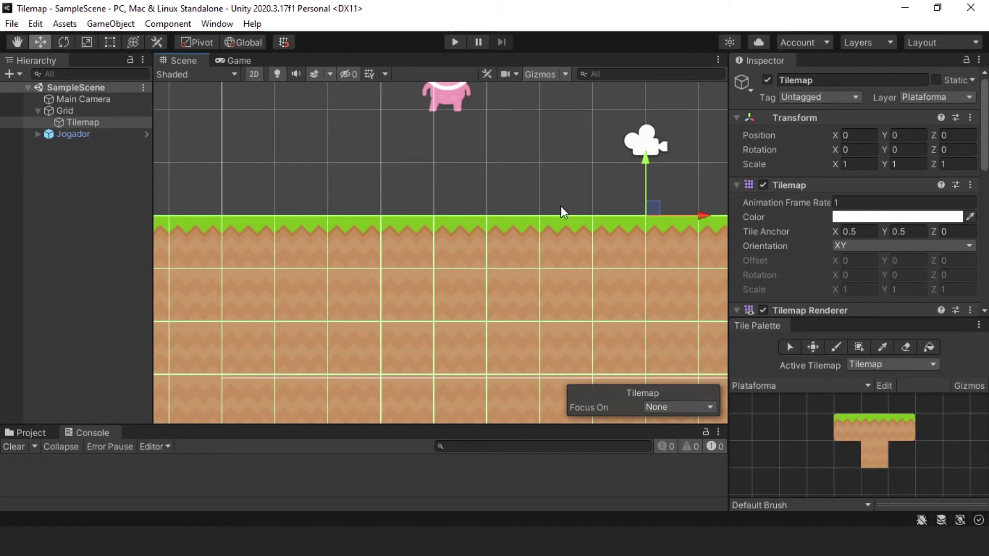
{"action": "middle_click_drag", "start_coordinate": [604, 208], "coordinate": [446, 255]}
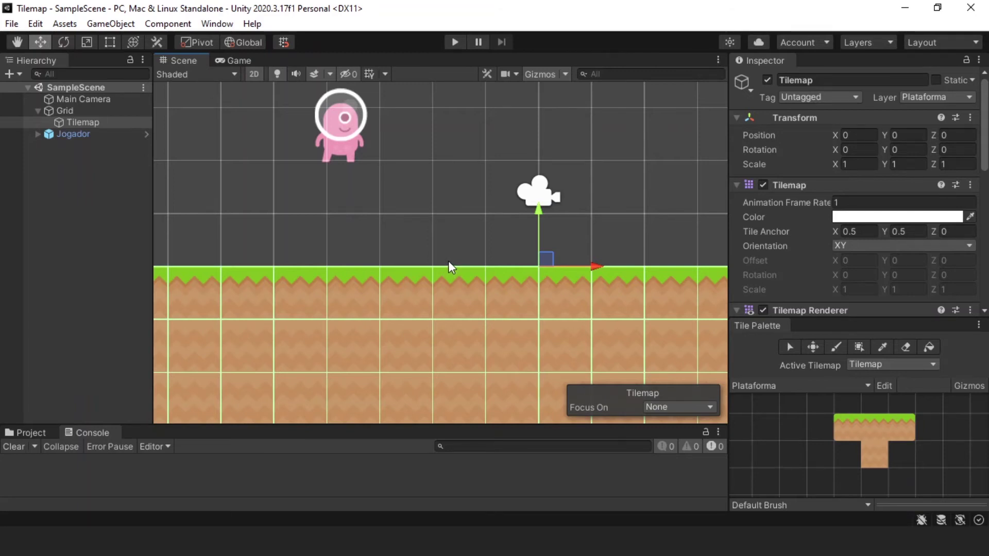
{"action": "scroll", "coordinate": [450, 261], "scroll_direction": "down", "scroll_amount": 4}
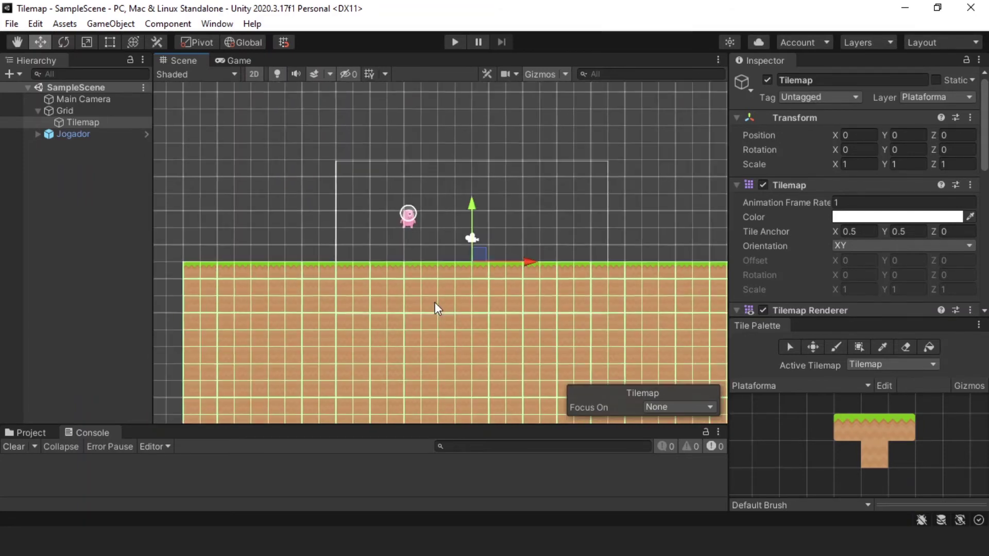
{"action": "middle_click_drag", "start_coordinate": [393, 301], "coordinate": [216, 218]}
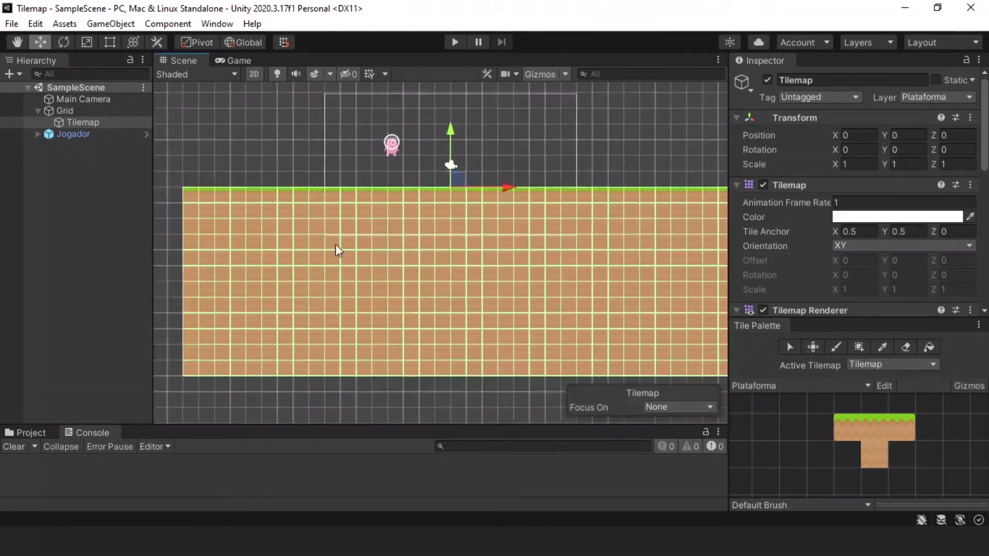
{"action": "scroll", "coordinate": [220, 211], "scroll_direction": "up", "scroll_amount": 2}
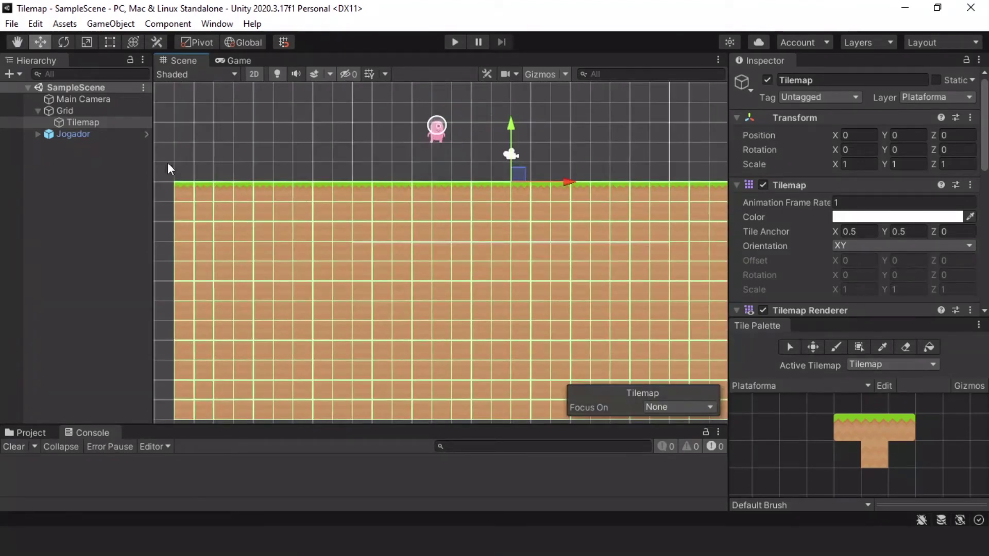
Step: Select the Tilemap object and open its Add Component list
{"action": "left_click", "coordinate": [99, 119]}
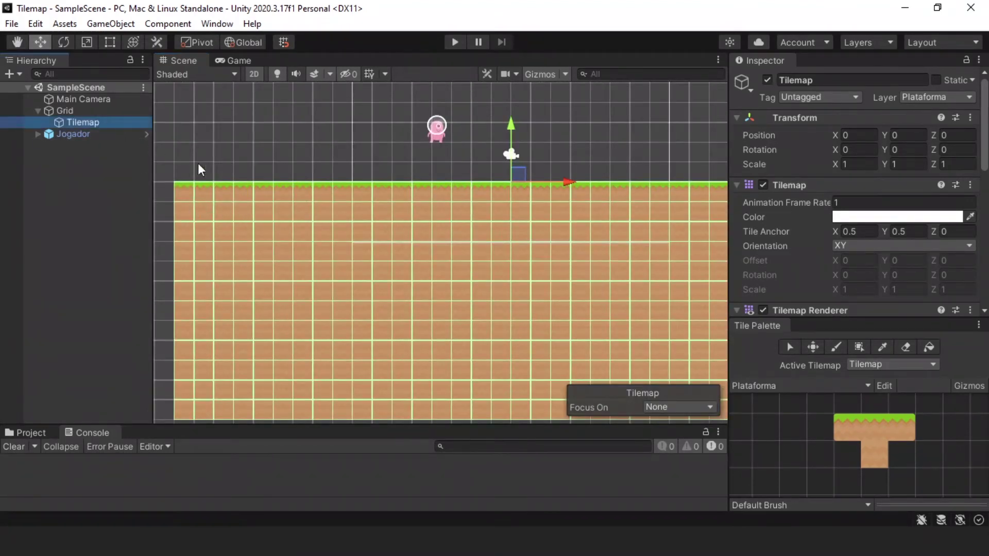
{"action": "scroll", "coordinate": [236, 210], "scroll_direction": "up", "scroll_amount": 2}
{"action": "scroll", "coordinate": [235, 209], "scroll_direction": "up", "scroll_amount": 3}
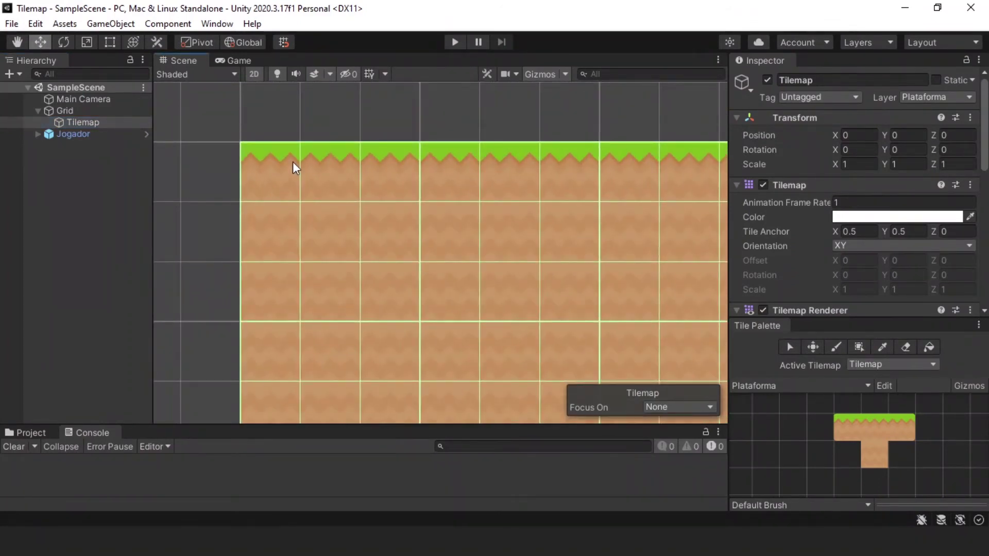
{"action": "scroll", "coordinate": [324, 166], "scroll_direction": "down", "scroll_amount": 3}
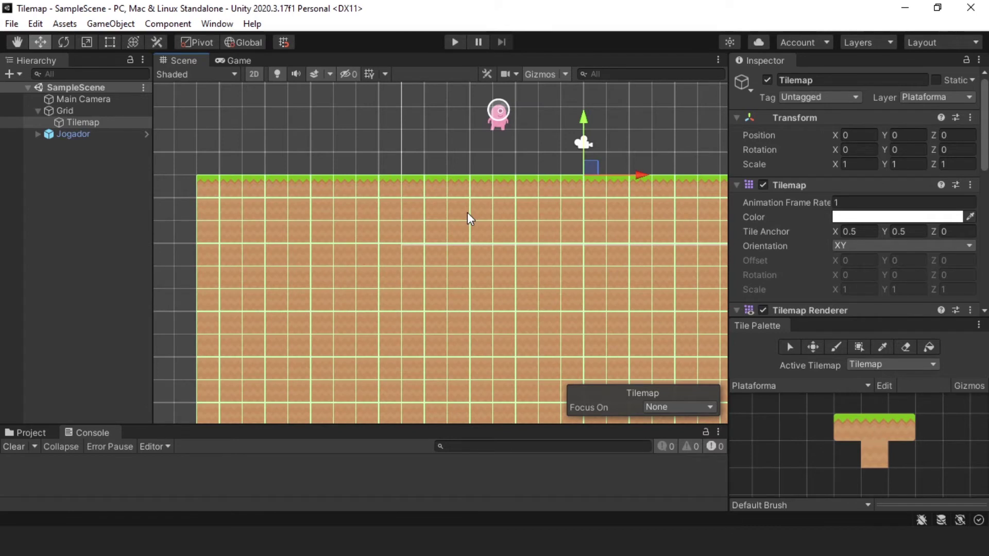
{"action": "middle_click_drag", "start_coordinate": [268, 216], "coordinate": [336, 218]}
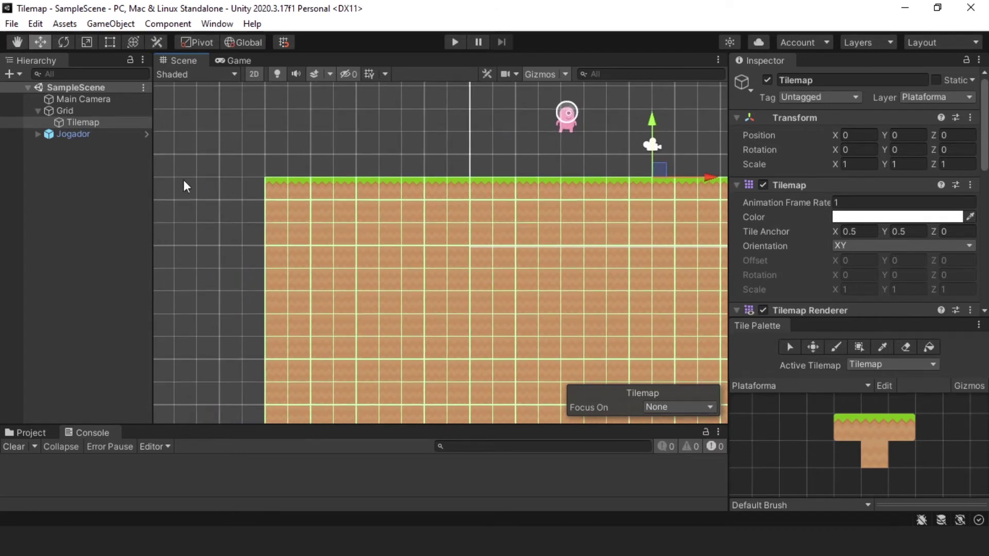
{"action": "left_click", "coordinate": [108, 124]}
{"action": "scroll", "coordinate": [817, 214], "scroll_direction": "down", "scroll_amount": 5}
{"action": "scroll", "coordinate": [817, 206], "scroll_direction": "up", "scroll_amount": 3}
{"action": "scroll", "coordinate": [804, 108], "scroll_direction": "down", "scroll_amount": 3}
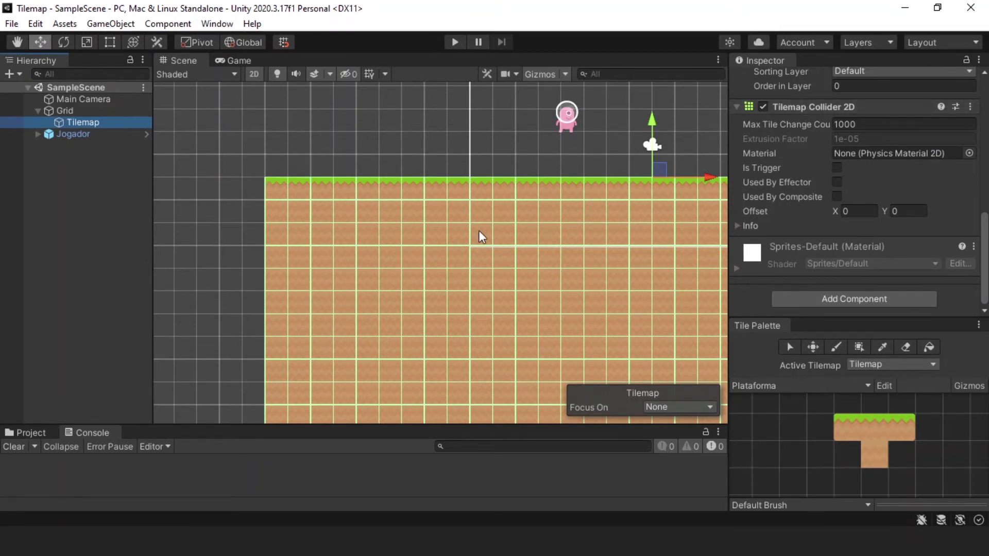
{"action": "middle_click_drag", "start_coordinate": [527, 275], "coordinate": [462, 254]}
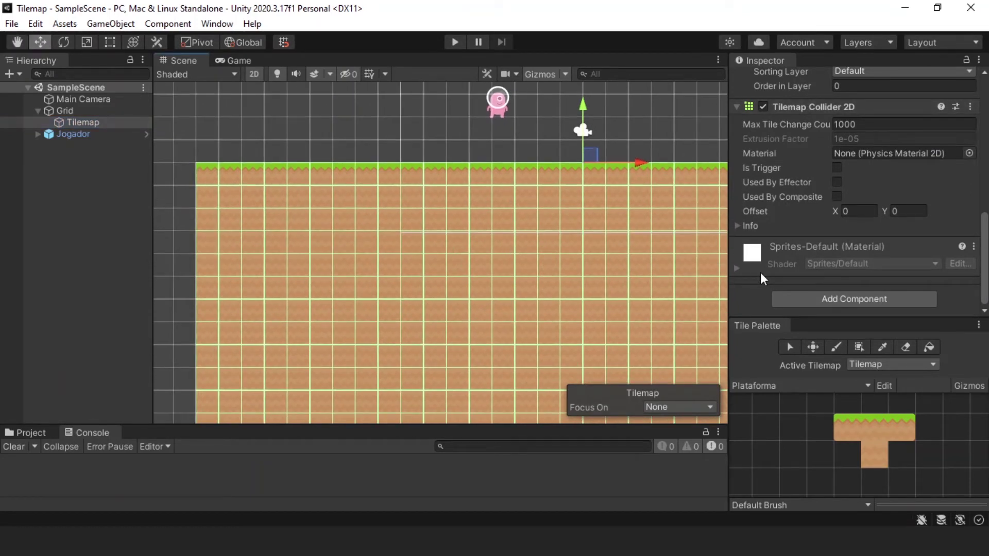
{"action": "left_click", "coordinate": [784, 295]}
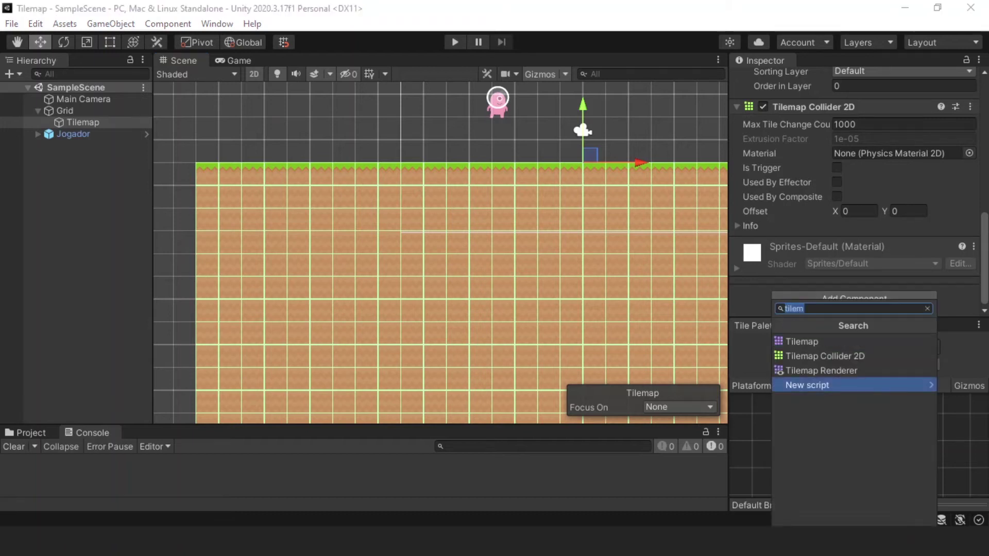
Step: Add a Composite Collider 2D to the Tilemap, which also adds a Rigidbody 2D
{"action": "type", "text": "composite"}
{"action": "key", "text": "Return"}
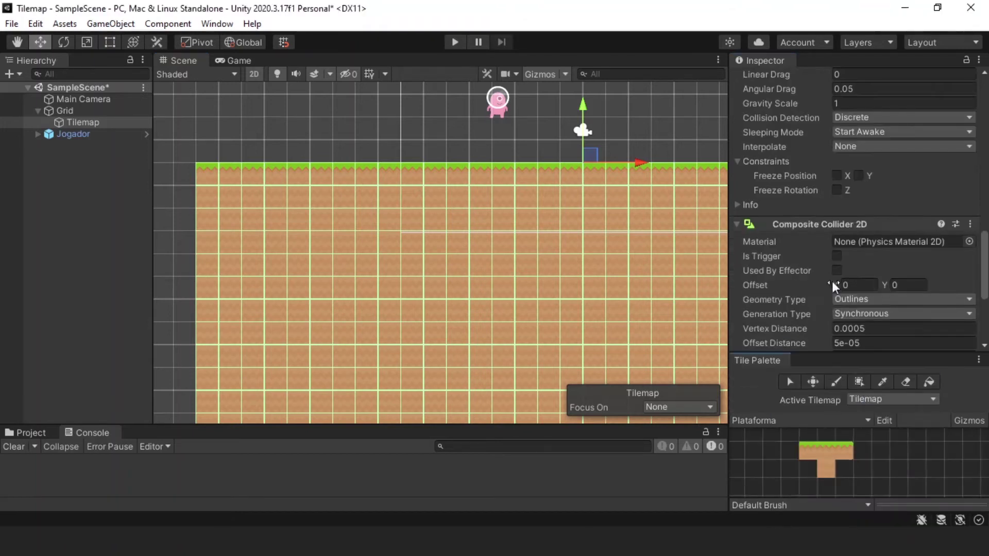
{"action": "scroll", "coordinate": [901, 253], "scroll_direction": "up", "scroll_amount": 3}
{"action": "scroll", "coordinate": [901, 253], "scroll_direction": "down", "scroll_amount": 5}
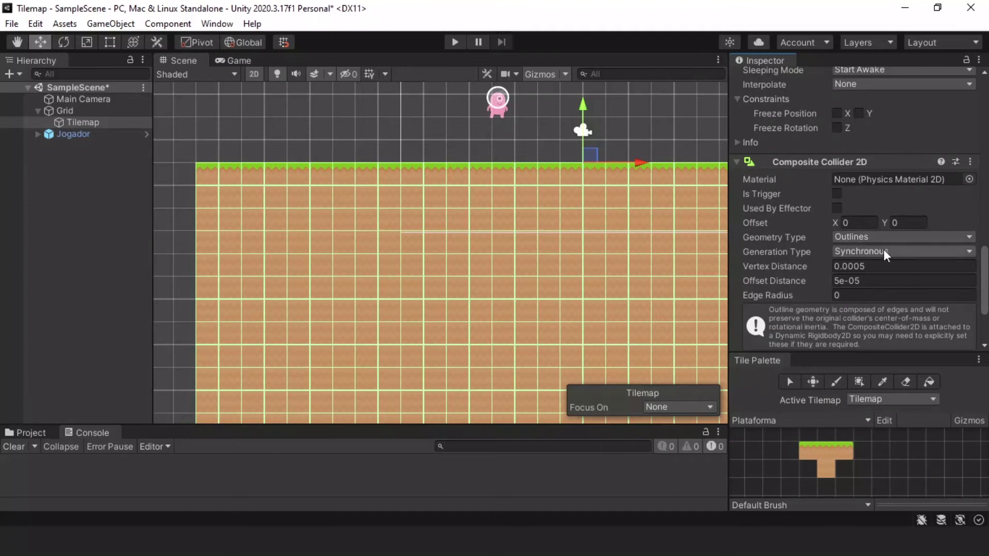
{"action": "left_click_drag", "start_coordinate": [983, 273], "coordinate": [984, 264]}
{"action": "scroll", "coordinate": [802, 206], "scroll_direction": "up", "scroll_amount": 4}
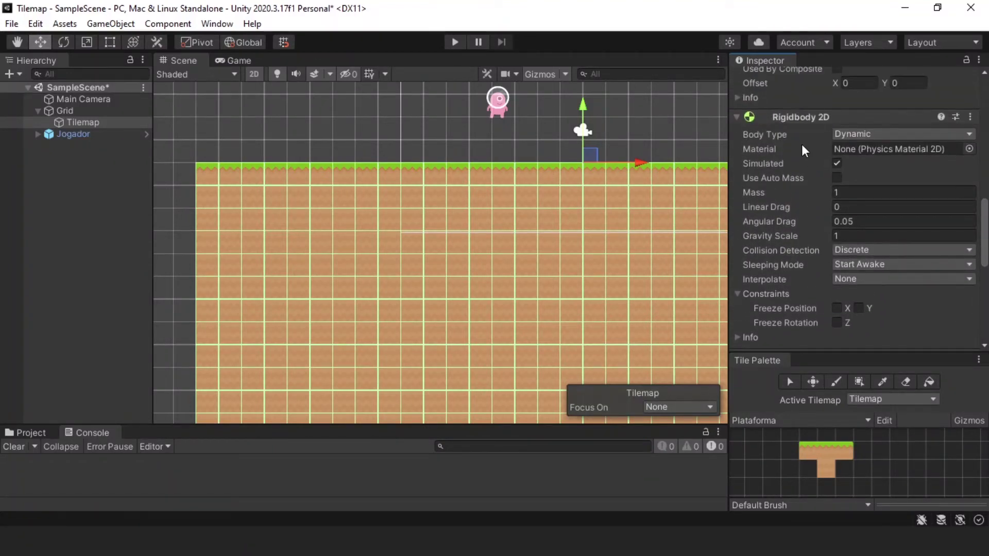
{"action": "scroll", "coordinate": [907, 252], "scroll_direction": "down", "scroll_amount": 3}
{"action": "scroll", "coordinate": [869, 240], "scroll_direction": "down", "scroll_amount": 4}
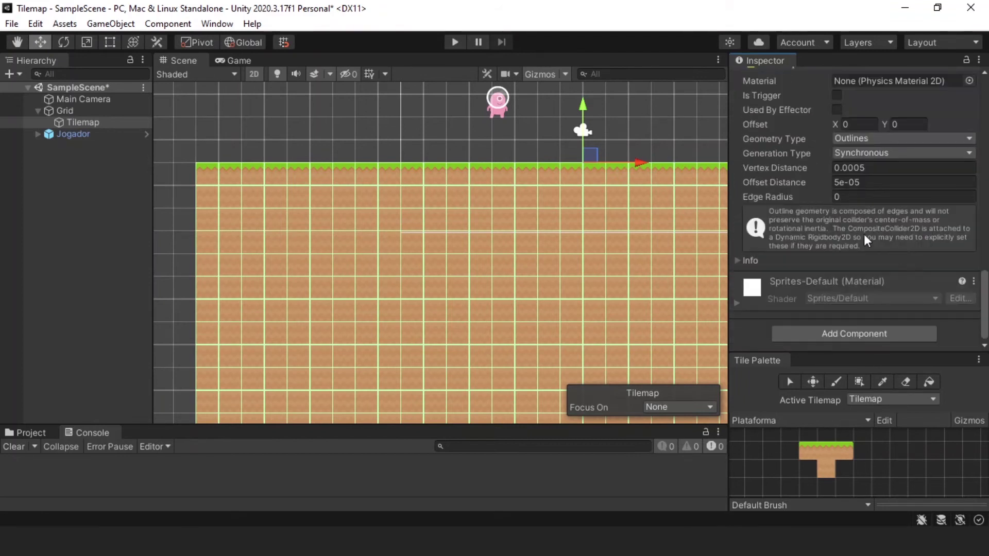
{"action": "scroll", "coordinate": [870, 240], "scroll_direction": "up", "scroll_amount": 3}
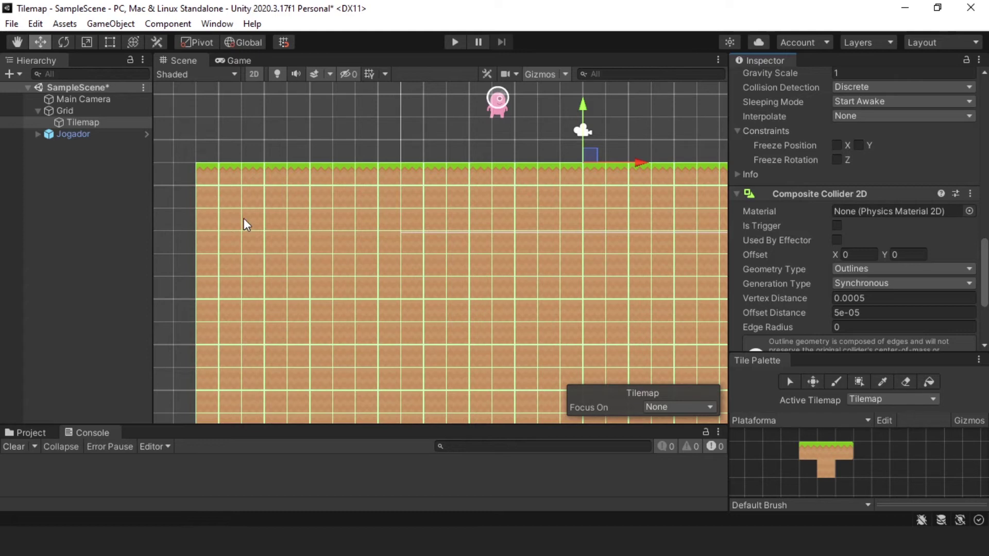
Step: Scroll back up to Tilemap Collider 2D and tick Used By Composite
{"action": "scroll", "coordinate": [330, 257], "scroll_direction": "down", "scroll_amount": 3}
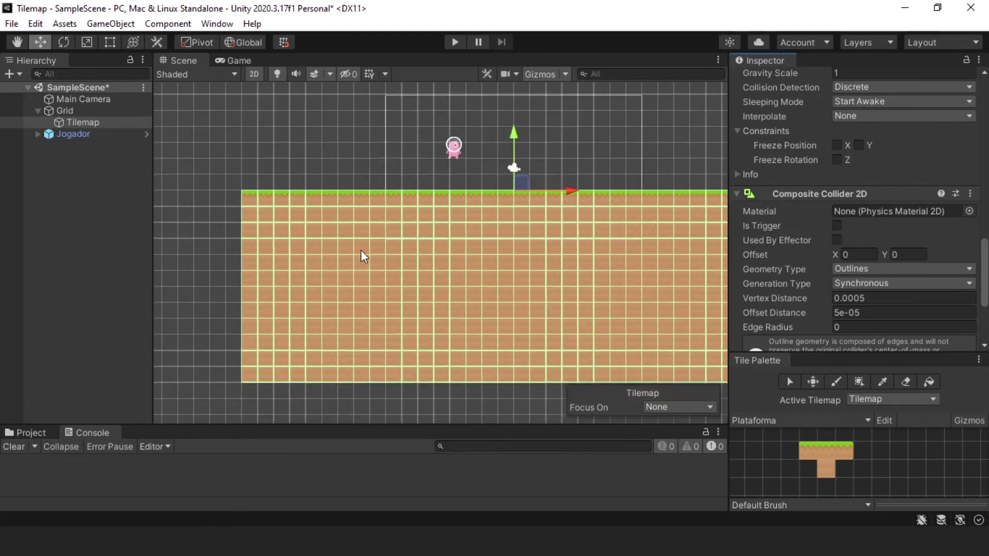
{"action": "scroll", "coordinate": [382, 255], "scroll_direction": "down", "scroll_amount": 3}
{"action": "scroll", "coordinate": [503, 253], "scroll_direction": "up", "scroll_amount": 2}
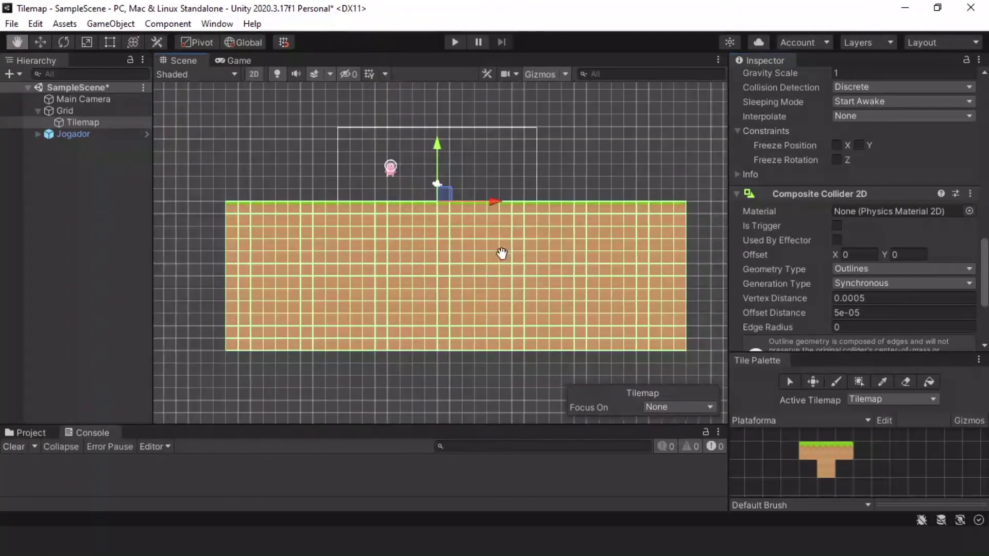
{"action": "scroll", "coordinate": [536, 253], "scroll_direction": "down", "scroll_amount": 1}
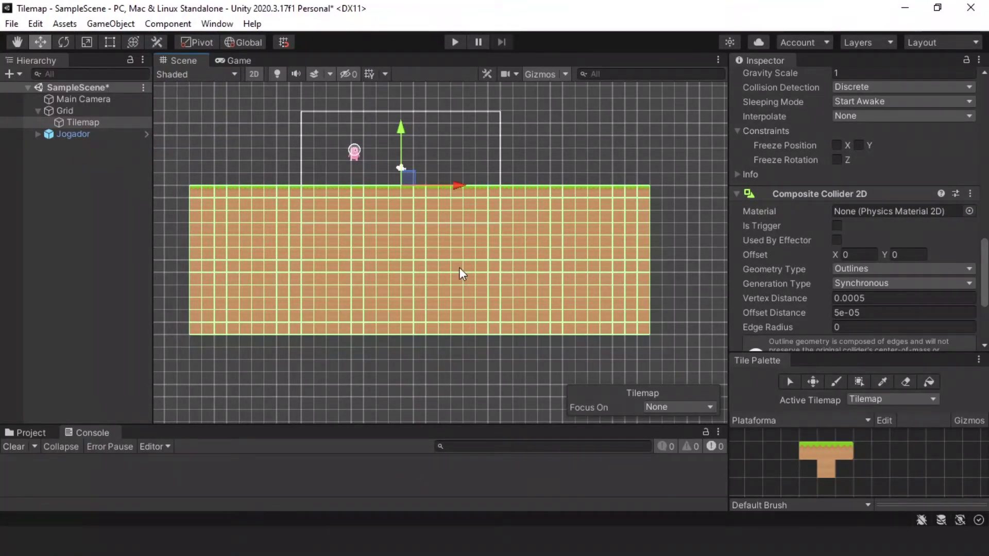
{"action": "left_click_drag", "start_coordinate": [984, 273], "coordinate": [973, 192]}
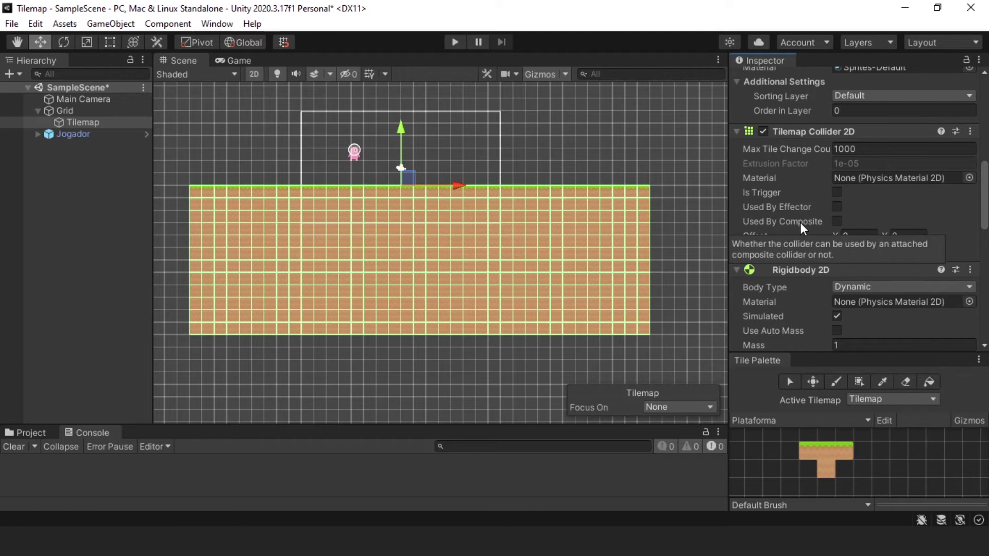
{"action": "left_click", "coordinate": [837, 222]}
Step: Zoom in on the ground's left edge to inspect the collider outline
{"action": "scroll", "coordinate": [289, 273], "scroll_direction": "up", "scroll_amount": 2}
{"action": "scroll", "coordinate": [238, 276], "scroll_direction": "up", "scroll_amount": 2}
{"action": "middle_click_drag", "start_coordinate": [239, 276], "coordinate": [360, 271]}
{"action": "scroll", "coordinate": [314, 247], "scroll_direction": "up", "scroll_amount": 2}
{"action": "scroll", "coordinate": [313, 247], "scroll_direction": "up", "scroll_amount": 1}
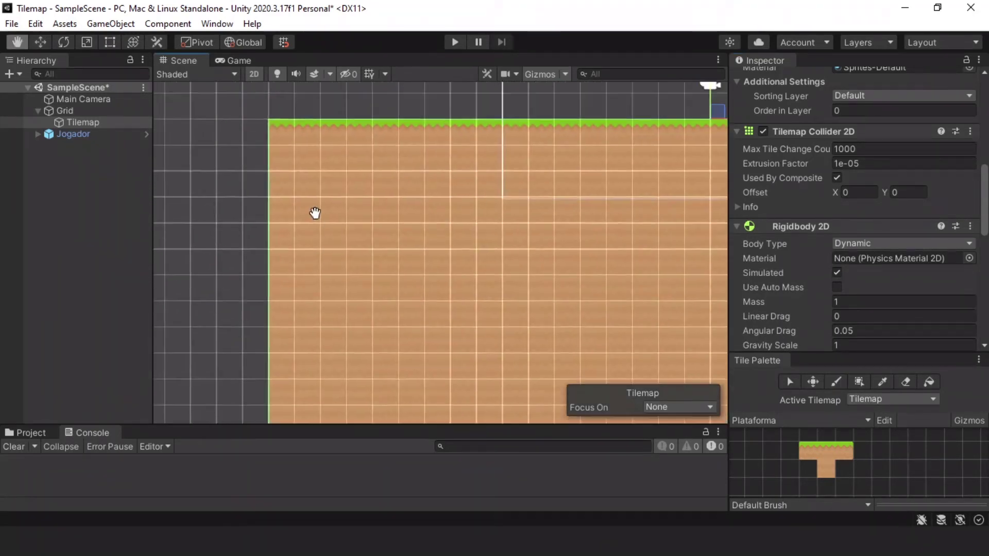
{"action": "scroll", "coordinate": [309, 161], "scroll_direction": "down", "scroll_amount": 1}
{"action": "scroll", "coordinate": [308, 174], "scroll_direction": "up", "scroll_amount": 1}
{"action": "scroll", "coordinate": [308, 173], "scroll_direction": "up", "scroll_amount": 2}
{"action": "scroll", "coordinate": [240, 183], "scroll_direction": "up", "scroll_amount": 2}
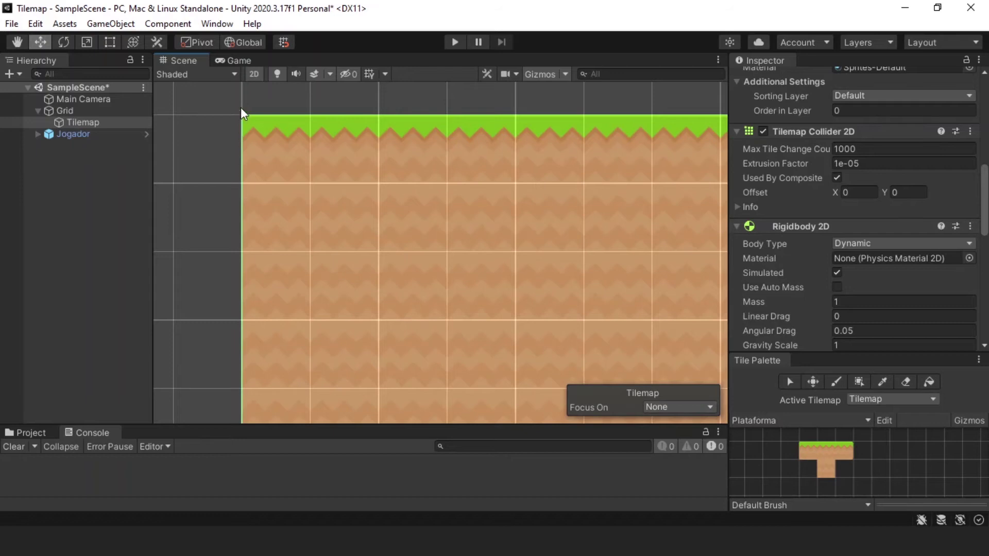
{"action": "scroll", "coordinate": [322, 187], "scroll_direction": "down", "scroll_amount": 2}
Step: Try shifting the Tilemap Collider 2D offset, then reset Offset X and Y to 0
{"action": "left_click_drag", "start_coordinate": [836, 193], "coordinate": [786, 193]}
{"action": "scroll", "coordinate": [455, 200], "scroll_direction": "down", "scroll_amount": 2}
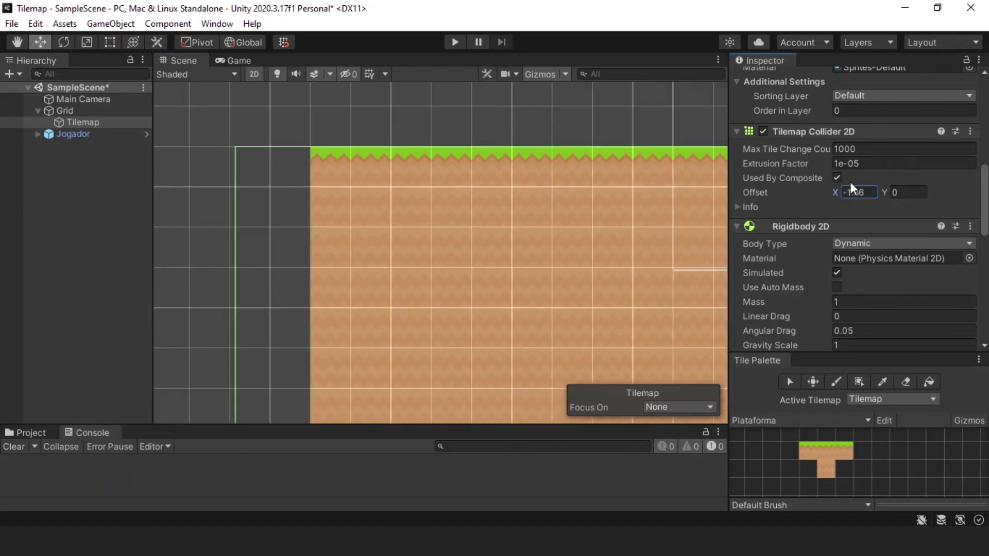
{"action": "left_click_drag", "start_coordinate": [882, 192], "coordinate": [907, 180]}
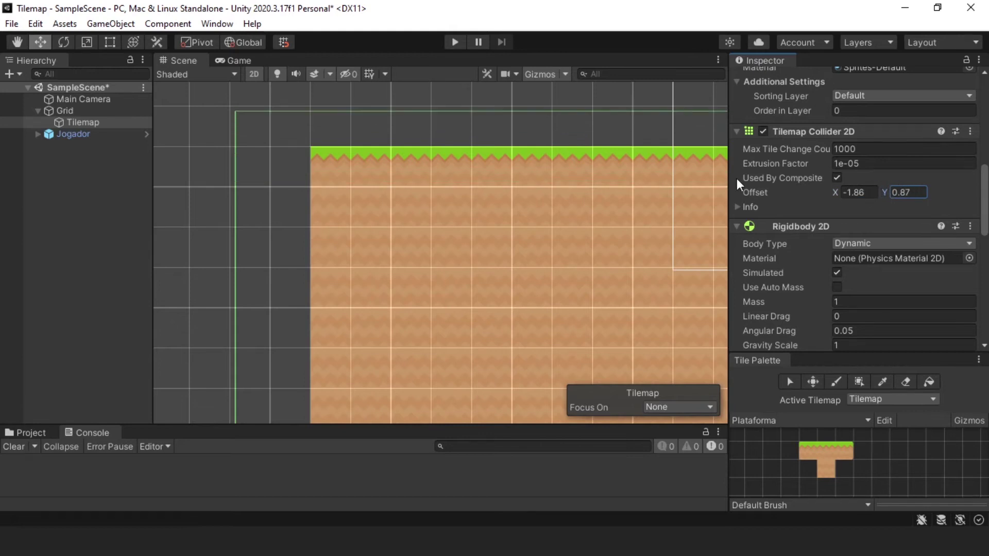
{"action": "scroll", "coordinate": [386, 139], "scroll_direction": "down", "scroll_amount": 2}
{"action": "scroll", "coordinate": [389, 144], "scroll_direction": "down", "scroll_amount": 2}
{"action": "scroll", "coordinate": [388, 146], "scroll_direction": "down", "scroll_amount": 2}
{"action": "scroll", "coordinate": [354, 166], "scroll_direction": "down", "scroll_amount": 2}
{"action": "scroll", "coordinate": [355, 165], "scroll_direction": "down", "scroll_amount": 2}
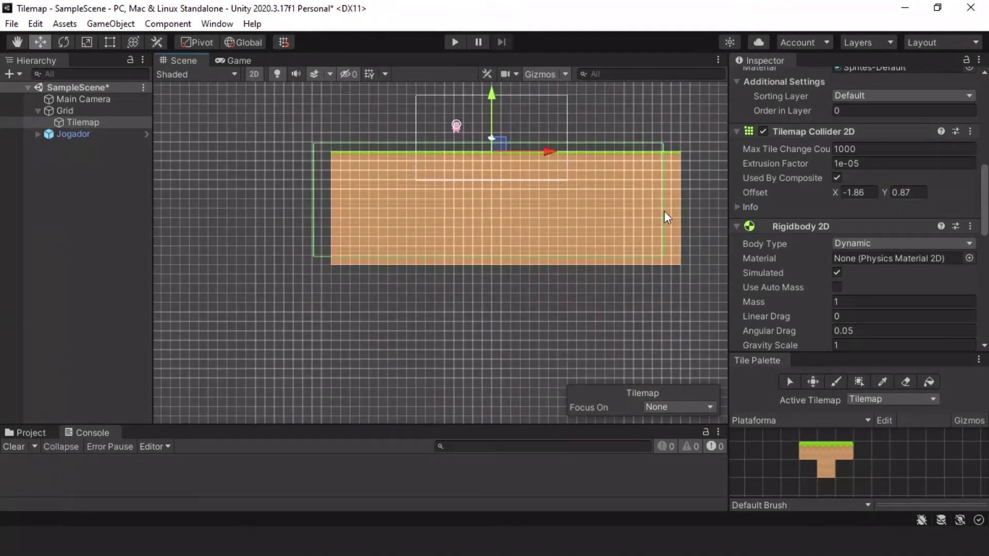
{"action": "left_click", "coordinate": [857, 198]}
{"action": "type", "text": "0"}
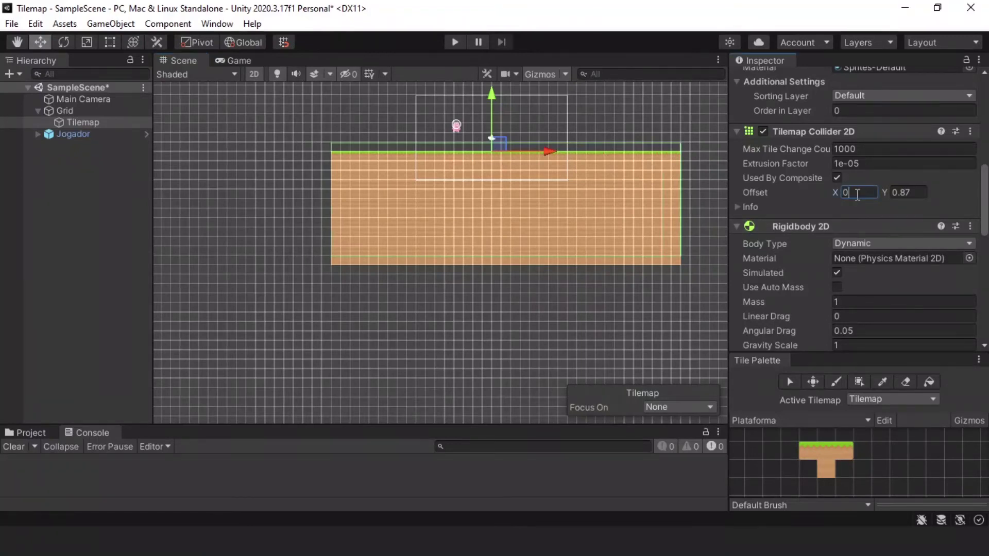
{"action": "left_click", "coordinate": [894, 194]}
{"action": "type", "text": "0"}
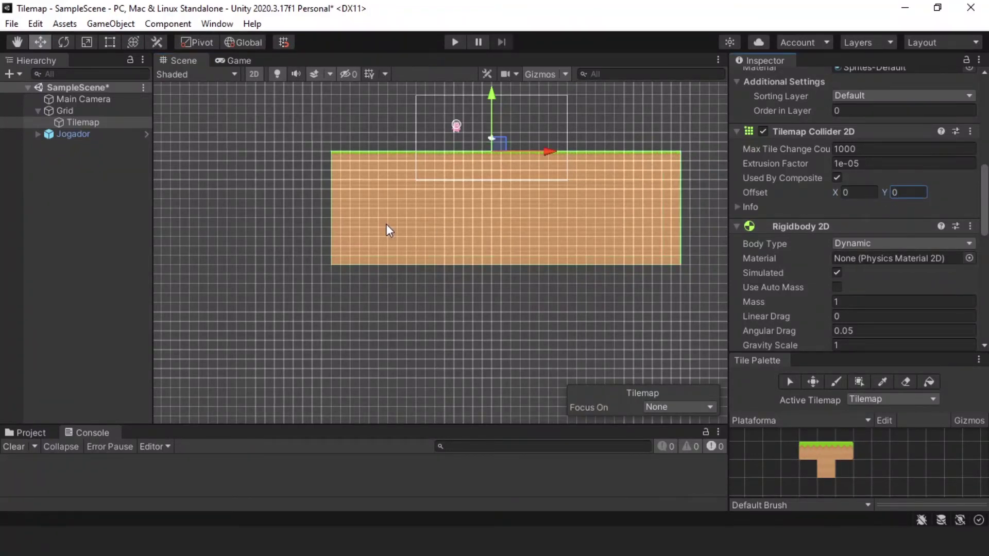
Step: Re-centre the view on the ground tilemap and save the scene with Ctrl+S
{"action": "scroll", "coordinate": [386, 224], "scroll_direction": "up", "scroll_amount": 3}
{"action": "middle_click_drag", "start_coordinate": [402, 202], "coordinate": [307, 269]}
{"action": "key", "text": "ctrl+s"}
{"action": "scroll", "coordinate": [812, 243], "scroll_direction": "down", "scroll_amount": 6}
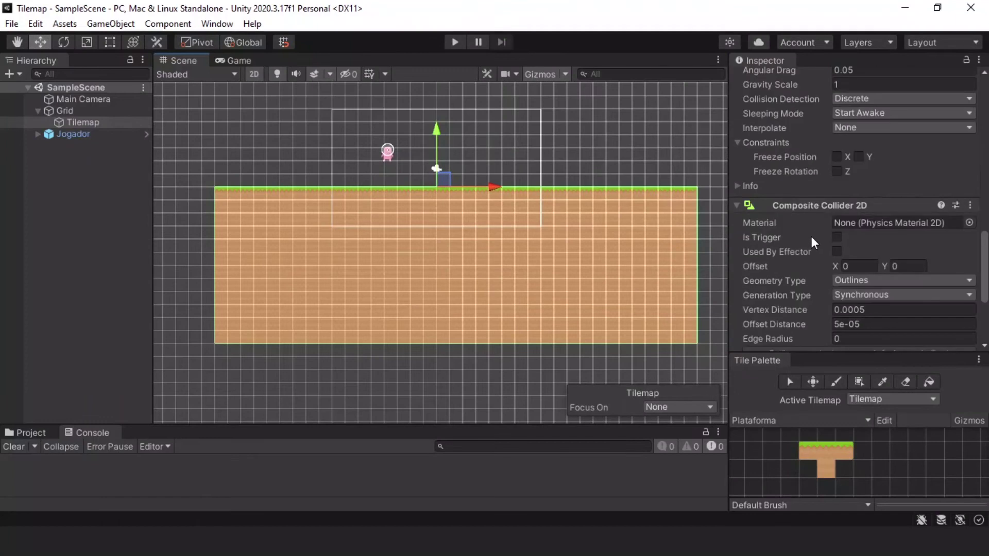
{"action": "scroll", "coordinate": [811, 242], "scroll_direction": "up", "scroll_amount": 3}
{"action": "scroll", "coordinate": [812, 242], "scroll_direction": "up", "scroll_amount": 3}
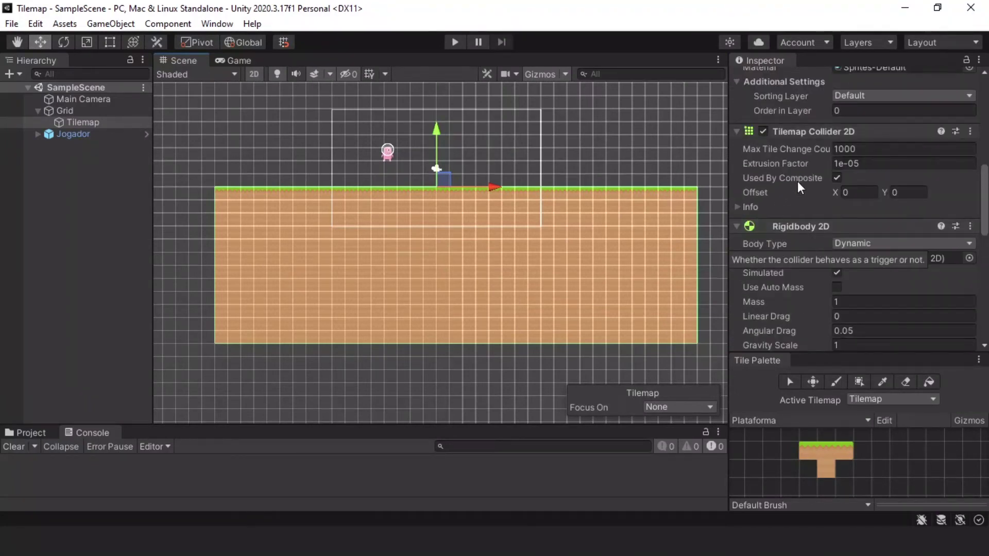
{"action": "left_click", "coordinate": [231, 60]}
Step: Dock the Game view beside the Scene view and do a quick Play-mode test
{"action": "left_click", "coordinate": [178, 60]}
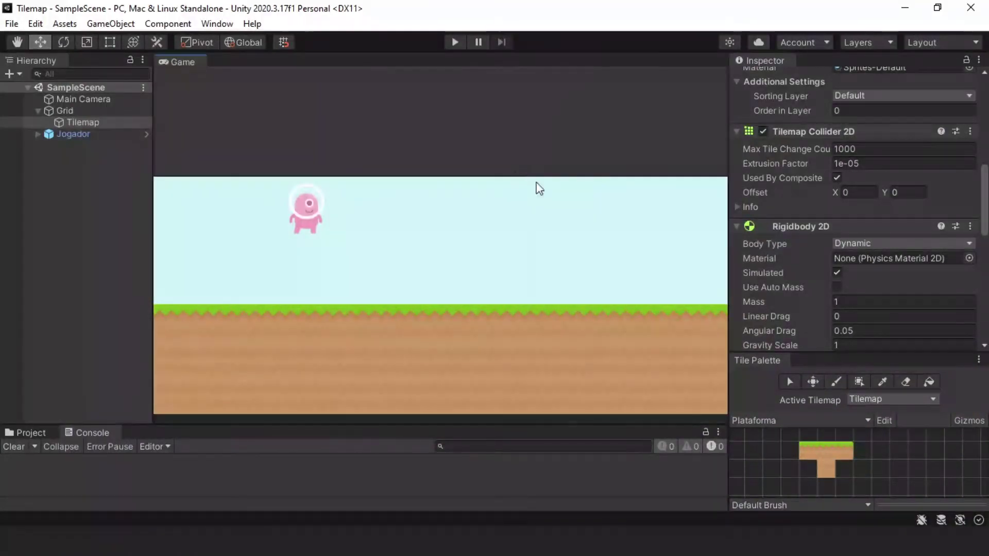
{"action": "left_click_drag", "start_coordinate": [246, 61], "coordinate": [670, 217]}
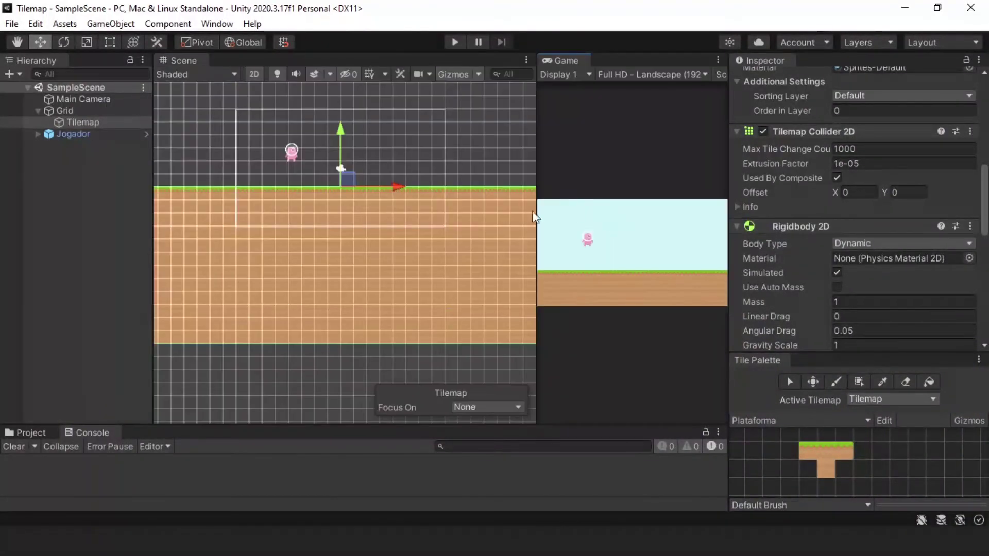
{"action": "scroll", "coordinate": [462, 230], "scroll_direction": "down", "scroll_amount": 3}
{"action": "scroll", "coordinate": [458, 240], "scroll_direction": "down", "scroll_amount": 1}
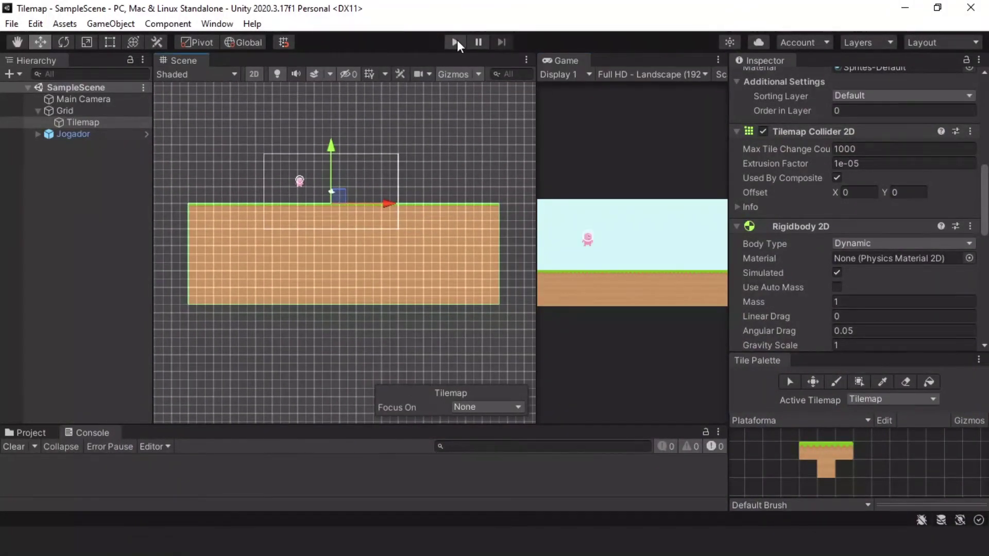
{"action": "left_click", "coordinate": [455, 41]}
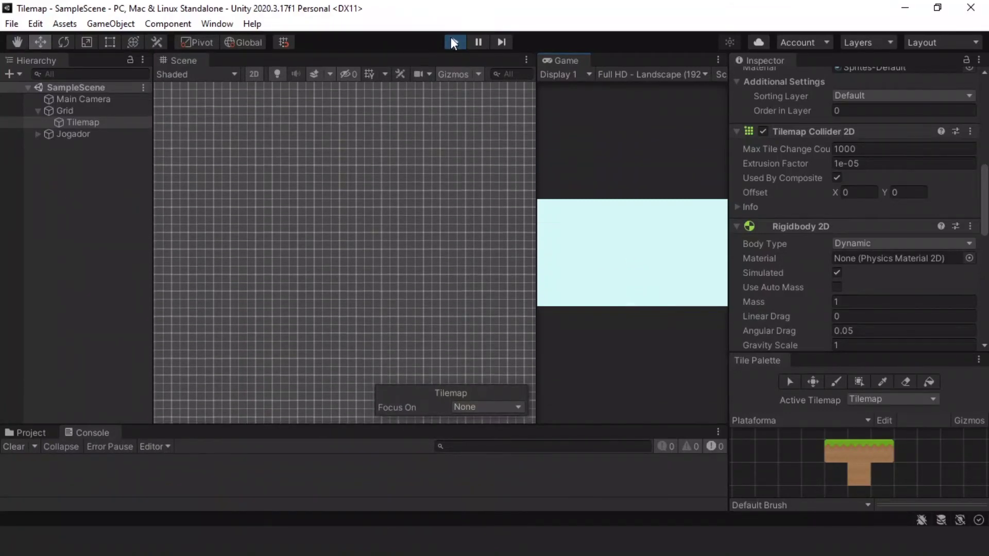
{"action": "left_click", "coordinate": [452, 43]}
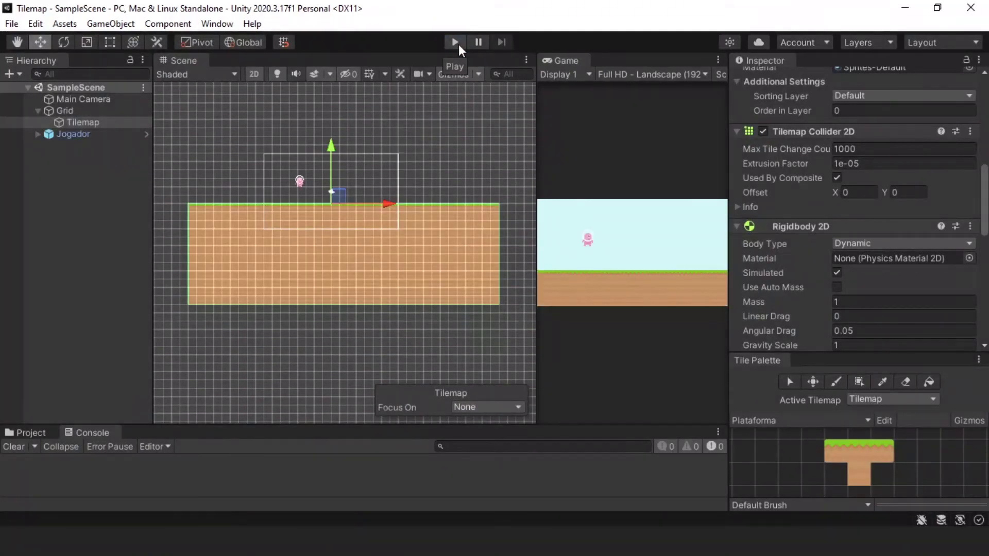
Step: Set the Tilemap's Rigidbody 2D Body Type to Static, save, and start Play mode
{"action": "scroll", "coordinate": [737, 230], "scroll_direction": "down", "scroll_amount": 5}
{"action": "scroll", "coordinate": [815, 274], "scroll_direction": "down", "scroll_amount": 3}
{"action": "scroll", "coordinate": [816, 263], "scroll_direction": "up", "scroll_amount": 3}
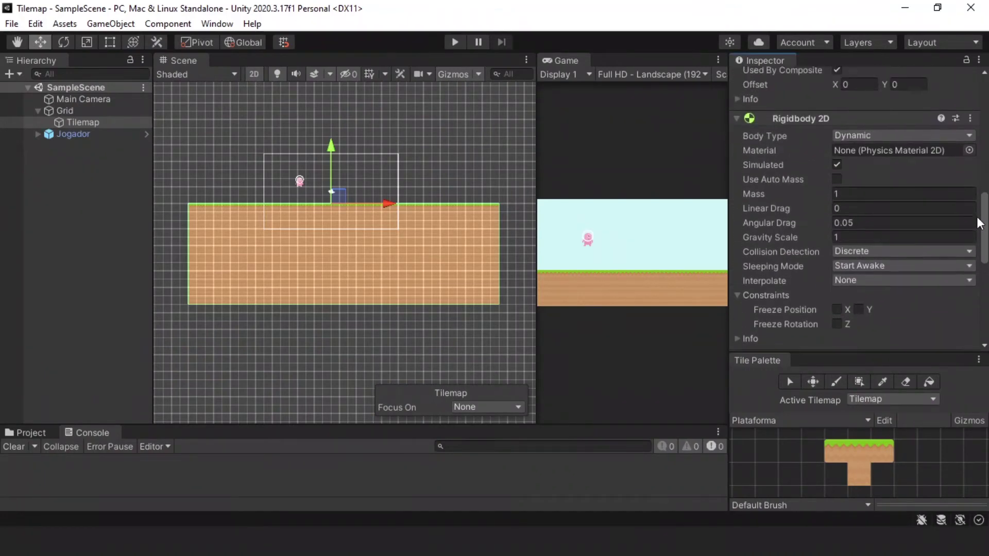
{"action": "left_click_drag", "start_coordinate": [984, 265], "coordinate": [962, 206]}
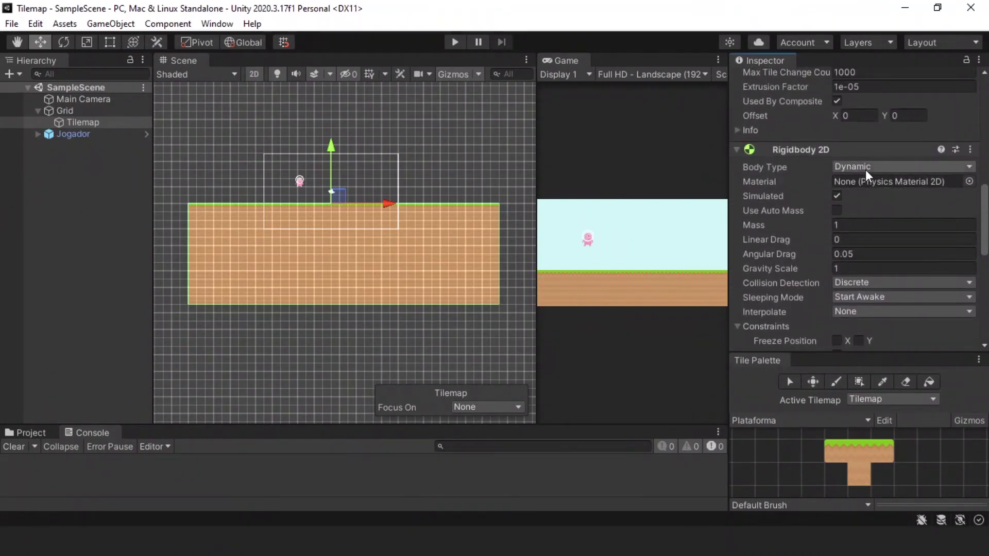
{"action": "left_click", "coordinate": [840, 168]}
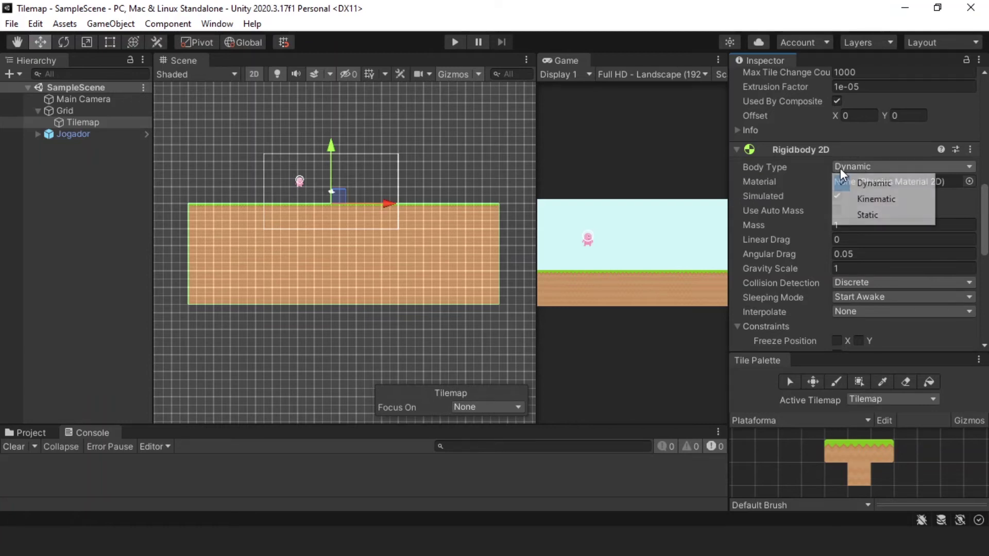
{"action": "left_click", "coordinate": [858, 214]}
{"action": "left_click", "coordinate": [892, 400]}
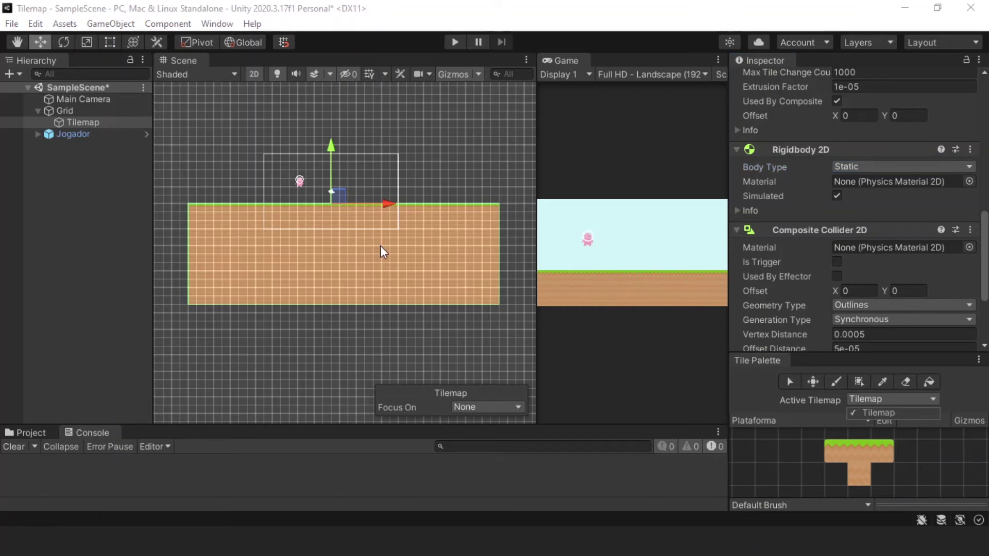
{"action": "key", "text": "ctrl+s"}
{"action": "scroll", "coordinate": [801, 208], "scroll_direction": "up", "scroll_amount": 1}
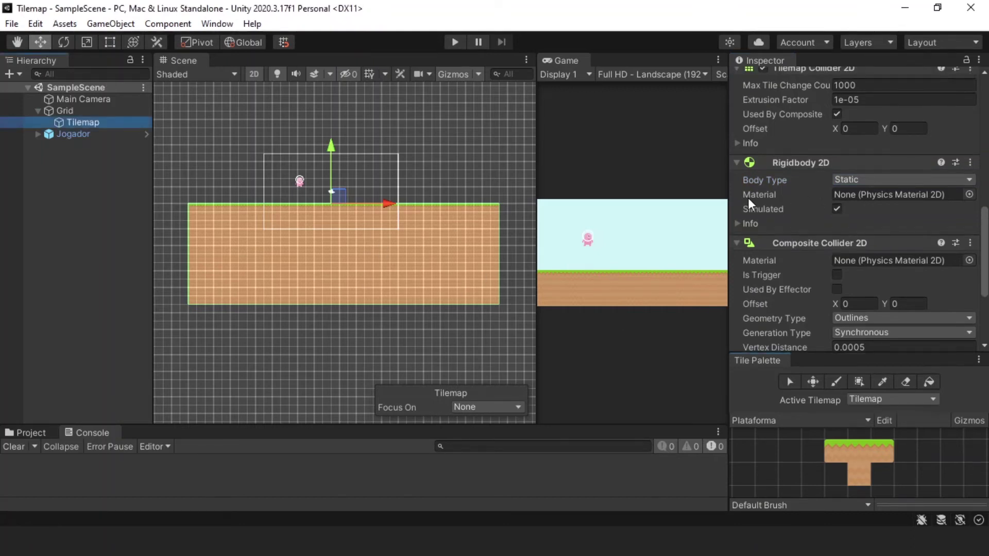
{"action": "left_click", "coordinate": [455, 43]}
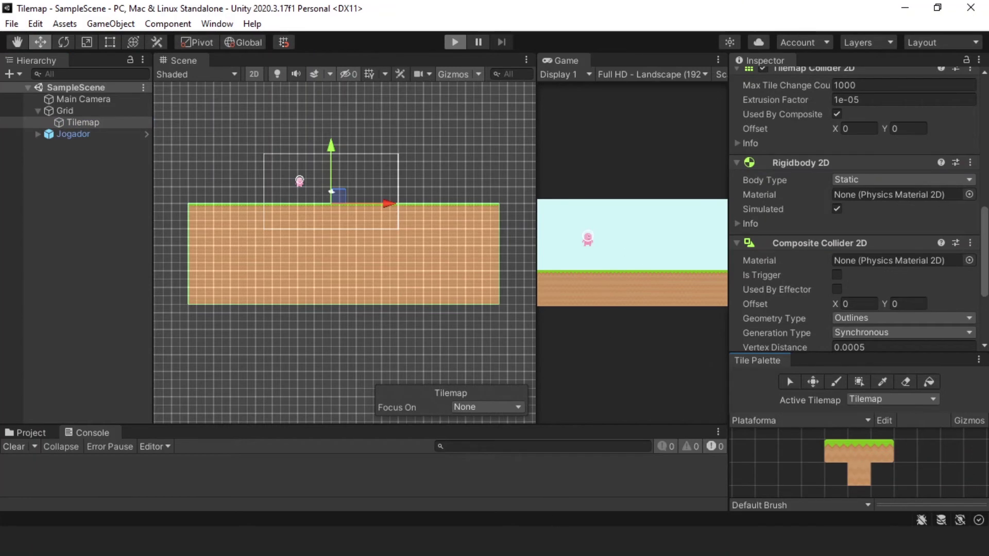
Step: Walk the player right and left, jump with Space, then stop Play mode with Ctrl+P
{"action": "key", "text": "Right"}
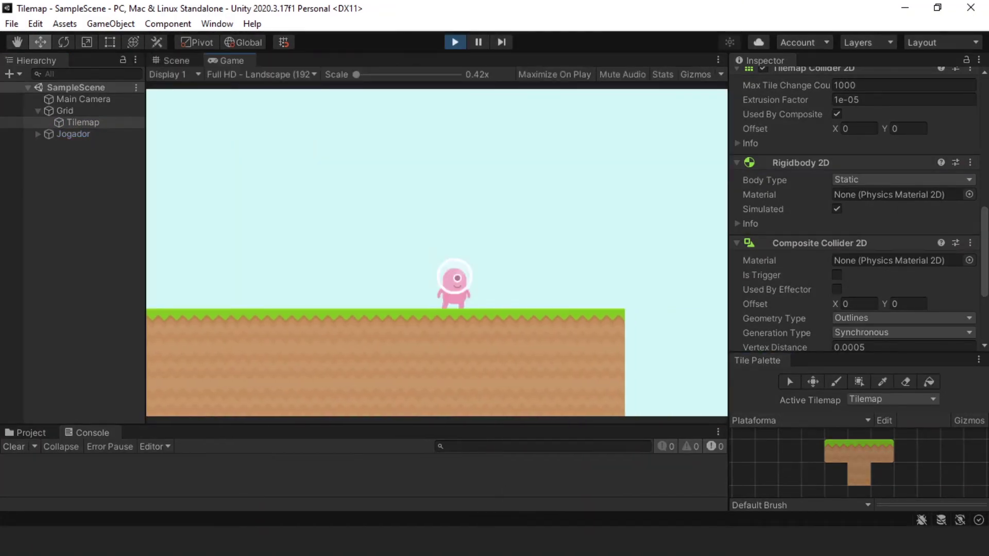
{"action": "key", "text": "Left"}
{"action": "key", "text": "space"}
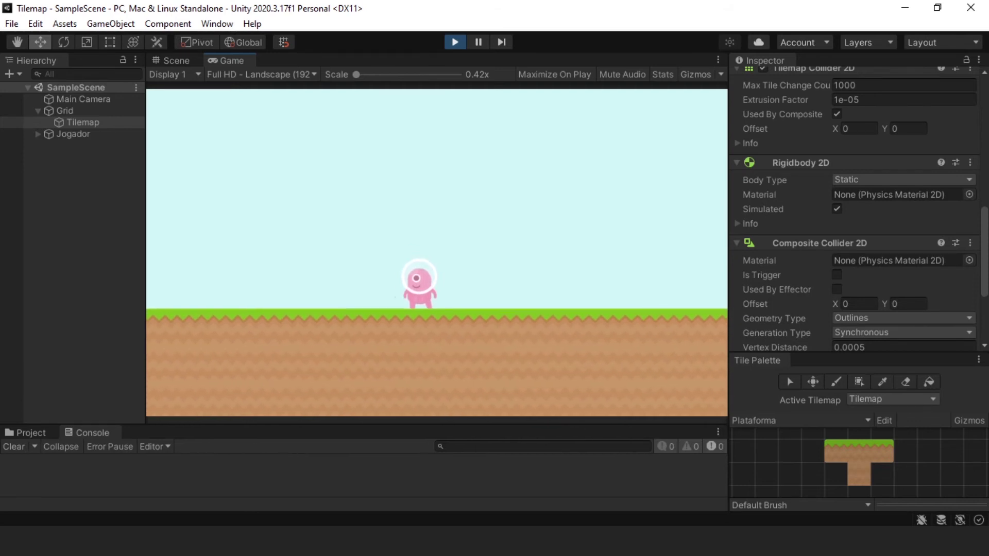
{"action": "key", "text": "ctrl+p"}
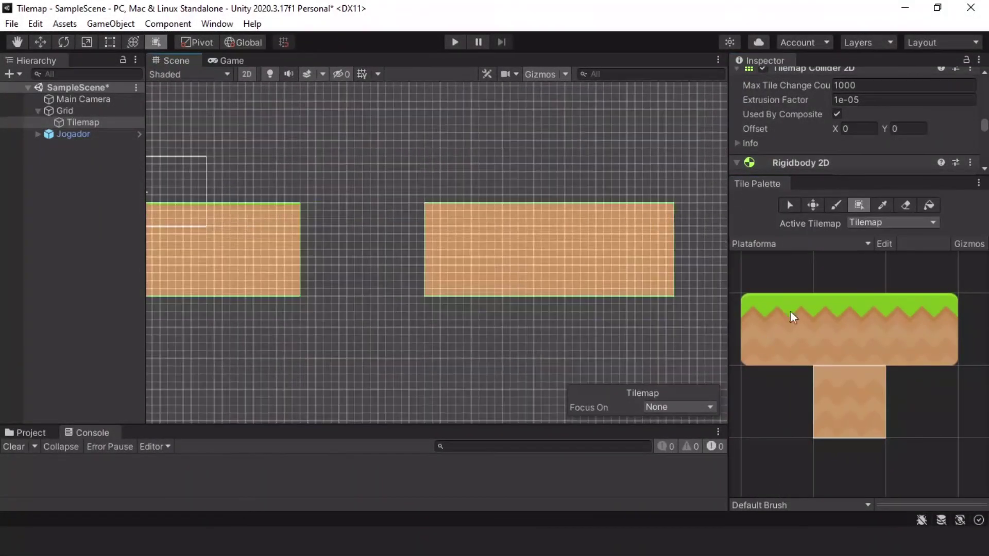
Step: Box-fill a floating grass platform over the gap, then jump across it in Play mode
{"action": "left_click_drag", "start_coordinate": [364, 237], "coordinate": [424, 240]}
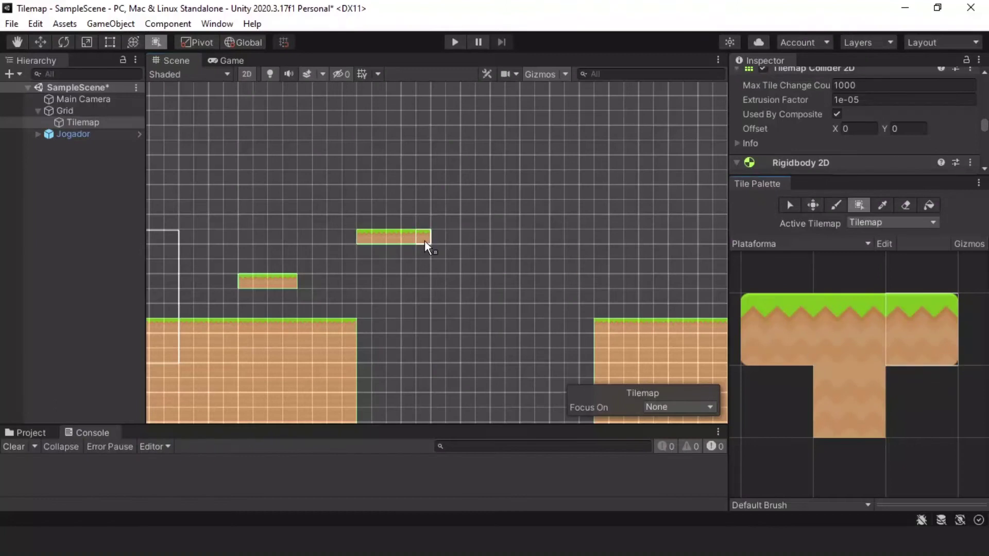
{"action": "key", "text": "ctrl+p"}
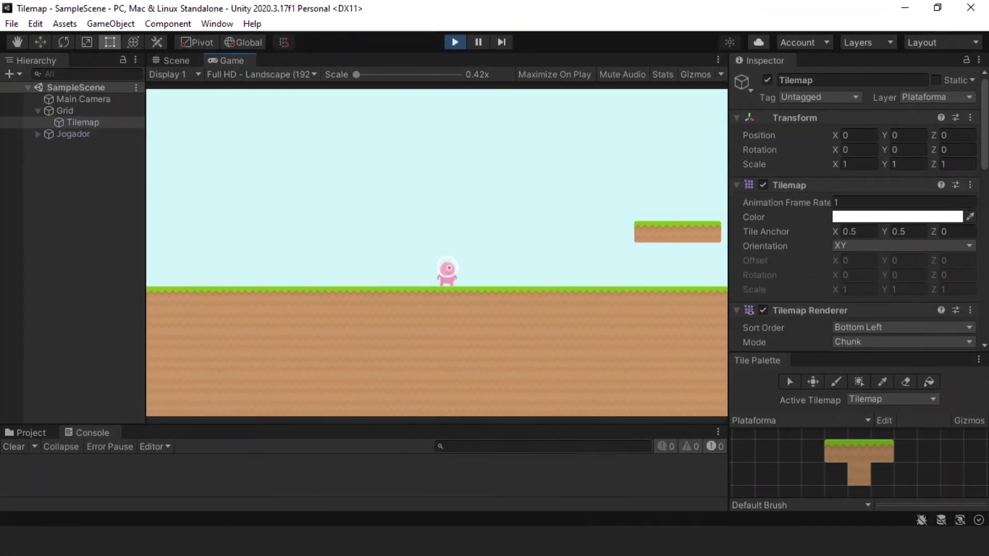
{"action": "key", "text": "space"}
{"action": "key", "text": "space"}
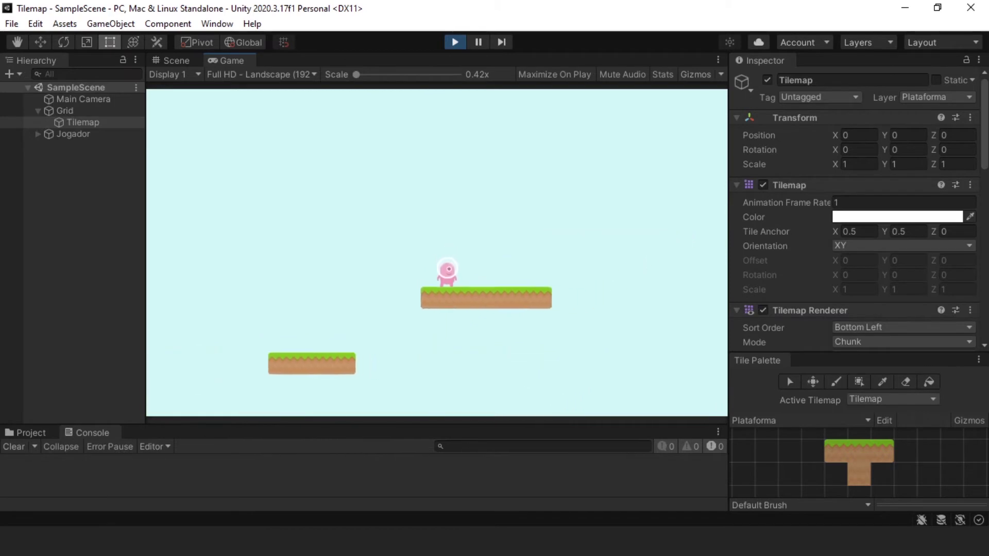
{"action": "key", "text": "space"}
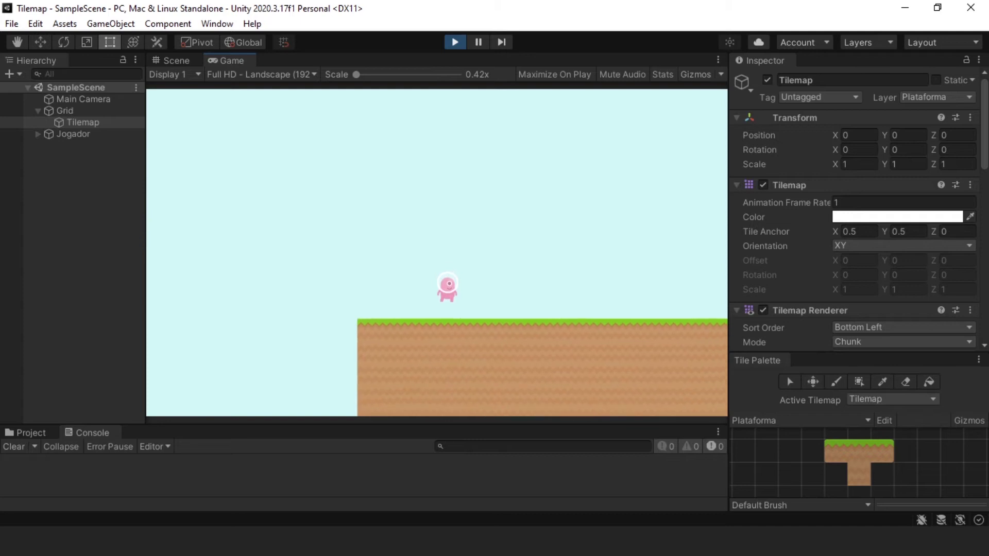
{"action": "key", "text": "Left"}
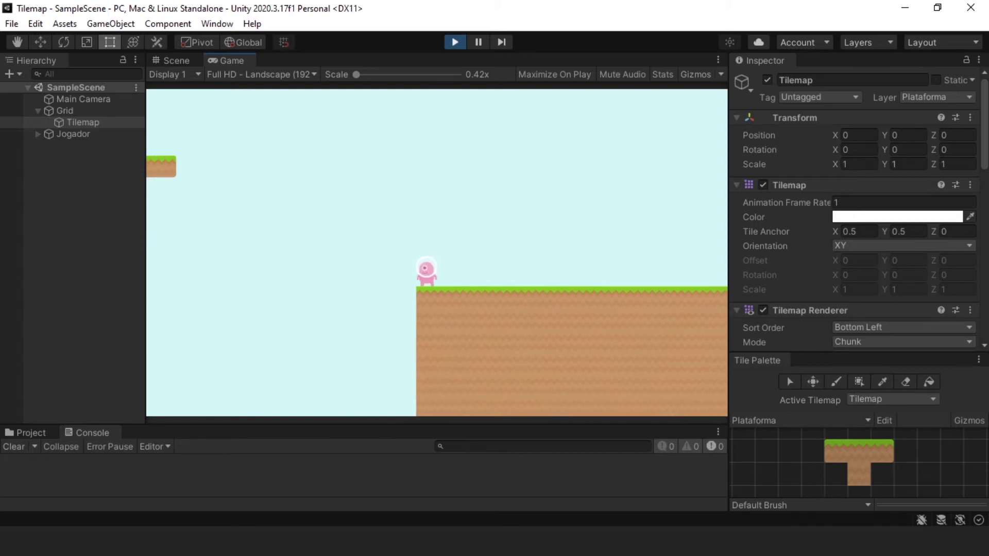
{"action": "key", "text": "Left"}
{"action": "key", "text": "ctrl+p"}
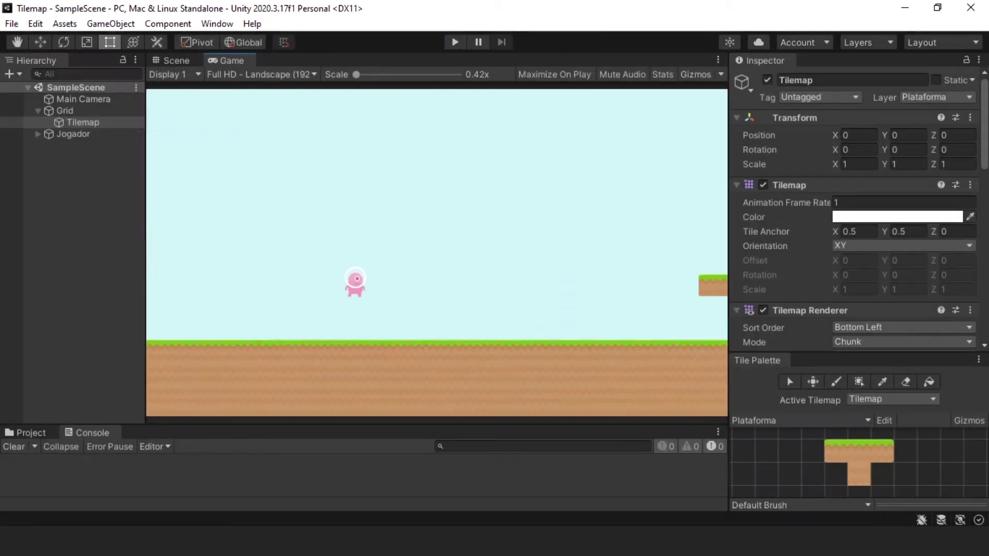
Step: Pan the scene to show all platforms and enlarge the Tile Palette panel
{"action": "left_click", "coordinate": [175, 60]}
{"action": "scroll", "coordinate": [408, 263], "scroll_direction": "down", "scroll_amount": 2}
{"action": "middle_click_drag", "start_coordinate": [539, 305], "coordinate": [471, 243]}
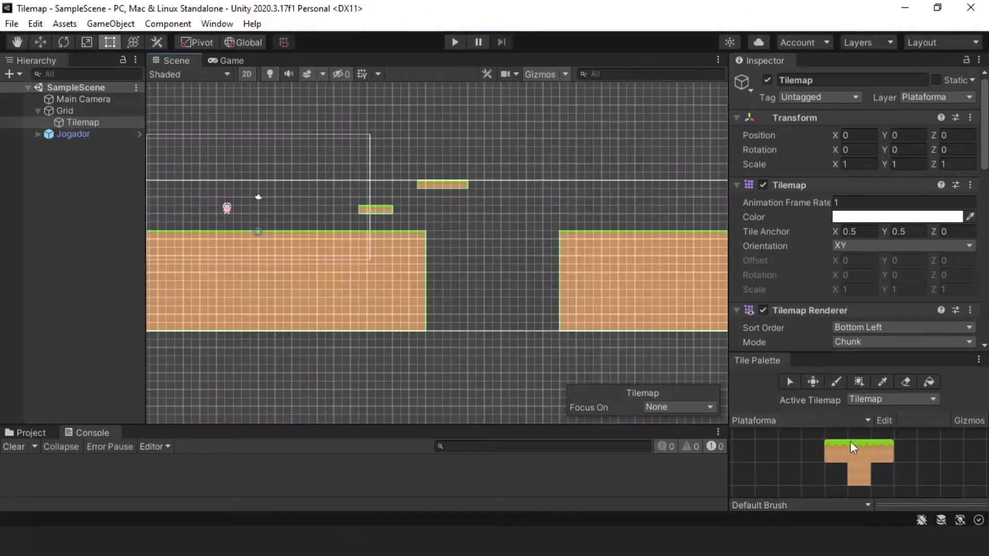
{"action": "left_click_drag", "start_coordinate": [814, 356], "coordinate": [802, 261]}
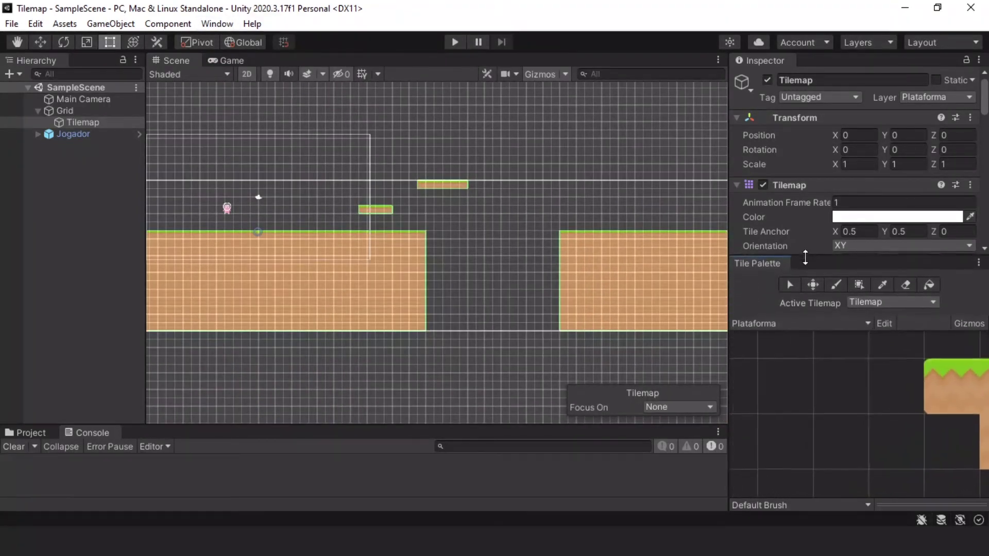
{"action": "scroll", "coordinate": [838, 407], "scroll_direction": "up", "scroll_amount": 3}
{"action": "middle_click_drag", "start_coordinate": [837, 408], "coordinate": [765, 397]}
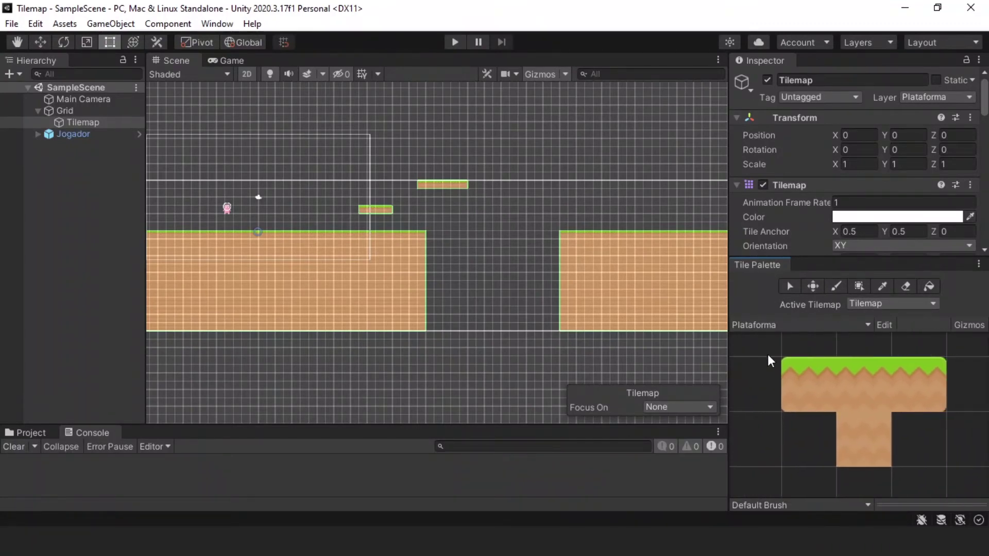
Step: Create a new palette named 'Agua' and save it in Assets/Tiles/Palette
{"action": "left_click", "coordinate": [769, 326]}
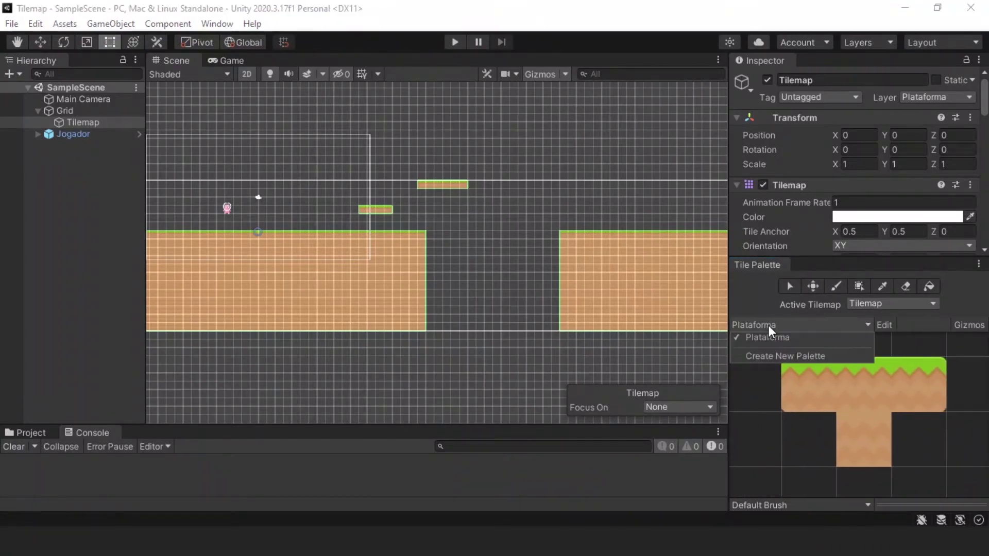
{"action": "left_click", "coordinate": [785, 357]}
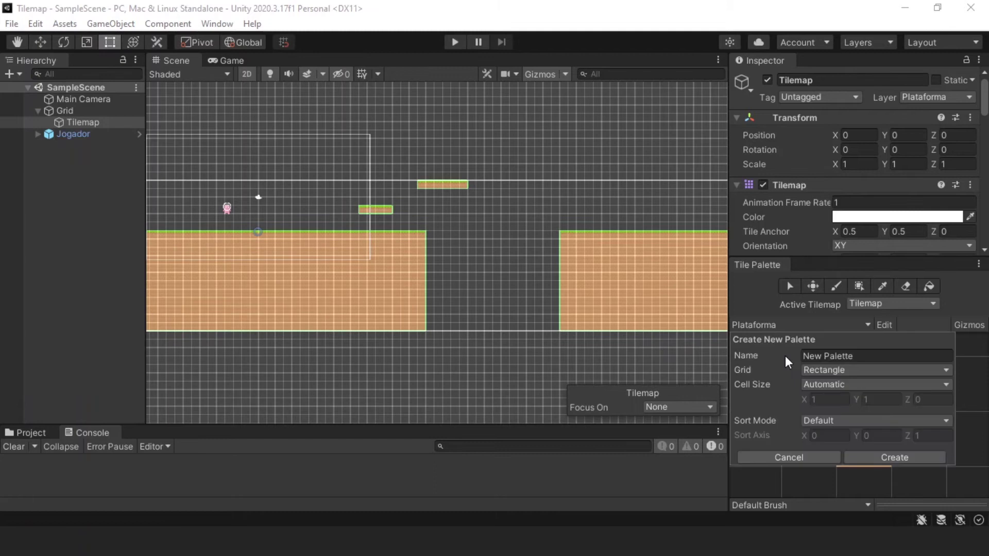
{"action": "type", "text": "Agua"}
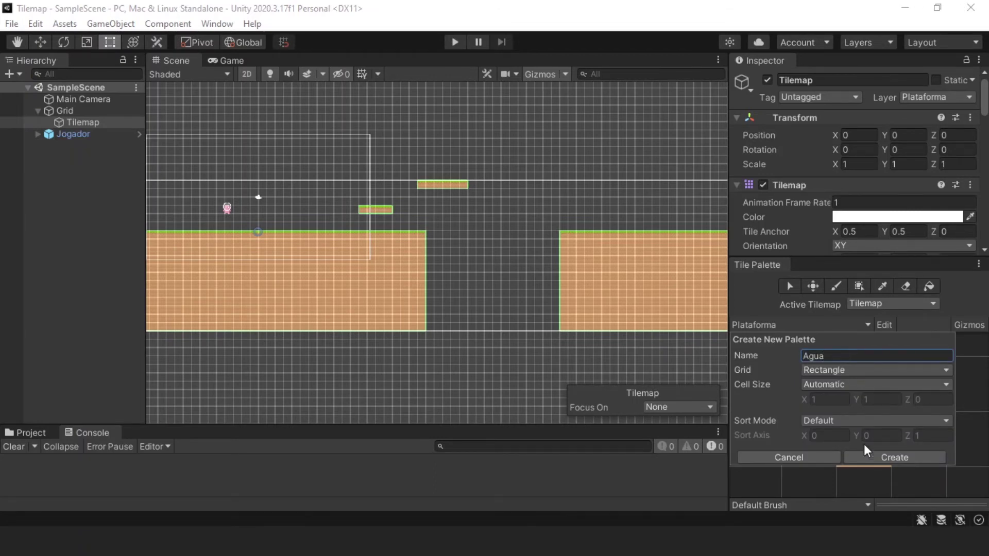
{"action": "left_click", "coordinate": [876, 457]}
{"action": "left_click", "coordinate": [388, 89]}
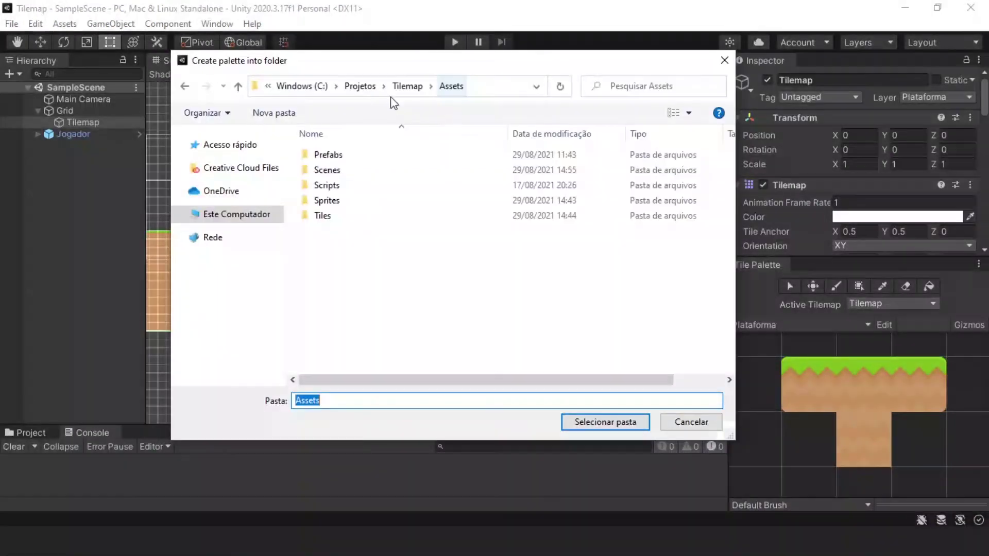
{"action": "left_click", "coordinate": [358, 223]}
{"action": "double_click", "coordinate": [358, 223]}
{"action": "double_click", "coordinate": [349, 161]}
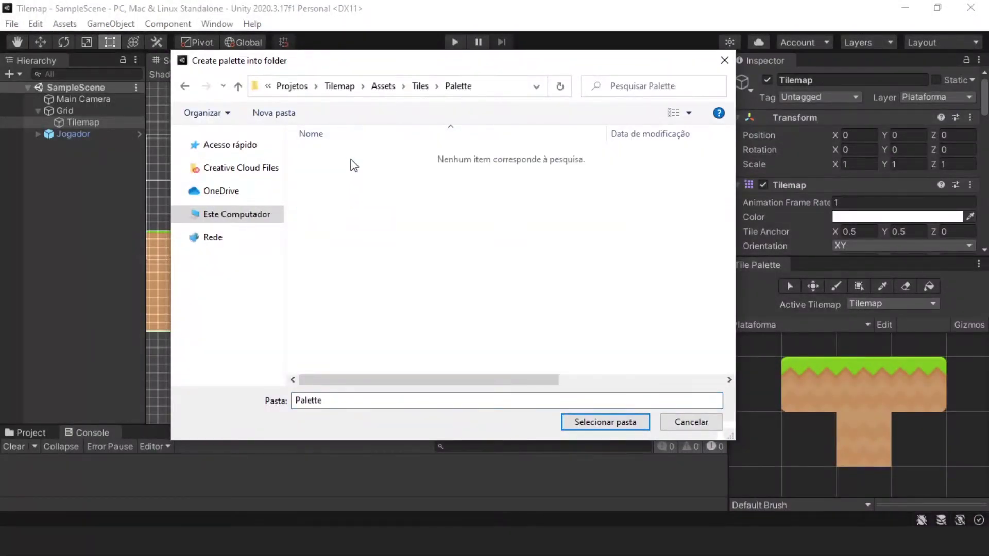
{"action": "left_click", "coordinate": [582, 422]}
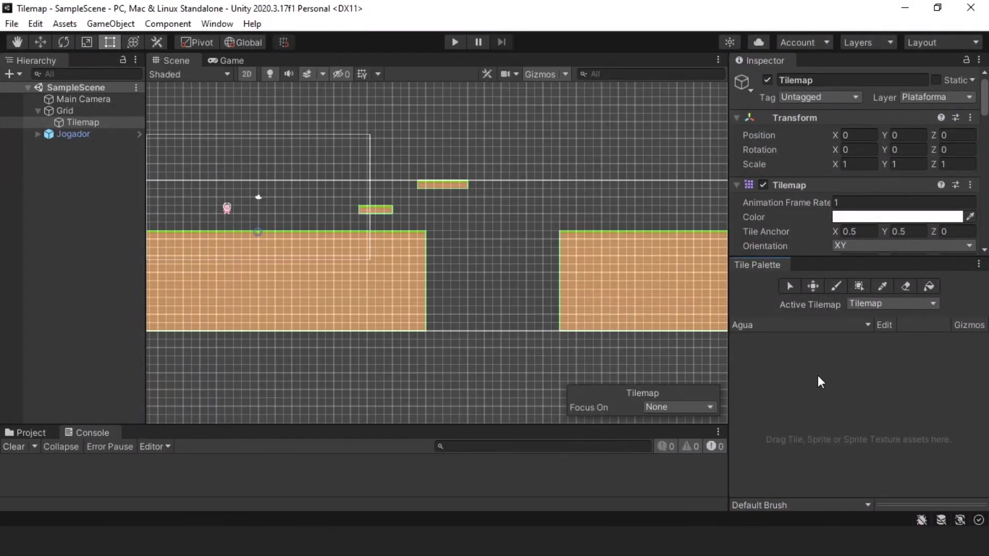
{"action": "left_click", "coordinate": [16, 435]}
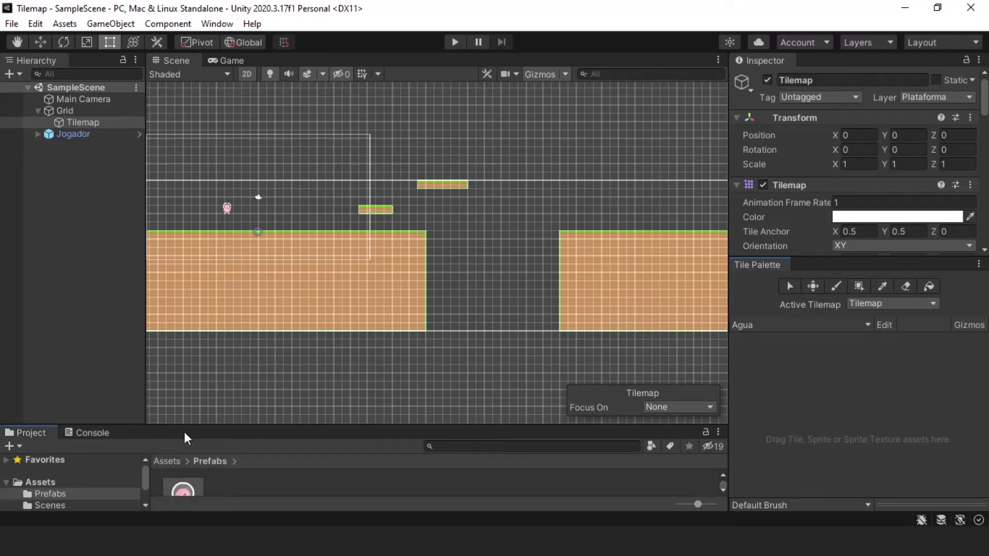
Step: Drag the liquidWater and liquidWater 2 sprites into the Agua palette, generating tiles into Assets/Tiles
{"action": "left_click_drag", "start_coordinate": [194, 429], "coordinate": [195, 319]}
{"action": "left_click", "coordinate": [50, 433]}
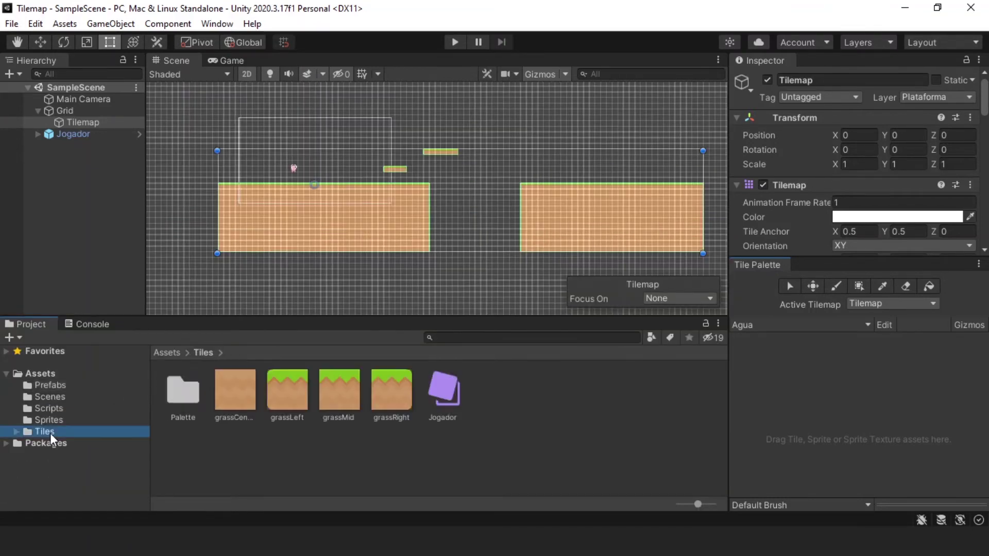
{"action": "left_click", "coordinate": [69, 420]}
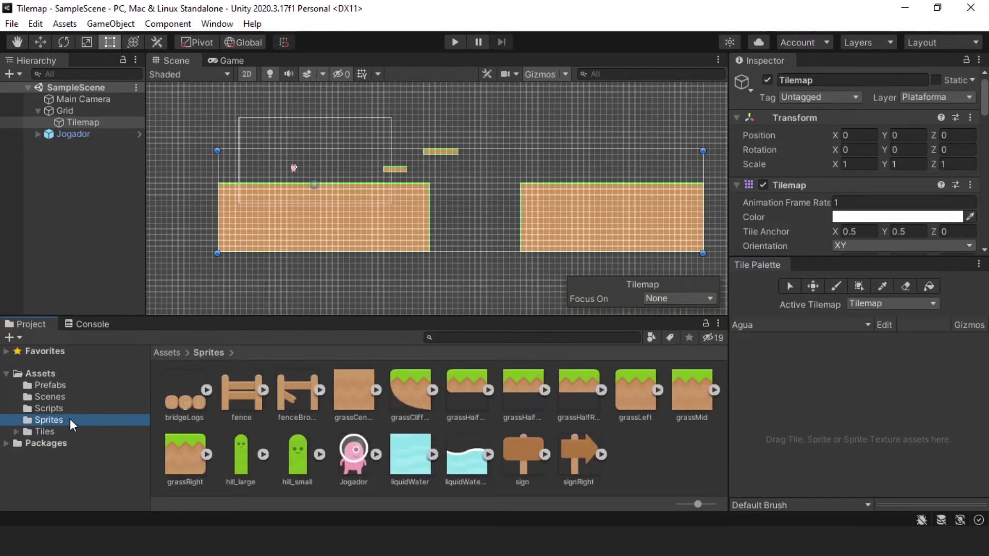
{"action": "left_click", "coordinate": [415, 454]}
{"action": "left_click", "coordinate": [467, 453], "text": "shift"}
{"action": "left_click_drag", "start_coordinate": [413, 456], "coordinate": [801, 416]}
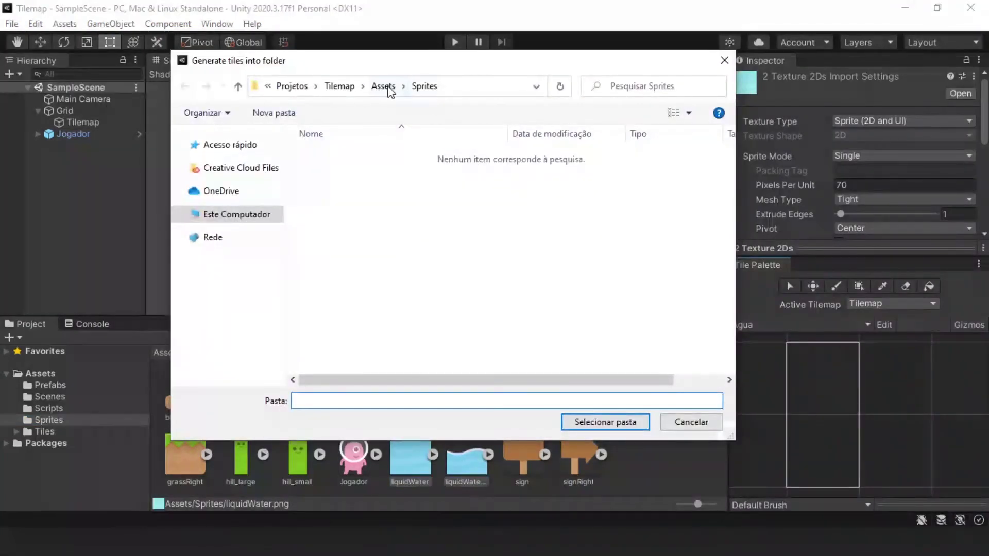
{"action": "left_click", "coordinate": [388, 88]}
{"action": "double_click", "coordinate": [353, 221]}
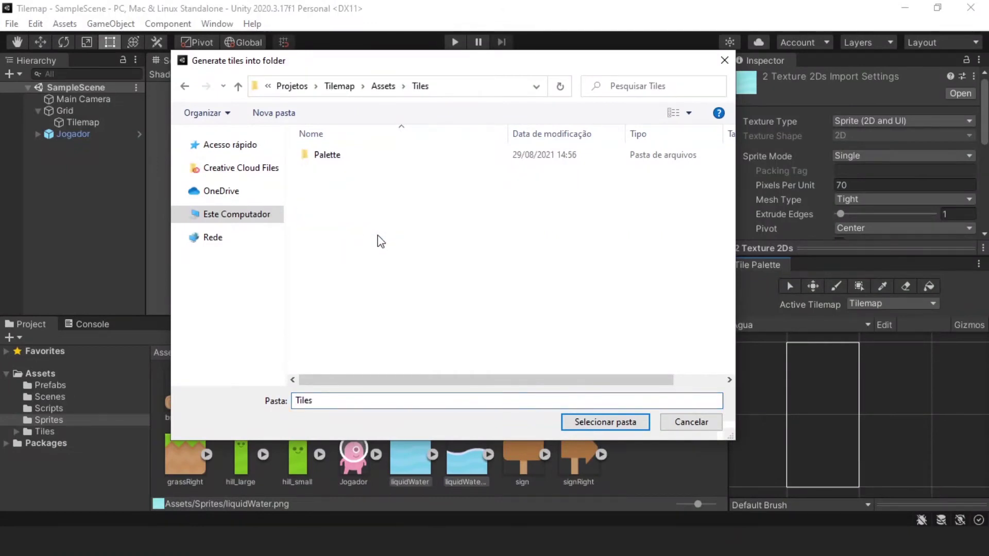
{"action": "left_click", "coordinate": [624, 424]}
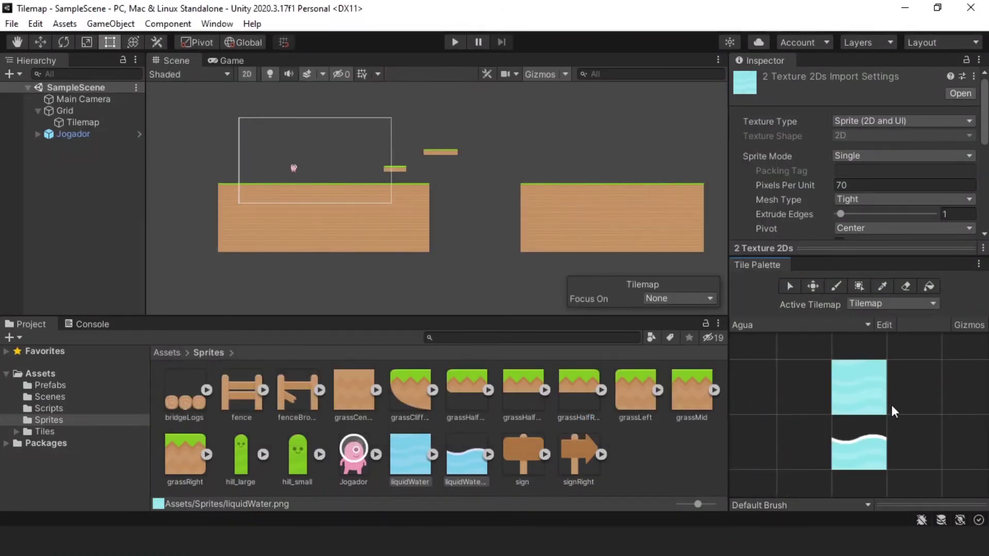
Step: Pick the plain water tile from the Agua palette
{"action": "left_click", "coordinate": [876, 403]}
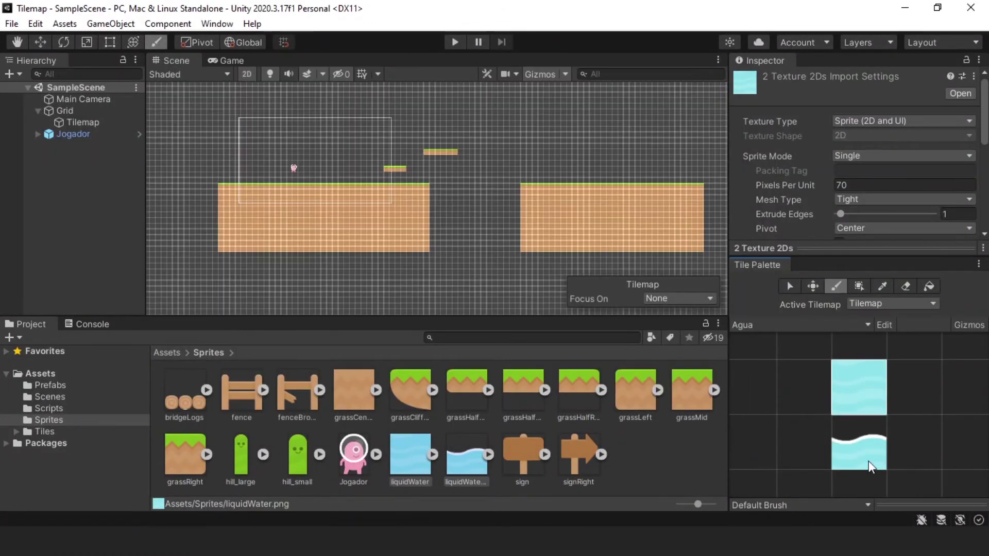
{"action": "left_click", "coordinate": [772, 325]}
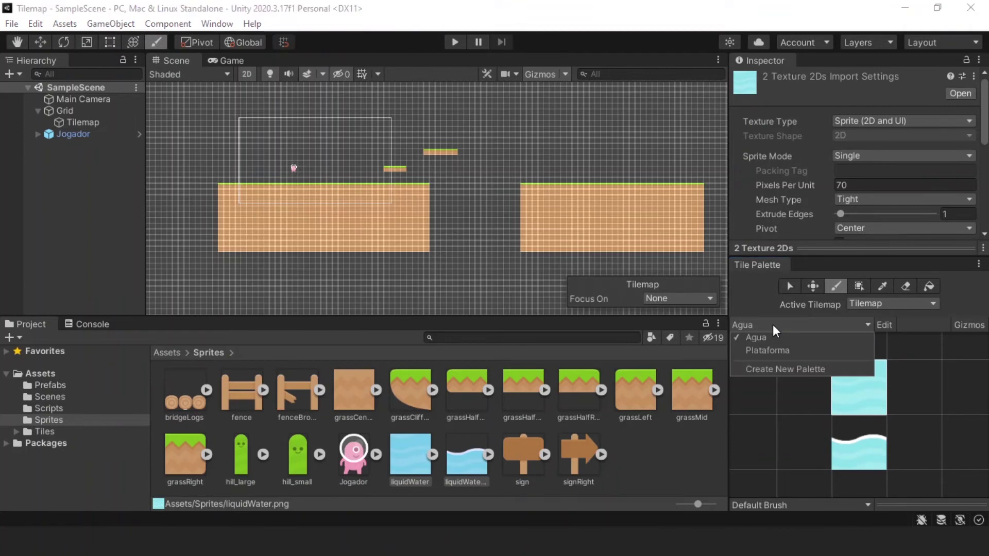
{"action": "left_click", "coordinate": [858, 414]}
{"action": "scroll", "coordinate": [814, 384], "scroll_direction": "down", "scroll_amount": 5}
{"action": "scroll", "coordinate": [809, 381], "scroll_direction": "up", "scroll_amount": 2}
{"action": "scroll", "coordinate": [811, 370], "scroll_direction": "up", "scroll_amount": 2}
{"action": "scroll", "coordinate": [811, 367], "scroll_direction": "up", "scroll_amount": 2}
{"action": "scroll", "coordinate": [825, 400], "scroll_direction": "up", "scroll_amount": 2}
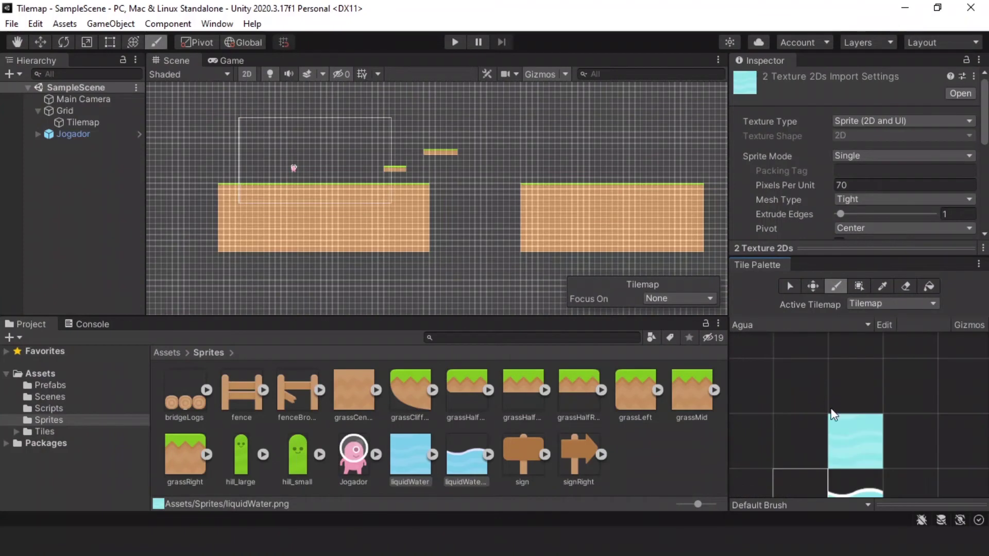
{"action": "scroll", "coordinate": [825, 402], "scroll_direction": "up", "scroll_amount": 3}
Step: Switch the palette between Plataforma and Agua, then reselect the plain water tile
{"action": "left_click", "coordinate": [789, 326]}
{"action": "left_click", "coordinate": [788, 351]}
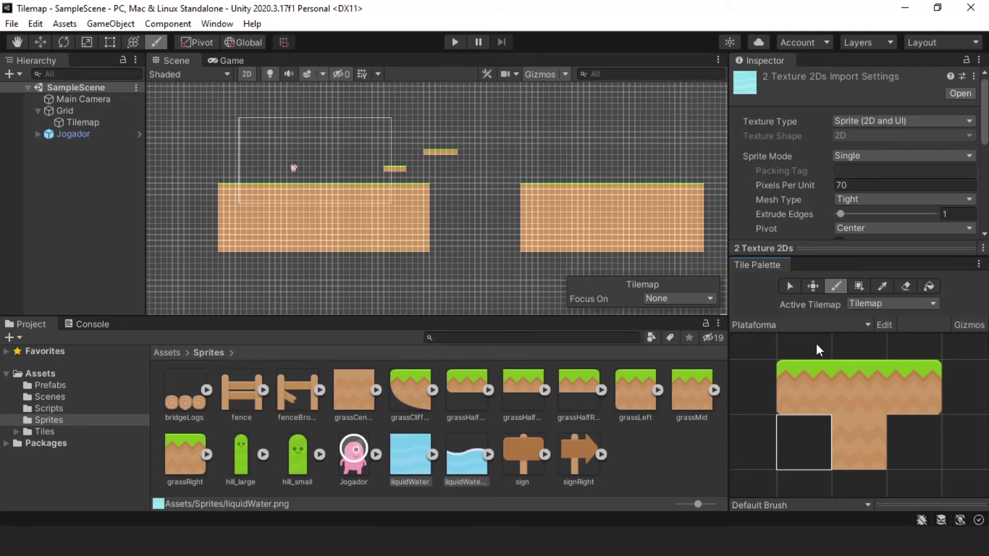
{"action": "left_click", "coordinate": [805, 327]}
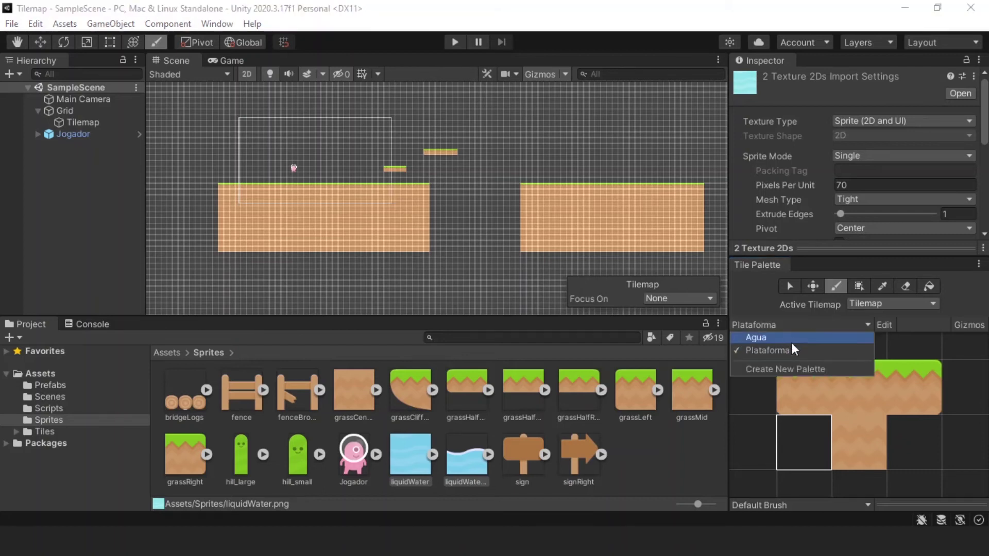
{"action": "left_click", "coordinate": [790, 338]}
{"action": "left_click", "coordinate": [791, 326]}
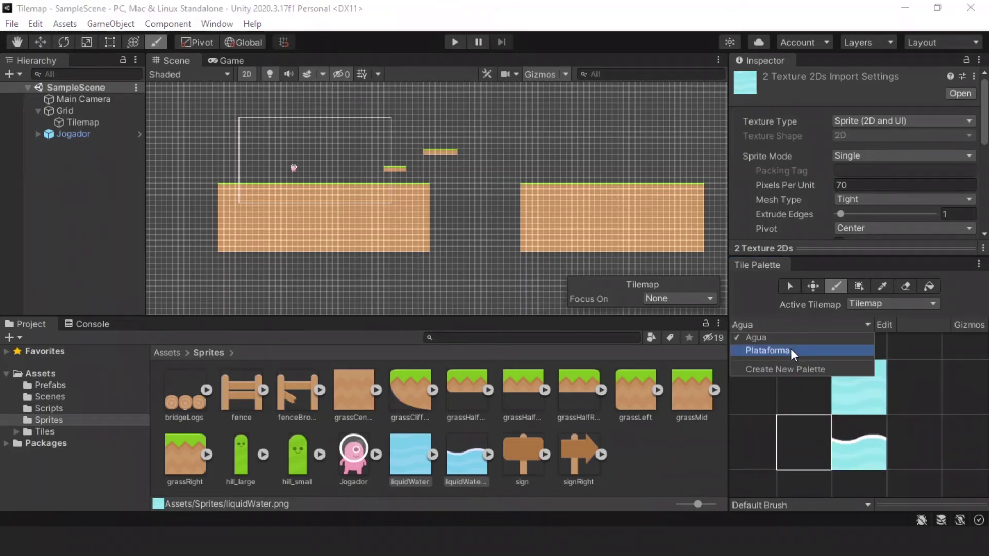
{"action": "left_click", "coordinate": [790, 348]}
{"action": "left_click", "coordinate": [781, 324]}
{"action": "left_click", "coordinate": [784, 338]}
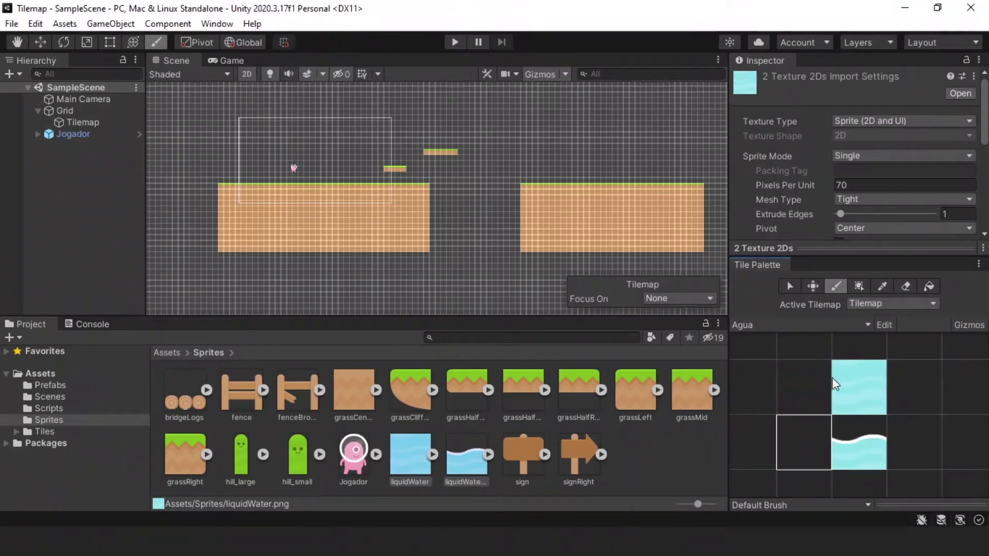
{"action": "left_click", "coordinate": [848, 385]}
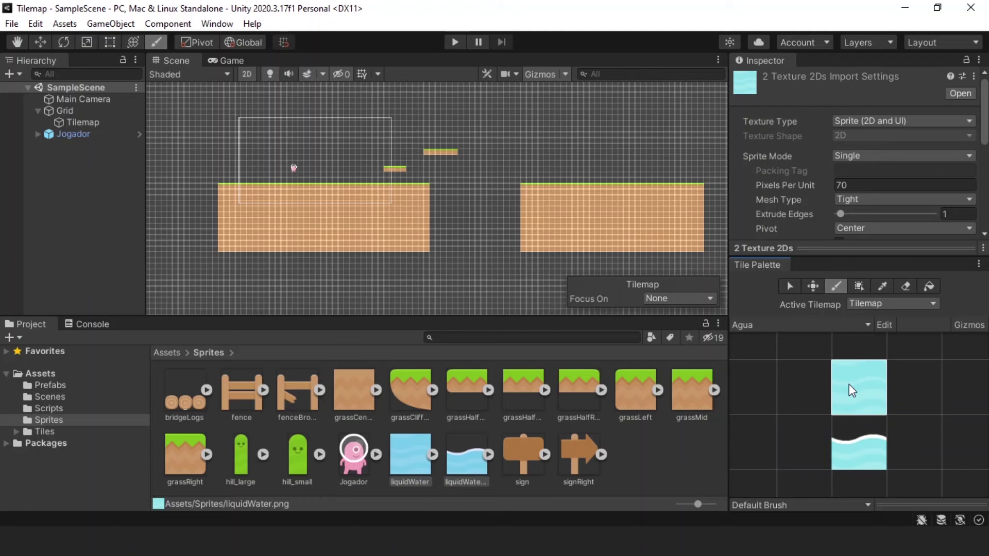
{"action": "scroll", "coordinate": [482, 252], "scroll_direction": "up", "scroll_amount": 2}
{"action": "scroll", "coordinate": [471, 260], "scroll_direction": "up", "scroll_amount": 2}
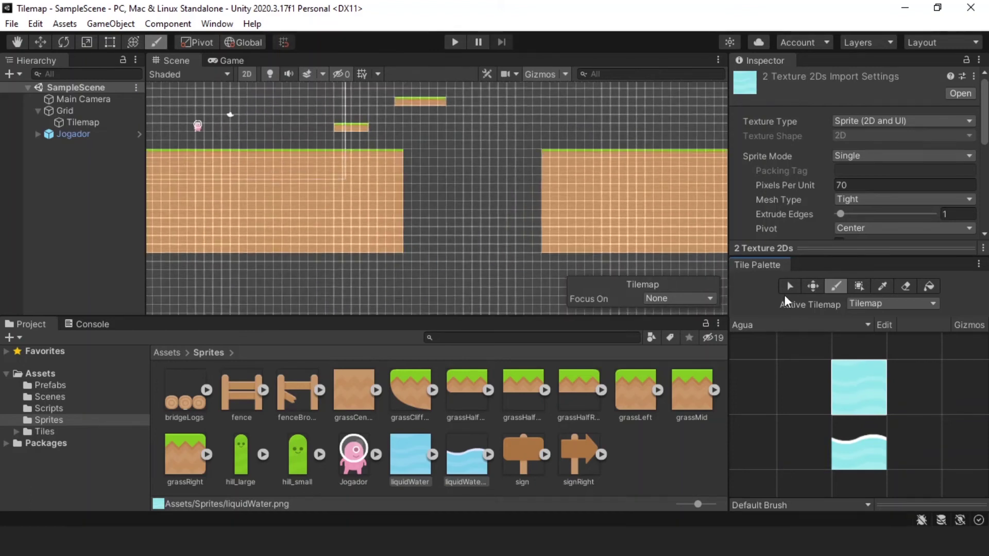
{"action": "left_click", "coordinate": [858, 286]}
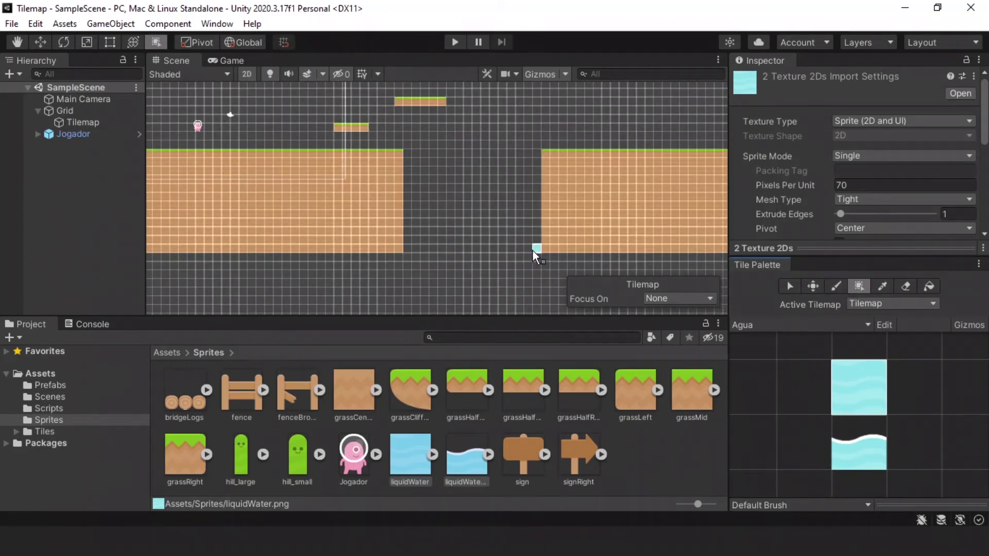
Step: Box-fill the gap between the platforms with water and lay a wavy surface row on top
{"action": "left_click_drag", "start_coordinate": [532, 249], "coordinate": [407, 178]}
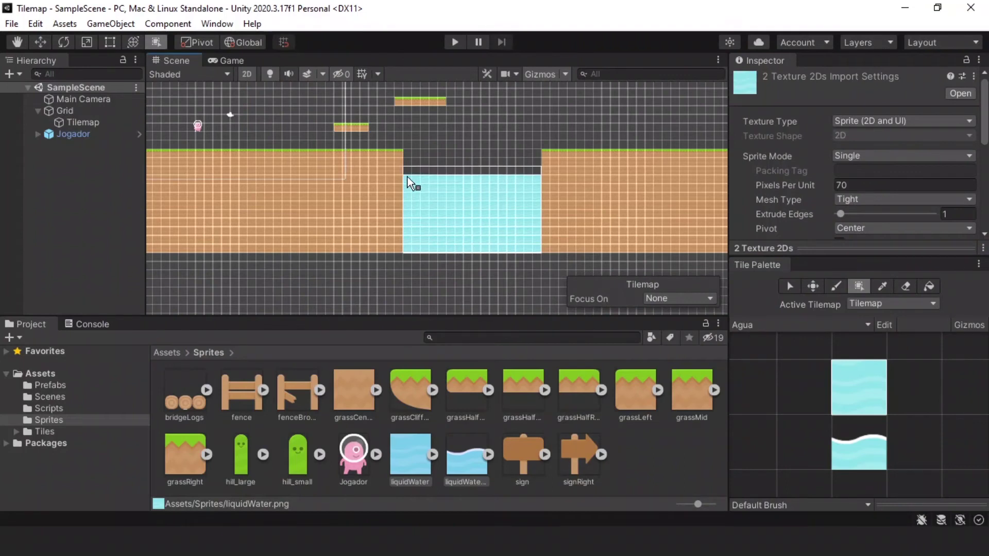
{"action": "left_click", "coordinate": [876, 466]}
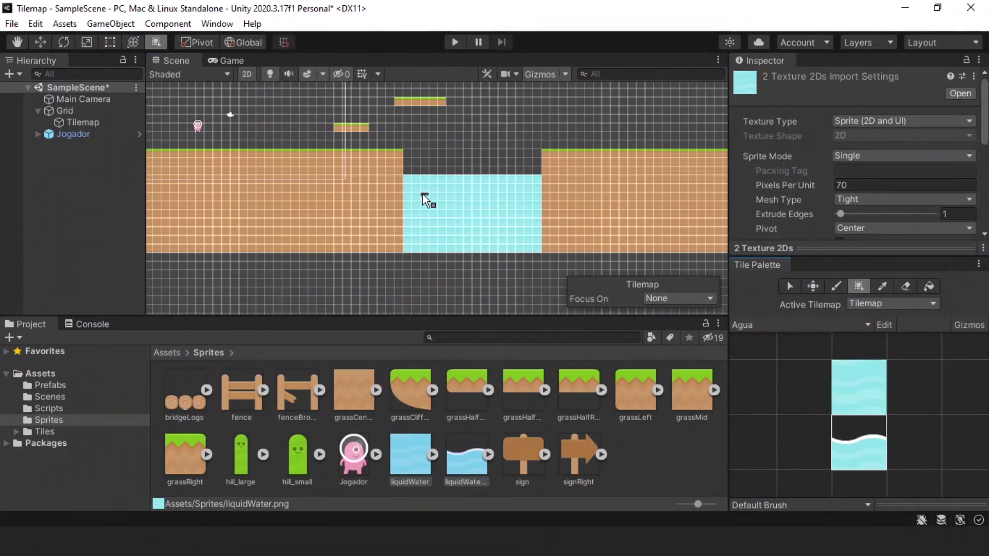
{"action": "left_click_drag", "start_coordinate": [407, 173], "coordinate": [435, 174]}
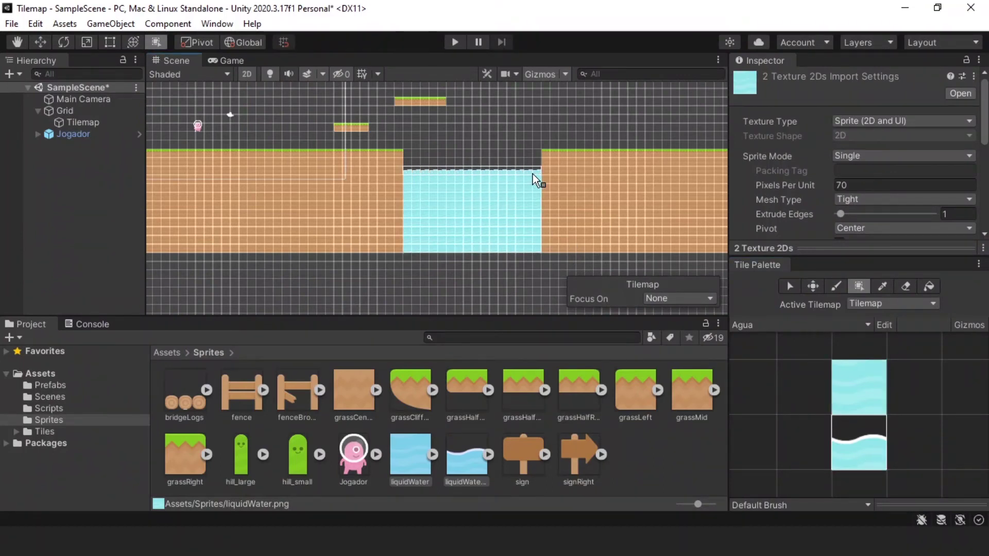
{"action": "scroll", "coordinate": [481, 216], "scroll_direction": "up", "scroll_amount": 1}
{"action": "scroll", "coordinate": [479, 215], "scroll_direction": "up", "scroll_amount": 2}
{"action": "scroll", "coordinate": [474, 214], "scroll_direction": "down", "scroll_amount": 2}
{"action": "scroll", "coordinate": [227, 149], "scroll_direction": "down", "scroll_amount": 2}
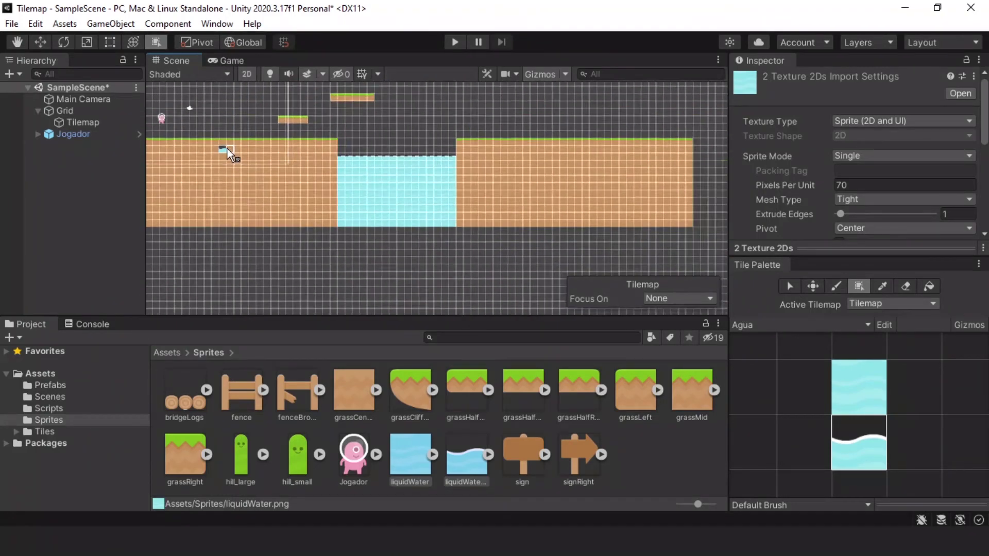
{"action": "scroll", "coordinate": [227, 149], "scroll_direction": "down", "scroll_amount": 2}
Step: Move Jogador right to sit above the water gap at X 17.6, Y 1.7
{"action": "left_click", "coordinate": [77, 135]}
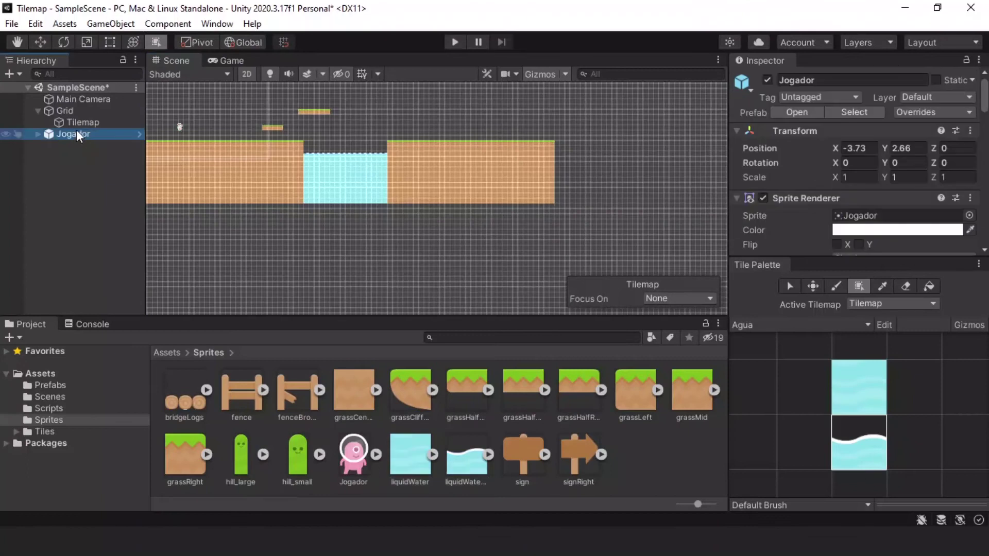
{"action": "key", "text": "w"}
{"action": "scroll", "coordinate": [197, 128], "scroll_direction": "up", "scroll_amount": 1}
{"action": "left_click", "coordinate": [172, 114]}
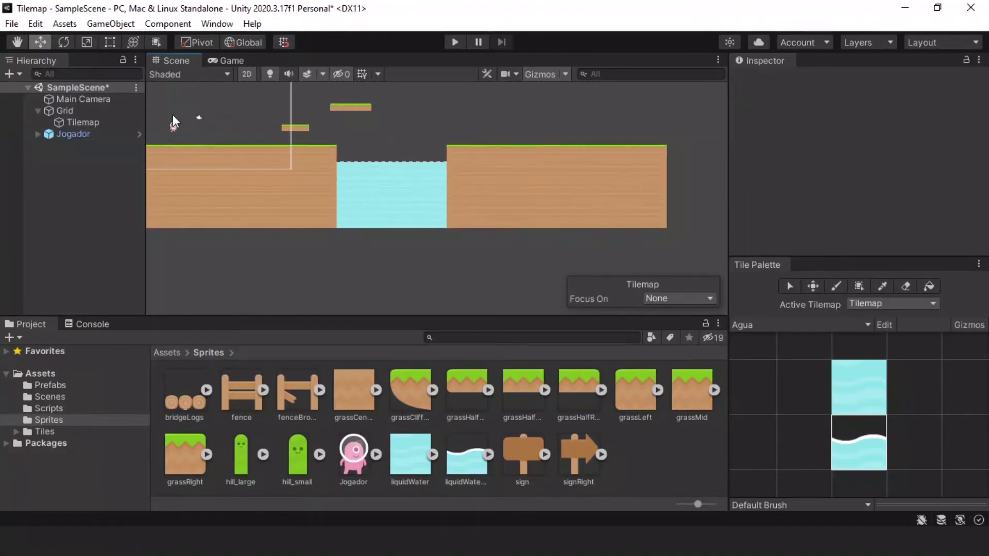
{"action": "left_click", "coordinate": [174, 125]}
{"action": "left_click_drag", "start_coordinate": [174, 125], "coordinate": [323, 130]}
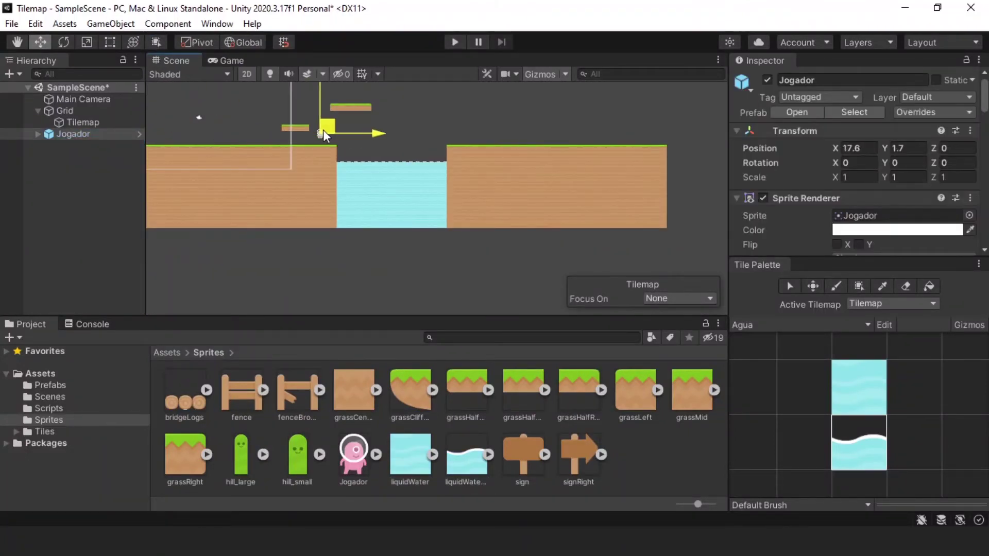
Step: Play the level and run the character right across the water, then back left
{"action": "left_click", "coordinate": [453, 42]}
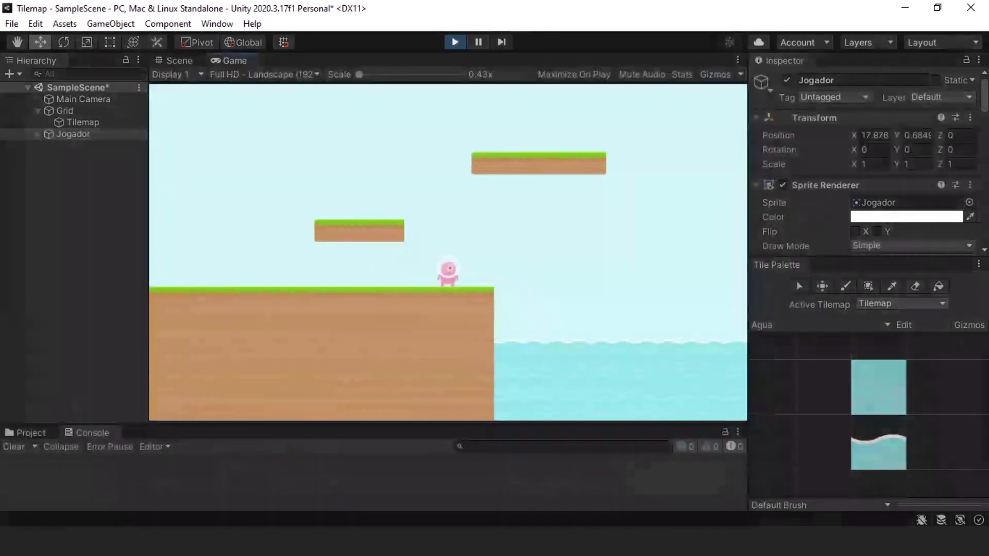
{"action": "key", "text": "Right"}
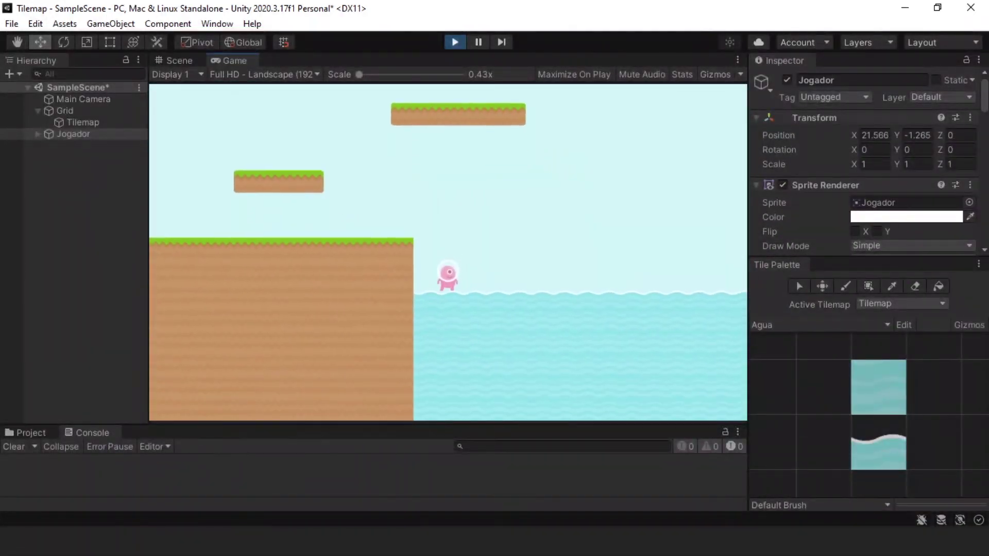
{"action": "key", "text": "Right"}
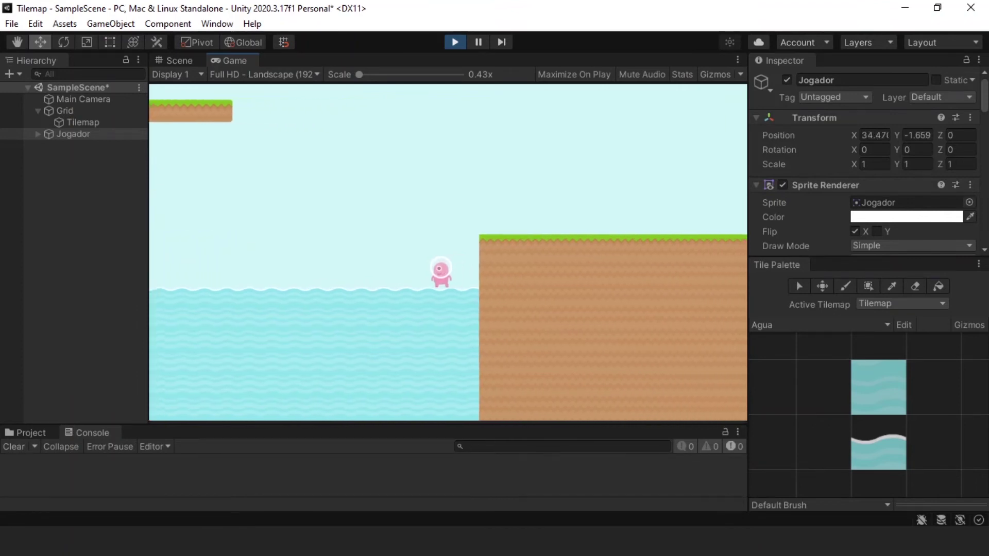
{"action": "key", "text": "Left"}
{"action": "key", "text": "Left"}
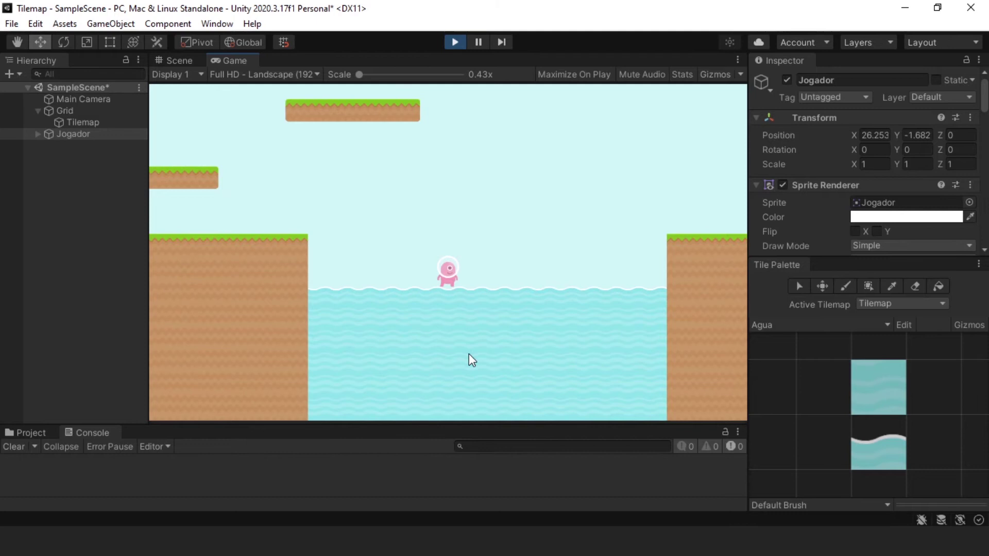
Step: Inspect the Tilemap object's collider components, then stop the play-test
{"action": "left_click", "coordinate": [110, 123]}
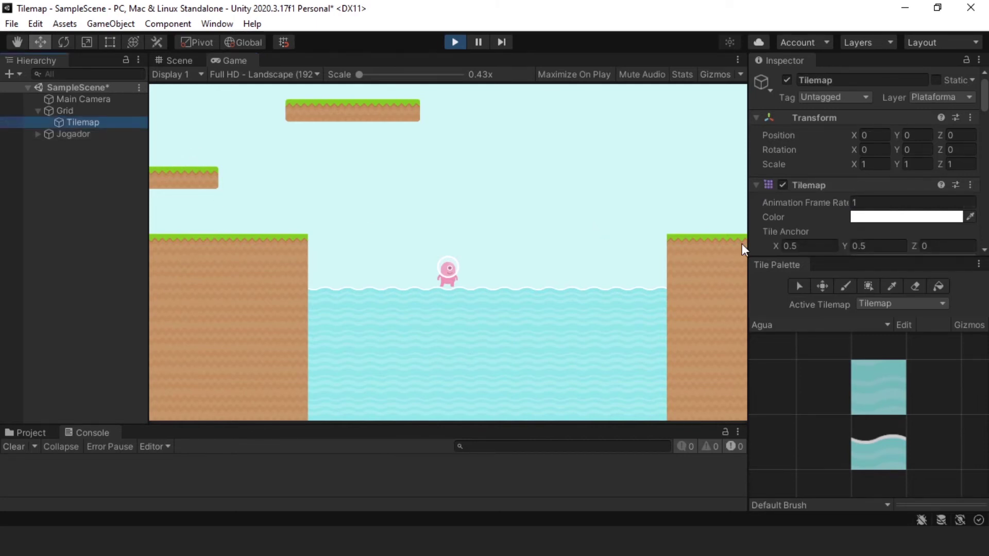
{"action": "left_click_drag", "start_coordinate": [826, 266], "coordinate": [863, 360]}
{"action": "scroll", "coordinate": [851, 268], "scroll_direction": "down", "scroll_amount": 5}
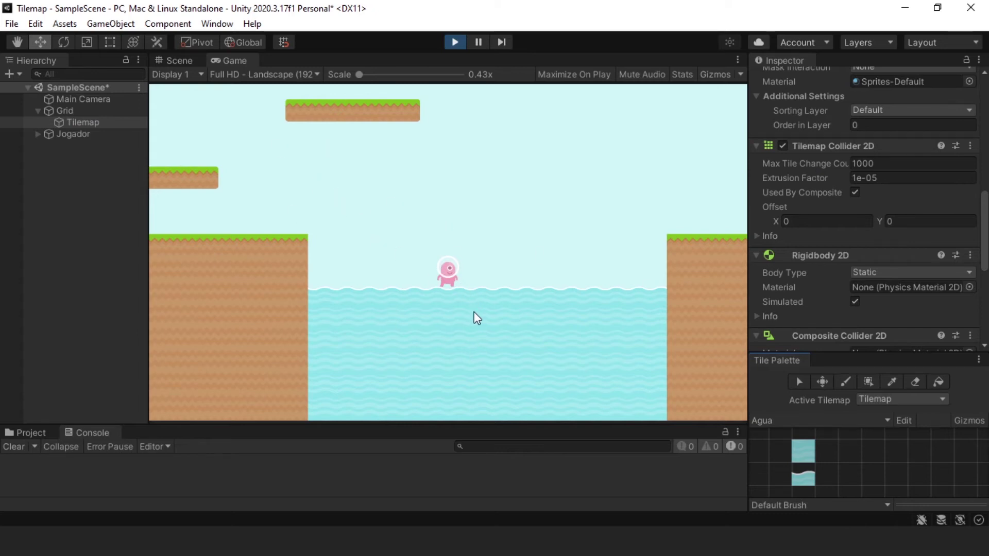
{"action": "left_click", "coordinate": [91, 125]}
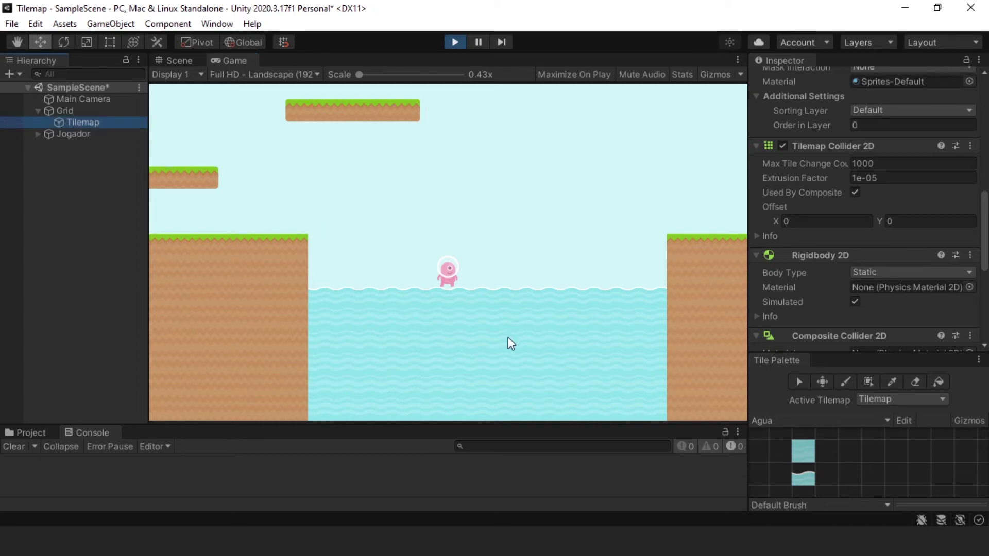
{"action": "left_click_drag", "start_coordinate": [517, 421], "coordinate": [515, 306]}
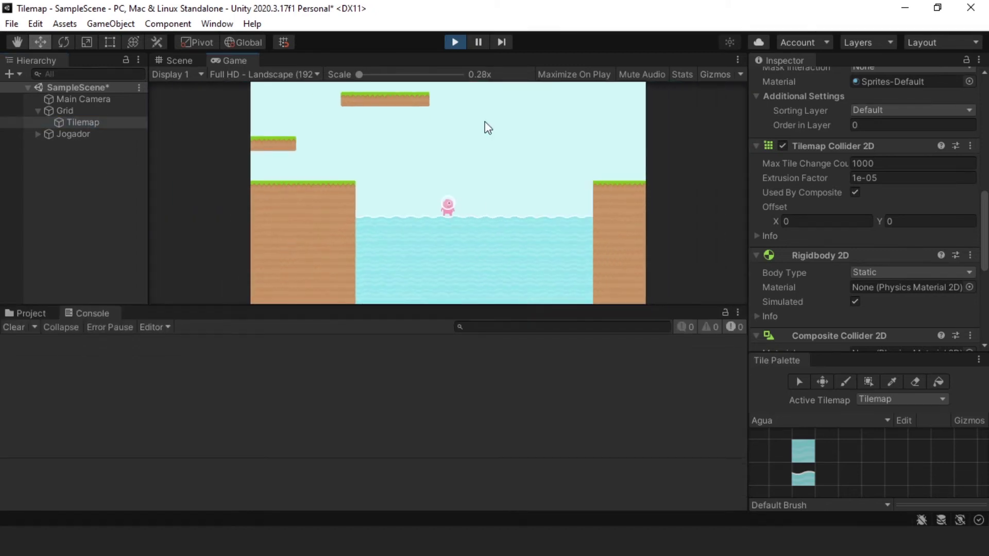
{"action": "left_click", "coordinate": [457, 41]}
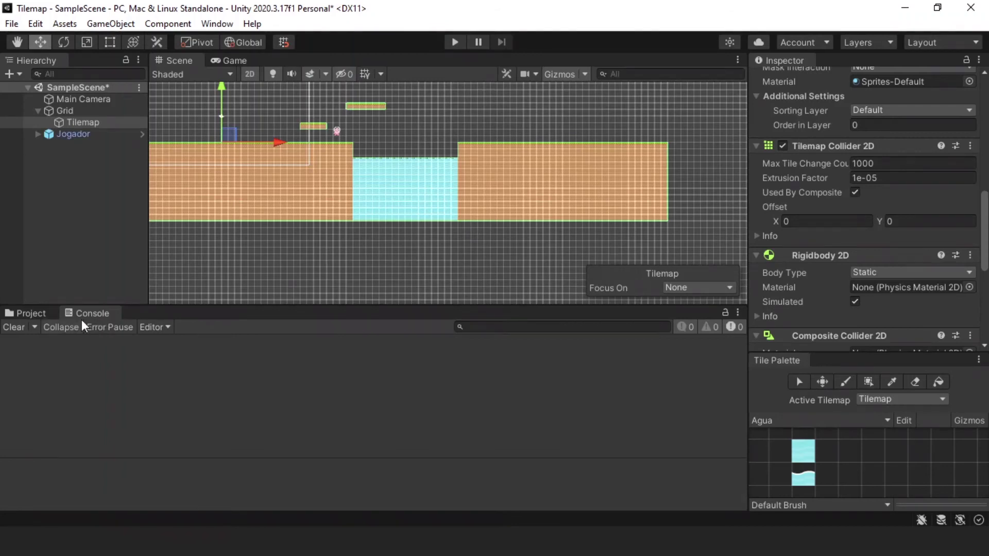
Step: In Assets > Tiles, delete the Jogador tile asset
{"action": "left_click", "coordinate": [31, 313]}
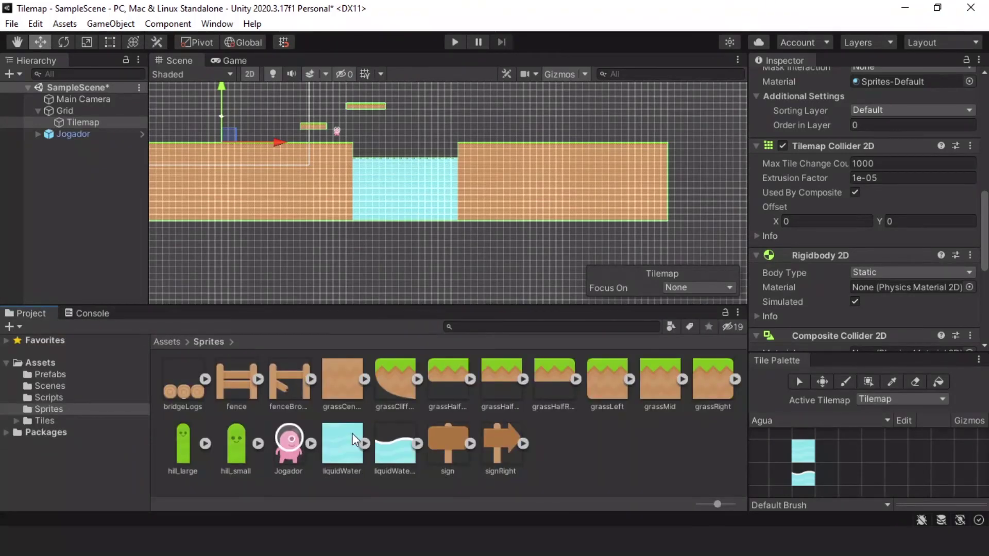
{"action": "left_click", "coordinate": [352, 434]}
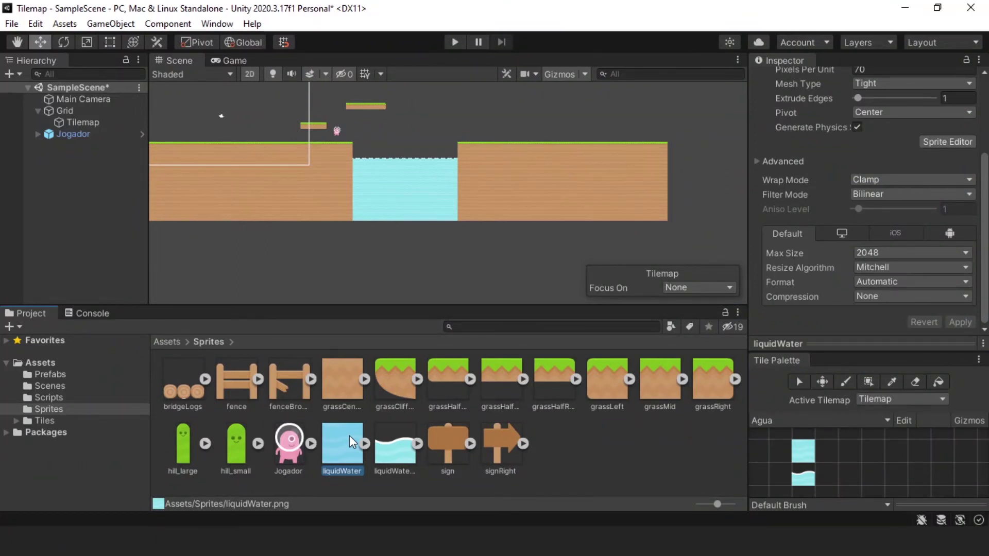
{"action": "left_click", "coordinate": [67, 420]}
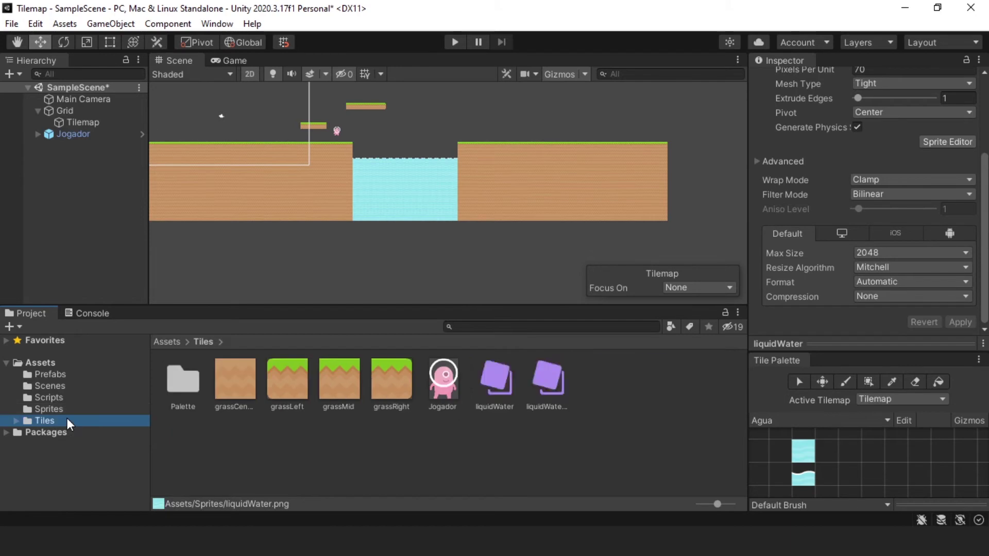
{"action": "left_click", "coordinate": [391, 397]}
{"action": "left_click", "coordinate": [241, 393], "text": "shift"}
{"action": "left_click", "coordinate": [437, 421]}
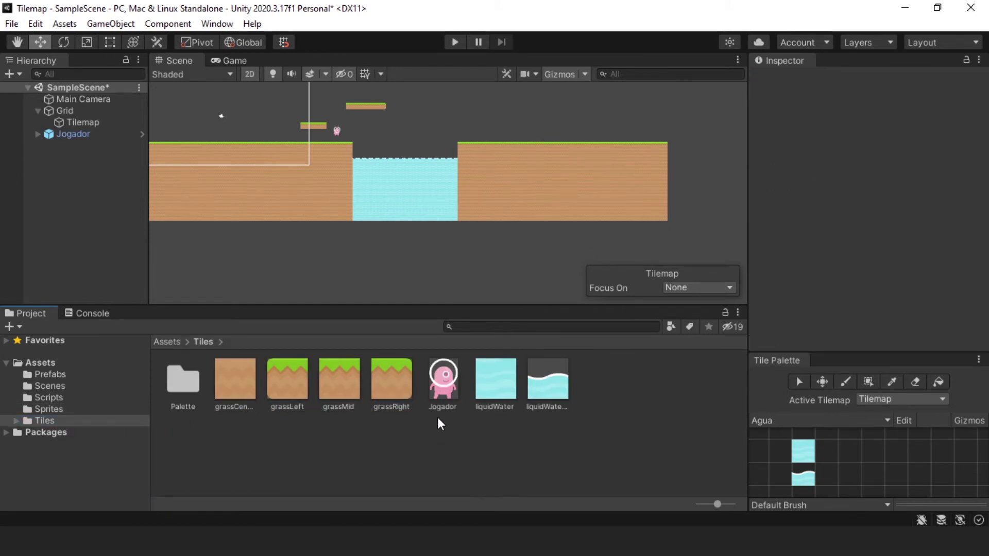
{"action": "left_click", "coordinate": [444, 402]}
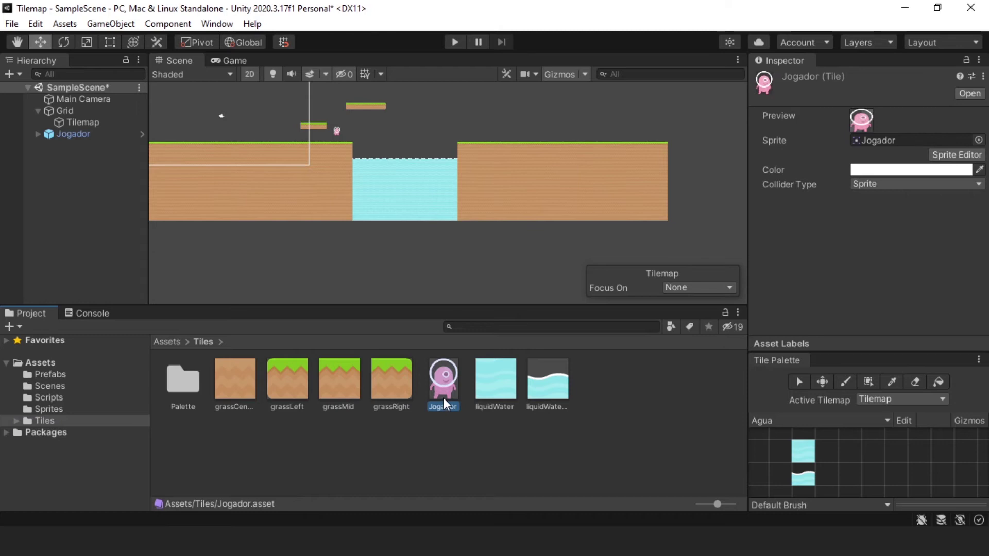
{"action": "key", "text": "Delete"}
{"action": "key", "text": "Return"}
Step: Compare the wave-top and liquidWater tiles' properties in the Inspector
{"action": "left_click", "coordinate": [444, 400]}
{"action": "left_click", "coordinate": [493, 394]}
{"action": "left_click", "coordinate": [447, 394]}
{"action": "left_click", "coordinate": [447, 392]}
{"action": "left_click", "coordinate": [488, 392]}
{"action": "left_click", "coordinate": [450, 376]}
{"action": "left_click", "coordinate": [484, 384]}
{"action": "left_click", "coordinate": [446, 379]}
{"action": "left_click", "coordinate": [481, 381]}
{"action": "left_click", "coordinate": [434, 379]}
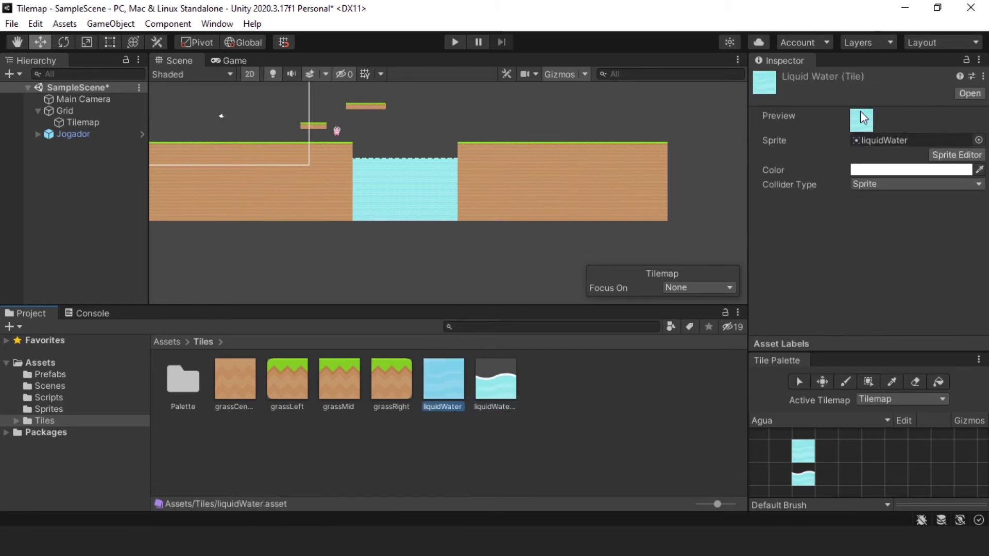
Step: Locate the water tile's sprite, then reselect liquidWater and open its Color setting
{"action": "left_click", "coordinate": [868, 138]}
{"action": "left_click", "coordinate": [365, 444]}
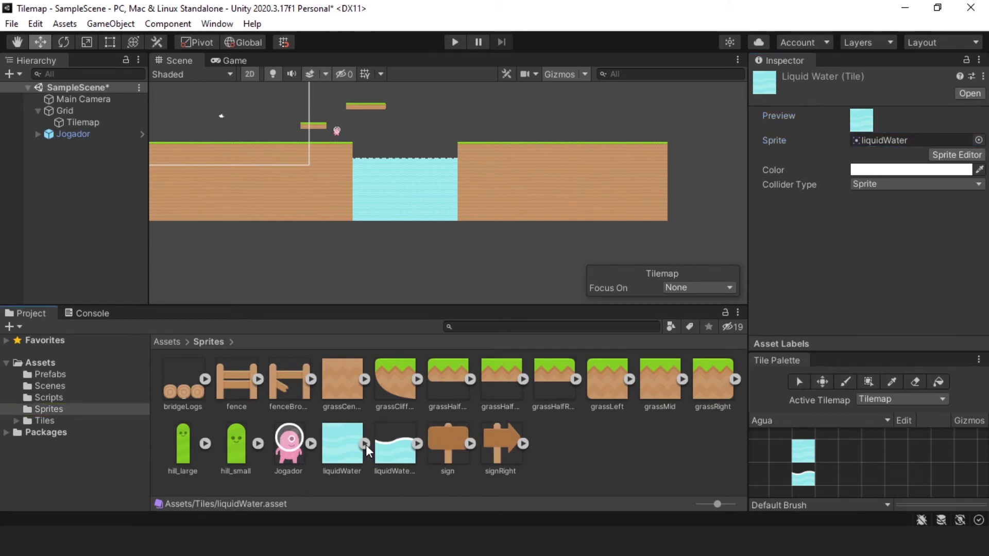
{"action": "left_click", "coordinate": [52, 421]}
{"action": "left_click", "coordinate": [445, 400]}
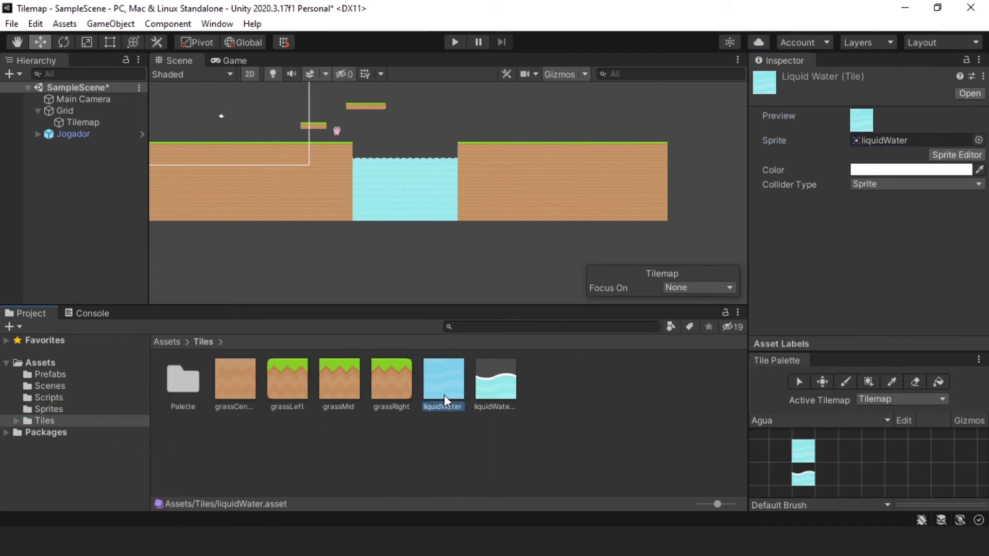
{"action": "left_click", "coordinate": [867, 171]}
{"action": "mouse_move", "coordinate": [886, 280]}
{"action": "left_mouse_down"}
{"action": "mouse_move", "coordinate": [926, 231]}
{"action": "mouse_move", "coordinate": [921, 267]}
{"action": "left_mouse_up"}
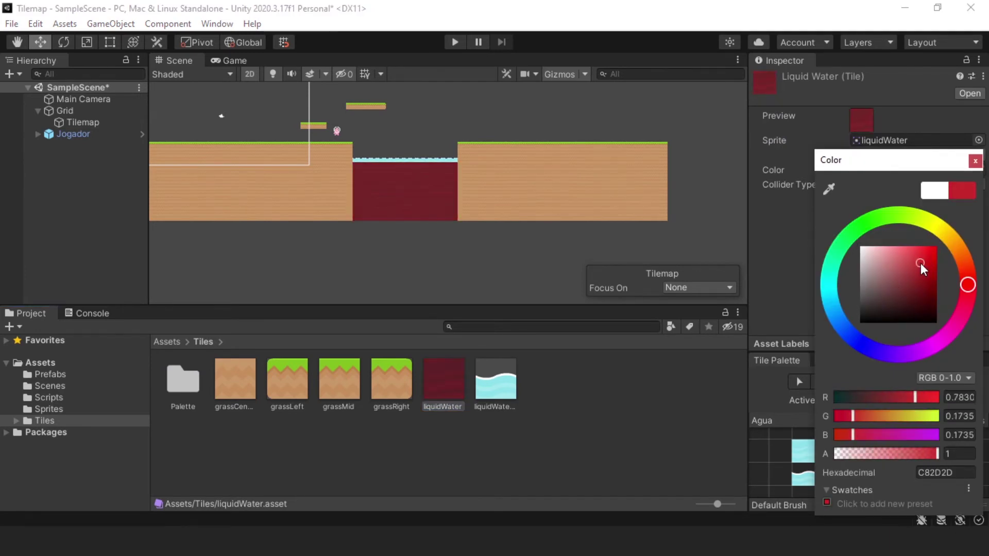
{"action": "left_click", "coordinate": [934, 190]}
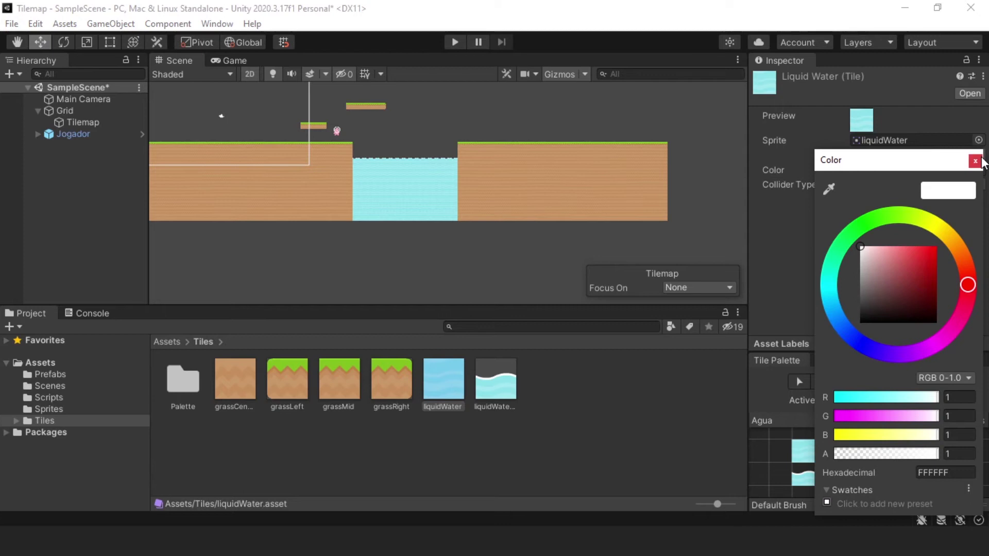
{"action": "left_click", "coordinate": [976, 161]}
{"action": "left_click", "coordinate": [804, 187]}
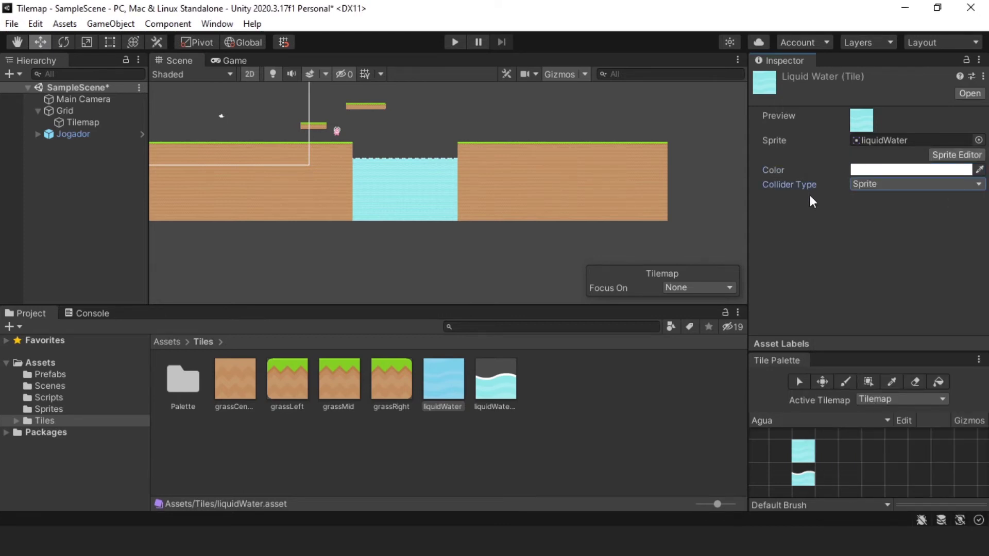
{"action": "left_click", "coordinate": [379, 381]}
{"action": "left_click", "coordinate": [435, 381]}
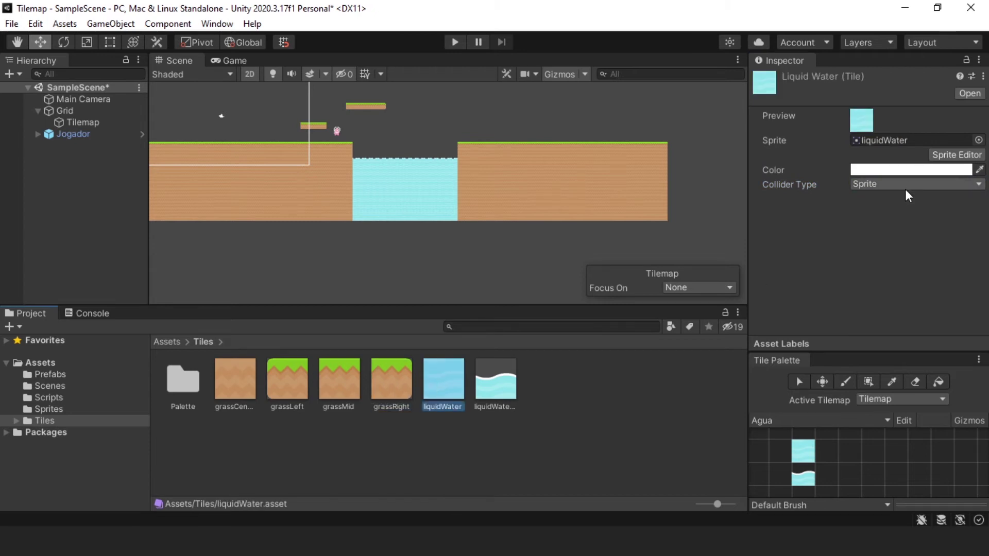
{"action": "scroll", "coordinate": [415, 216], "scroll_direction": "up", "scroll_amount": 5}
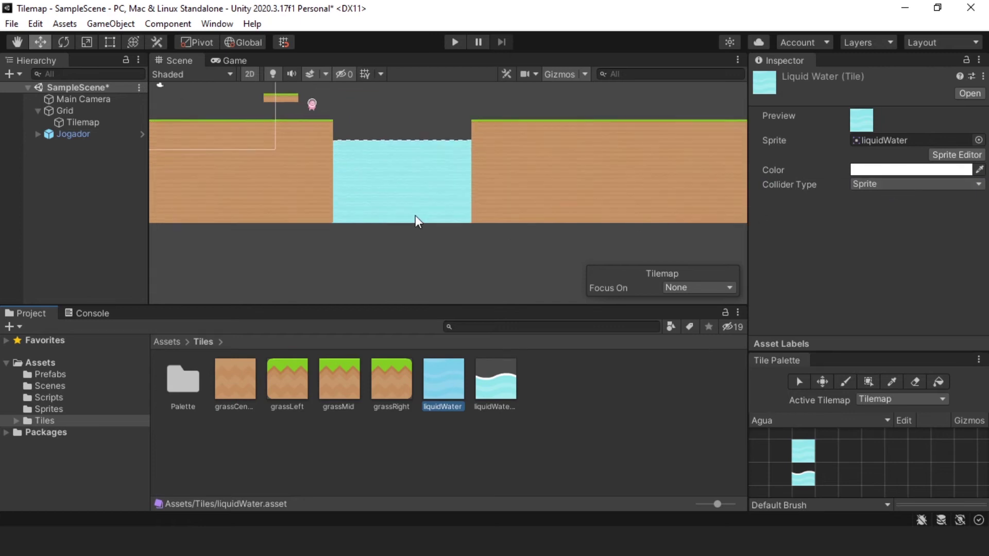
{"action": "scroll", "coordinate": [397, 254], "scroll_direction": "down", "scroll_amount": 5}
{"action": "scroll", "coordinate": [346, 221], "scroll_direction": "up", "scroll_amount": 3}
{"action": "scroll", "coordinate": [346, 221], "scroll_direction": "up", "scroll_amount": 3}
{"action": "scroll", "coordinate": [318, 222], "scroll_direction": "up", "scroll_amount": 2}
{"action": "scroll", "coordinate": [316, 215], "scroll_direction": "up", "scroll_amount": 1}
{"action": "left_click", "coordinate": [62, 122]}
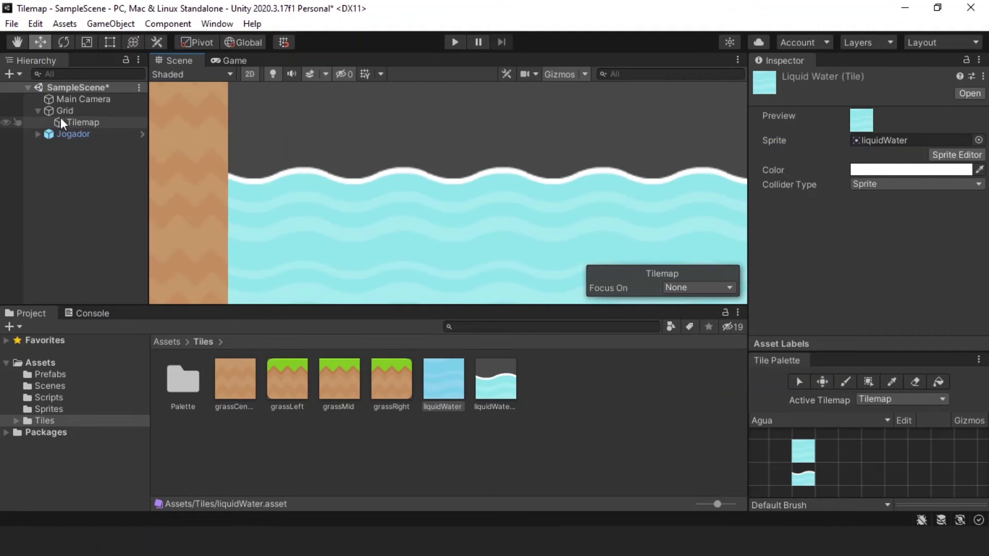
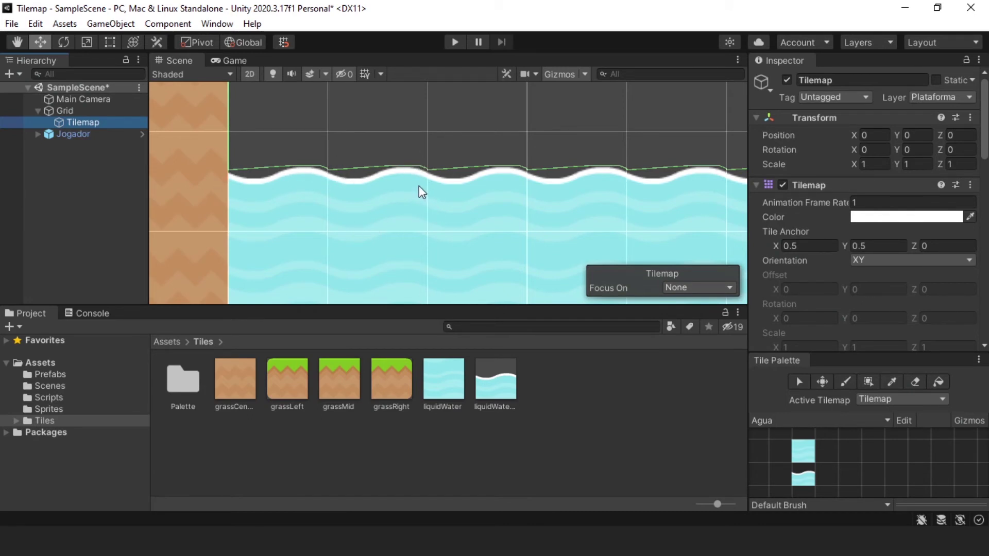
Step: Give the liquidWaterTop_mid tile a Grid collider and inspect the water edge in the scene
{"action": "left_click", "coordinate": [487, 379]}
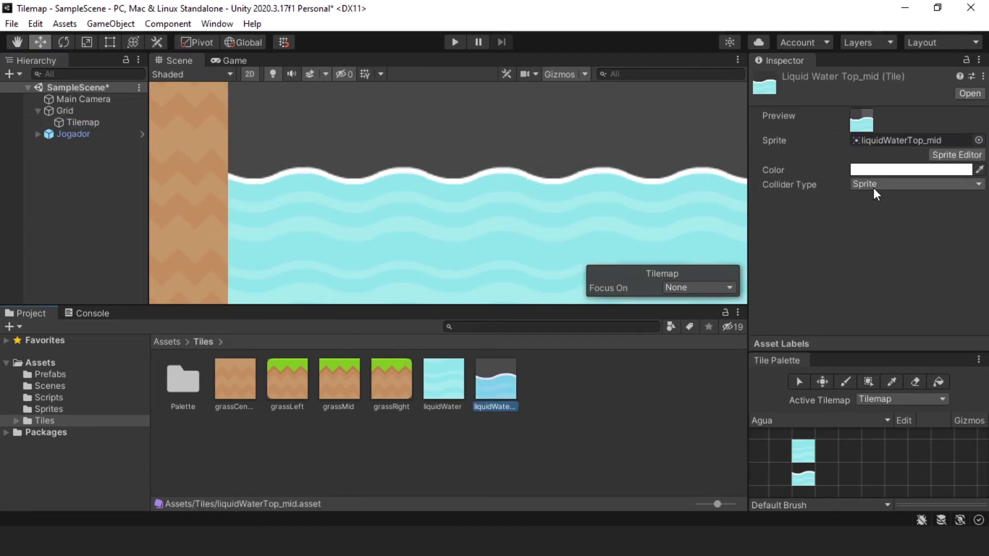
{"action": "left_click", "coordinate": [874, 191]}
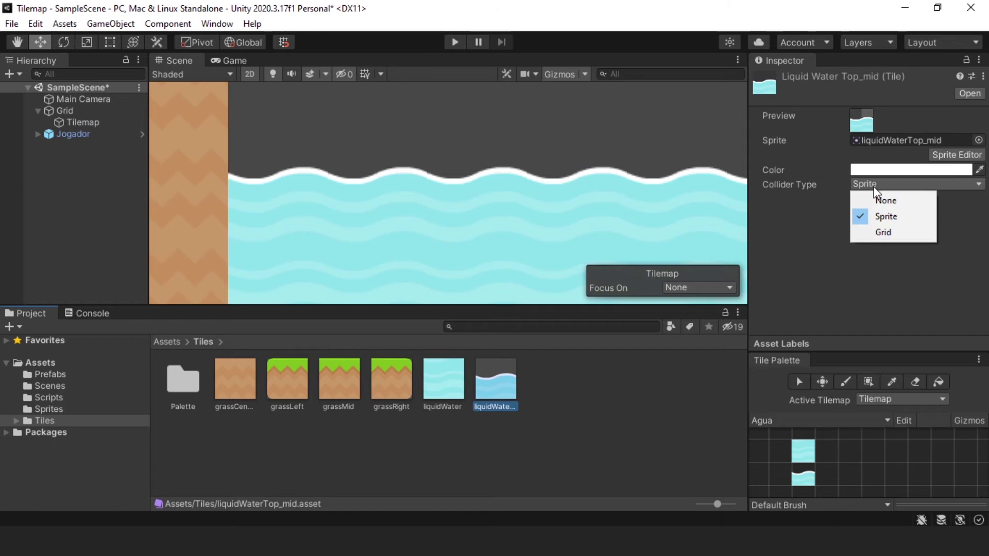
{"action": "left_click", "coordinate": [884, 233]}
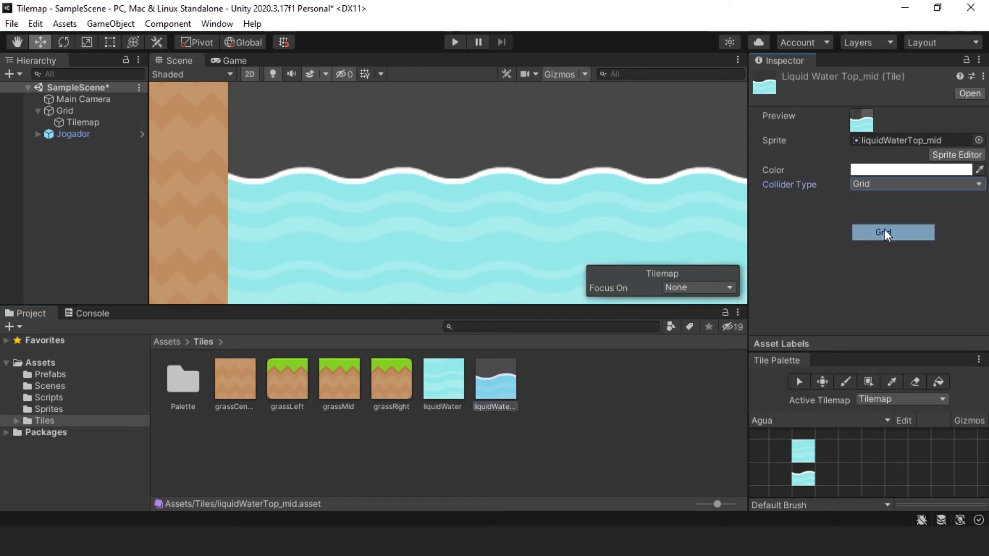
{"action": "left_click", "coordinate": [72, 122]}
{"action": "scroll", "coordinate": [325, 178], "scroll_direction": "down", "scroll_amount": 2}
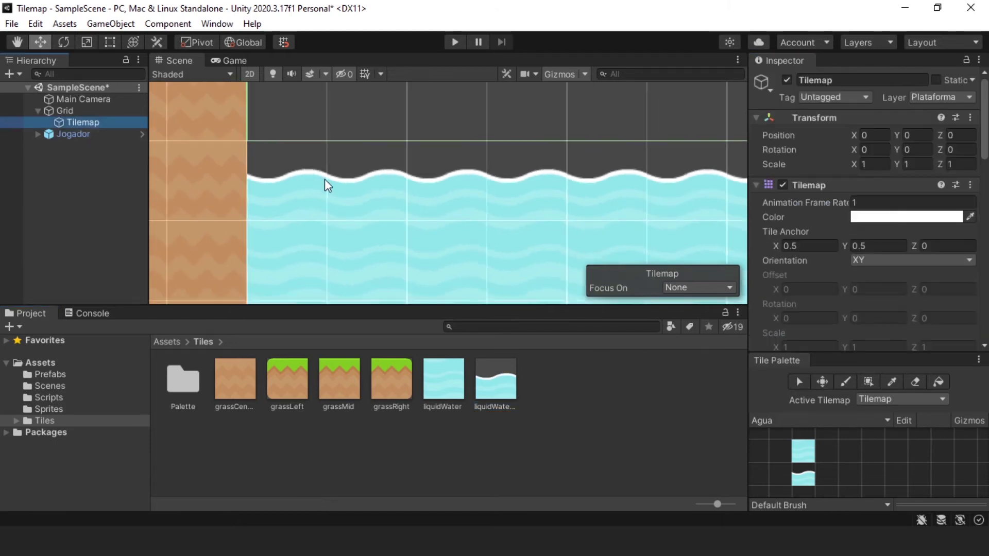
{"action": "scroll", "coordinate": [320, 171], "scroll_direction": "down", "scroll_amount": 2}
{"action": "scroll", "coordinate": [277, 149], "scroll_direction": "down", "scroll_amount": 1}
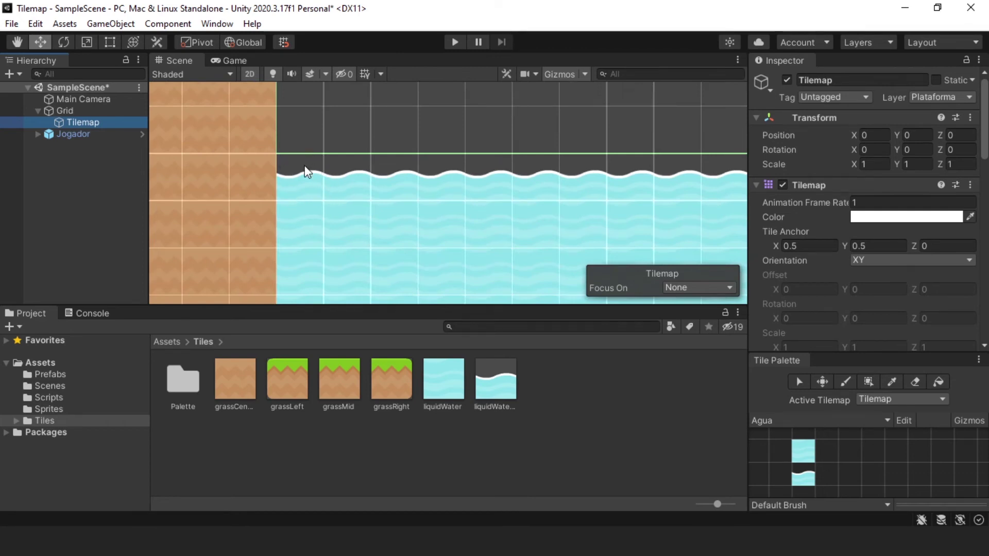
{"action": "scroll", "coordinate": [281, 170], "scroll_direction": "up", "scroll_amount": 3}
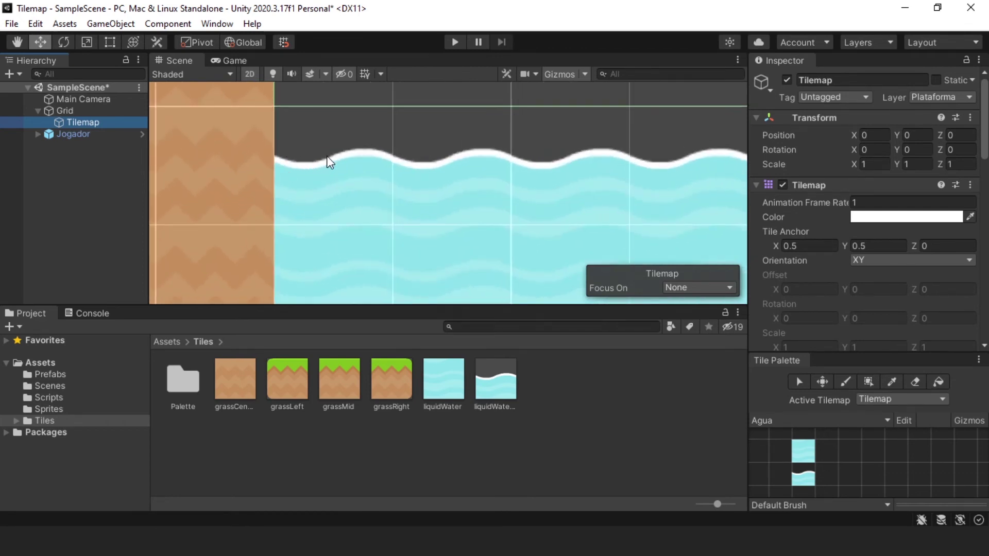
{"action": "middle_click_drag", "start_coordinate": [373, 155], "coordinate": [368, 177]}
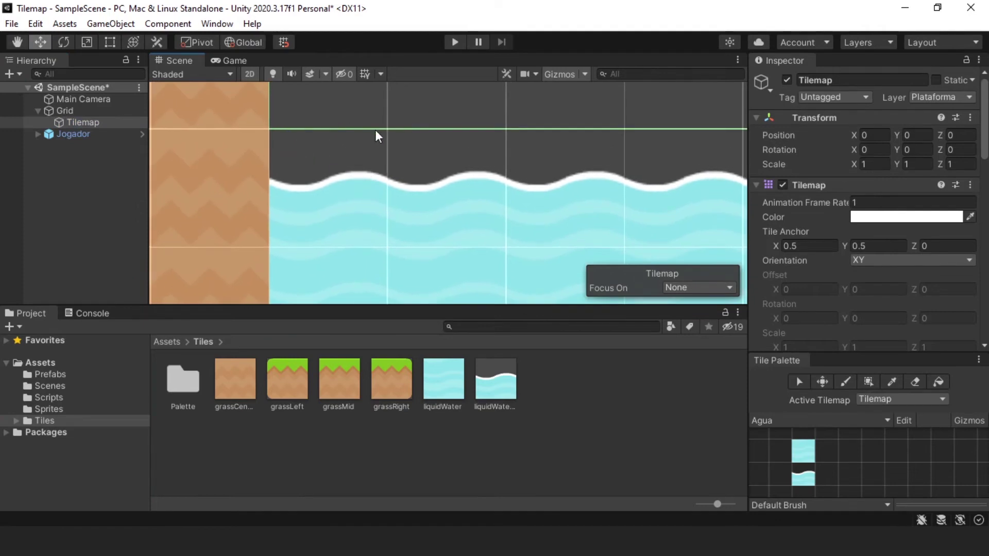
Step: Change the liquidWaterTop_mid tile's Collider Type to None
{"action": "left_click", "coordinate": [485, 392]}
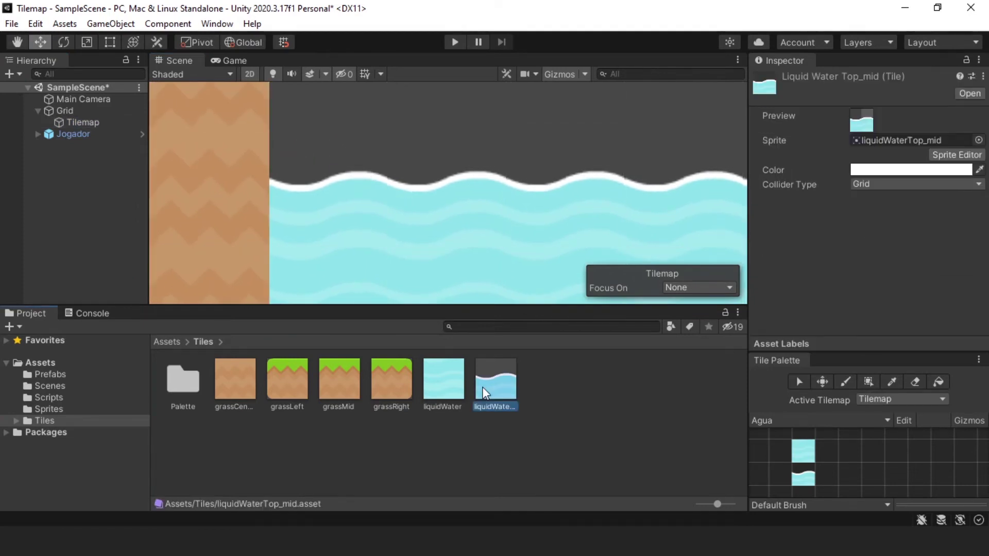
{"action": "left_click", "coordinate": [866, 184]}
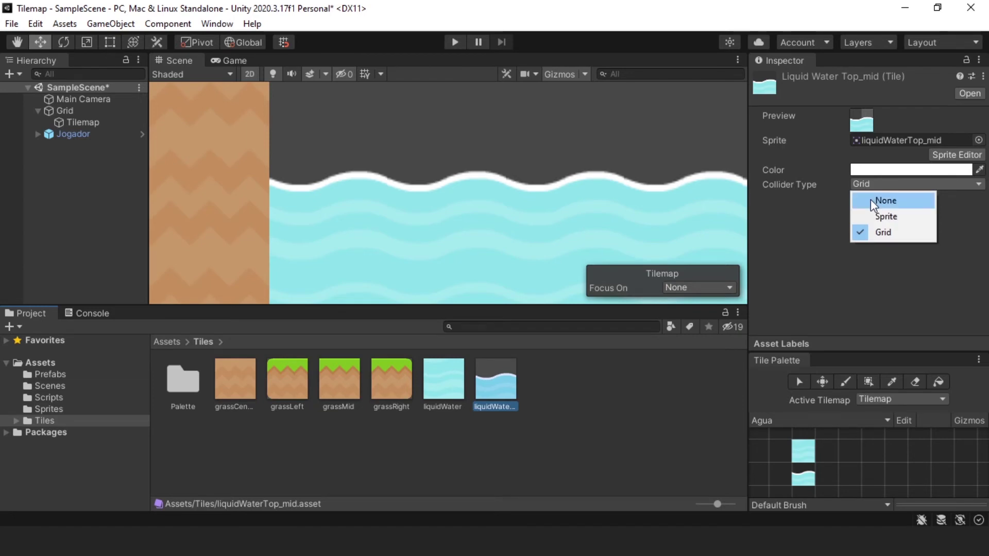
{"action": "left_click", "coordinate": [871, 201]}
{"action": "left_click", "coordinate": [82, 122]}
{"action": "scroll", "coordinate": [339, 176], "scroll_direction": "down", "scroll_amount": 2}
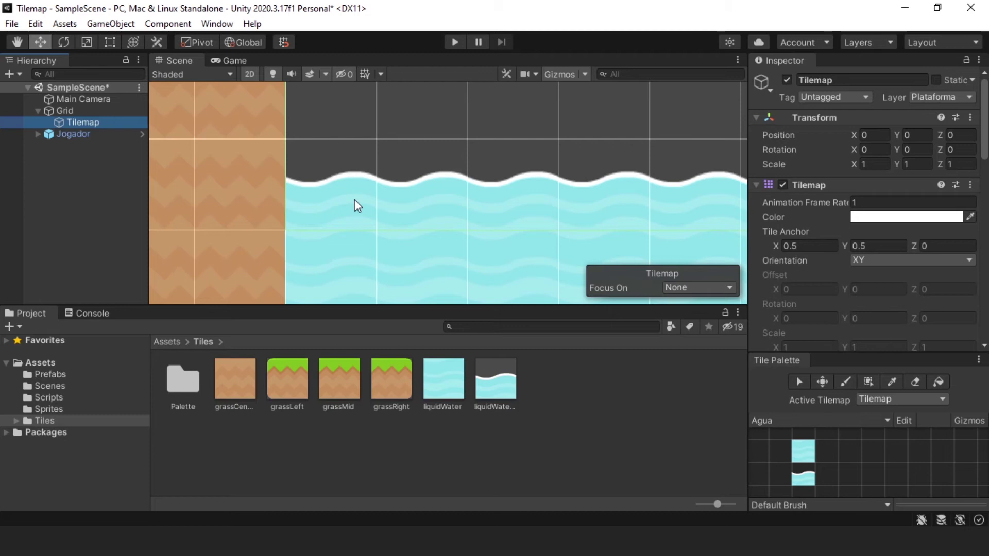
{"action": "scroll", "coordinate": [354, 199], "scroll_direction": "up", "scroll_amount": 3}
{"action": "scroll", "coordinate": [377, 201], "scroll_direction": "up", "scroll_amount": 2}
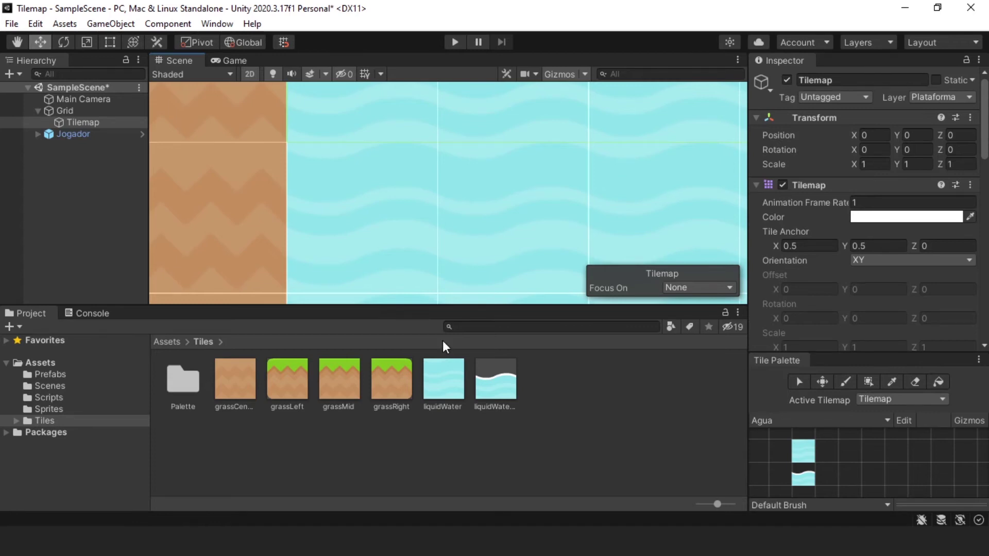
Step: Set the liquidWater tile's Collider Type to None and compare both water tiles
{"action": "left_click", "coordinate": [443, 364]}
{"action": "left_click", "coordinate": [894, 184]}
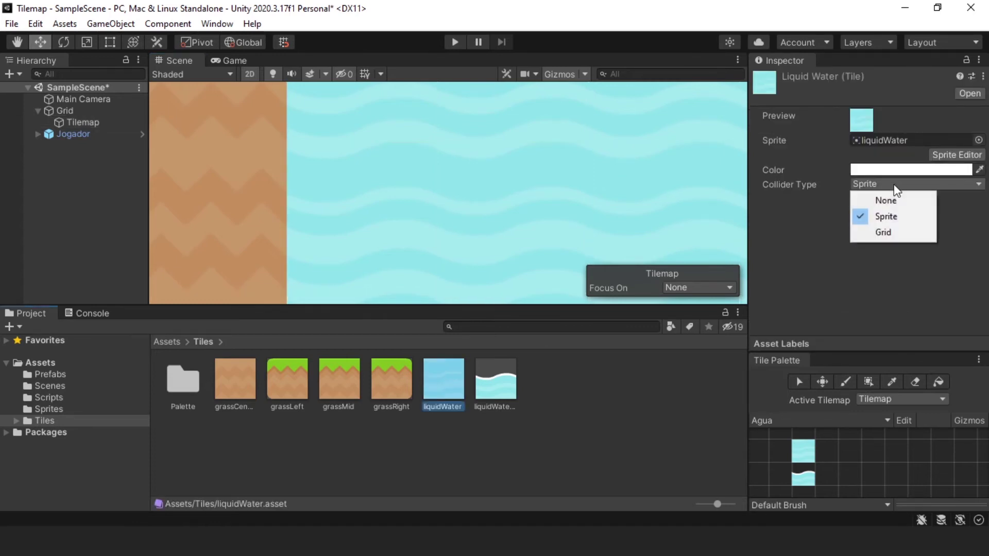
{"action": "left_click", "coordinate": [896, 199]}
{"action": "left_click", "coordinate": [504, 381]}
{"action": "left_click", "coordinate": [444, 388]}
{"action": "left_click", "coordinate": [502, 386]}
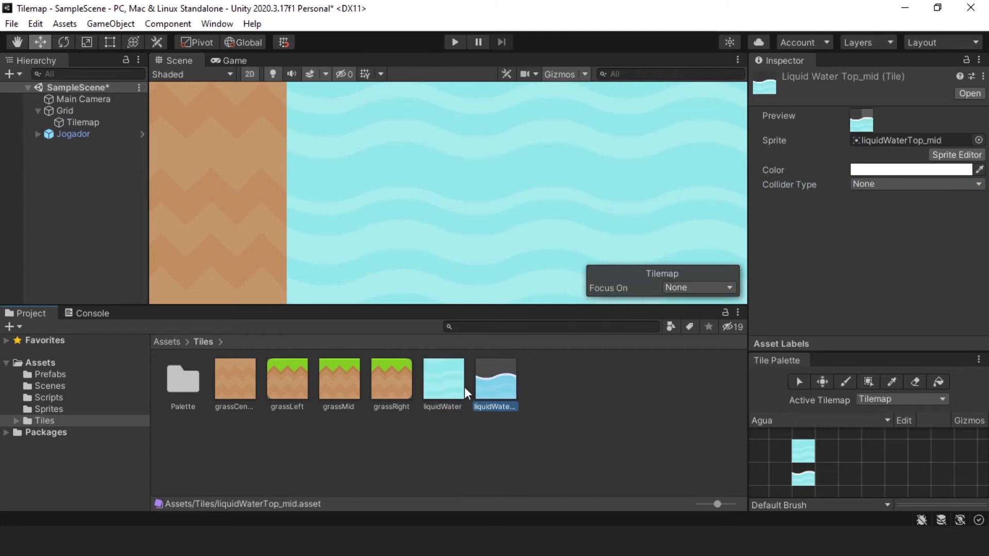
Step: Check that the grass tiles, including grassCenter, keep their colliders, then save the scene
{"action": "left_click", "coordinate": [405, 374]}
{"action": "left_click", "coordinate": [336, 380]}
{"action": "left_click", "coordinate": [300, 381]}
{"action": "left_click", "coordinate": [218, 388]}
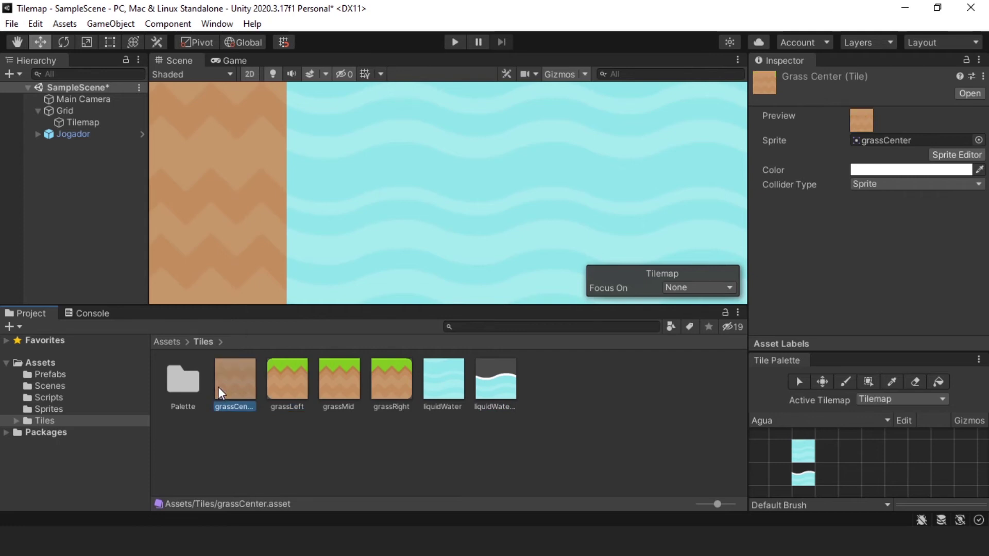
{"action": "scroll", "coordinate": [400, 227], "scroll_direction": "down", "scroll_amount": 5}
{"action": "scroll", "coordinate": [399, 227], "scroll_direction": "down", "scroll_amount": 5}
{"action": "key", "text": "ctrl+s"}
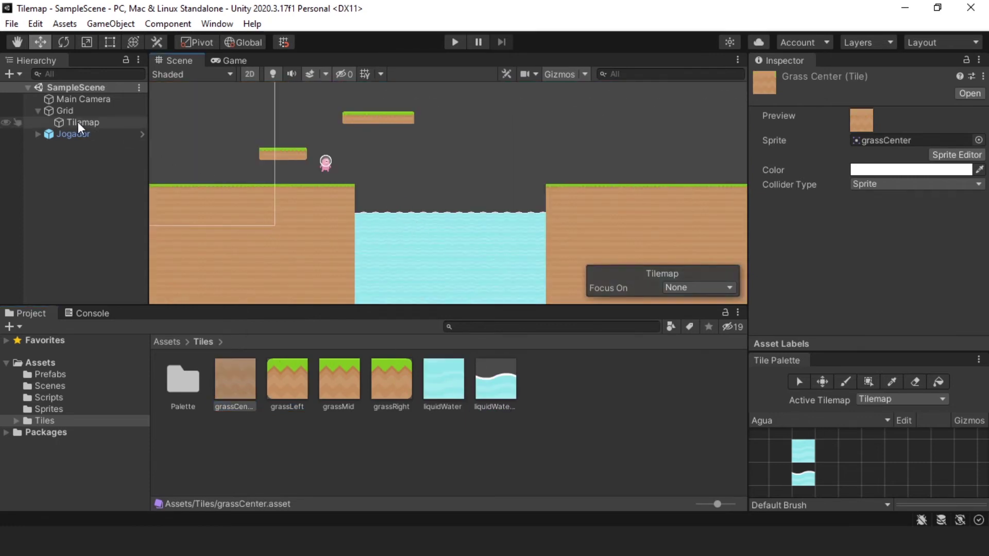
Step: Playtest the level by jumping left and walking right into the water, then stop Play mode
{"action": "key", "text": "ctrl+p"}
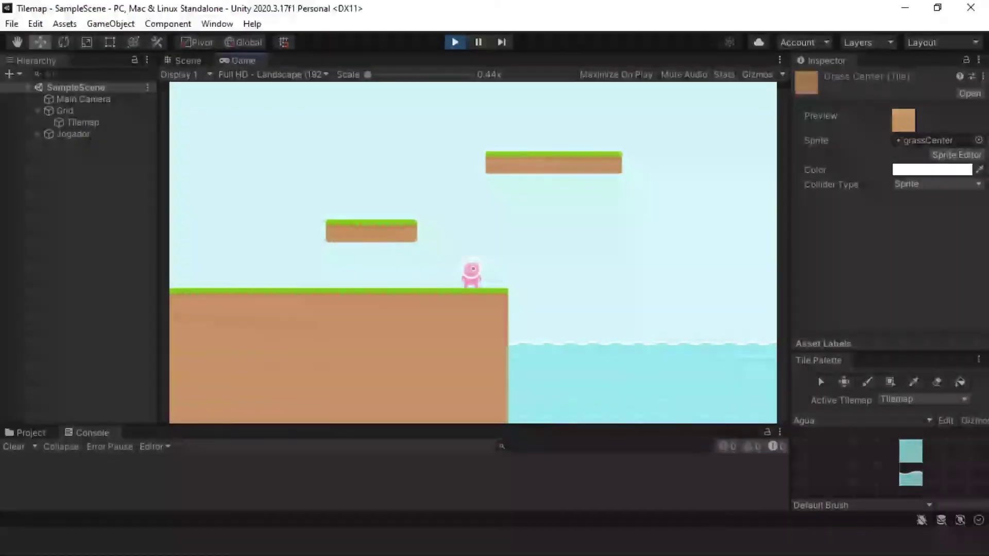
{"action": "key", "text": "space"}
{"action": "key", "text": "Left"}
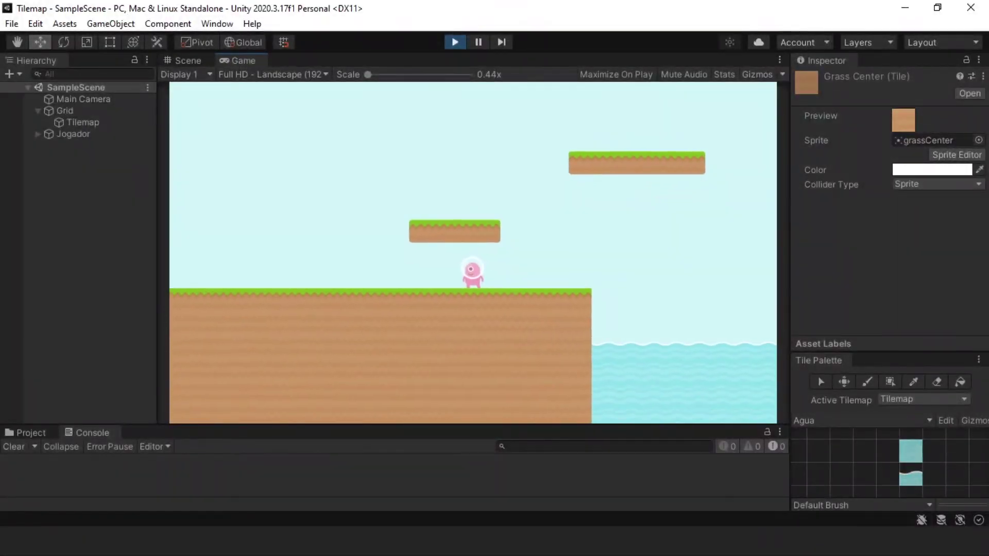
{"action": "key", "text": "Right"}
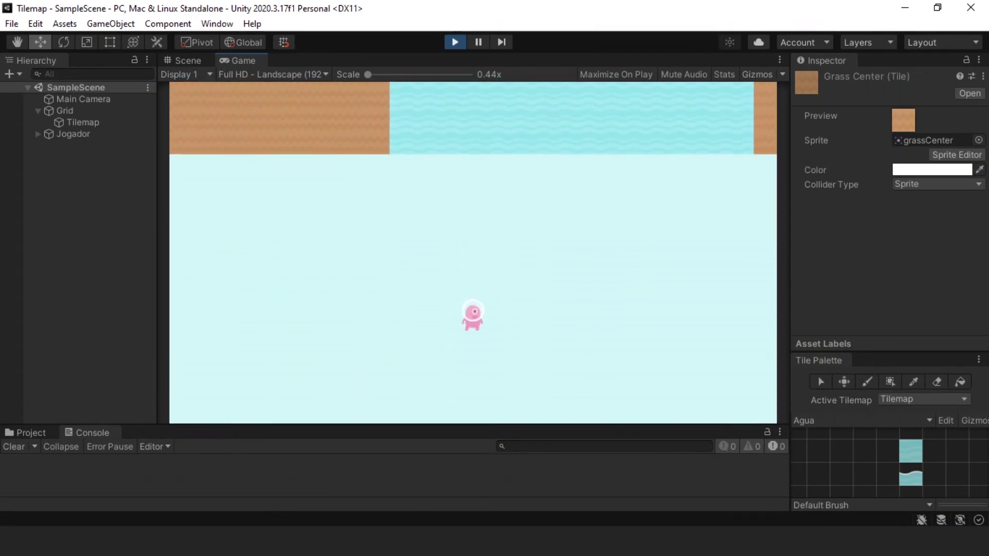
{"action": "key", "text": "ctrl+p"}
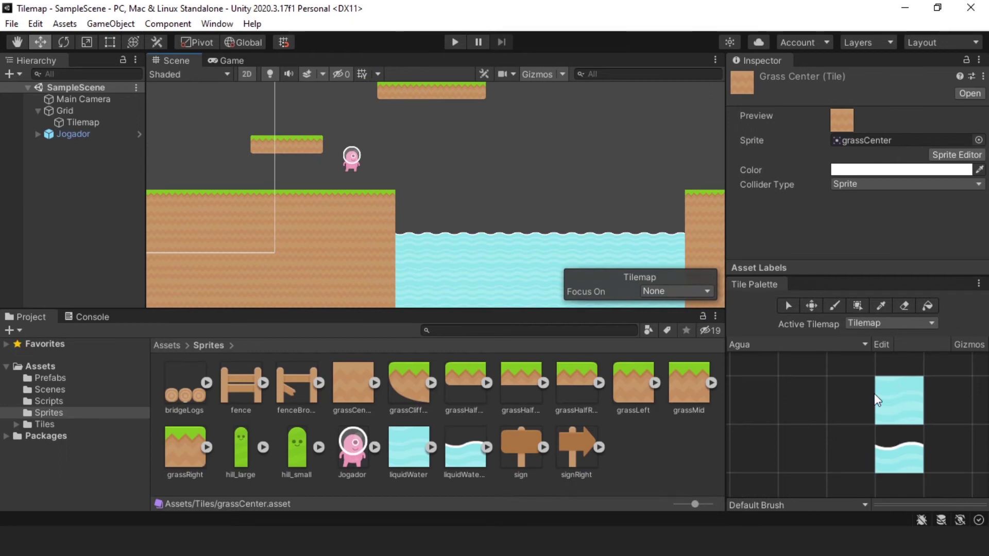
Step: Create a tile palette named 'Cenario' and save it in Assets/Tiles/Palette
{"action": "left_click", "coordinate": [765, 346]}
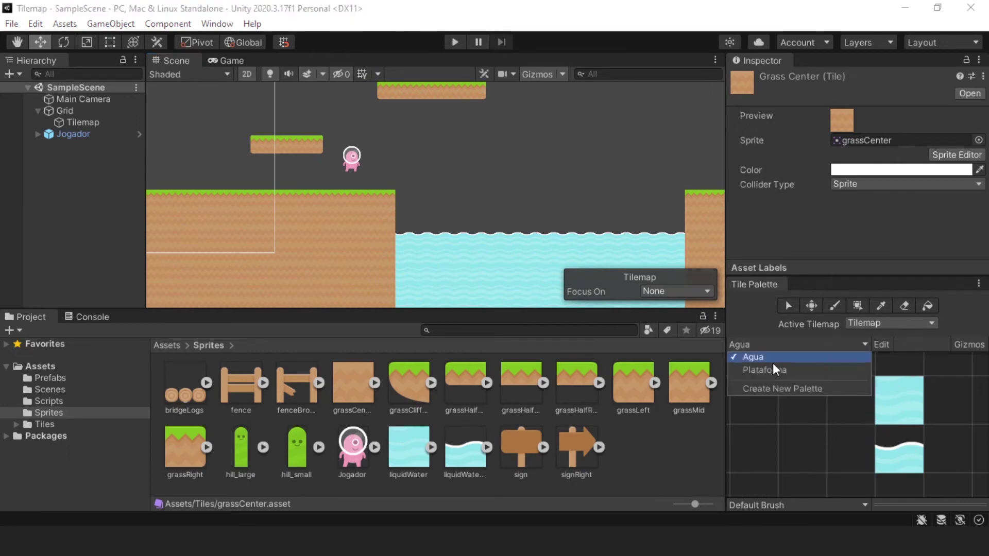
{"action": "left_click", "coordinate": [781, 390]}
{"action": "left_click", "coordinate": [850, 376]}
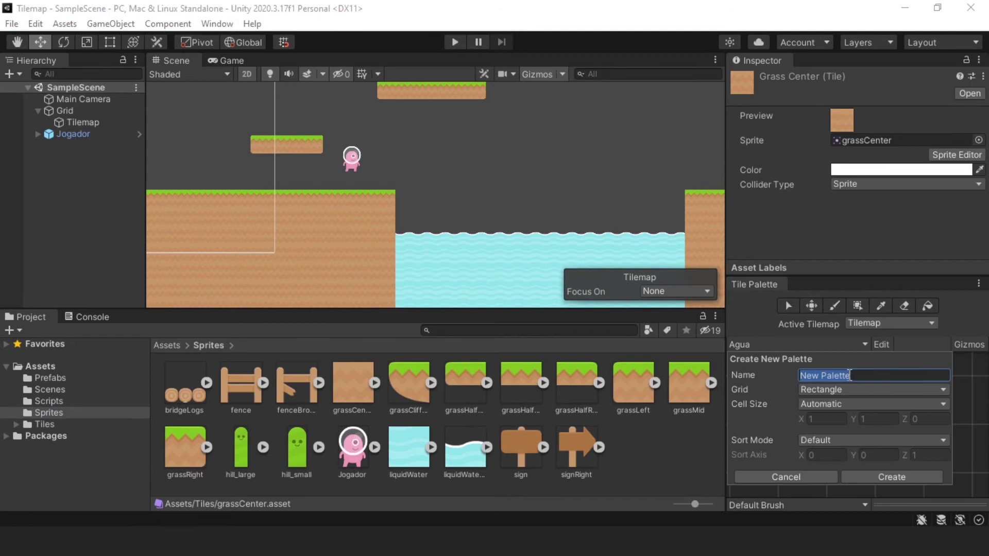
{"action": "type", "text": "Cenario"}
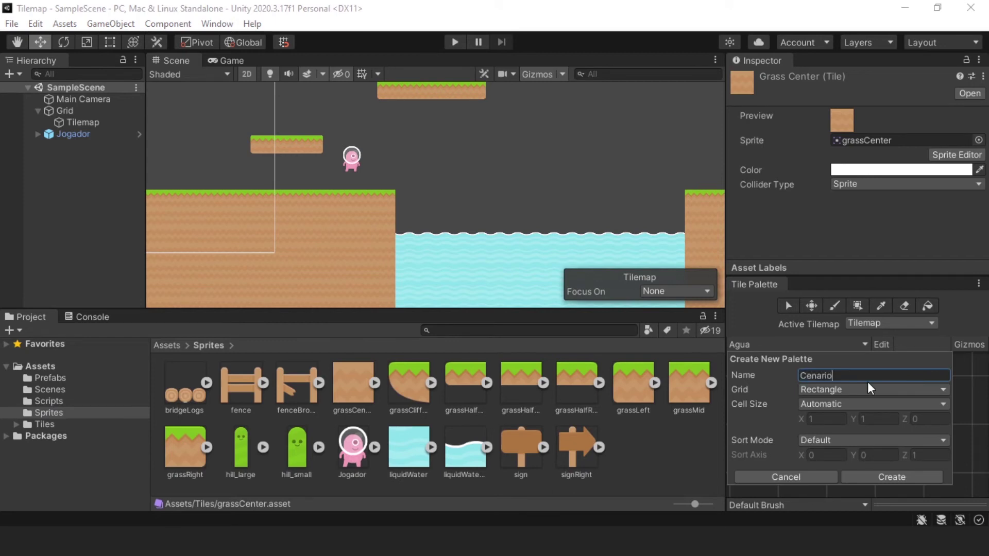
{"action": "left_click", "coordinate": [891, 478]}
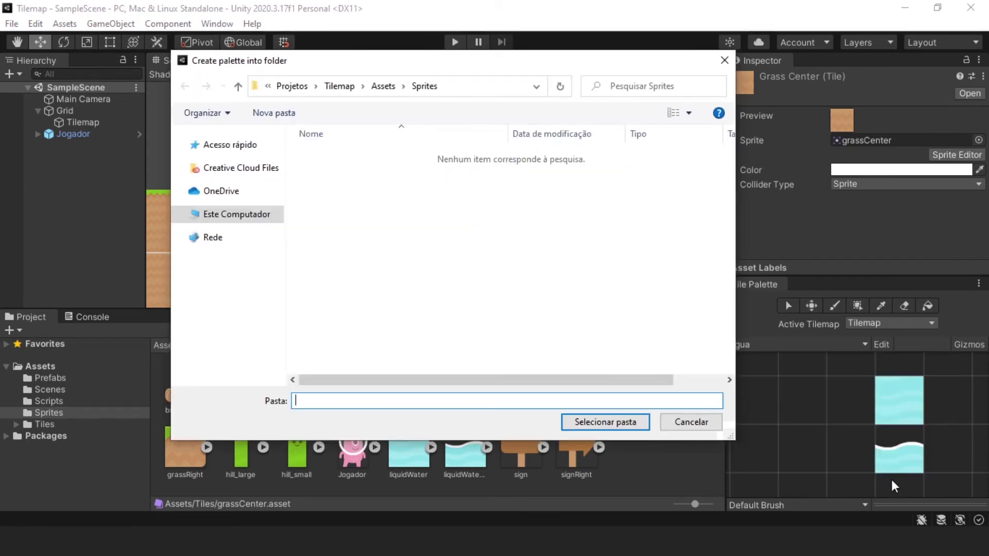
{"action": "left_click", "coordinate": [383, 86]}
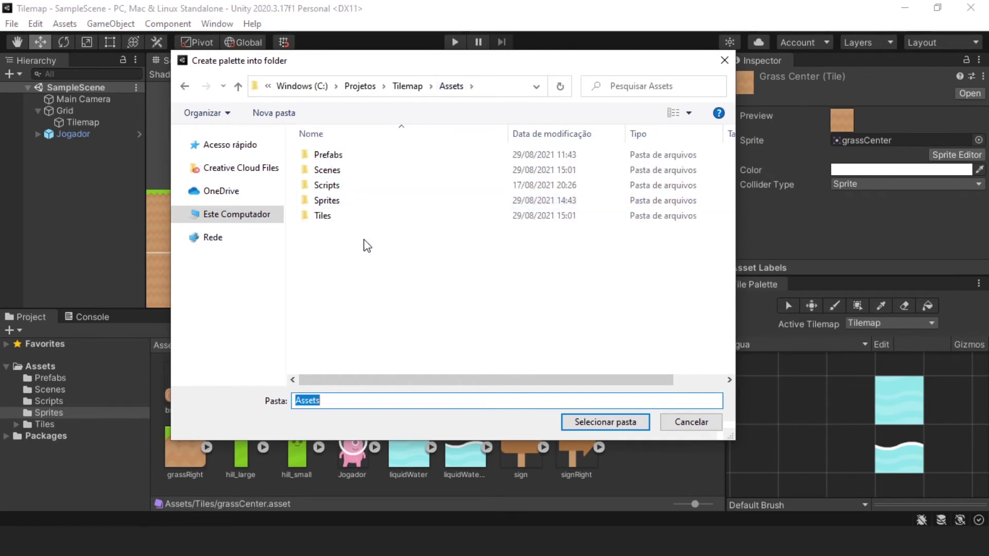
{"action": "double_click", "coordinate": [354, 221]}
{"action": "double_click", "coordinate": [338, 159]}
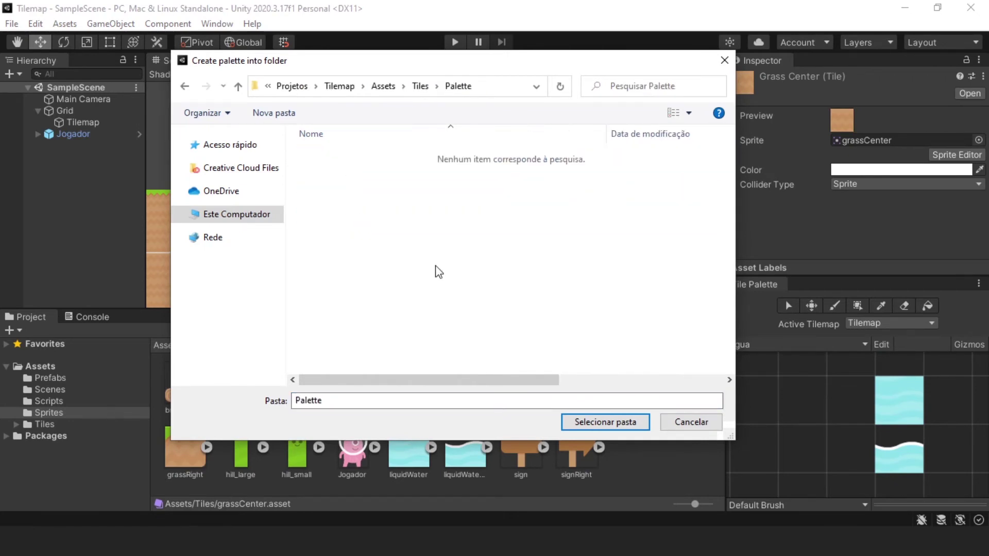
{"action": "left_click", "coordinate": [585, 429]}
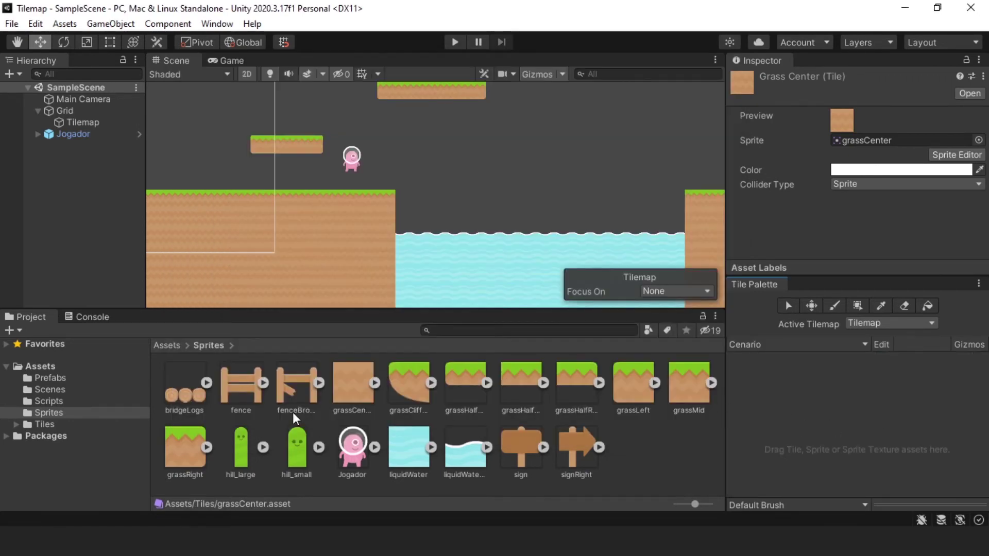
{"action": "left_click", "coordinate": [193, 401]}
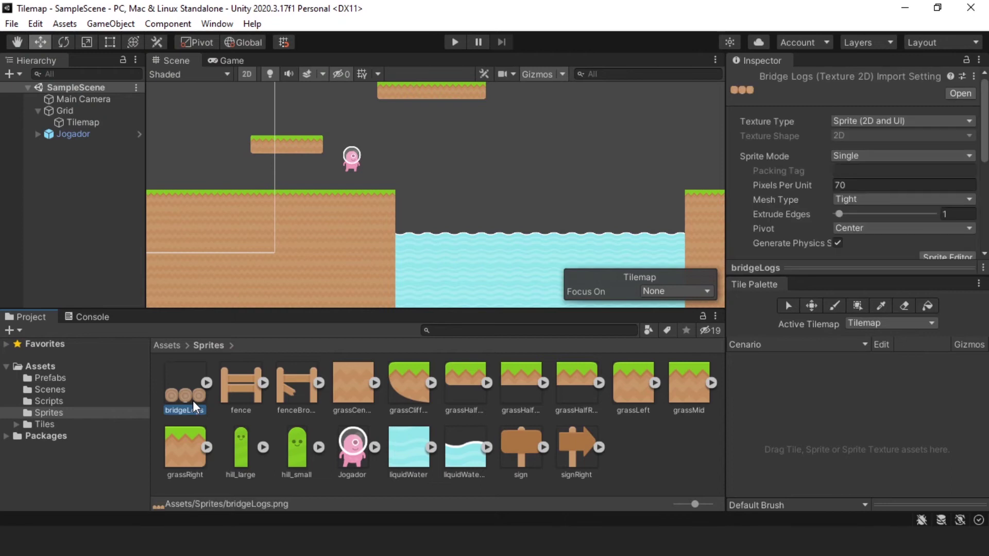
Step: Select the fence, fenceBroken, sign, signRight, hill_small and hill_large sprites
{"action": "left_click", "coordinate": [239, 400]}
{"action": "left_click", "coordinate": [295, 393], "text": "ctrl"}
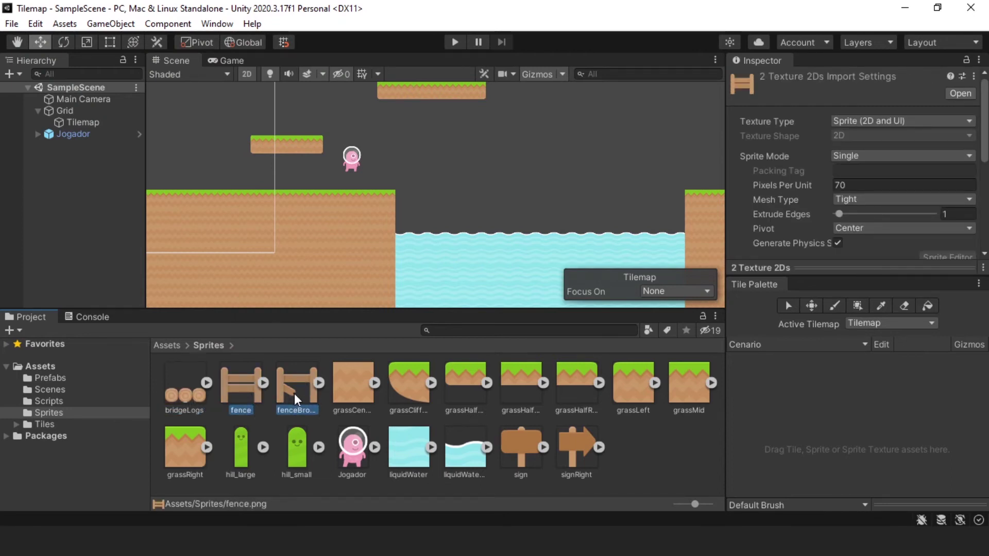
{"action": "left_click", "coordinate": [528, 456], "text": "ctrl"}
{"action": "left_click", "coordinate": [557, 453], "text": "ctrl"}
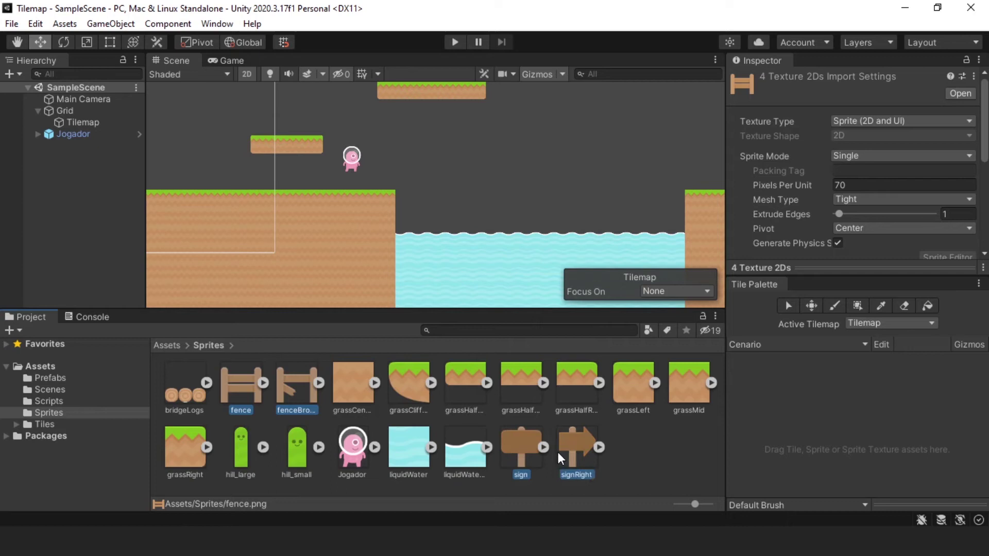
{"action": "left_click", "coordinate": [293, 452], "text": "ctrl"}
{"action": "left_click", "coordinate": [240, 453], "text": "ctrl"}
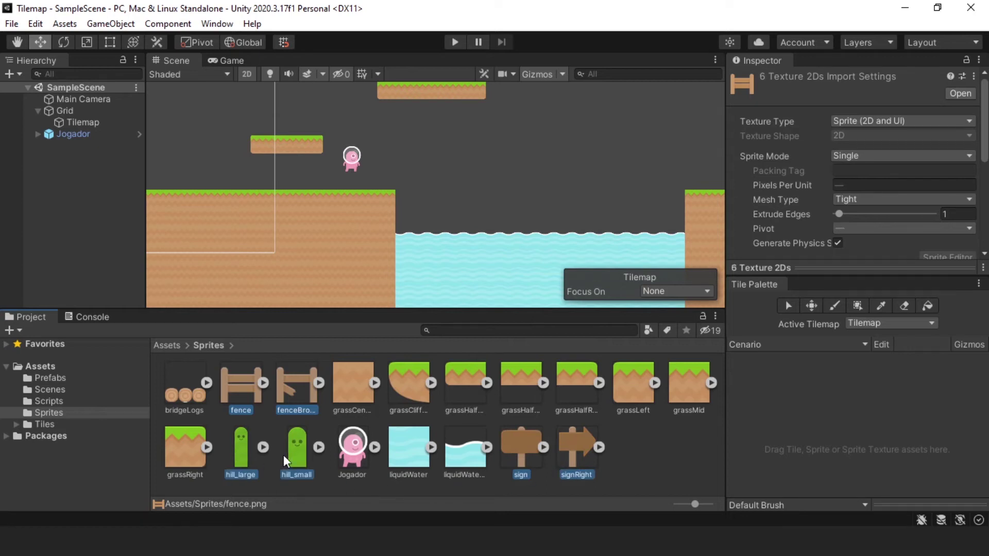
Step: Drop the selected sprites into the Cenario palette, generating their tiles in Assets/Tiles
{"action": "left_click_drag", "start_coordinate": [302, 455], "coordinate": [855, 405]}
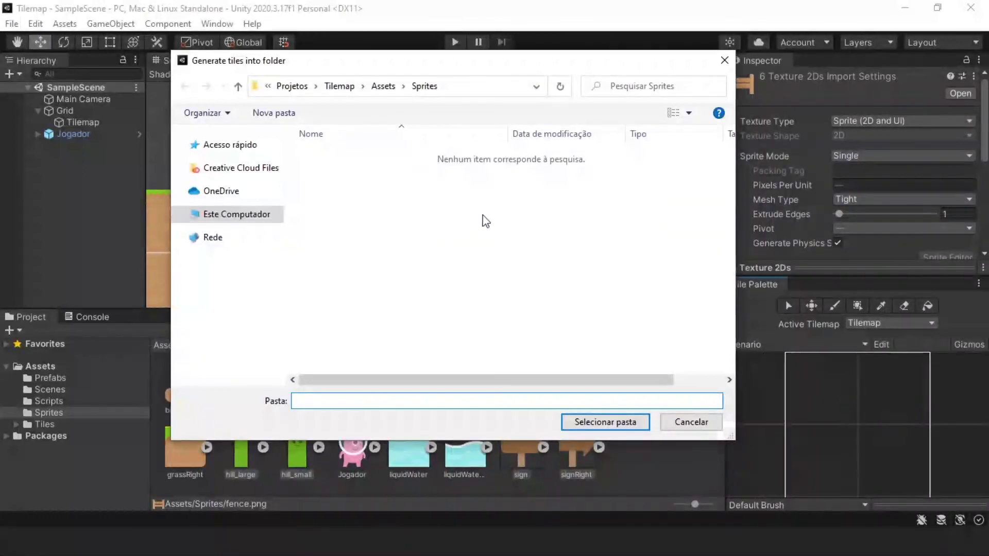
{"action": "left_click", "coordinate": [381, 86]}
{"action": "double_click", "coordinate": [323, 223]}
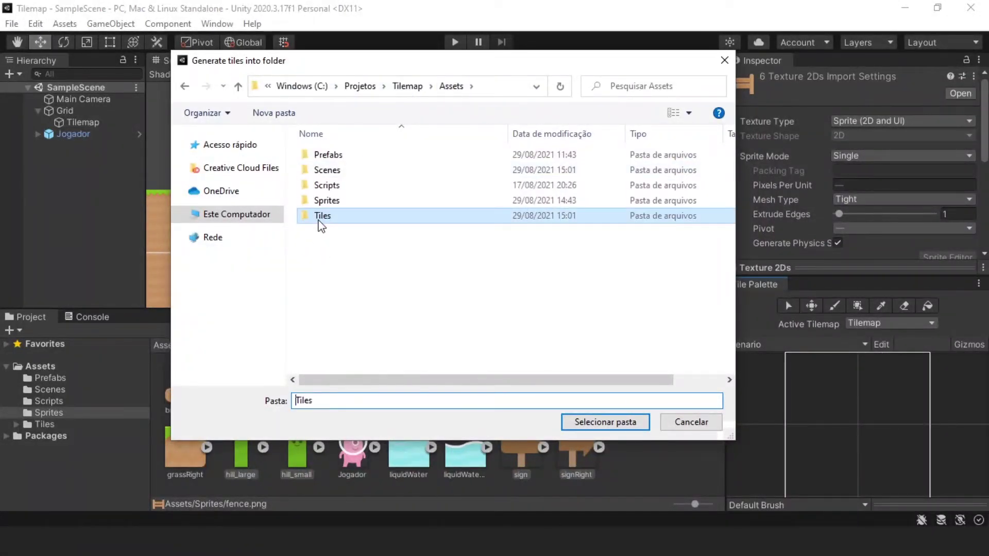
{"action": "left_click", "coordinate": [598, 422]}
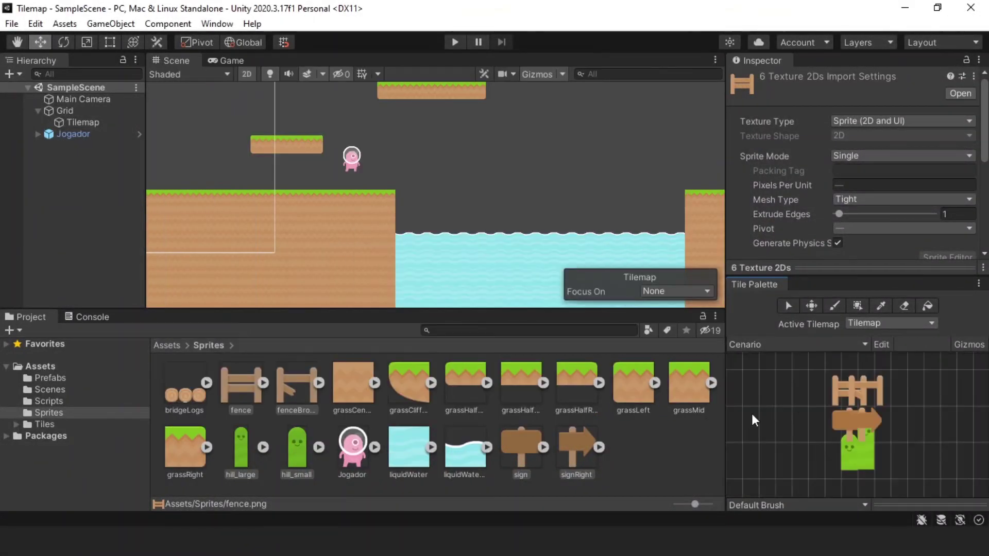
{"action": "scroll", "coordinate": [857, 422], "scroll_direction": "up", "scroll_amount": 2}
{"action": "scroll", "coordinate": [842, 412], "scroll_direction": "down", "scroll_amount": 2}
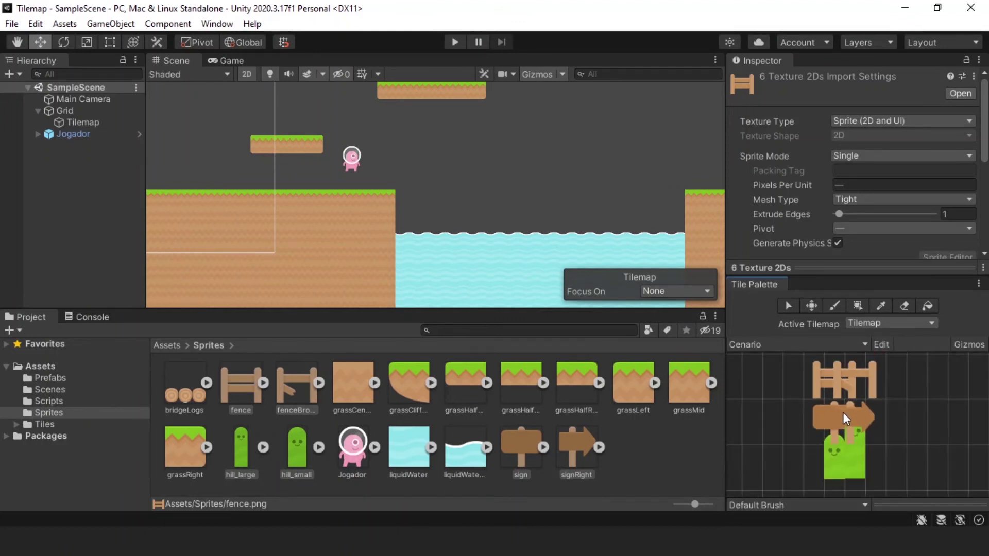
Step: Enlarge the Tile Palette panel and select the fence tile
{"action": "left_click_drag", "start_coordinate": [802, 277], "coordinate": [795, 220]}
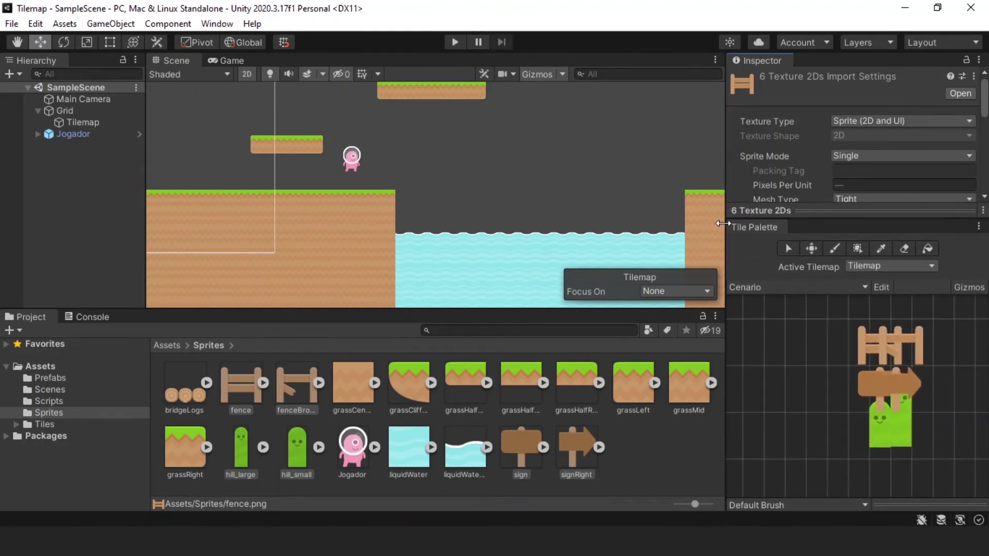
{"action": "left_click_drag", "start_coordinate": [725, 225], "coordinate": [565, 227]}
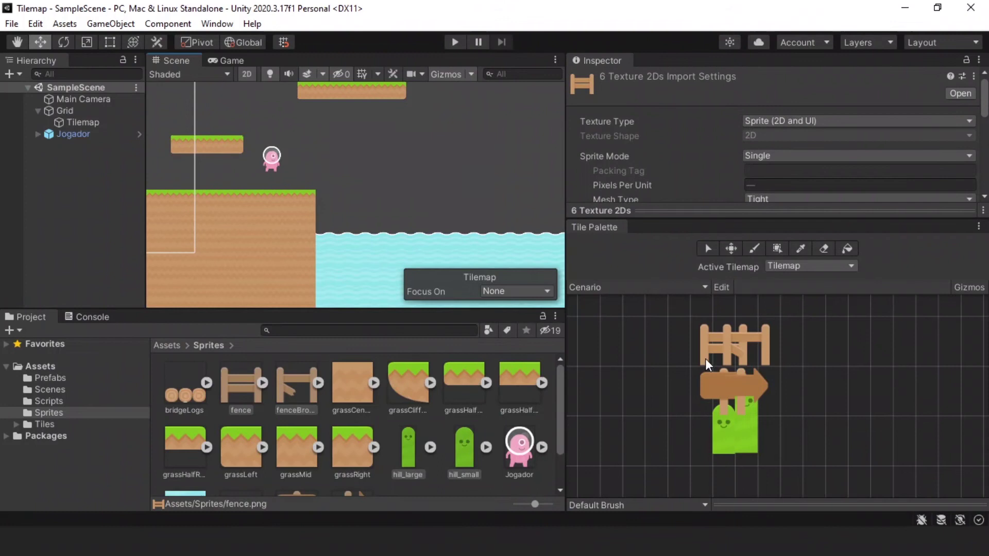
{"action": "left_click", "coordinate": [707, 249]}
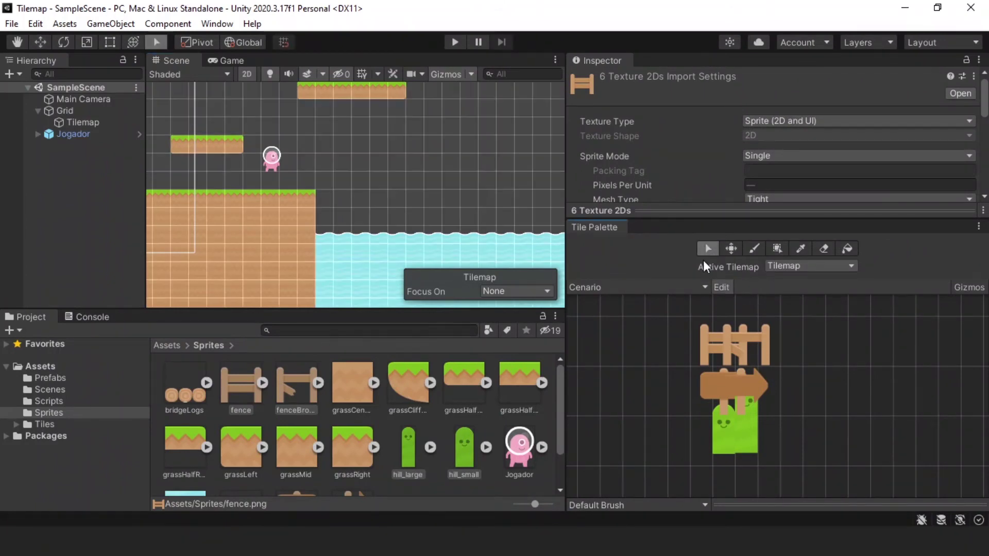
{"action": "left_click", "coordinate": [710, 345]}
{"action": "scroll", "coordinate": [721, 343], "scroll_direction": "up", "scroll_amount": 1}
{"action": "left_click", "coordinate": [703, 347]}
{"action": "left_click", "coordinate": [725, 347]}
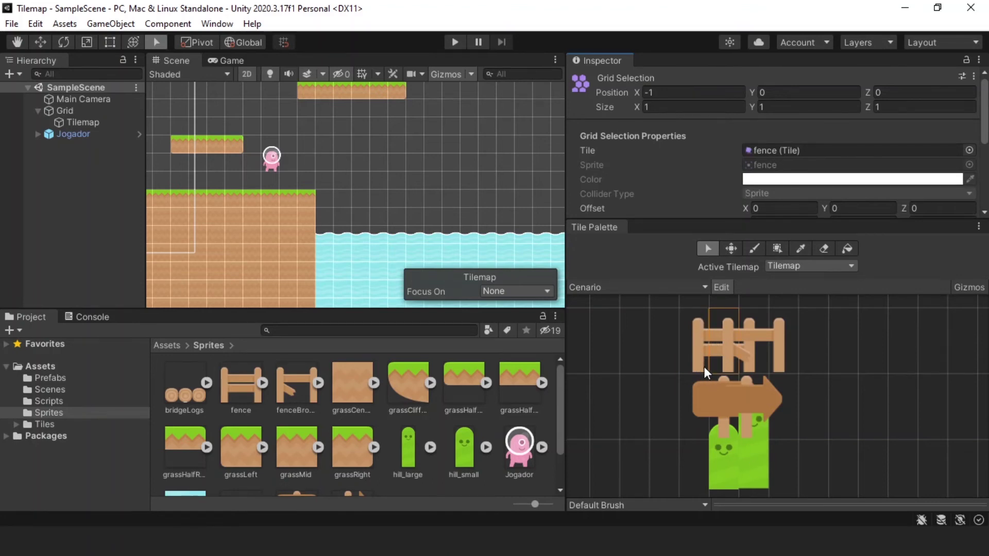
{"action": "scroll", "coordinate": [709, 368], "scroll_direction": "up", "scroll_amount": 1}
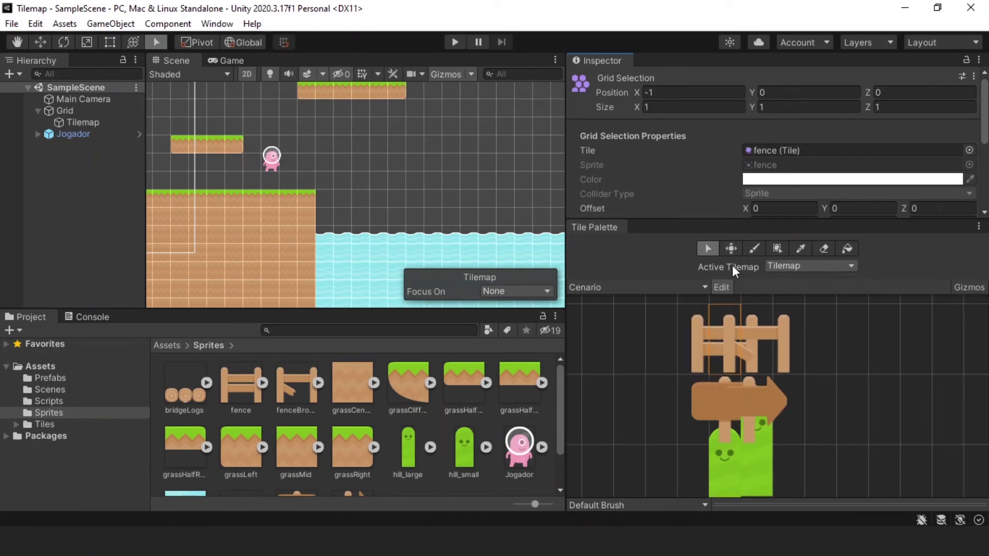
{"action": "scroll", "coordinate": [704, 454], "scroll_direction": "down", "scroll_amount": 1}
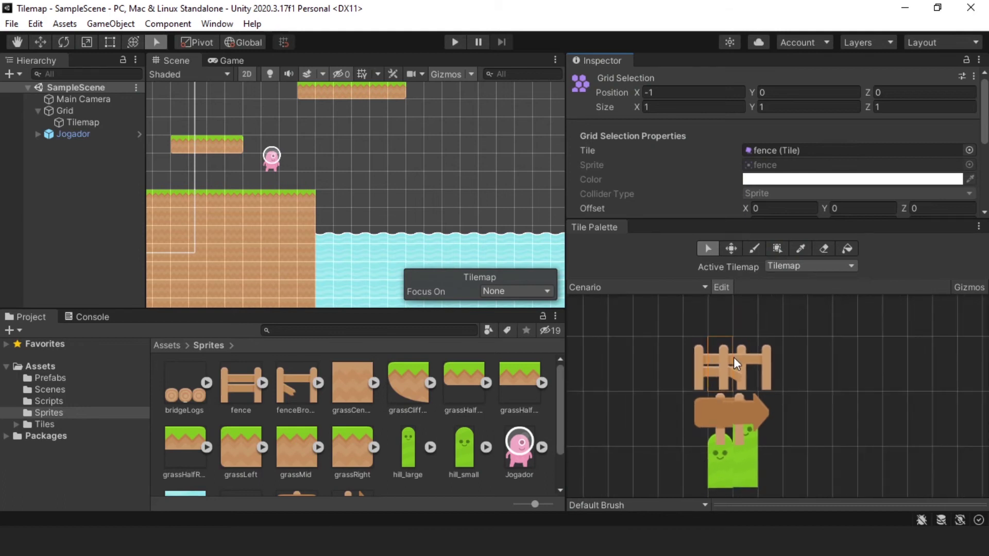
Step: Move the fence off the broken fence and place the sign beside the fence
{"action": "left_click", "coordinate": [732, 251]}
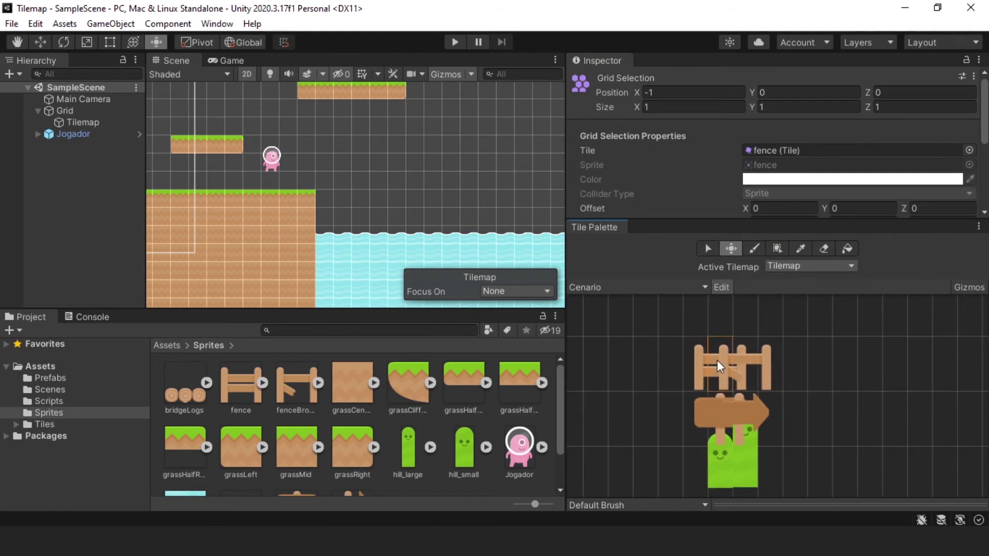
{"action": "left_click_drag", "start_coordinate": [718, 360], "coordinate": [673, 363]}
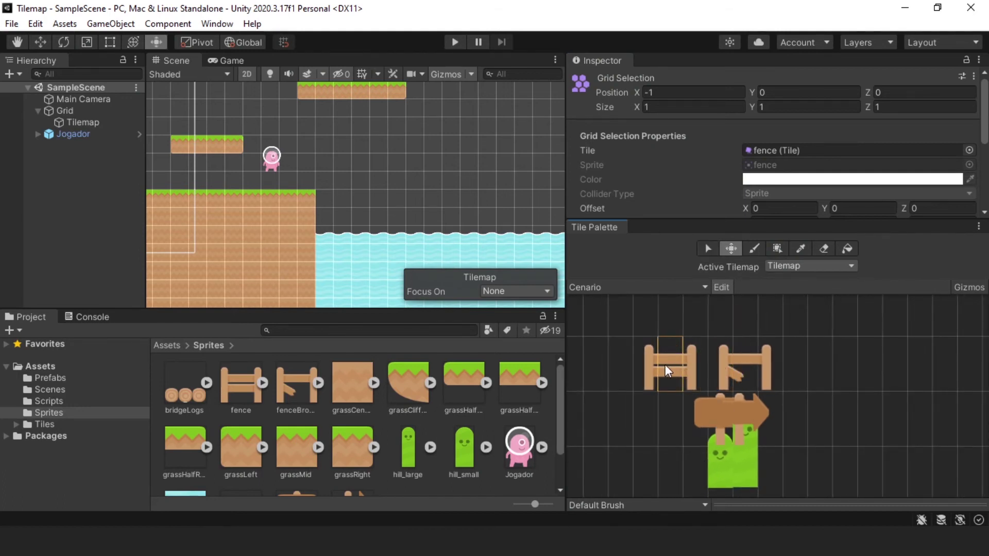
{"action": "key", "text": "s"}
{"action": "left_click", "coordinate": [719, 427]}
{"action": "left_click", "coordinate": [731, 249]}
{"action": "left_click_drag", "start_coordinate": [722, 422], "coordinate": [661, 426]}
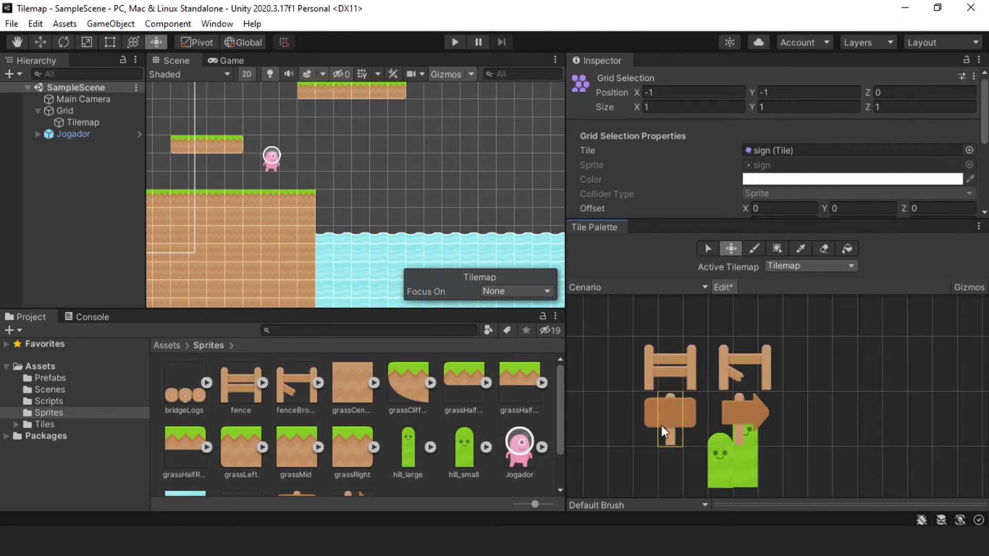
Step: Move hill_small and hill_large down so they sit side by side
{"action": "left_click", "coordinate": [706, 255]}
{"action": "left_click", "coordinate": [727, 468]}
{"action": "middle_click_drag", "start_coordinate": [727, 469], "coordinate": [725, 311]}
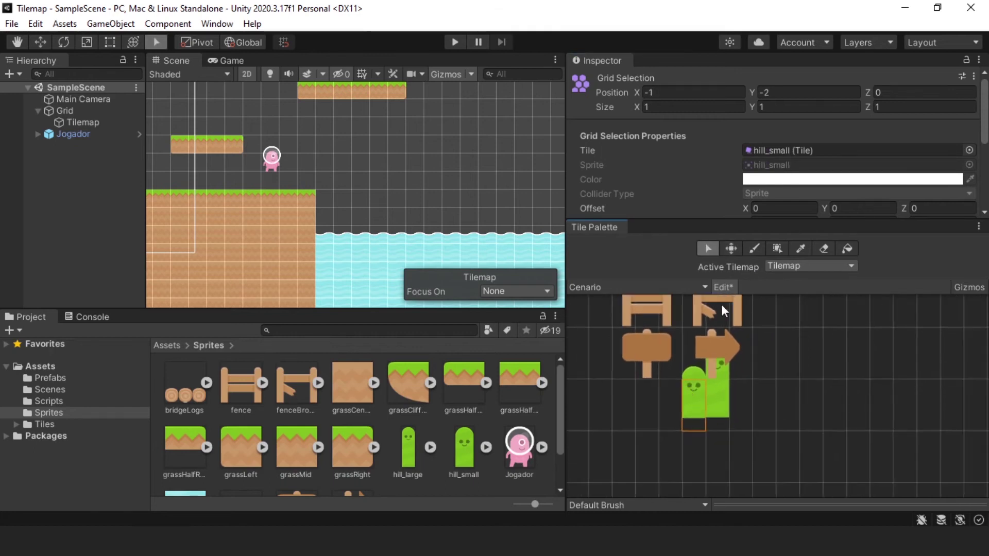
{"action": "left_click", "coordinate": [730, 247]}
{"action": "left_click_drag", "start_coordinate": [694, 403], "coordinate": [659, 446]}
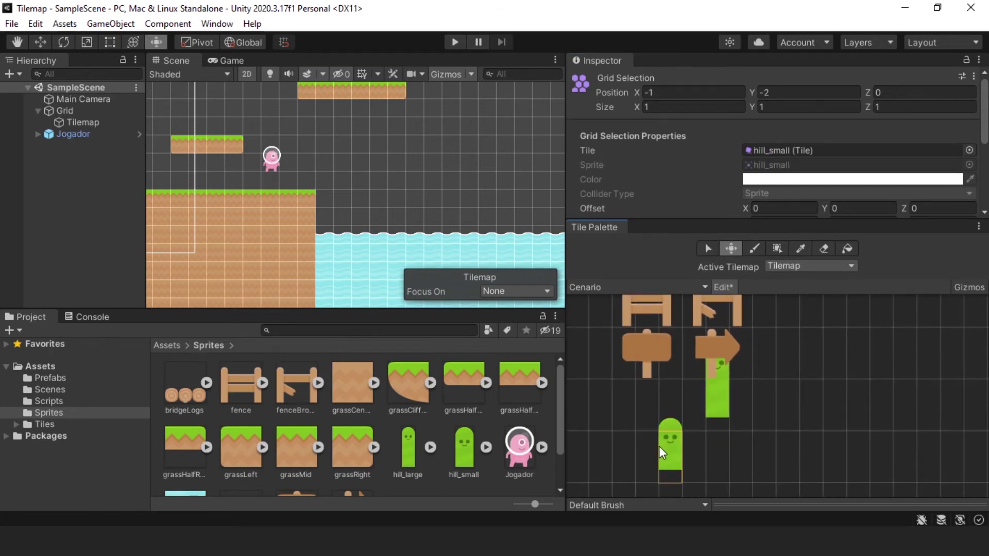
{"action": "left_click", "coordinate": [708, 249]}
{"action": "left_click", "coordinate": [718, 424]}
{"action": "left_click", "coordinate": [731, 249]}
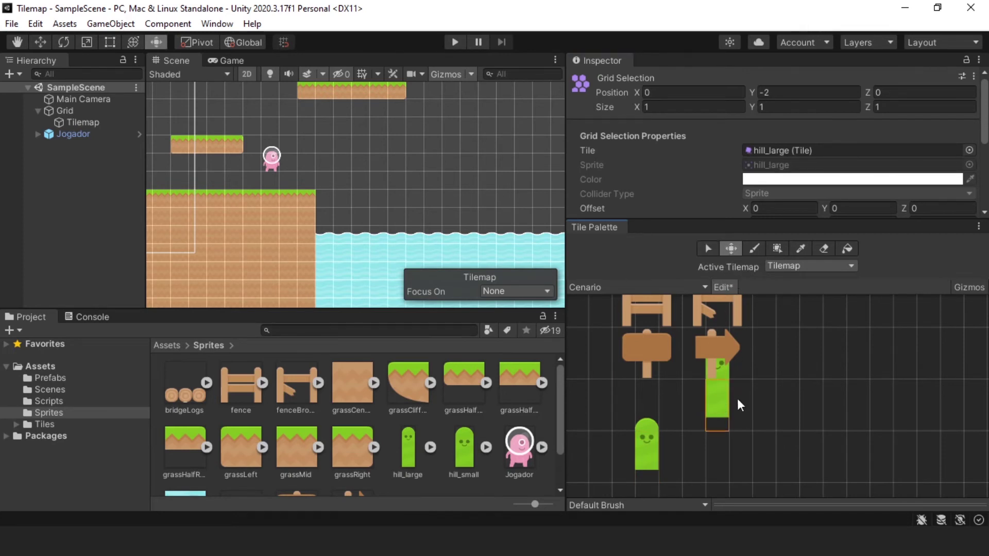
{"action": "left_click_drag", "start_coordinate": [722, 396], "coordinate": [705, 438]}
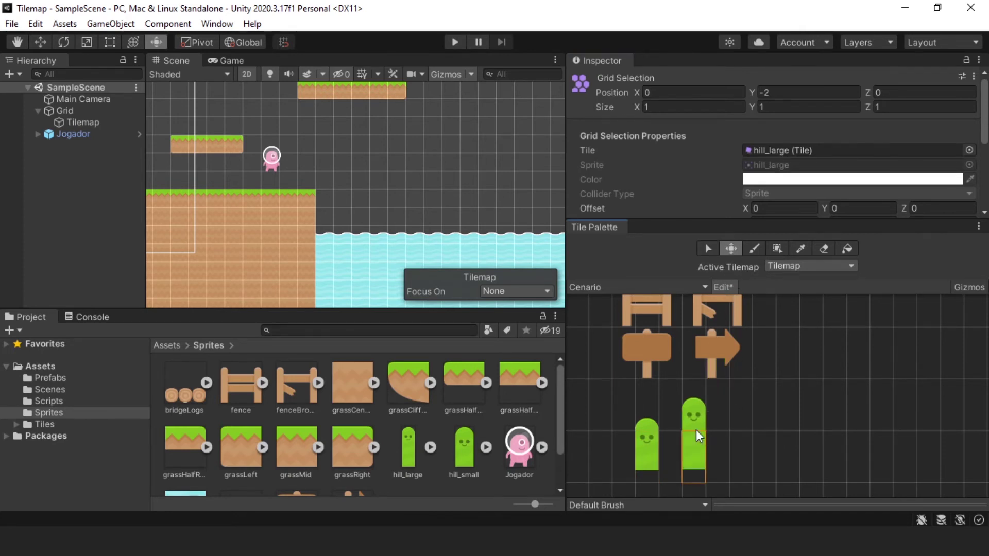
{"action": "scroll", "coordinate": [688, 422], "scroll_direction": "down", "scroll_amount": 1}
{"action": "scroll", "coordinate": [688, 422], "scroll_direction": "down", "scroll_amount": 1}
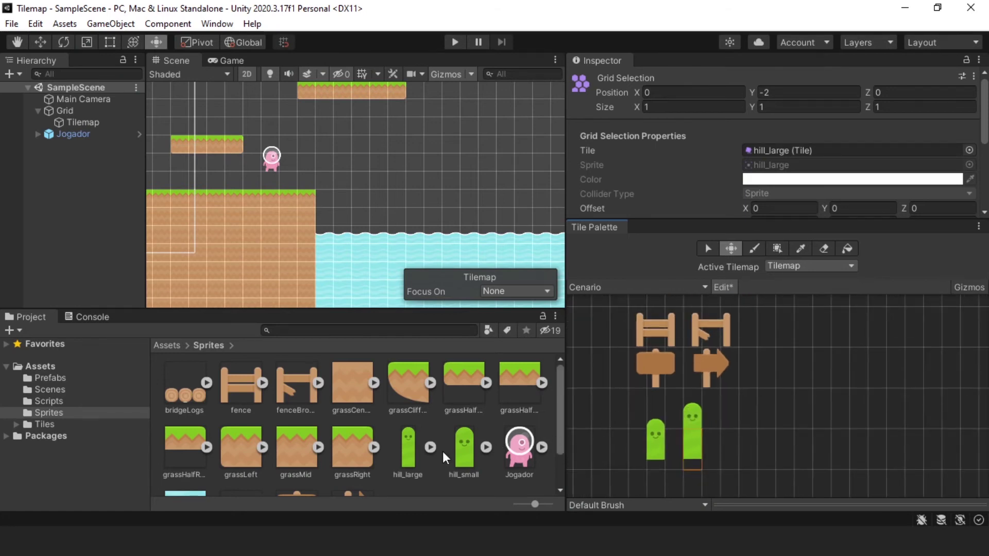
Step: Review hill_large's import settings (Pixels Per Unit 100, pivot 0.5, 0.17) and choose the Paint brush
{"action": "left_click", "coordinate": [413, 450]}
{"action": "left_click", "coordinate": [460, 456]}
{"action": "left_click", "coordinate": [415, 459]}
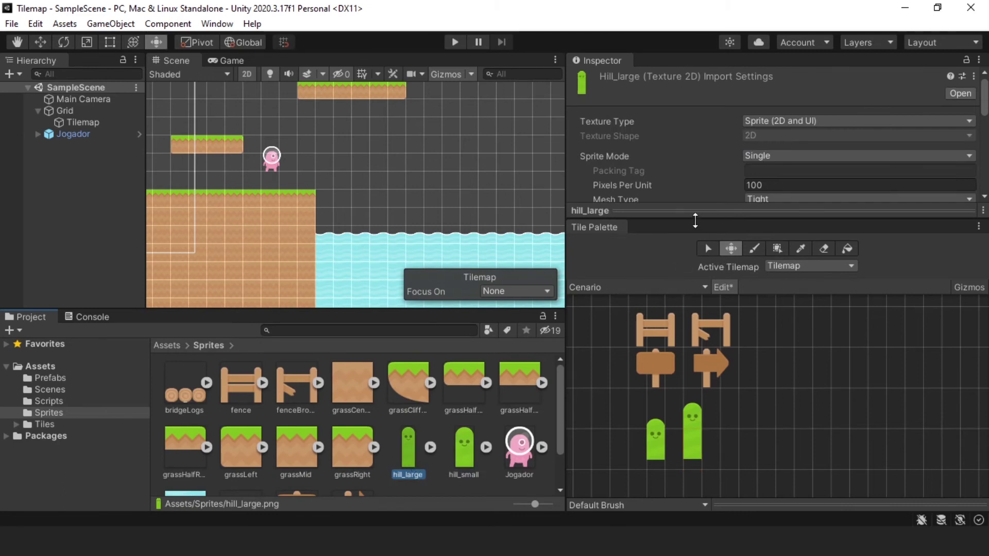
{"action": "left_click_drag", "start_coordinate": [695, 220], "coordinate": [695, 342]}
{"action": "left_click", "coordinate": [774, 185]}
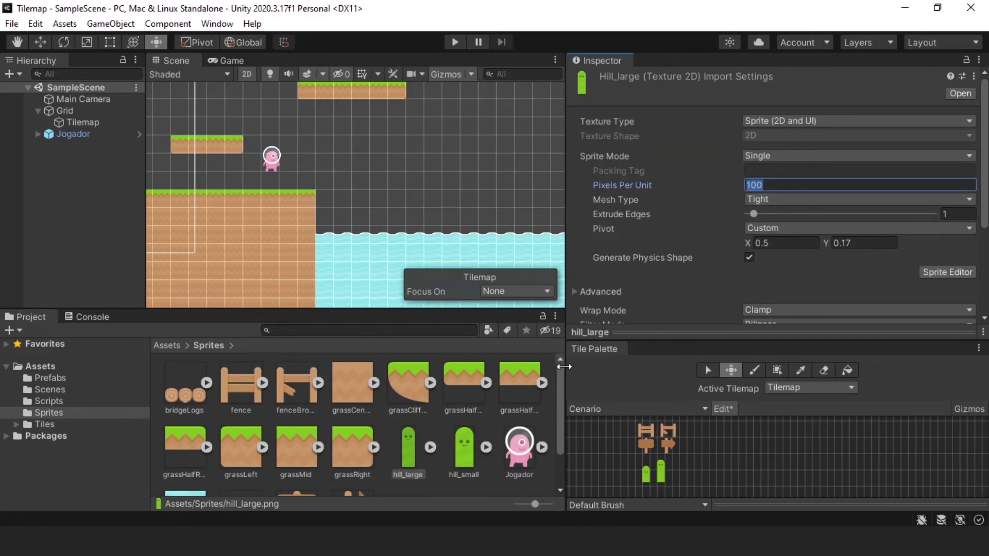
{"action": "left_click", "coordinate": [649, 471]}
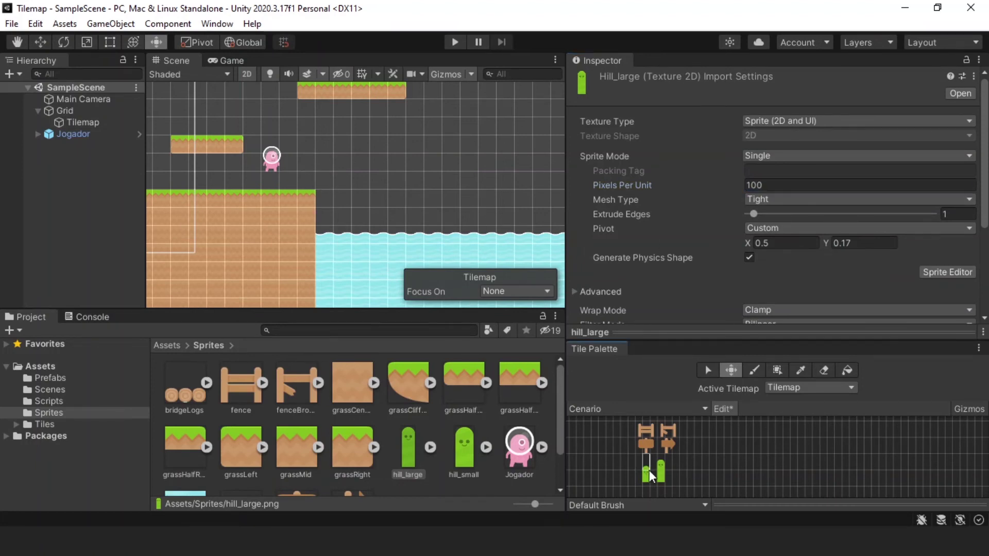
{"action": "left_click", "coordinate": [755, 372]}
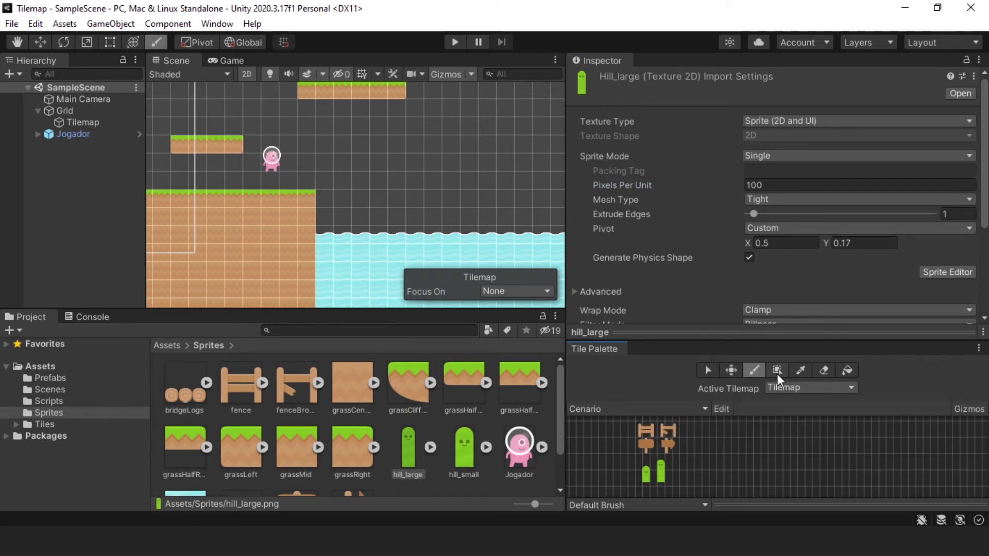
Step: Paint a hill_large tile from the Cenario palette onto the grass beside the water
{"action": "left_click", "coordinate": [638, 407]}
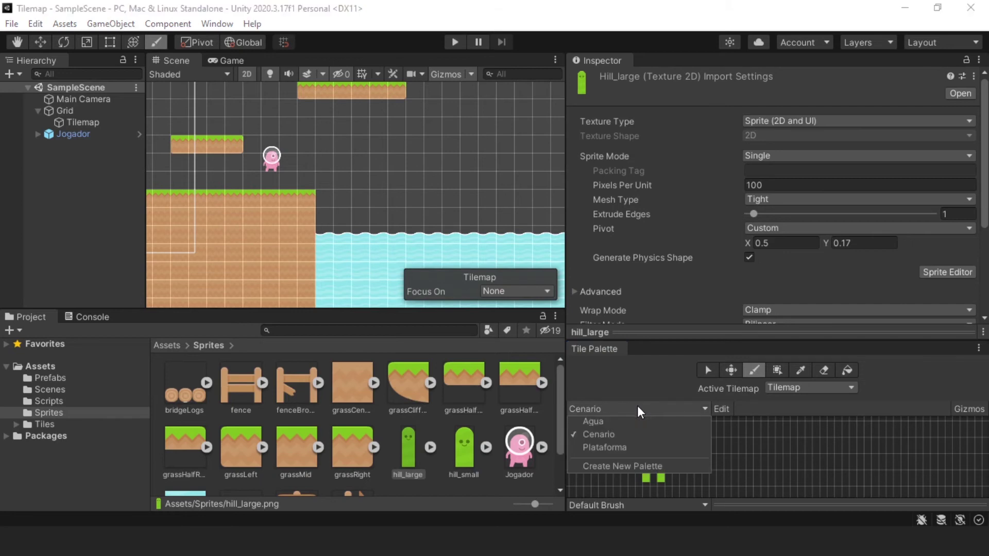
{"action": "left_click", "coordinate": [623, 434]}
{"action": "left_click", "coordinate": [648, 474]}
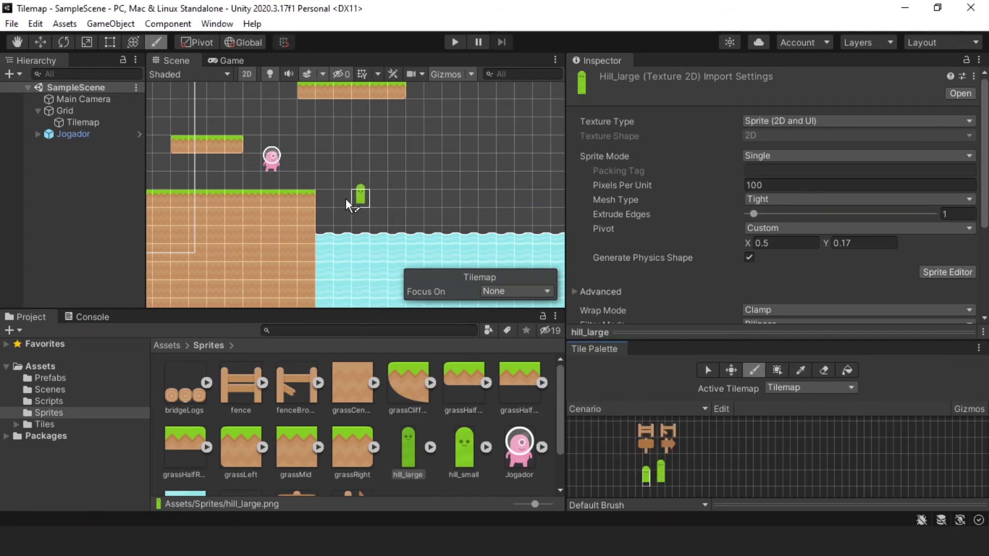
{"action": "scroll", "coordinate": [303, 186], "scroll_direction": "up", "scroll_amount": 2}
{"action": "scroll", "coordinate": [304, 187], "scroll_direction": "up", "scroll_amount": 2}
{"action": "scroll", "coordinate": [304, 187], "scroll_direction": "up", "scroll_amount": 2}
{"action": "scroll", "coordinate": [304, 185], "scroll_direction": "up", "scroll_amount": 2}
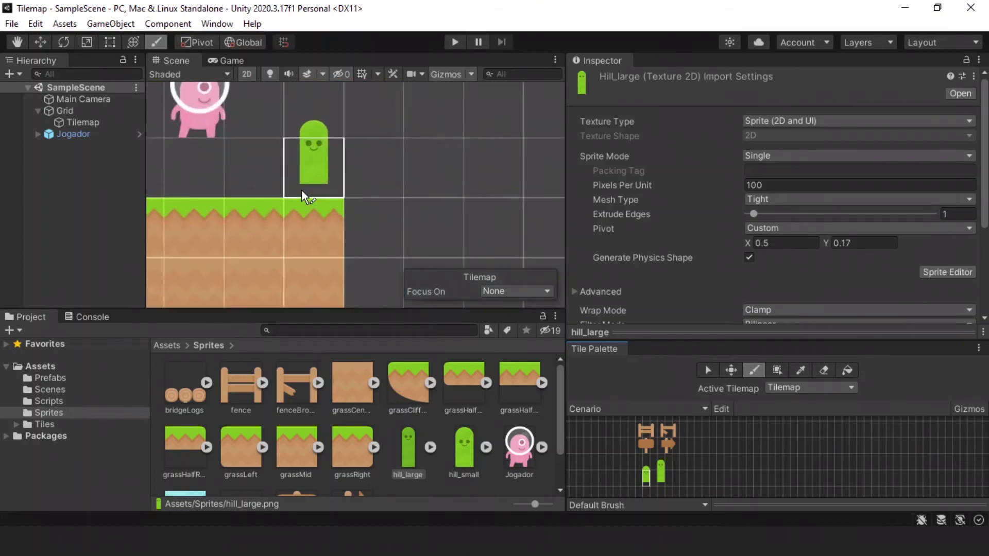
{"action": "scroll", "coordinate": [321, 172], "scroll_direction": "down", "scroll_amount": 1}
{"action": "left_click", "coordinate": [321, 170]}
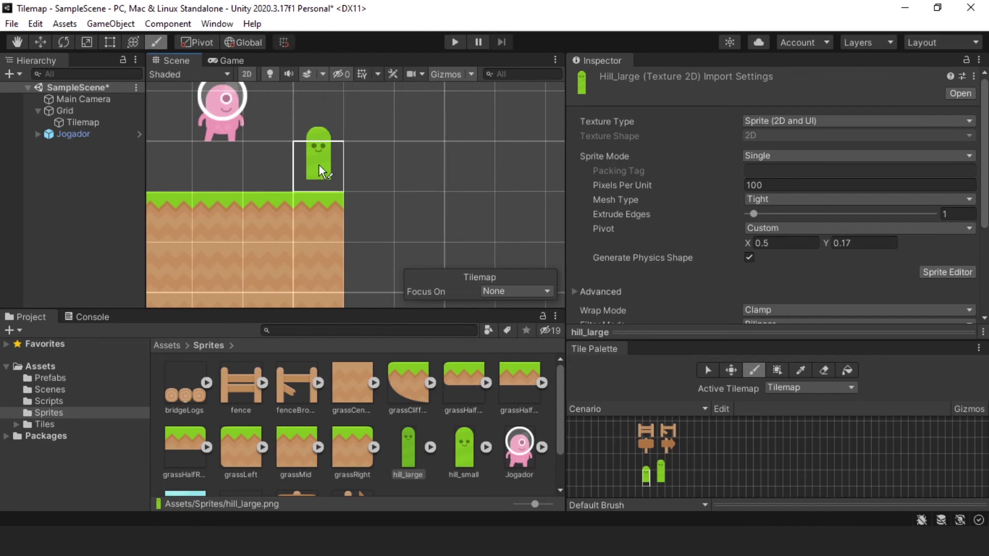
{"action": "left_click", "coordinate": [708, 370]}
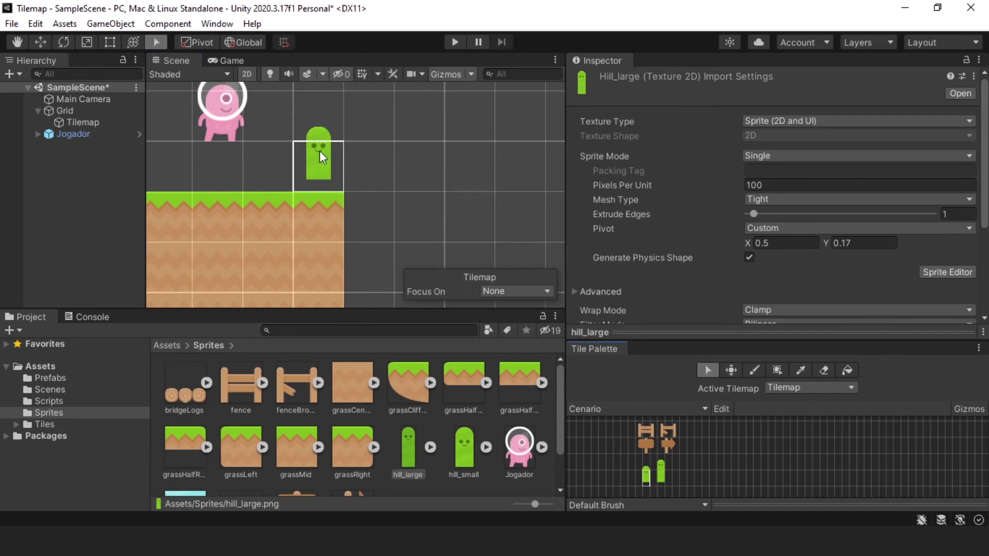
{"action": "scroll", "coordinate": [319, 150], "scroll_direction": "down", "scroll_amount": 4}
{"action": "scroll", "coordinate": [322, 149], "scroll_direction": "up", "scroll_amount": 2}
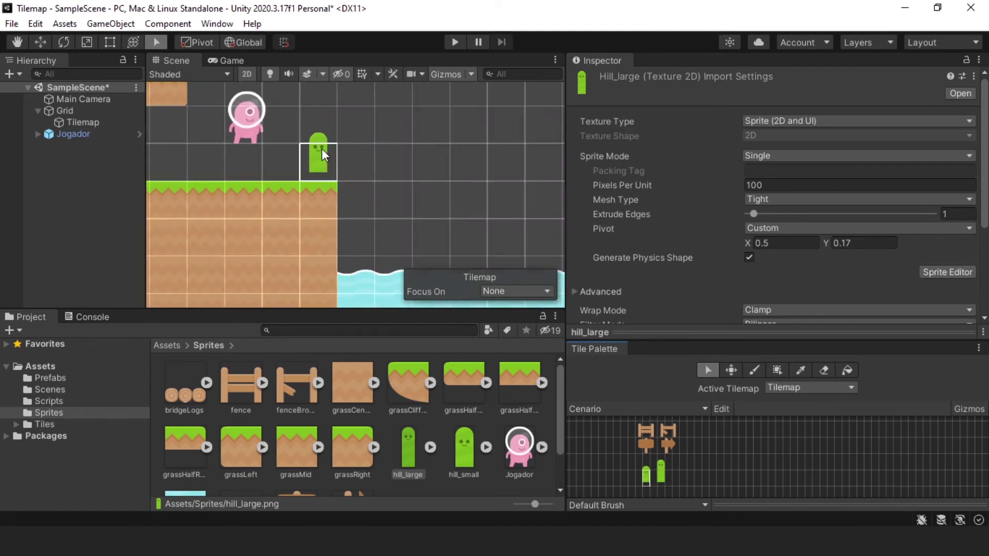
Step: Change hill_large's Pixels Per Unit from 100 and apply it, checking the hill's size in the scene
{"action": "left_click", "coordinate": [761, 187]}
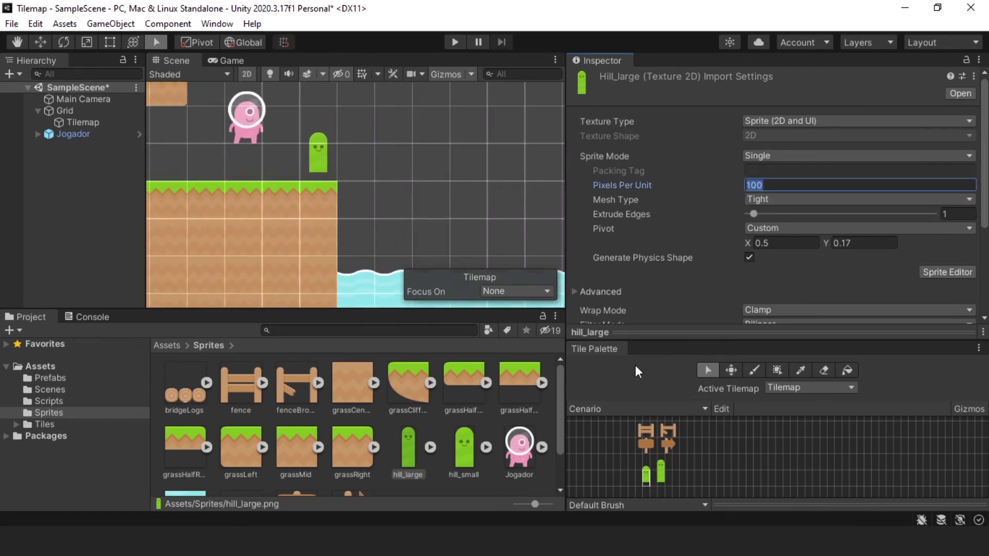
{"action": "left_click", "coordinate": [655, 331]}
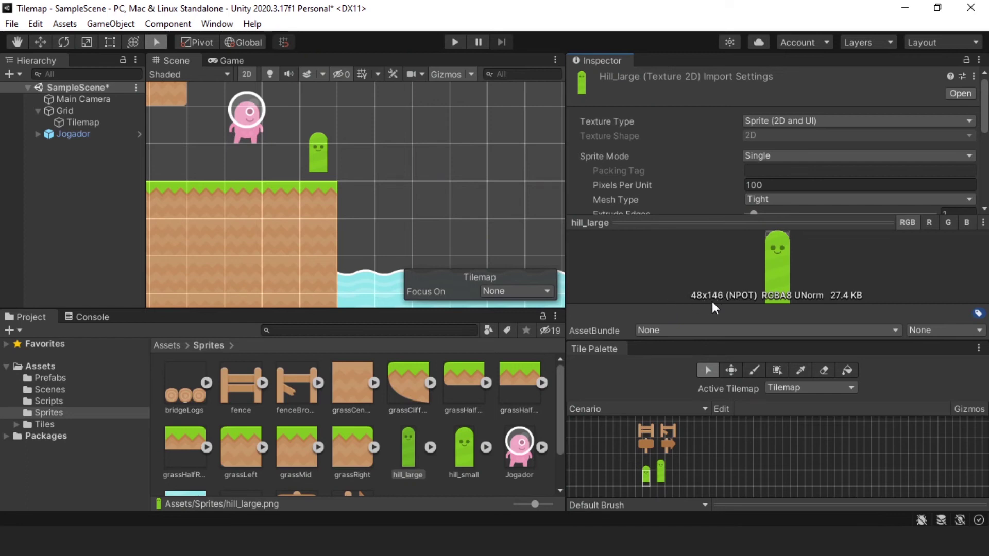
{"action": "left_click", "coordinate": [762, 185]}
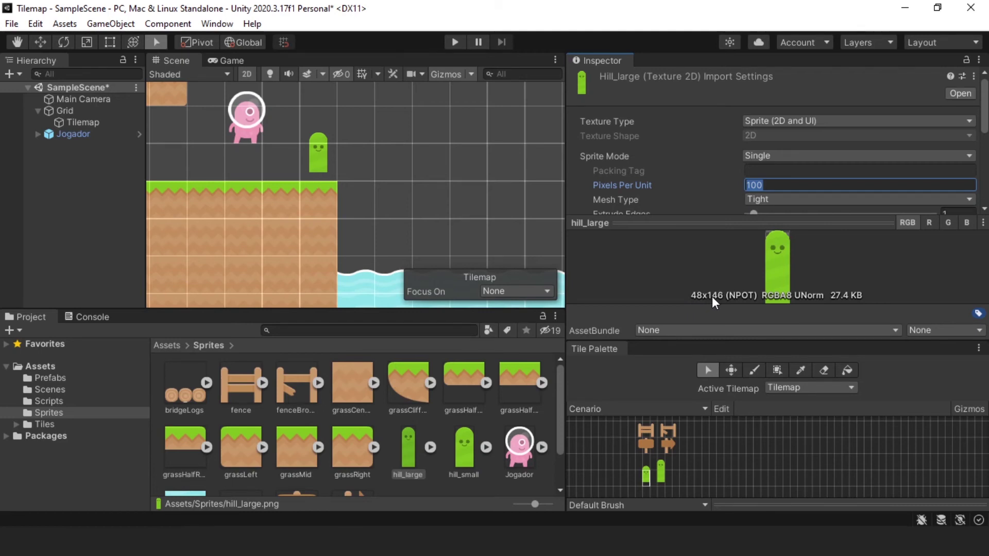
{"action": "scroll", "coordinate": [307, 221], "scroll_direction": "up", "scroll_amount": 2}
{"action": "scroll", "coordinate": [307, 170], "scroll_direction": "up", "scroll_amount": 1}
{"action": "middle_click_drag", "start_coordinate": [308, 168], "coordinate": [312, 240]}
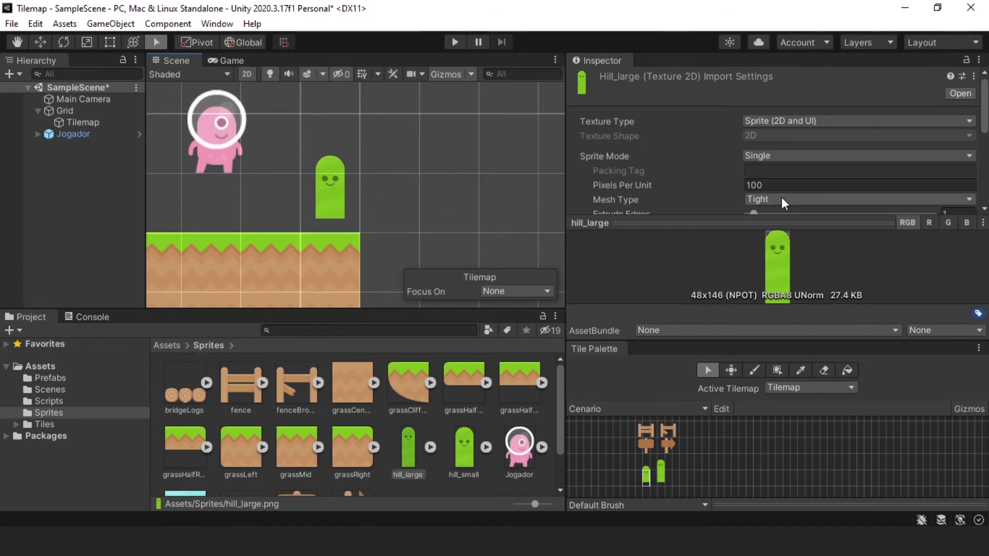
{"action": "left_click", "coordinate": [757, 185]}
{"action": "type", "text": "146"}
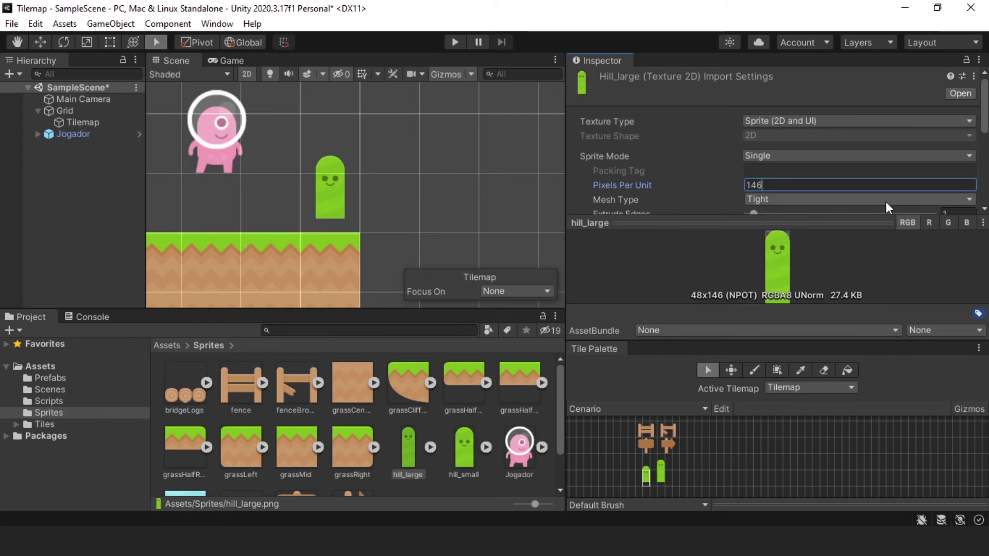
{"action": "scroll", "coordinate": [917, 198], "scroll_direction": "down", "scroll_amount": 5}
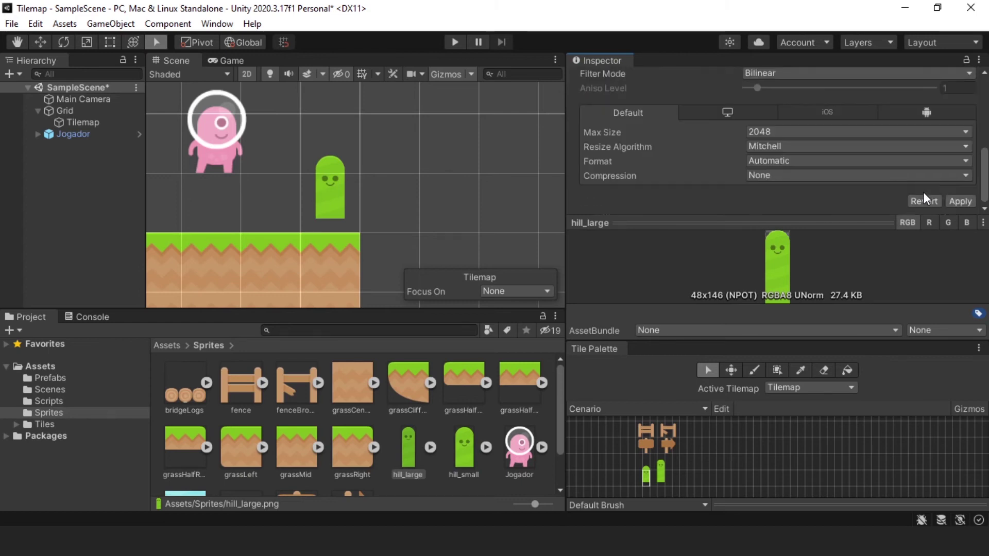
{"action": "left_click", "coordinate": [950, 199]}
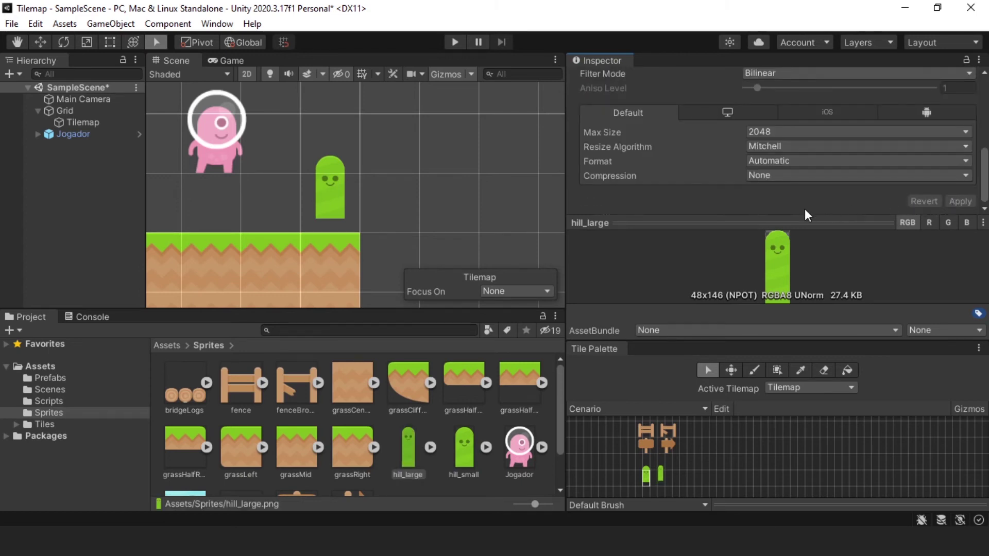
{"action": "left_click", "coordinate": [659, 473]}
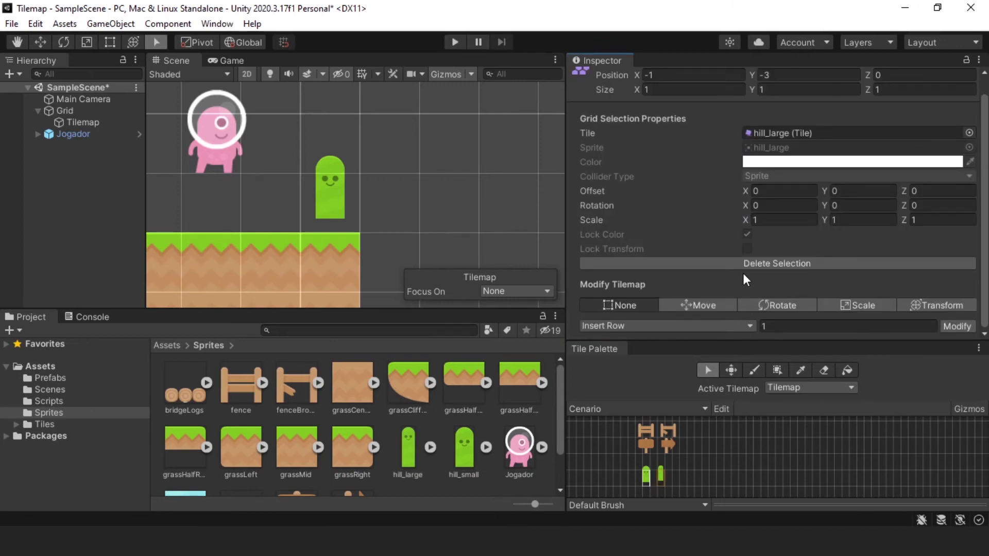
Step: Open hill_small's import settings and apply a trial Pixels Per Unit value
{"action": "left_click", "coordinate": [458, 446]}
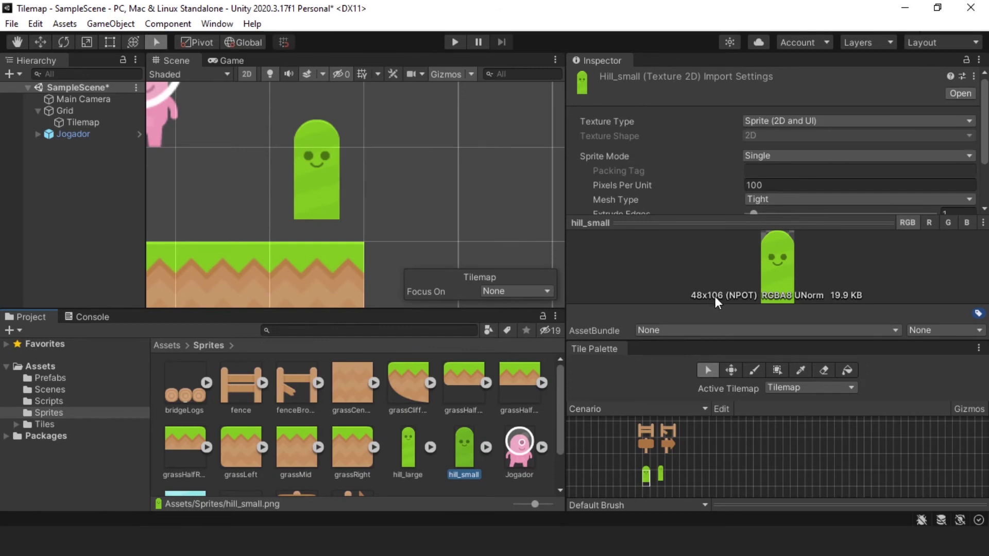
{"action": "left_click", "coordinate": [765, 186]}
{"action": "type", "text": "10"}
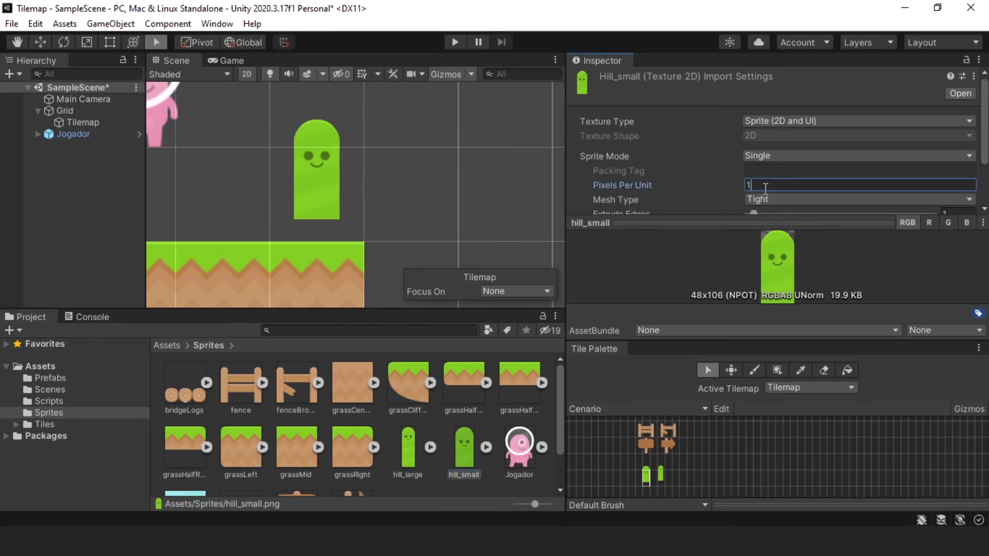
{"action": "scroll", "coordinate": [876, 188], "scroll_direction": "down", "scroll_amount": 5}
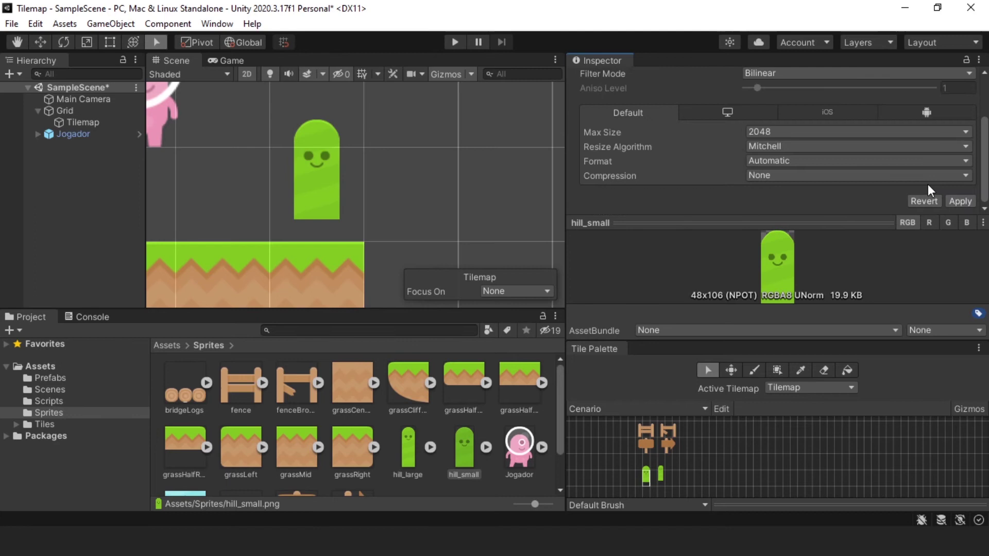
{"action": "left_click", "coordinate": [962, 201]}
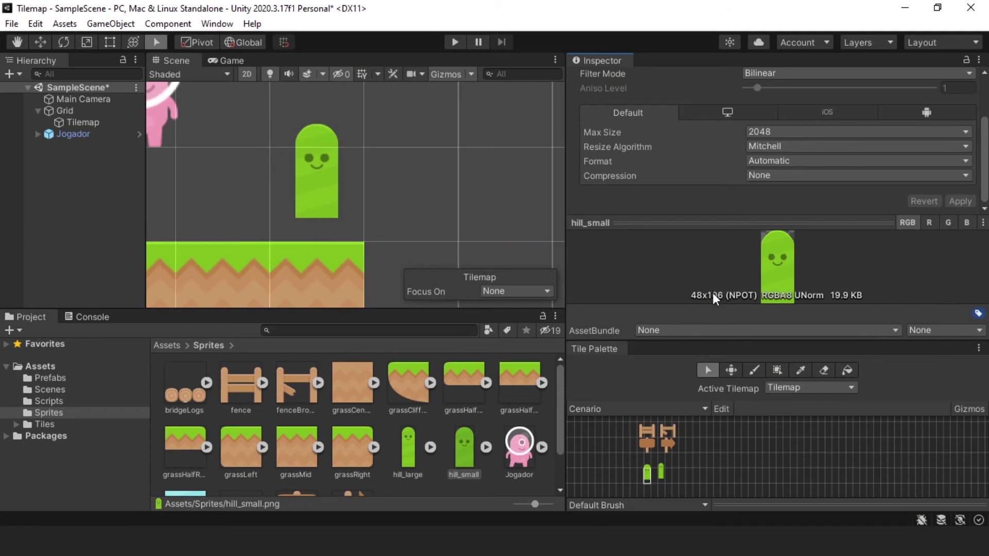
Step: Change hill_small's Pixels Per Unit to 48 and apply it
{"action": "scroll", "coordinate": [813, 194], "scroll_direction": "up", "scroll_amount": 5}
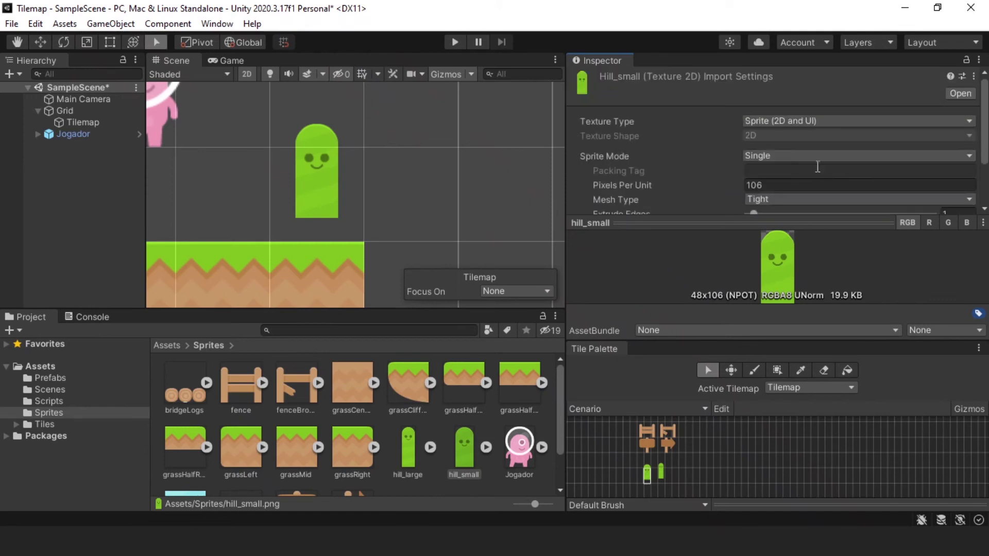
{"action": "scroll", "coordinate": [794, 170], "scroll_direction": "down", "scroll_amount": 3}
{"action": "scroll", "coordinate": [767, 164], "scroll_direction": "up", "scroll_amount": 5}
{"action": "left_click", "coordinate": [759, 186]}
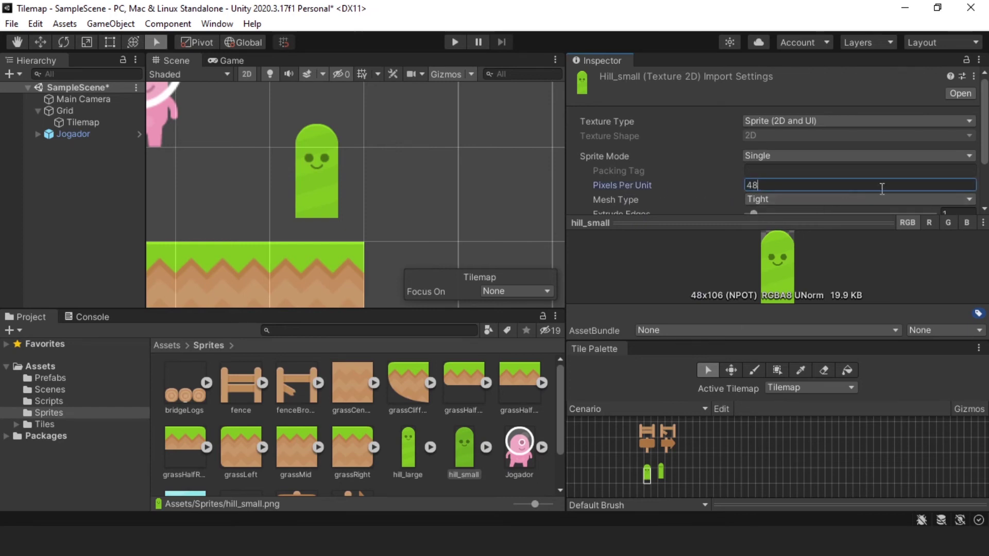
{"action": "scroll", "coordinate": [882, 190], "scroll_direction": "down", "scroll_amount": 5}
{"action": "left_click", "coordinate": [957, 201]}
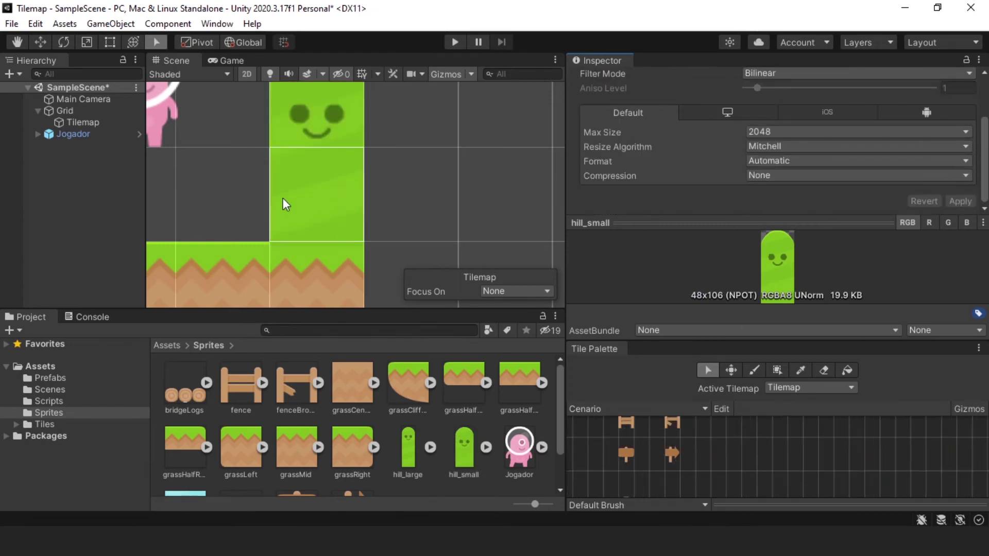
Step: Check the resized hill fills one grid column in the scene, then select the grassCenter sprite
{"action": "scroll", "coordinate": [291, 202], "scroll_direction": "up", "scroll_amount": 2}
{"action": "scroll", "coordinate": [300, 212], "scroll_direction": "up", "scroll_amount": 1}
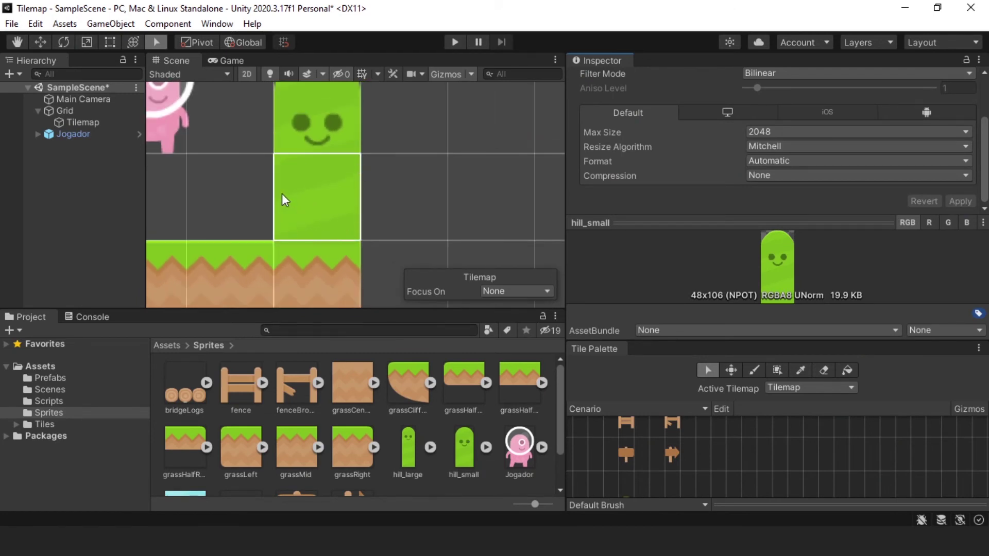
{"action": "scroll", "coordinate": [293, 175], "scroll_direction": "down", "scroll_amount": 2}
{"action": "scroll", "coordinate": [295, 177], "scroll_direction": "down", "scroll_amount": 1}
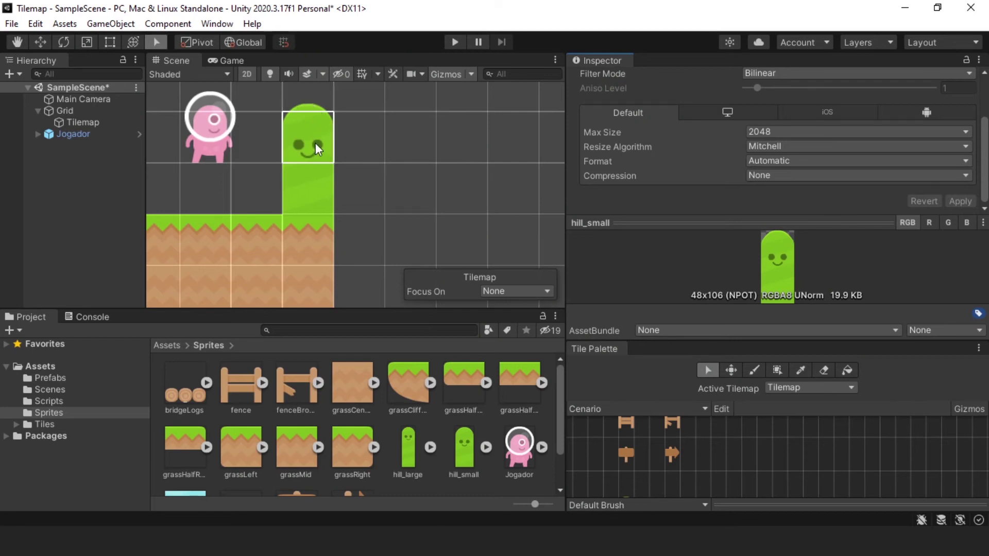
{"action": "middle_click_drag", "start_coordinate": [315, 144], "coordinate": [316, 179]}
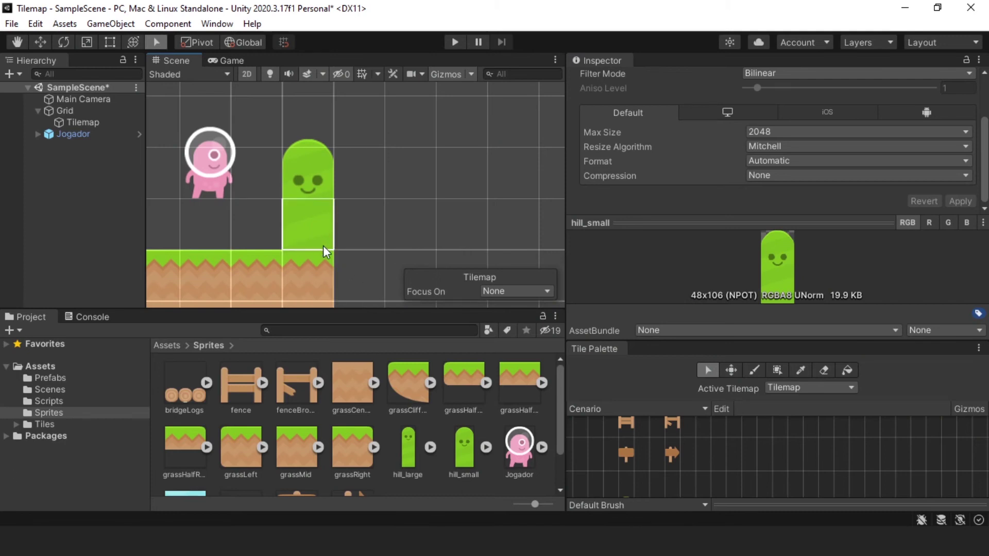
{"action": "scroll", "coordinate": [850, 197], "scroll_direction": "up", "scroll_amount": 5}
{"action": "scroll", "coordinate": [857, 198], "scroll_direction": "up", "scroll_amount": 3}
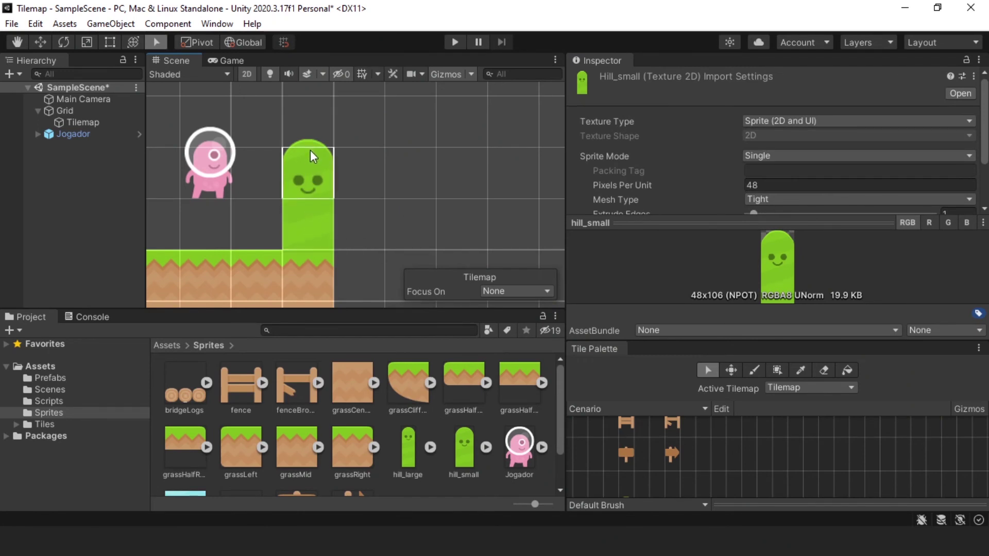
{"action": "scroll", "coordinate": [314, 156], "scroll_direction": "down", "scroll_amount": 3}
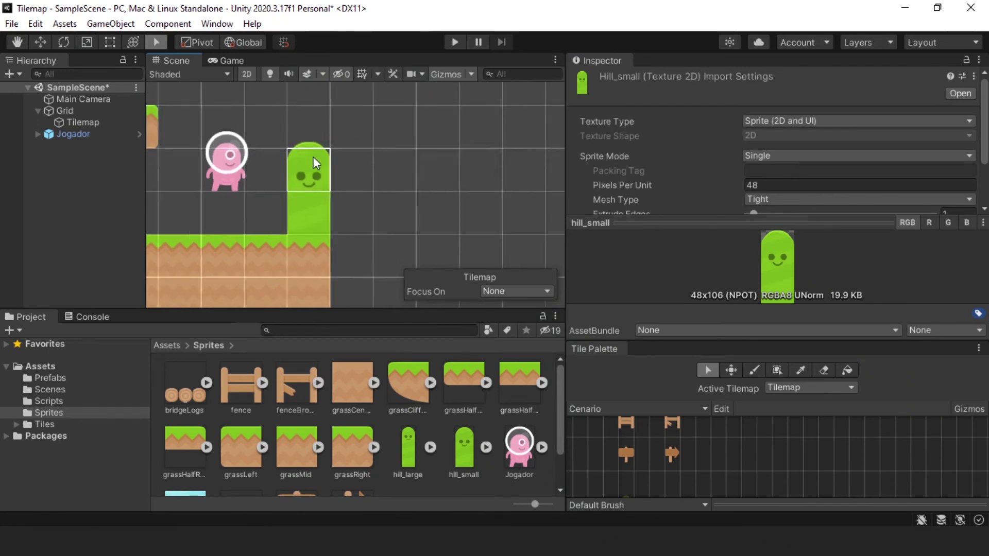
{"action": "scroll", "coordinate": [321, 201], "scroll_direction": "up", "scroll_amount": 2}
{"action": "scroll", "coordinate": [319, 202], "scroll_direction": "up", "scroll_amount": 2}
{"action": "scroll", "coordinate": [321, 202], "scroll_direction": "up", "scroll_amount": 2}
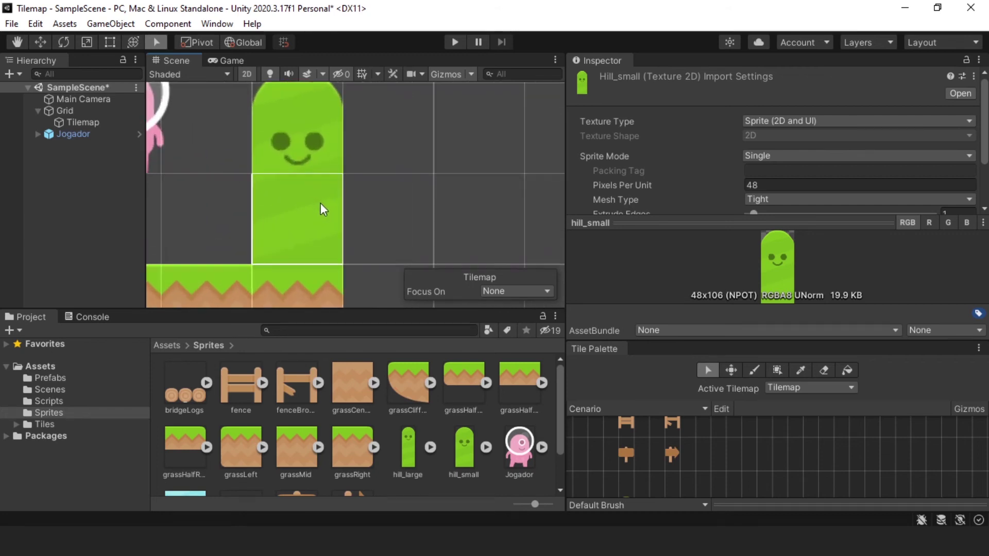
{"action": "left_click", "coordinate": [357, 392]}
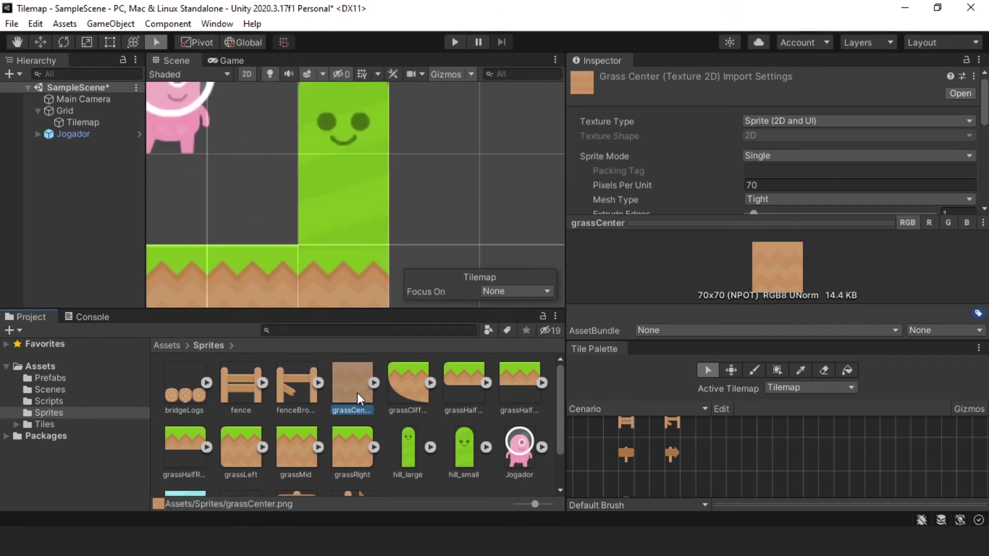
Step: Check the grassCenter sprite's pivot in the Sprite Editor
{"action": "left_click", "coordinate": [791, 225]}
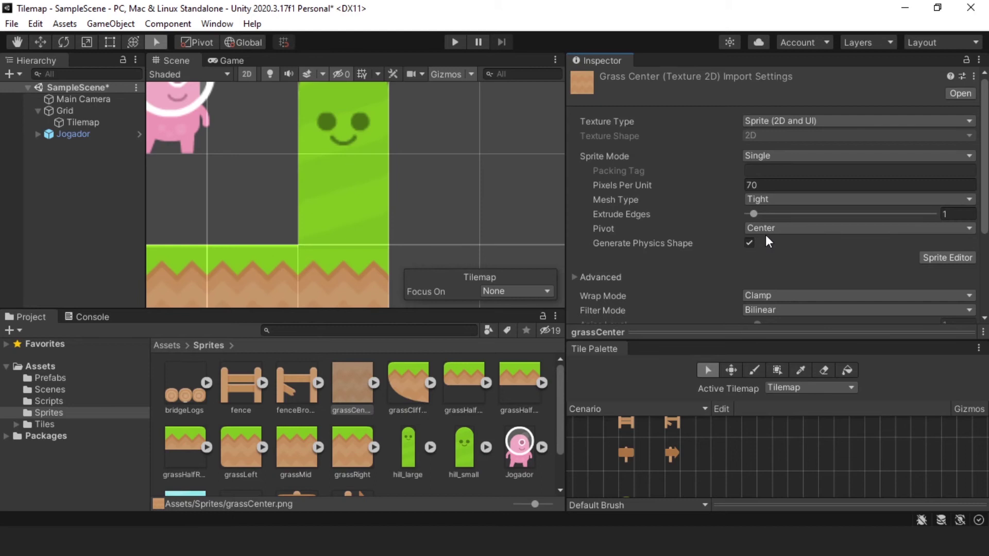
{"action": "left_click", "coordinate": [318, 231]}
{"action": "left_click", "coordinate": [351, 391]}
{"action": "left_click", "coordinate": [932, 257]}
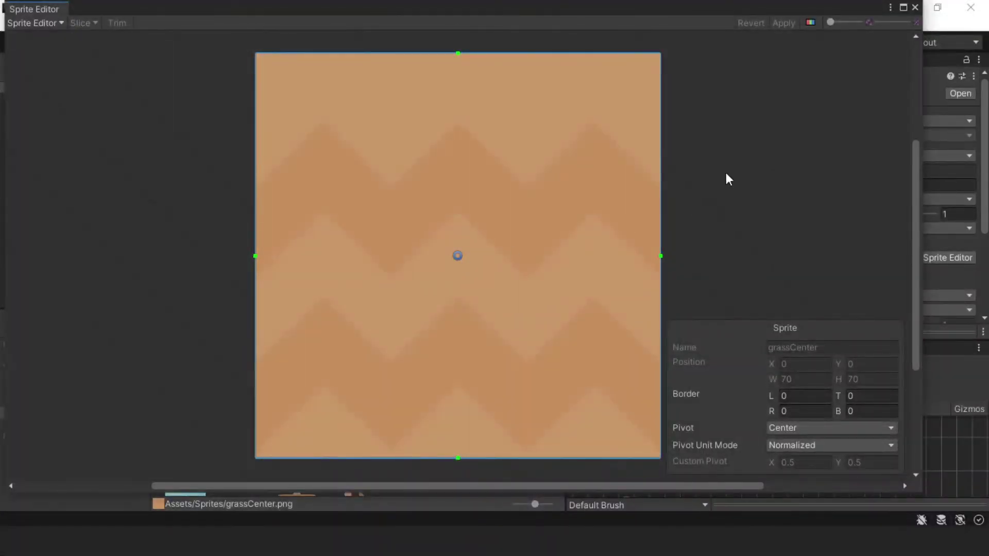
{"action": "left_click", "coordinate": [915, 8]}
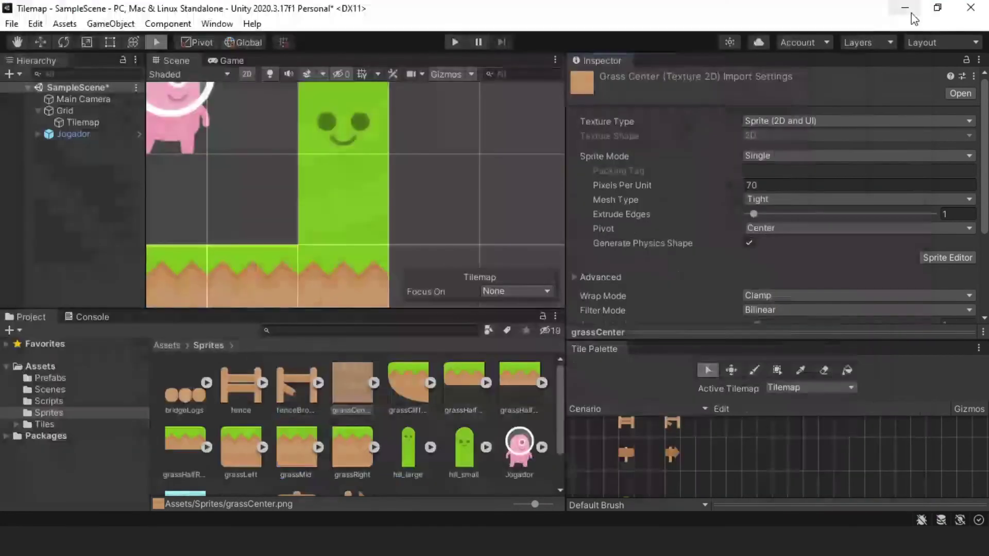
Step: Inspect hill_small's custom 0.5, 0.25 pivot in the Inspector and Sprite Editor
{"action": "left_click", "coordinate": [410, 446]}
{"action": "left_click", "coordinate": [475, 450]}
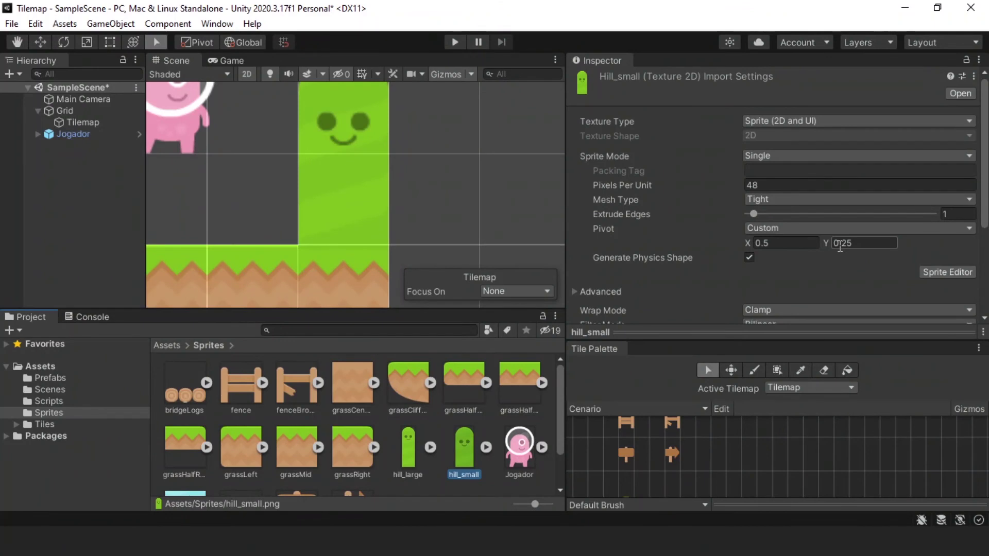
{"action": "left_click", "coordinate": [857, 243]}
{"action": "left_click", "coordinate": [937, 273]}
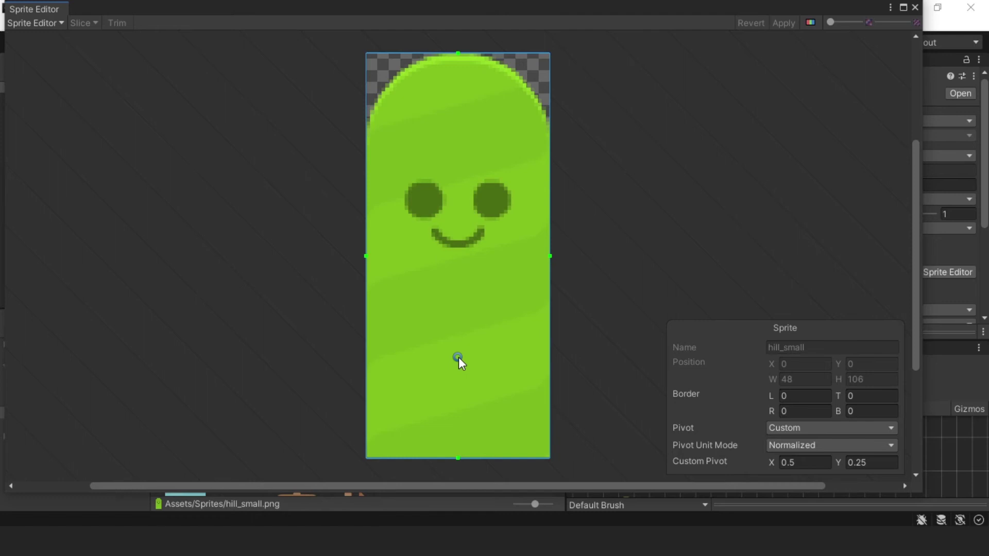
{"action": "left_click", "coordinate": [915, 8]}
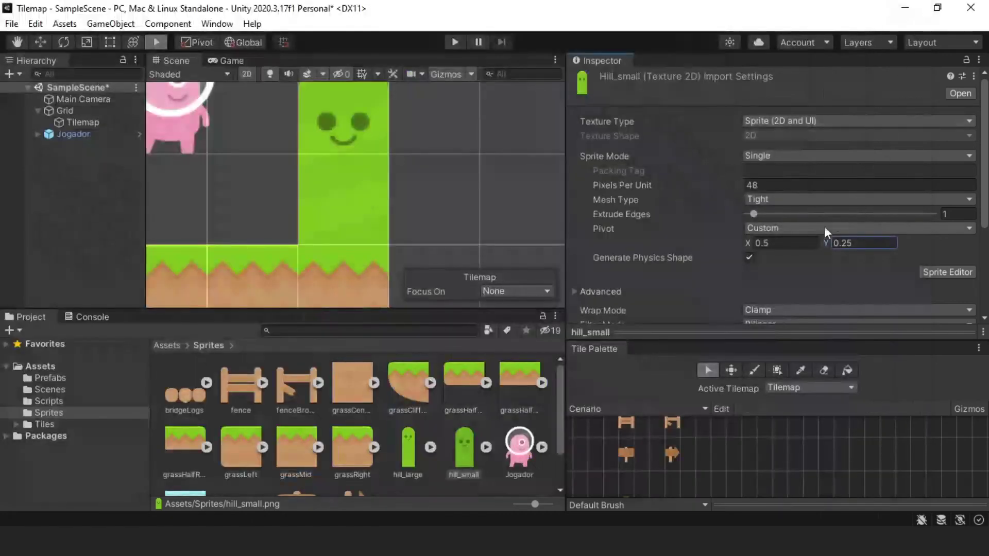
Step: Set hill_small's pivot to Center and apply it
{"action": "left_click", "coordinate": [810, 229]}
{"action": "left_click", "coordinate": [807, 244]}
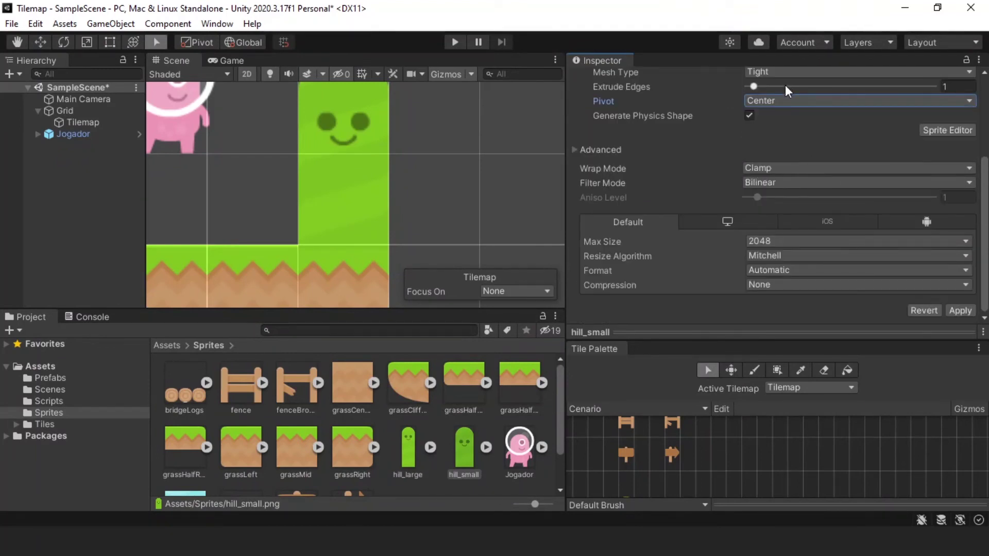
{"action": "left_click", "coordinate": [960, 310]}
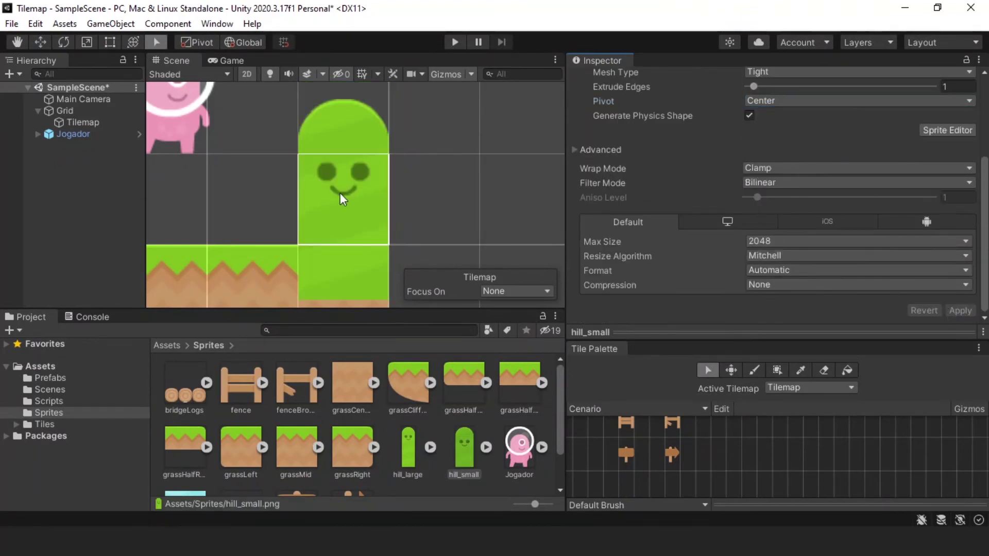
{"action": "scroll", "coordinate": [339, 212], "scroll_direction": "down", "scroll_amount": 1}
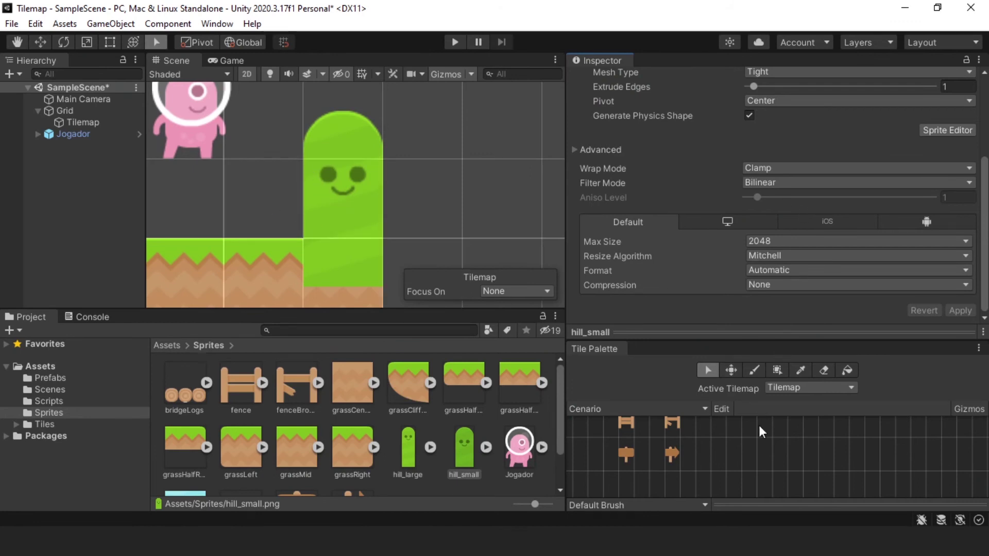
Step: Pick the small and large hill tiles in the palette and paint a test hill
{"action": "middle_click_drag", "start_coordinate": [681, 471], "coordinate": [672, 430]}
{"action": "left_click", "coordinate": [648, 459]}
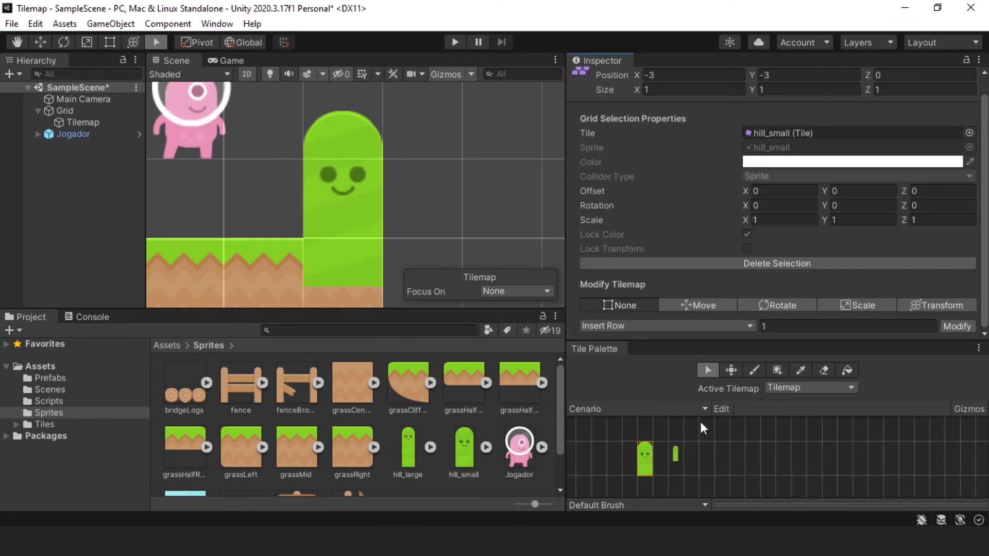
{"action": "left_click", "coordinate": [746, 367]}
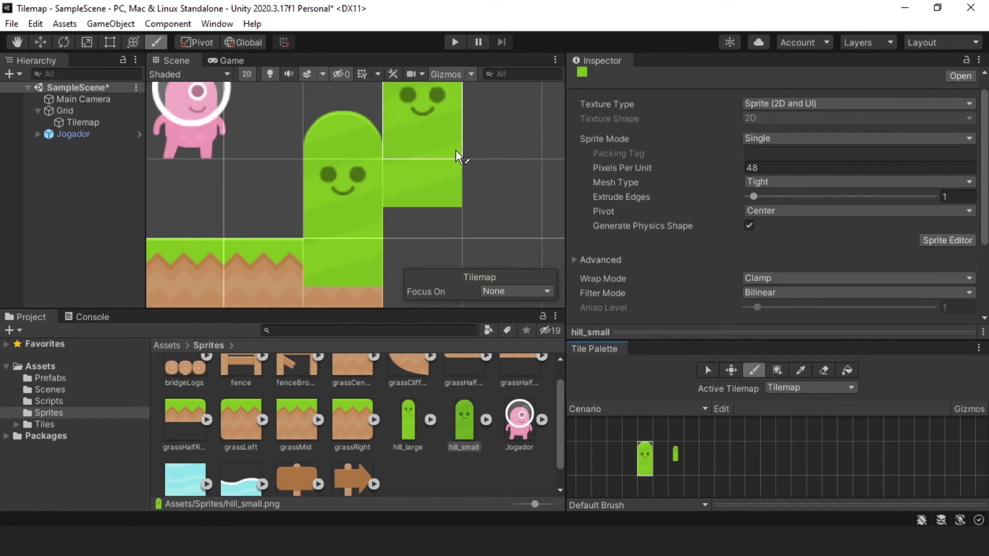
{"action": "left_click", "coordinate": [707, 370]}
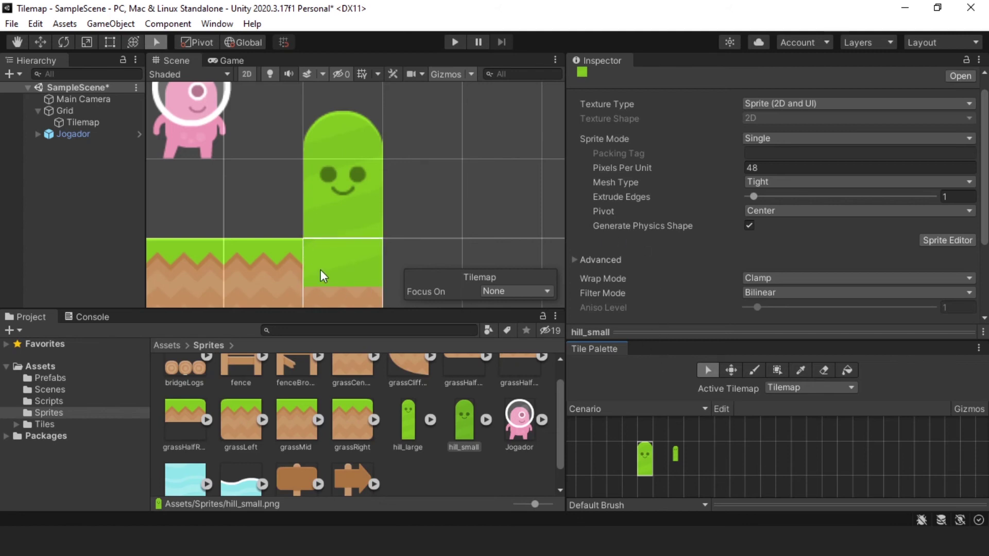
{"action": "left_click", "coordinate": [676, 448]}
{"action": "left_click", "coordinate": [640, 453]}
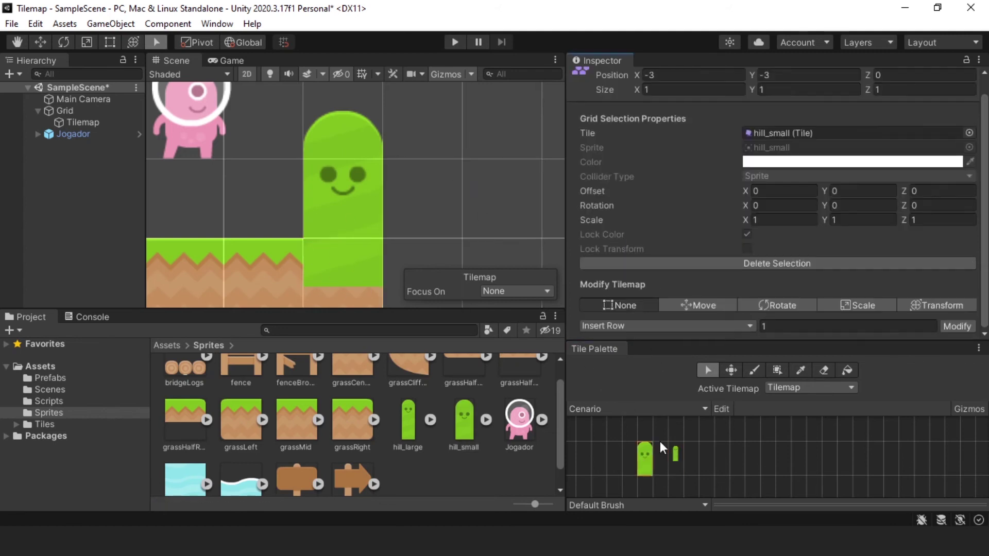
{"action": "left_click", "coordinate": [753, 370]}
{"action": "left_click", "coordinate": [478, 154]}
{"action": "scroll", "coordinate": [371, 138], "scroll_direction": "down", "scroll_amount": 2}
{"action": "key", "text": "s"}
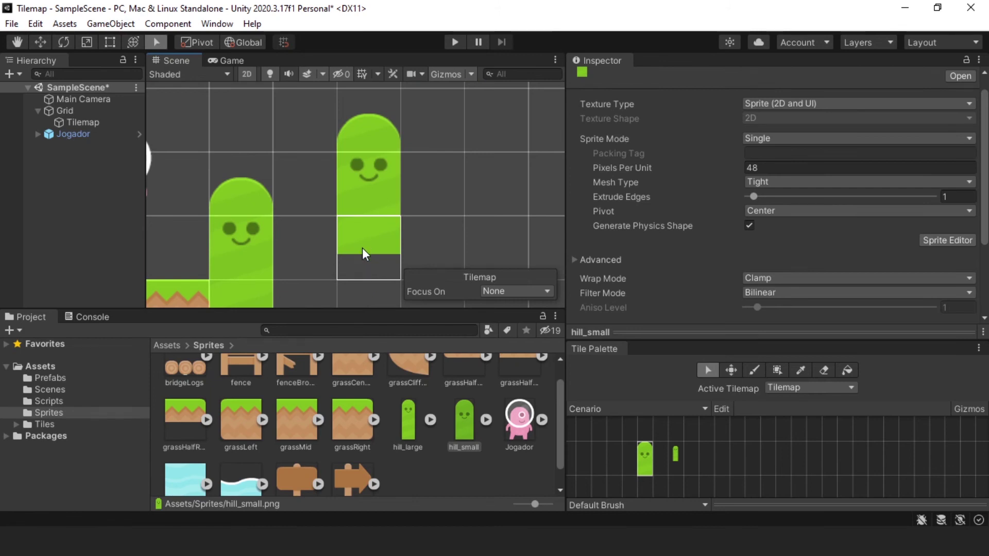
Step: Give hill_small a Custom pivot of X 0.5, Y 0.23 and apply it
{"action": "left_click", "coordinate": [765, 214]}
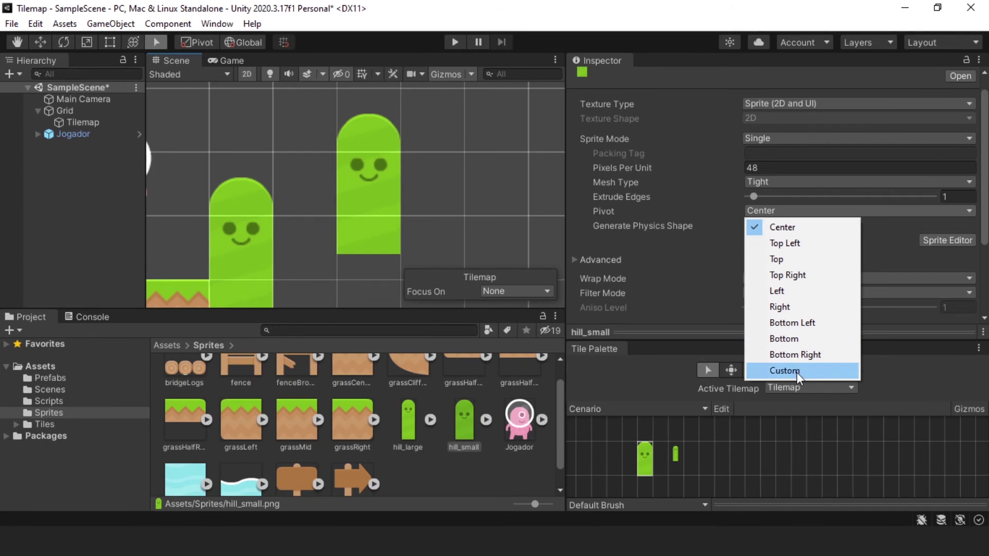
{"action": "left_click", "coordinate": [797, 372]}
{"action": "left_click", "coordinate": [753, 227]}
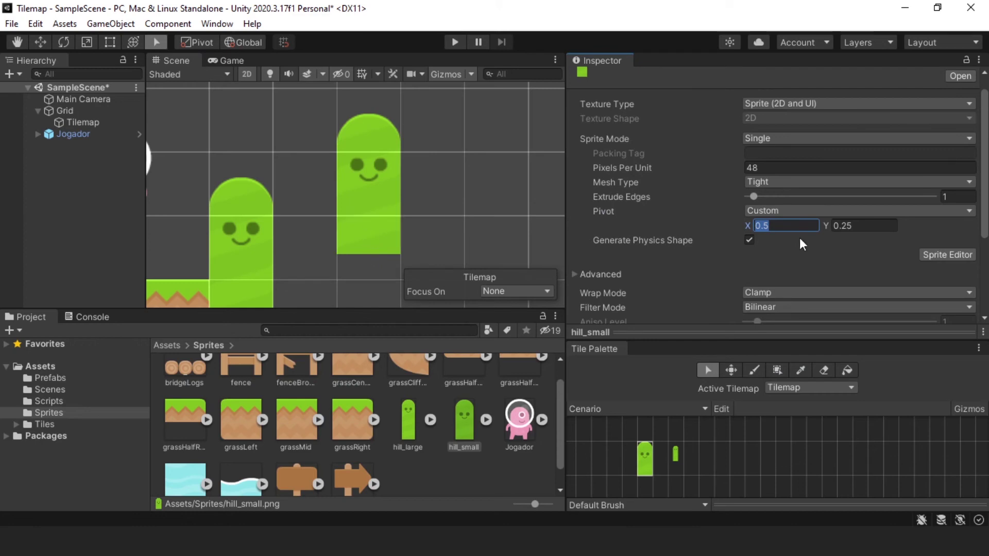
{"action": "scroll", "coordinate": [904, 239], "scroll_direction": "down", "scroll_amount": 5}
{"action": "left_click", "coordinate": [961, 311]}
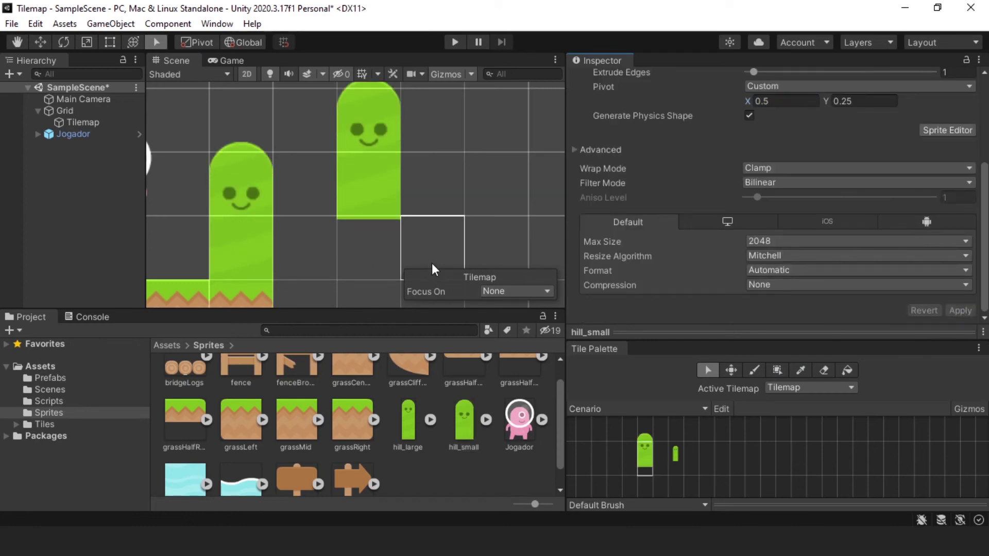
{"action": "scroll", "coordinate": [329, 209], "scroll_direction": "up", "scroll_amount": 5}
{"action": "scroll", "coordinate": [363, 226], "scroll_direction": "up", "scroll_amount": 3}
{"action": "scroll", "coordinate": [389, 238], "scroll_direction": "up", "scroll_amount": 2}
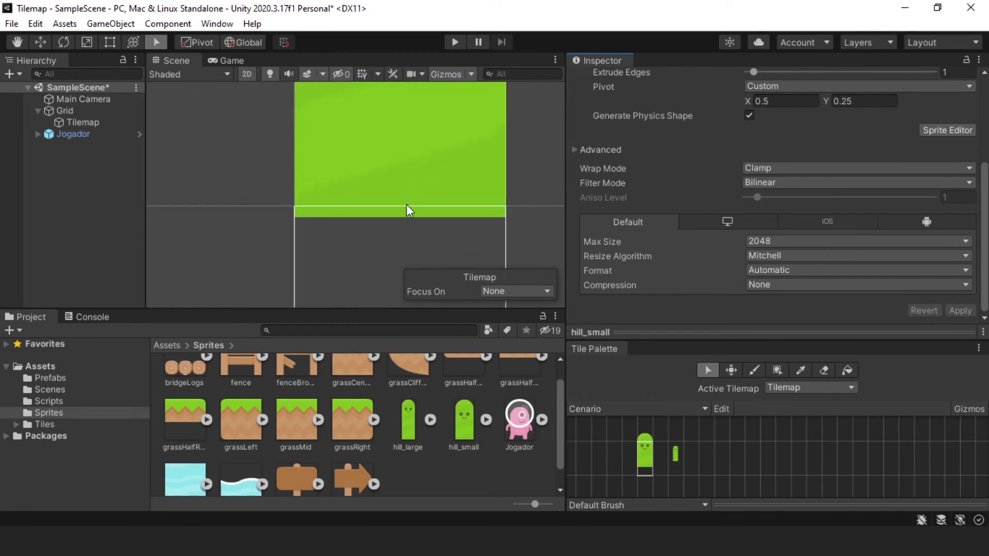
{"action": "left_click", "coordinate": [847, 103]}
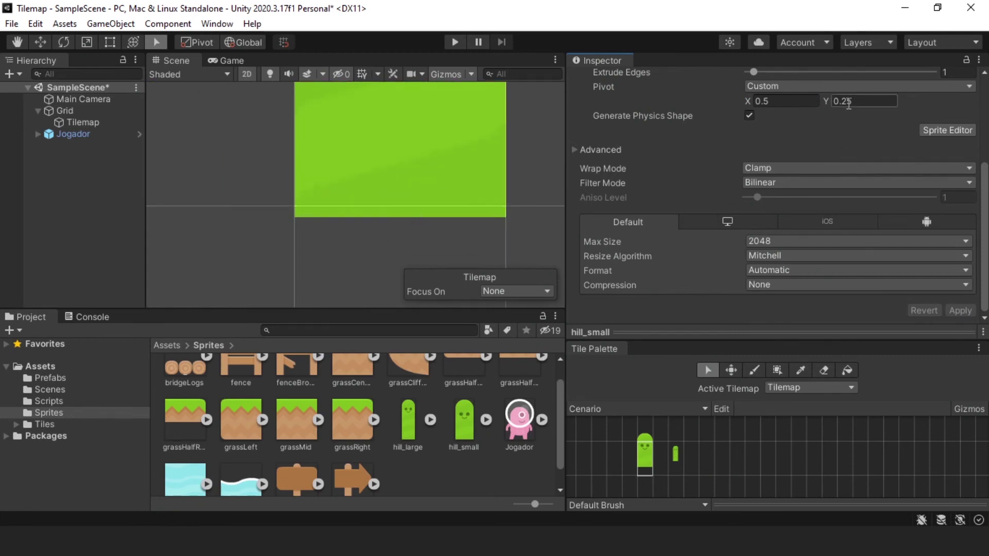
{"action": "type", "text": "8"}
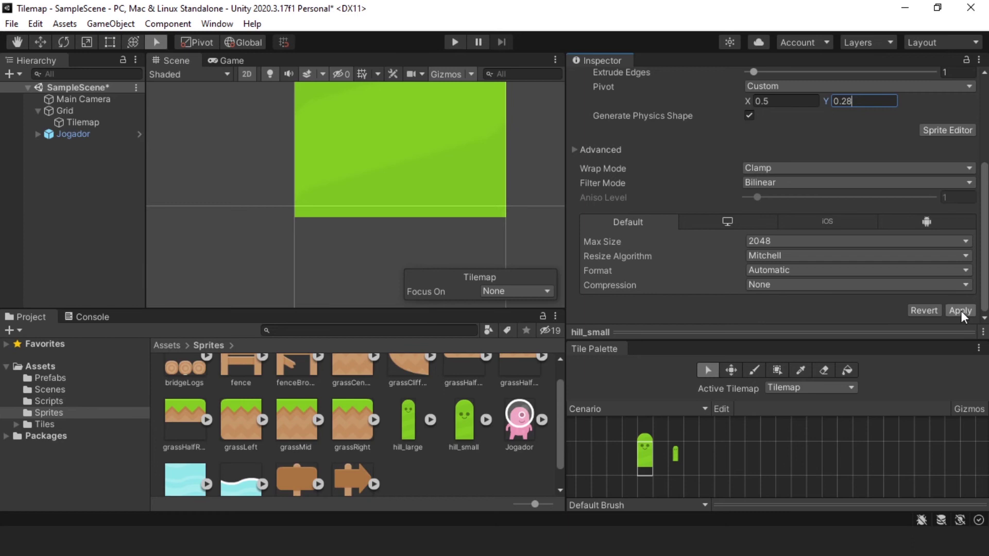
{"action": "left_click", "coordinate": [960, 311]}
{"action": "left_click_drag", "start_coordinate": [846, 101], "coordinate": [876, 101]}
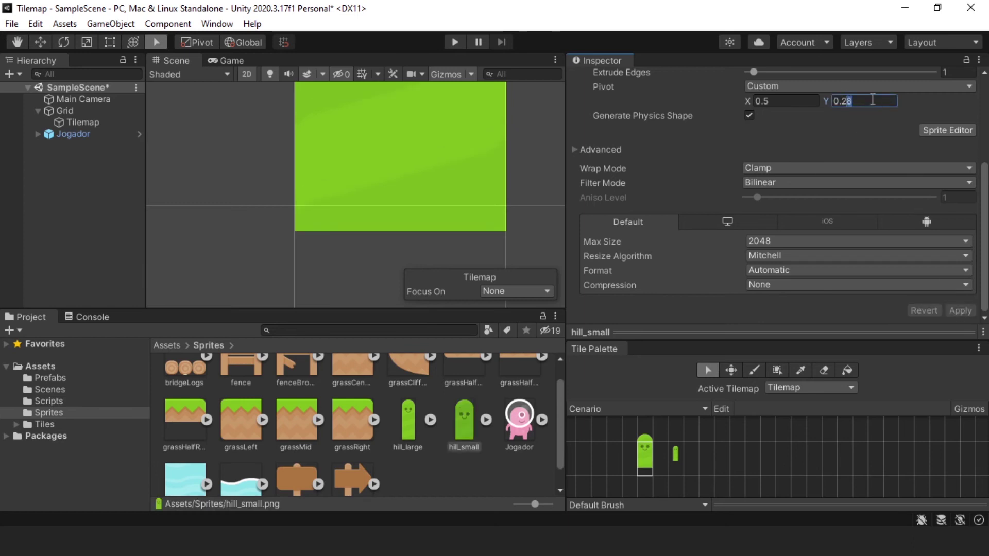
{"action": "type", "text": "3"}
{"action": "left_click", "coordinate": [956, 311]}
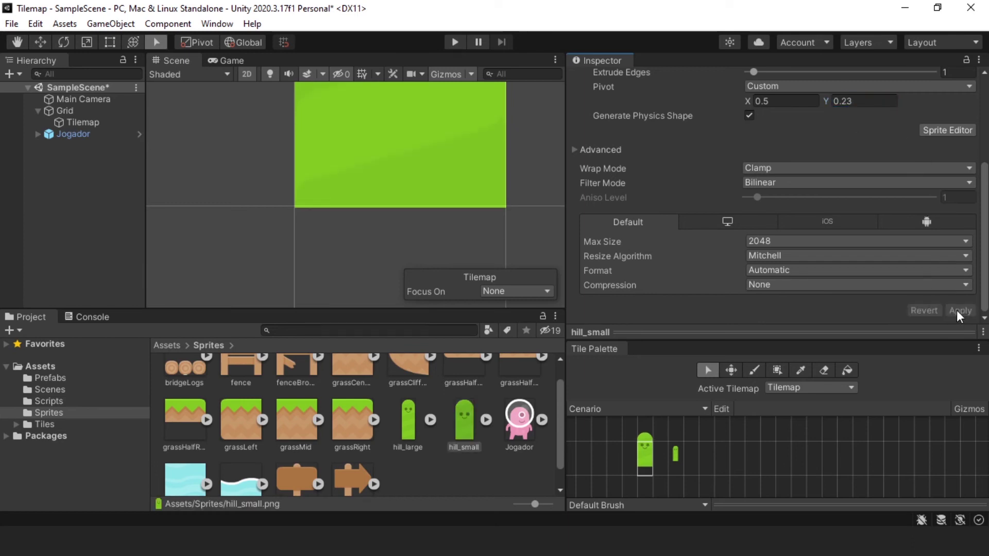
Step: Erase both test hill tiles from the scene with the Tile Palette eraser
{"action": "scroll", "coordinate": [375, 220], "scroll_direction": "down", "scroll_amount": 3}
{"action": "scroll", "coordinate": [375, 216], "scroll_direction": "down", "scroll_amount": 4}
{"action": "scroll", "coordinate": [375, 209], "scroll_direction": "down", "scroll_amount": 2}
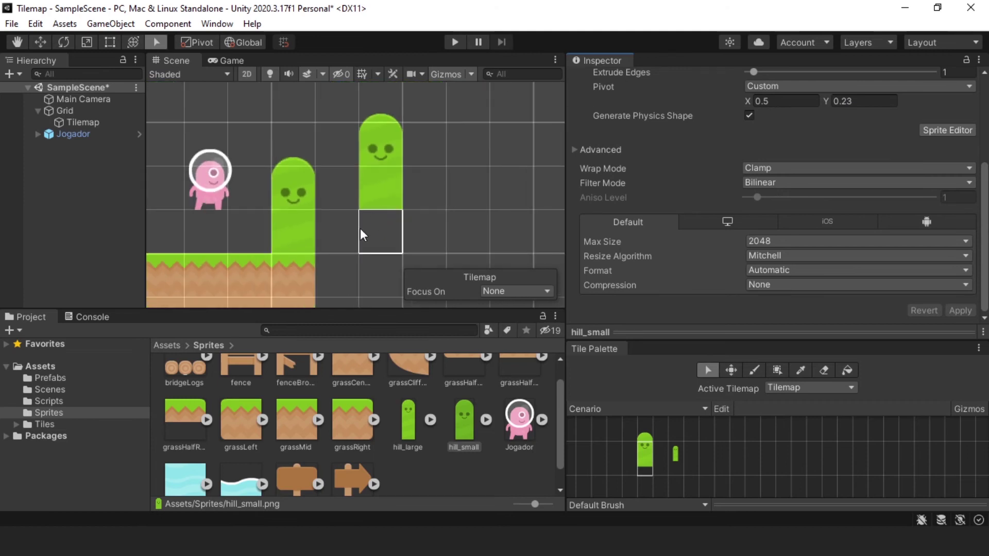
{"action": "middle_click_drag", "start_coordinate": [360, 228], "coordinate": [420, 230]}
{"action": "left_click", "coordinate": [816, 371]}
{"action": "left_click", "coordinate": [455, 194]}
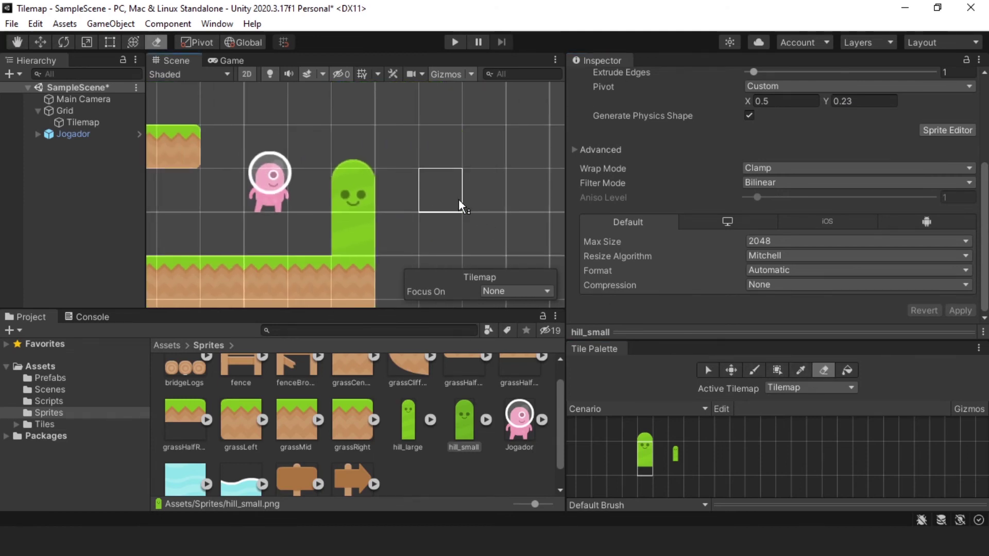
{"action": "scroll", "coordinate": [456, 199], "scroll_direction": "down", "scroll_amount": 2}
{"action": "scroll", "coordinate": [412, 206], "scroll_direction": "down", "scroll_amount": 2}
{"action": "middle_click_drag", "start_coordinate": [387, 213], "coordinate": [438, 205]}
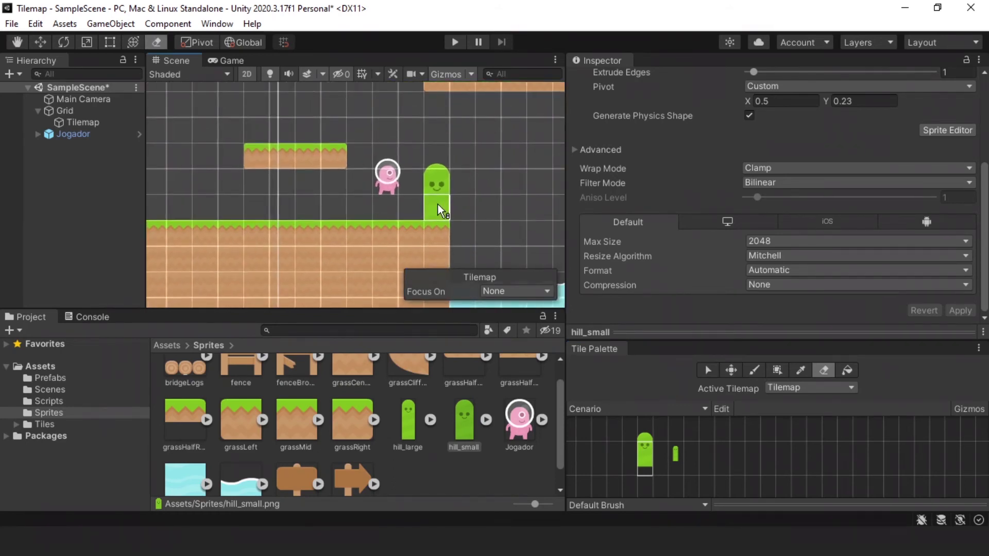
{"action": "left_click", "coordinate": [437, 204]}
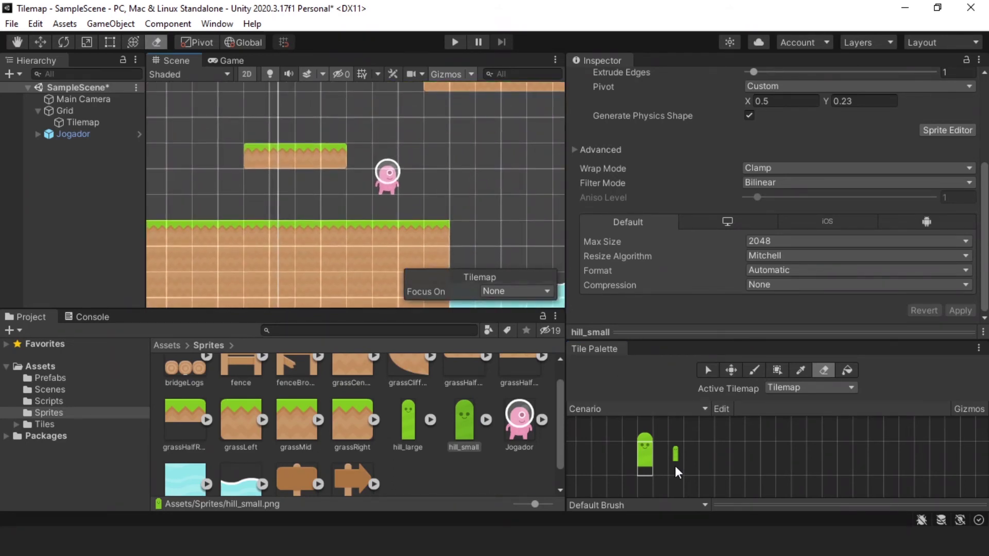
{"action": "left_click", "coordinate": [410, 430]}
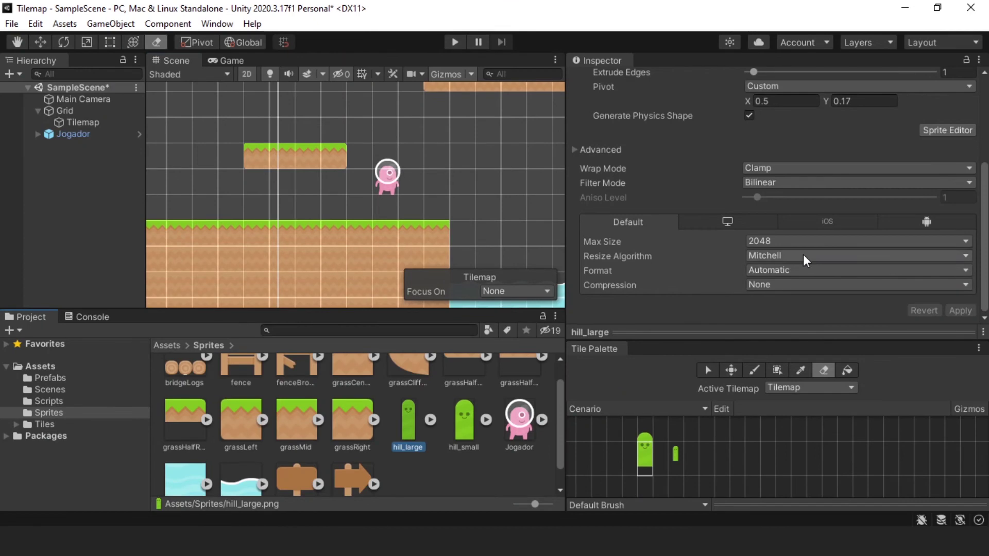
Step: Set hill_large's Pixels Per Unit to 48 and apply the reimport
{"action": "scroll", "coordinate": [748, 241], "scroll_direction": "up", "scroll_amount": 5}
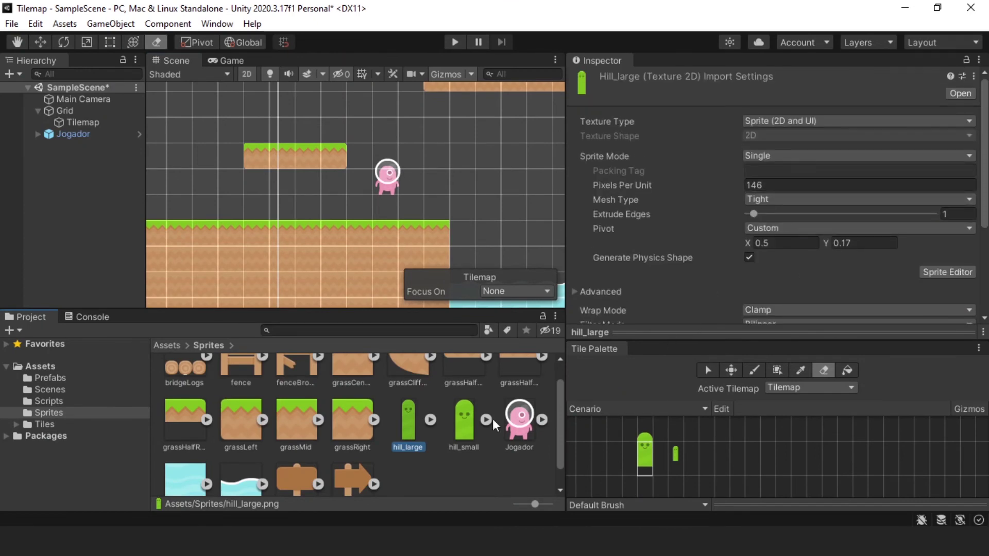
{"action": "left_click", "coordinate": [692, 333]}
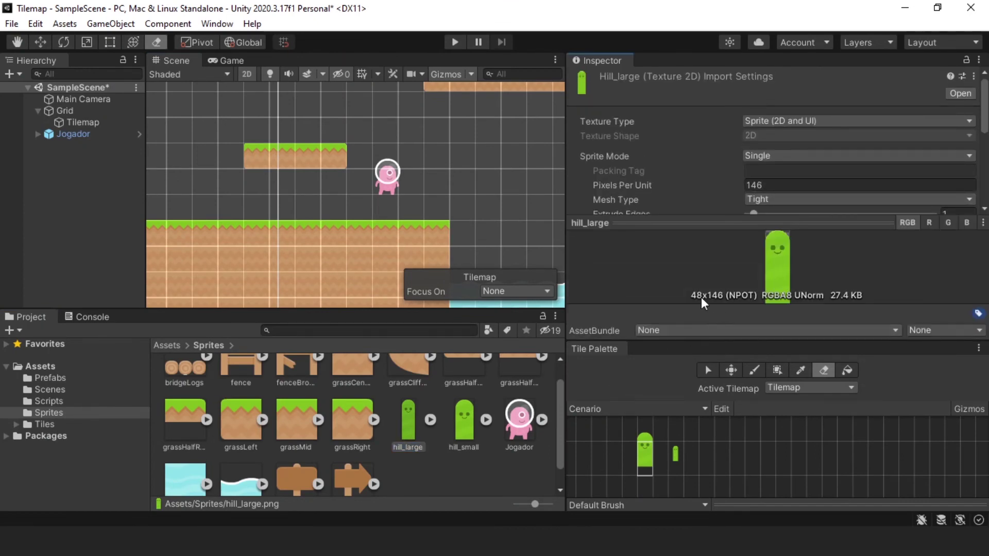
{"action": "left_click", "coordinate": [757, 186]}
{"action": "type", "text": "48"}
{"action": "left_click", "coordinate": [983, 186]}
{"action": "left_click", "coordinate": [960, 201]}
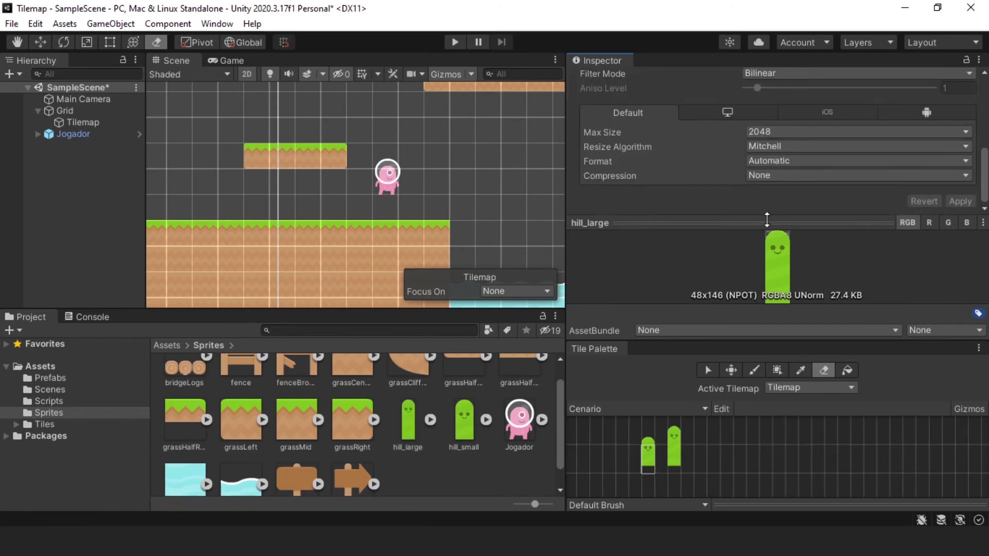
Step: Review hill_large's vertical pivot value in its sprite settings
{"action": "left_click", "coordinate": [767, 221]}
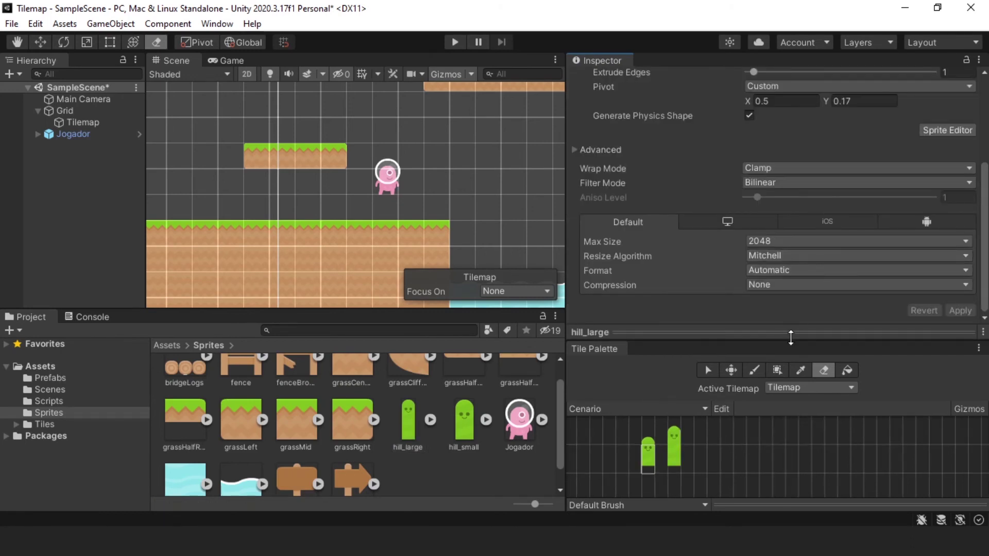
{"action": "left_click_drag", "start_coordinate": [791, 337], "coordinate": [791, 349]}
{"action": "scroll", "coordinate": [818, 266], "scroll_direction": "up", "scroll_amount": 5}
{"action": "left_click", "coordinate": [853, 243]}
{"action": "key", "text": "Return"}
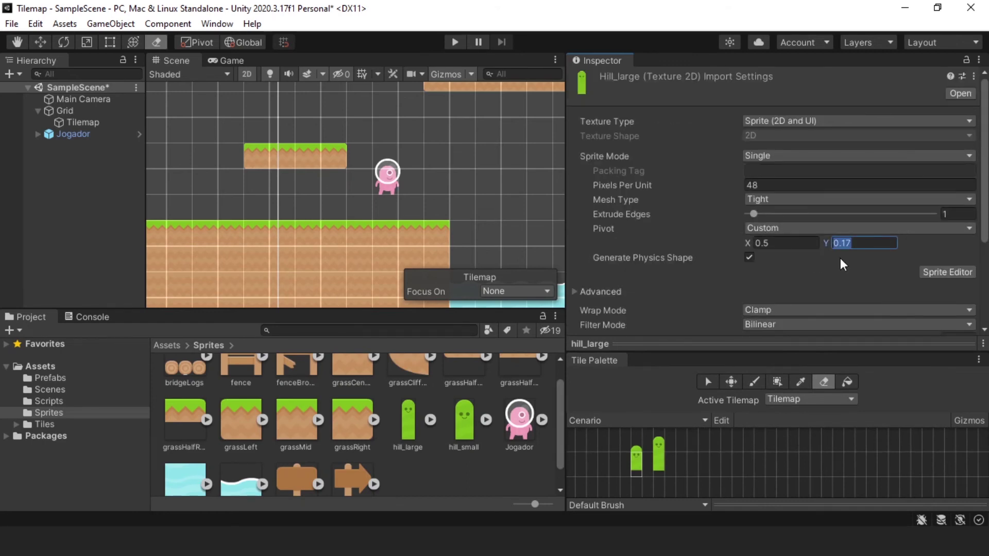
{"action": "left_click", "coordinate": [746, 388]}
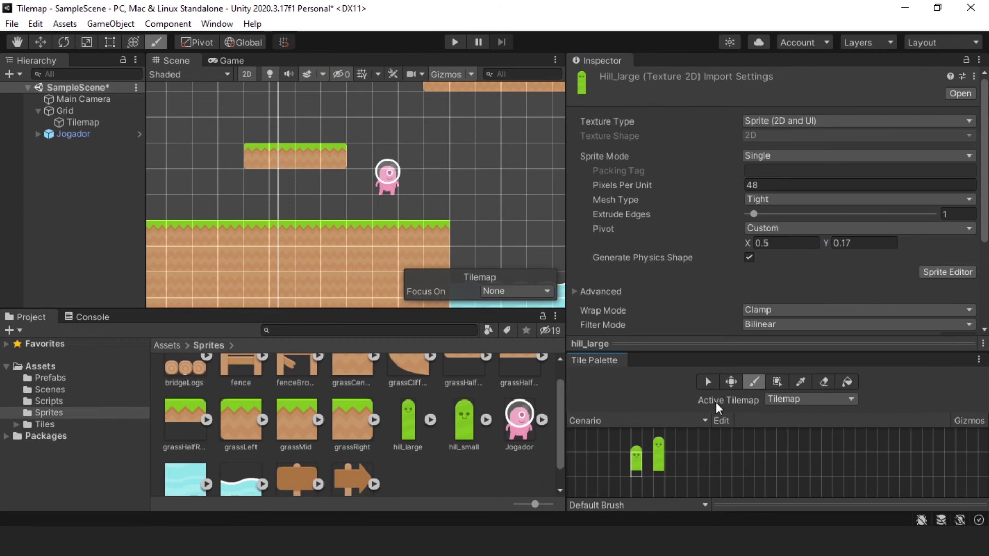
Step: Paint three large hill tiles on the grass beside the water
{"action": "left_click", "coordinate": [390, 206]}
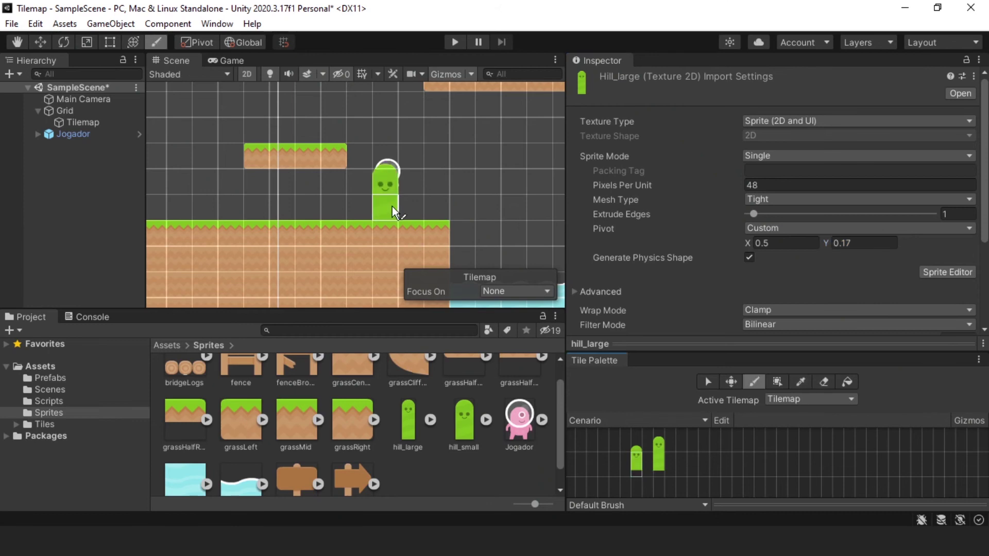
{"action": "left_click", "coordinate": [425, 212]}
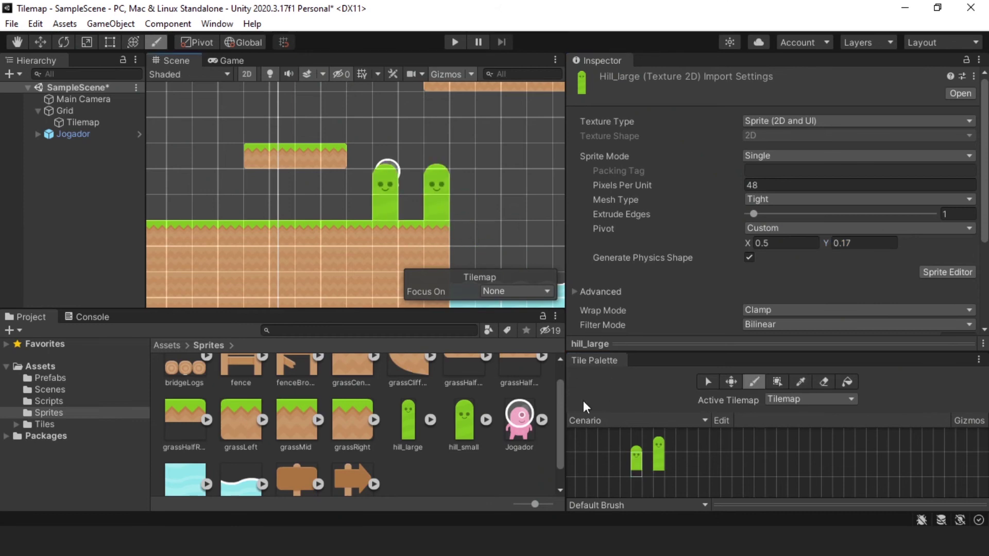
{"action": "left_click", "coordinate": [657, 459]}
{"action": "left_click", "coordinate": [417, 200]}
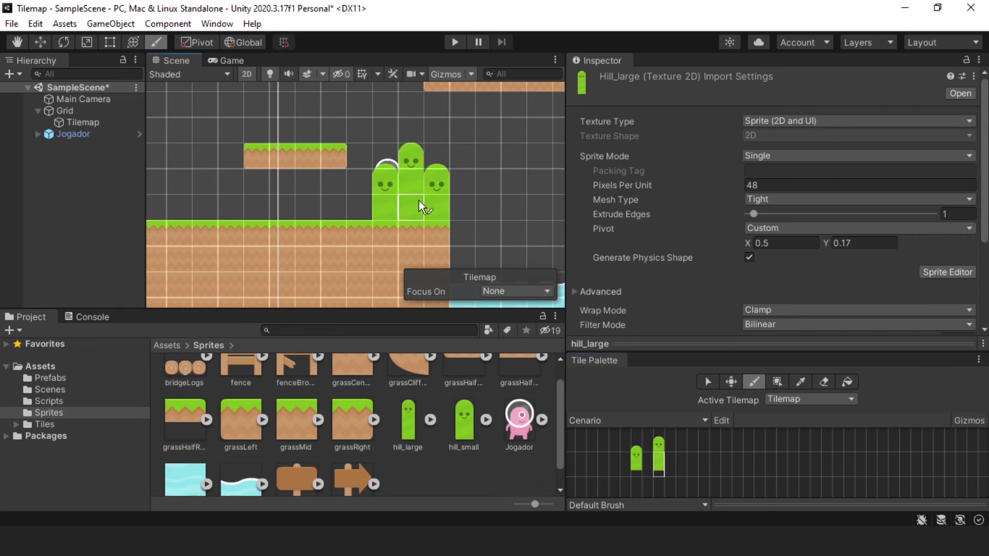
Step: Move Jogador left onto the small platform (X 8.04, Y 1.9) and enlarge the Tile Palette
{"action": "left_click", "coordinate": [512, 430]}
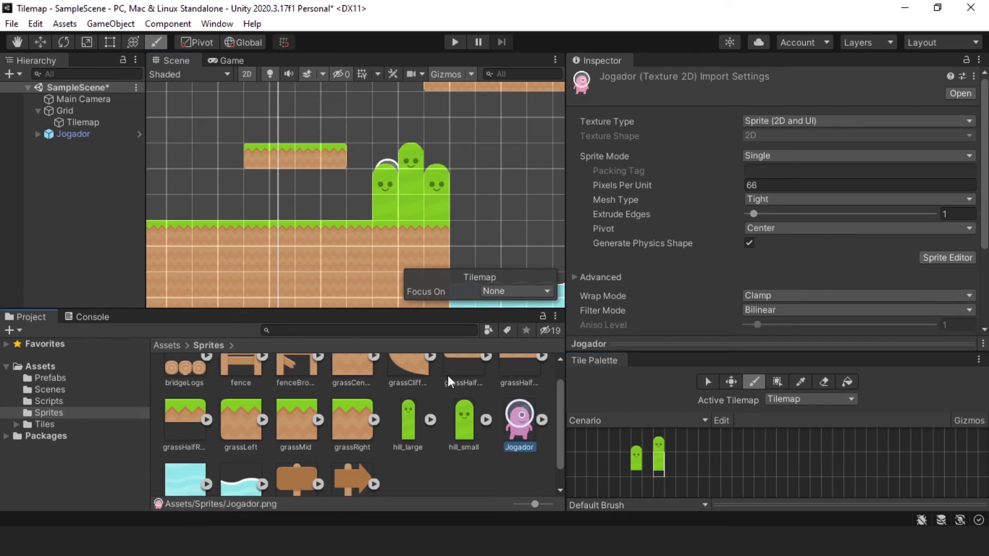
{"action": "scroll", "coordinate": [353, 214], "scroll_direction": "down", "scroll_amount": 2}
{"action": "scroll", "coordinate": [231, 214], "scroll_direction": "down", "scroll_amount": 2}
{"action": "left_click", "coordinate": [63, 134]}
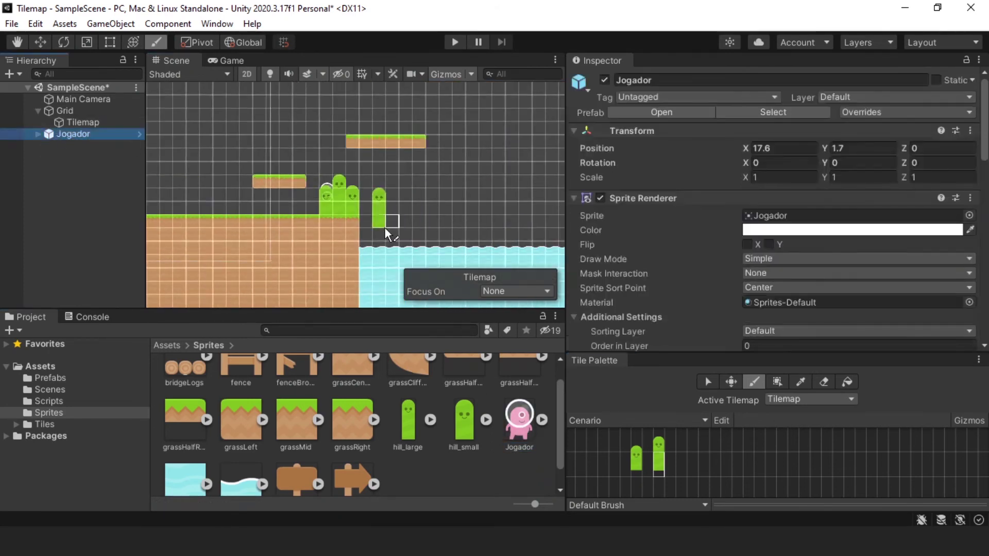
{"action": "key", "text": "w"}
{"action": "left_click_drag", "start_coordinate": [332, 187], "coordinate": [231, 185]}
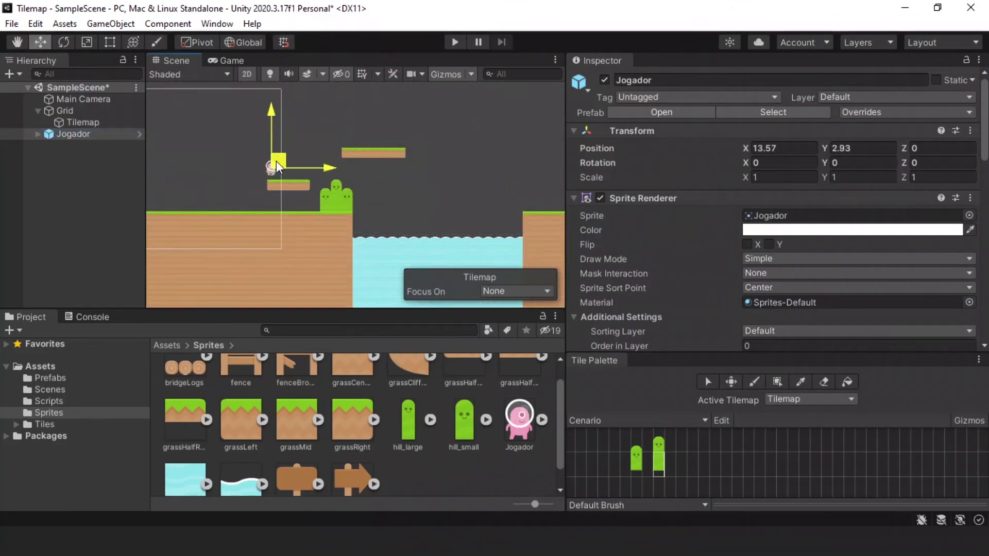
{"action": "scroll", "coordinate": [510, 430], "scroll_direction": "up", "scroll_amount": 2}
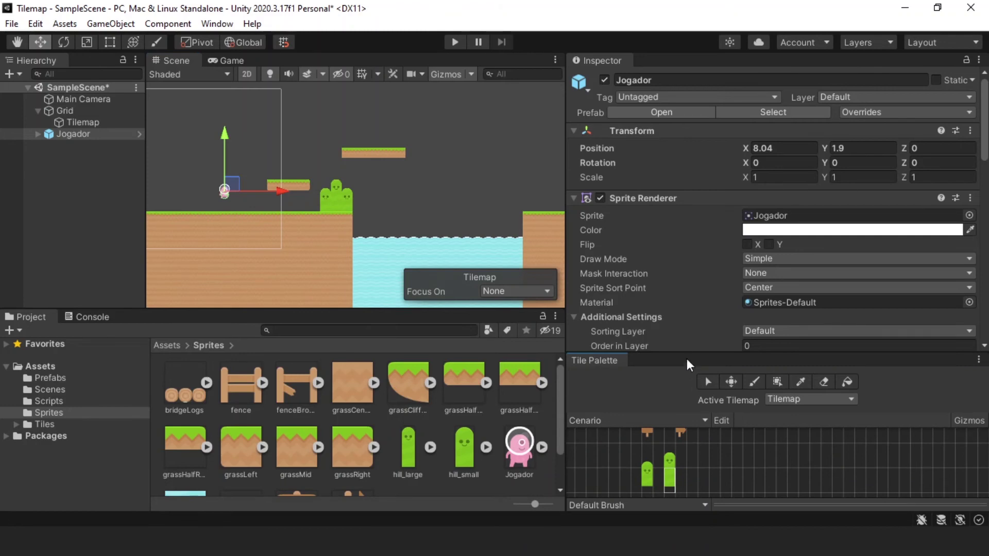
{"action": "left_click_drag", "start_coordinate": [687, 355], "coordinate": [706, 282]}
Step: Pick the fence tile for painting and confirm the fence sprite uses 70 Pixels Per Unit
{"action": "scroll", "coordinate": [695, 386], "scroll_direction": "down", "scroll_amount": 2}
{"action": "scroll", "coordinate": [667, 402], "scroll_direction": "down", "scroll_amount": 2}
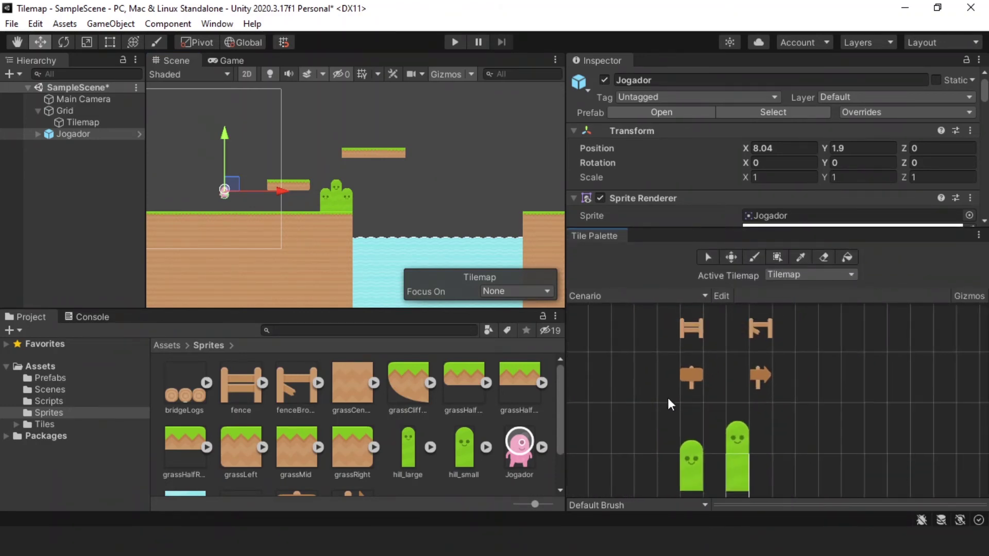
{"action": "left_click", "coordinate": [685, 332]}
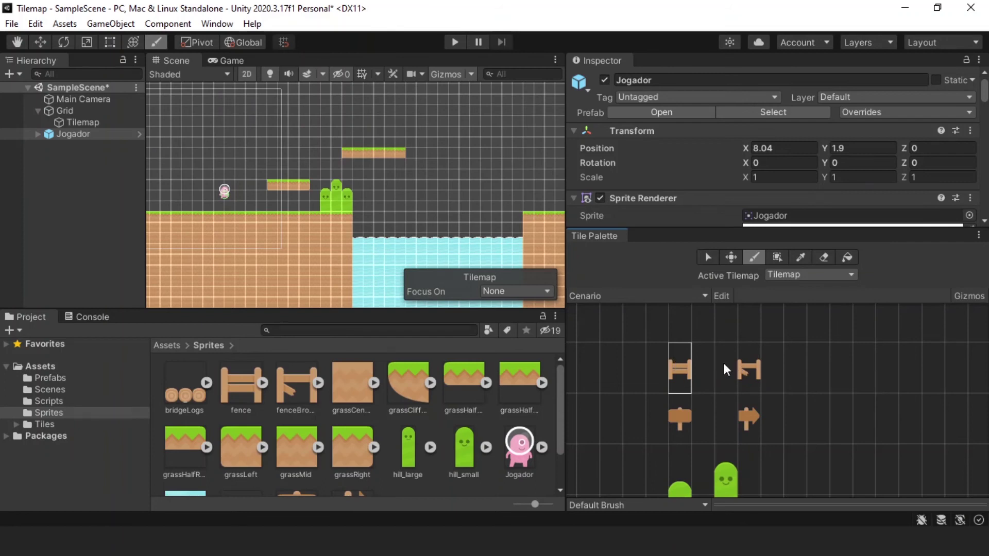
{"action": "left_click", "coordinate": [227, 390]}
{"action": "left_click", "coordinate": [757, 185]}
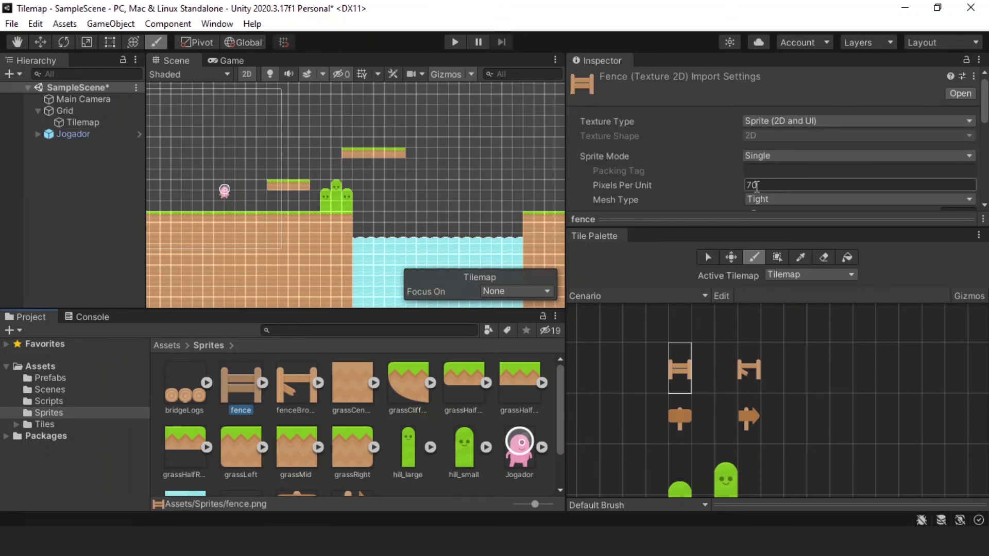
{"action": "left_click", "coordinate": [758, 185]}
{"action": "left_click", "coordinate": [715, 255]}
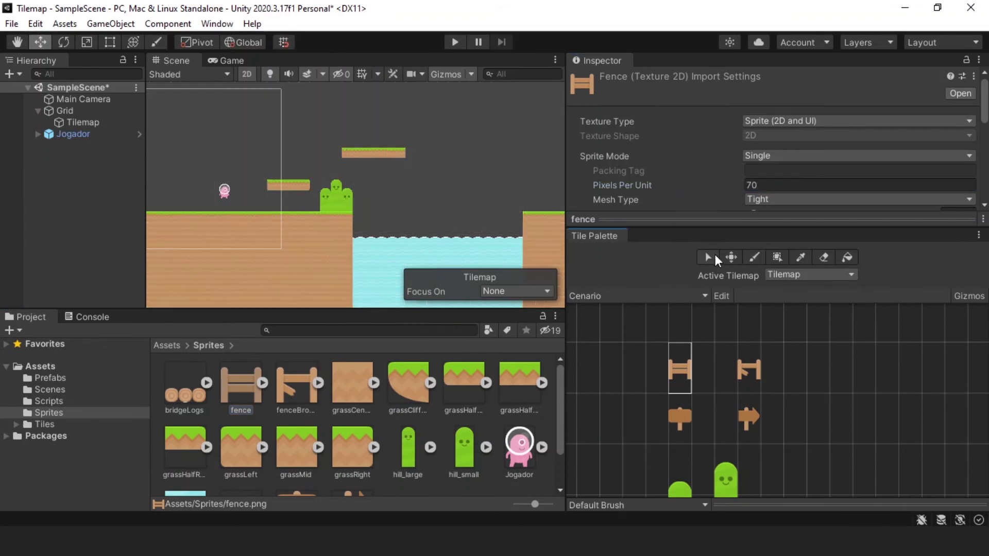
{"action": "left_click", "coordinate": [754, 257]}
{"action": "scroll", "coordinate": [232, 214], "scroll_direction": "up", "scroll_amount": 2}
Step: Paint a fence tile and two broken-fence tiles on the ground near the player
{"action": "scroll", "coordinate": [236, 213], "scroll_direction": "up", "scroll_amount": 2}
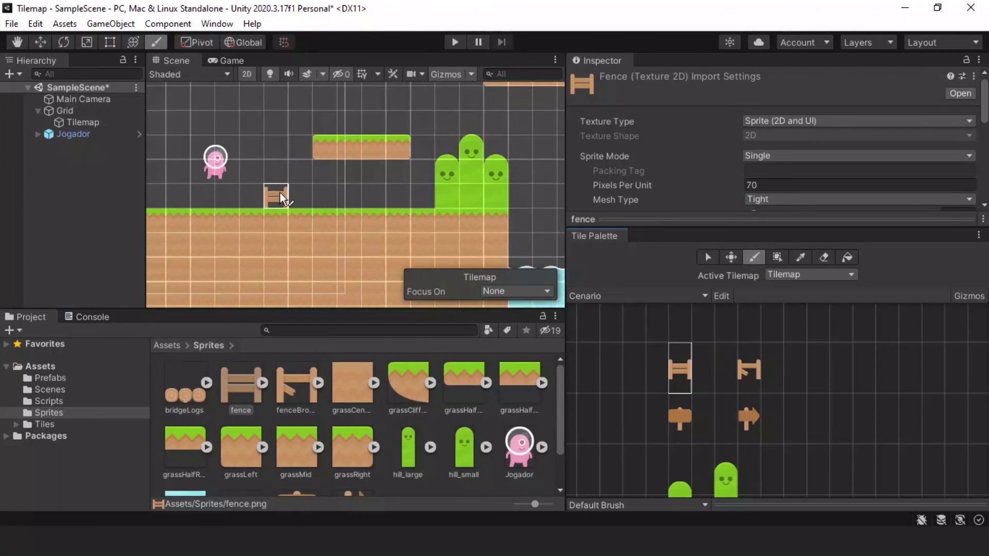
{"action": "scroll", "coordinate": [298, 197], "scroll_direction": "up", "scroll_amount": 1}
{"action": "scroll", "coordinate": [299, 199], "scroll_direction": "up", "scroll_amount": 2}
{"action": "scroll", "coordinate": [300, 201], "scroll_direction": "up", "scroll_amount": 1}
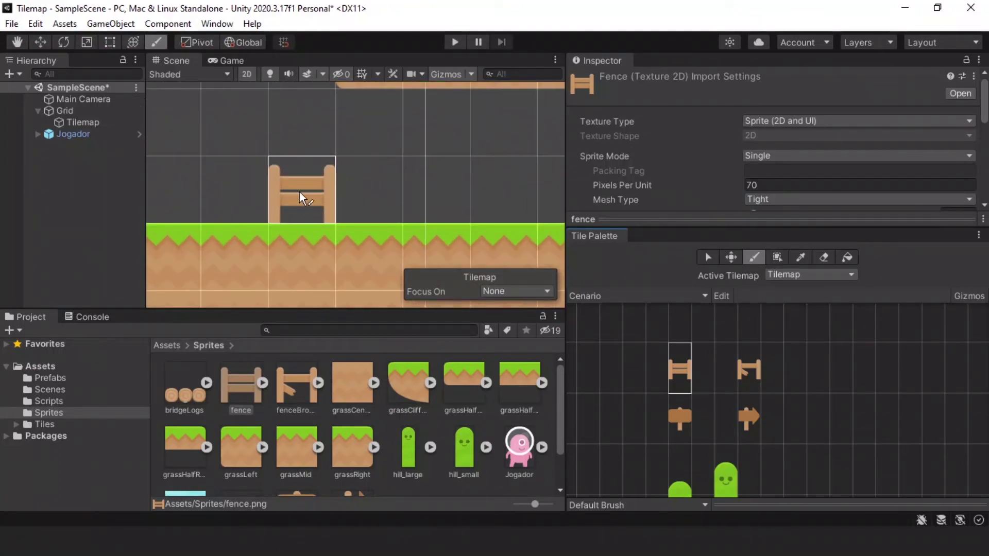
{"action": "scroll", "coordinate": [242, 191], "scroll_direction": "down", "scroll_amount": 3}
{"action": "middle_click_drag", "start_coordinate": [243, 192], "coordinate": [456, 199]}
{"action": "left_click", "coordinate": [214, 203]}
{"action": "left_click", "coordinate": [738, 360]}
{"action": "left_click", "coordinate": [284, 203]}
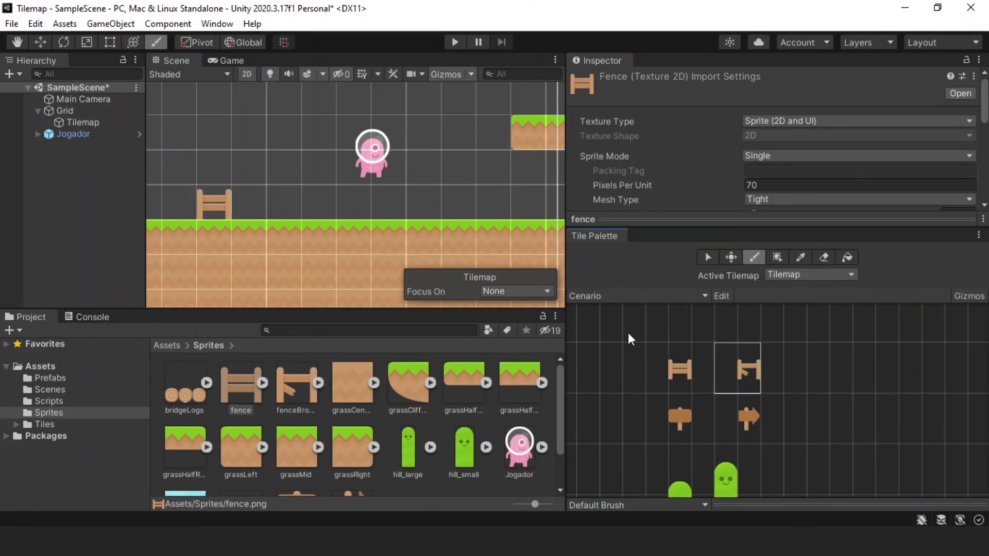
{"action": "left_click", "coordinate": [177, 202]}
{"action": "middle_click_drag", "start_coordinate": [180, 203], "coordinate": [306, 207]}
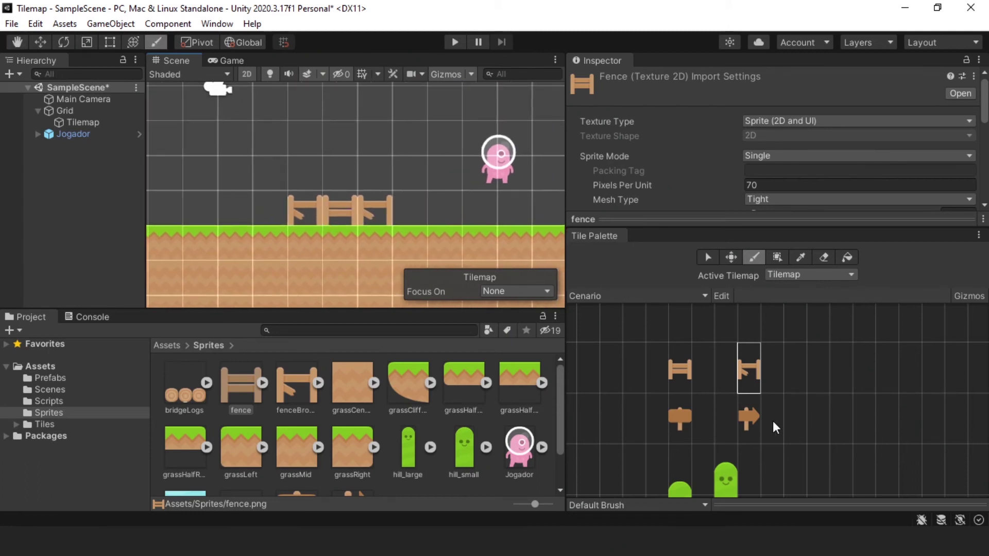
{"action": "left_click", "coordinate": [718, 257]}
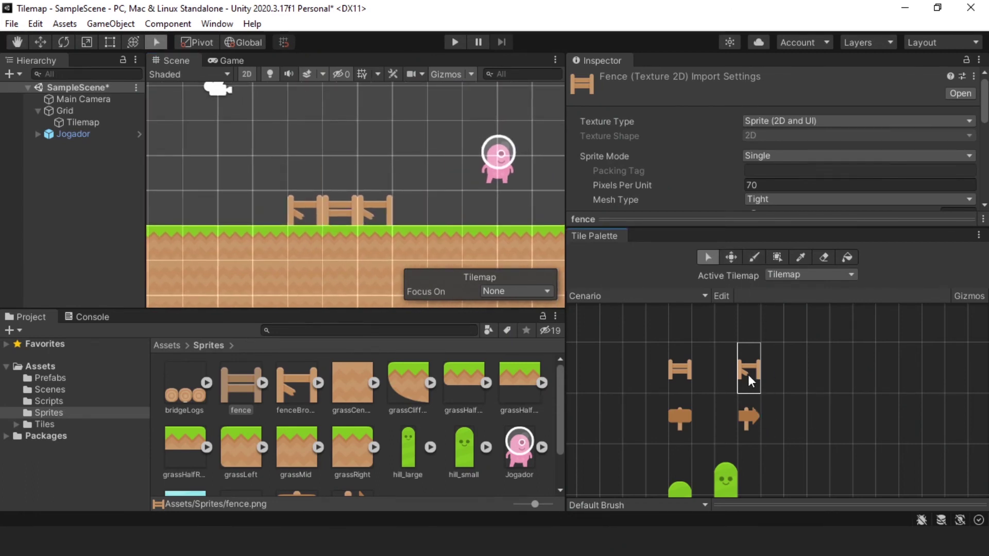
Step: Move the fenceBroken tile next to the fence tile using palette Edit mode
{"action": "left_click", "coordinate": [748, 376]}
{"action": "left_click", "coordinate": [720, 297]}
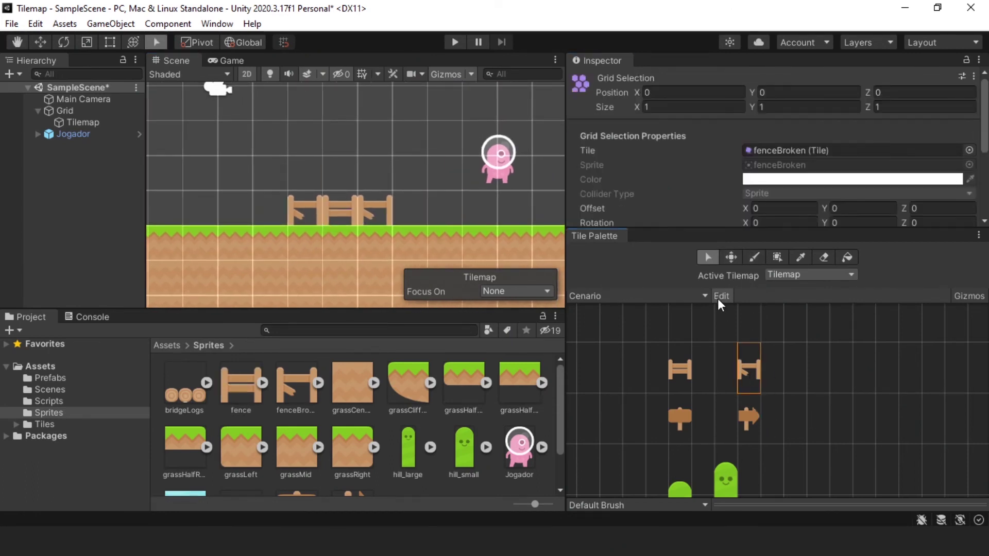
{"action": "left_click", "coordinate": [732, 258]}
{"action": "left_click_drag", "start_coordinate": [714, 371], "coordinate": [714, 371]}
{"action": "left_click", "coordinate": [706, 260]}
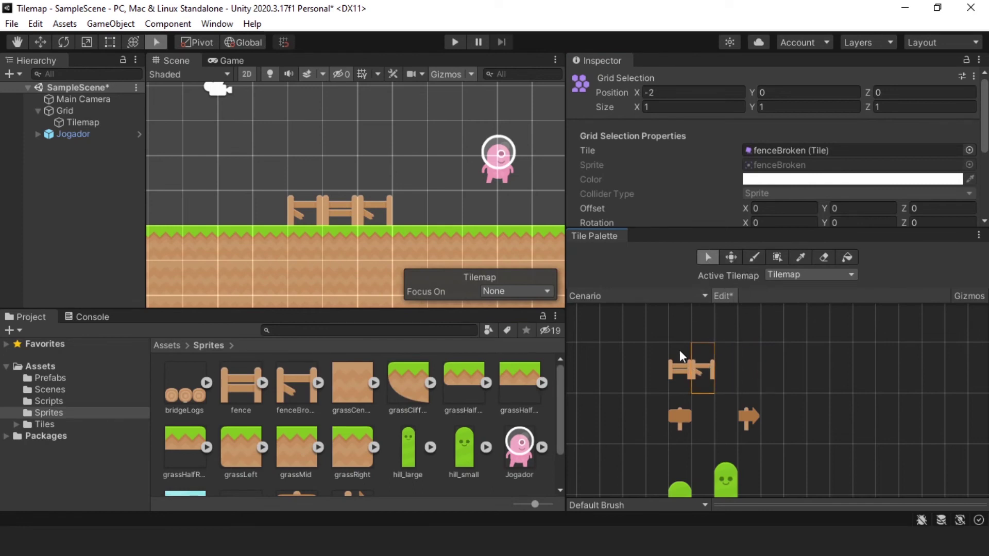
{"action": "left_click", "coordinate": [732, 296]}
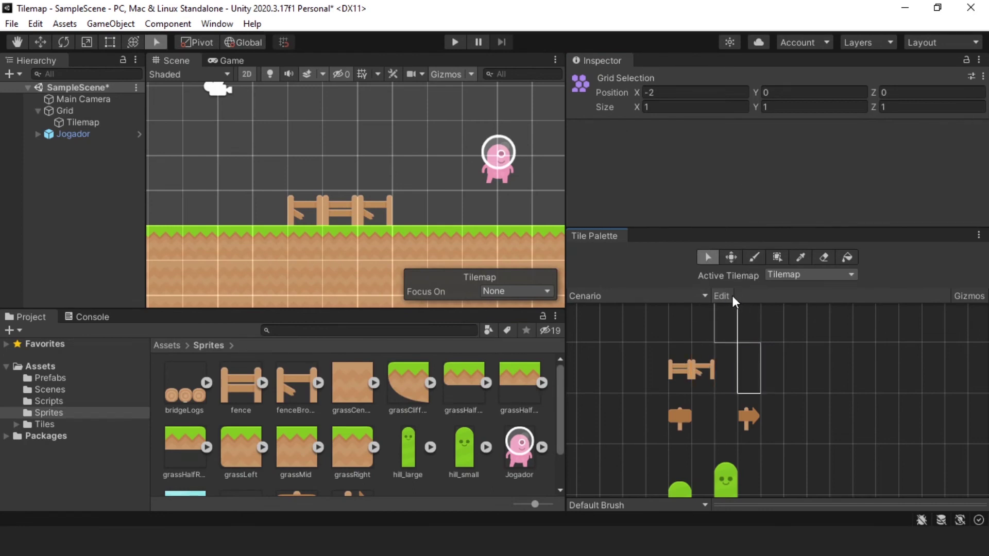
Step: Select the fence pair in the palette for painting
{"action": "left_click", "coordinate": [674, 322]}
{"action": "left_click", "coordinate": [692, 370]}
{"action": "left_click", "coordinate": [750, 259]}
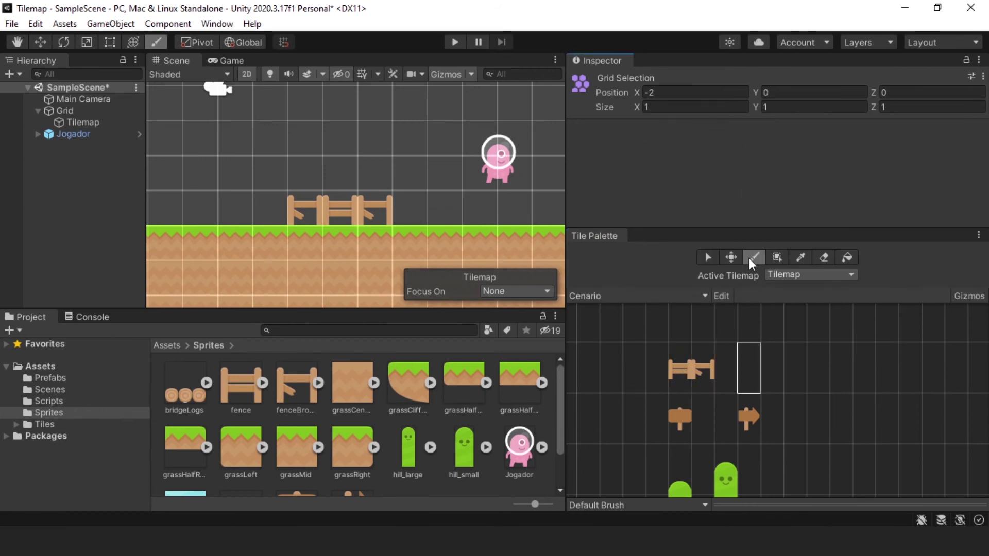
Step: Paint two fence and broken-fence pairs along the ground
{"action": "left_click", "coordinate": [690, 366]}
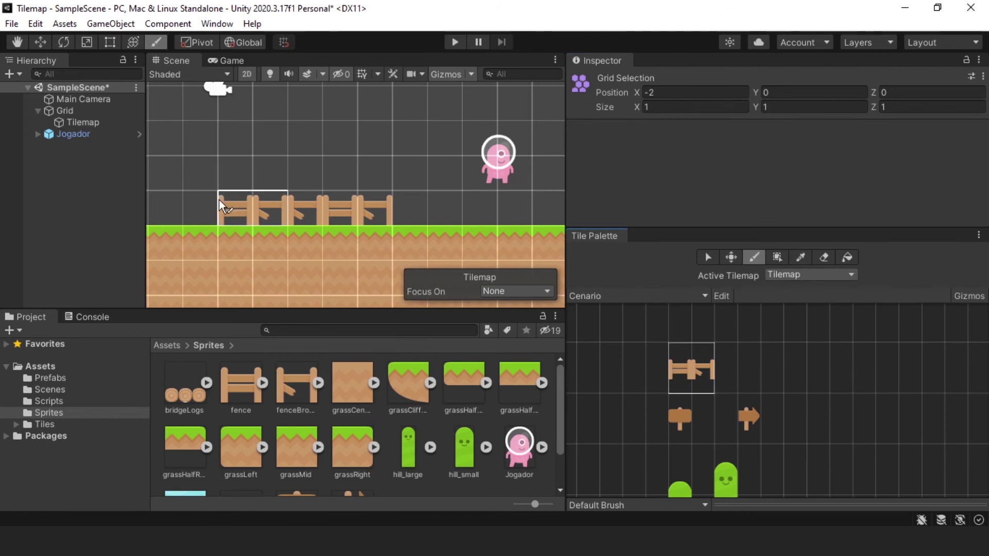
{"action": "scroll", "coordinate": [219, 198], "scroll_direction": "down", "scroll_amount": 3}
{"action": "scroll", "coordinate": [219, 197], "scroll_direction": "down", "scroll_amount": 2}
{"action": "middle_click_drag", "start_coordinate": [218, 203], "coordinate": [258, 214]}
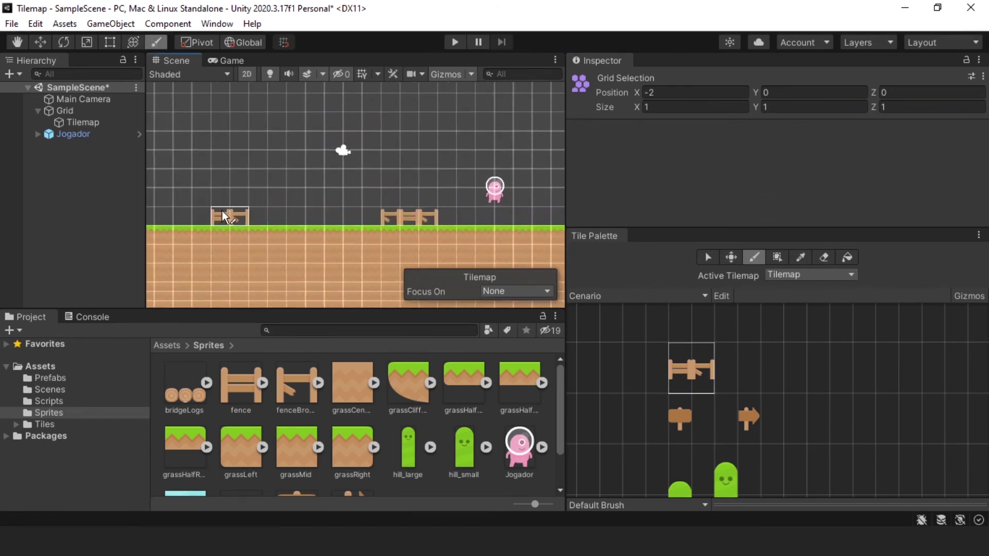
{"action": "left_click", "coordinate": [221, 215]}
{"action": "left_click", "coordinate": [264, 216]}
Step: Paint a wooden signpost on the ground and pick the arrow sign tile
{"action": "left_click", "coordinate": [739, 392]}
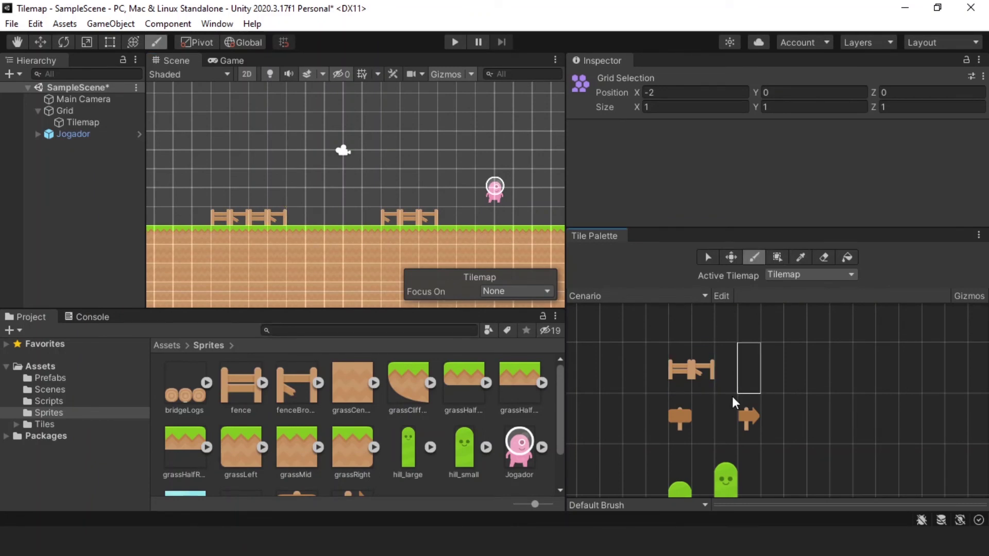
{"action": "left_click", "coordinate": [681, 416]}
{"action": "scroll", "coordinate": [450, 299], "scroll_direction": "down", "scroll_amount": 1}
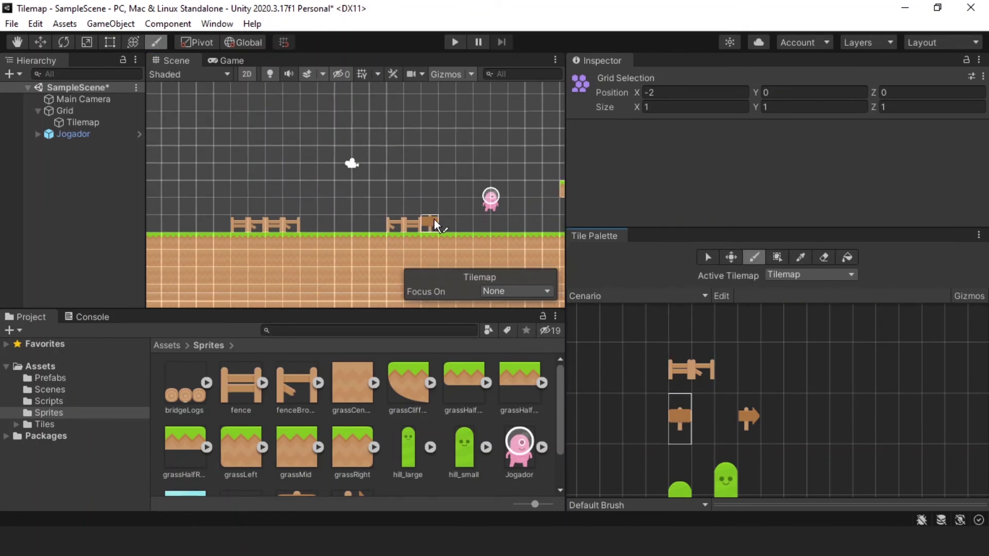
{"action": "left_click", "coordinate": [537, 229]}
{"action": "left_click", "coordinate": [748, 421]}
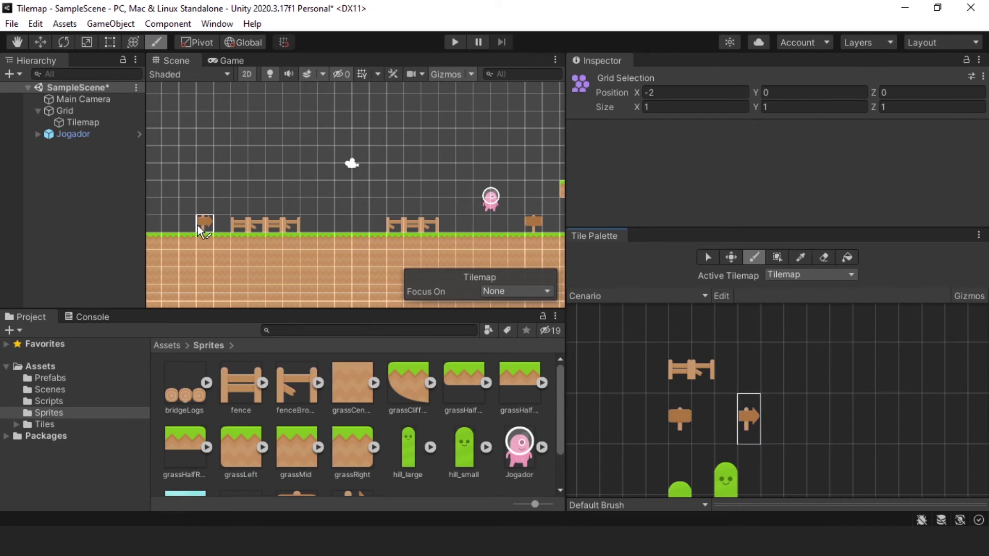
{"action": "scroll", "coordinate": [387, 240], "scroll_direction": "down", "scroll_amount": 2}
{"action": "middle_click_drag", "start_coordinate": [386, 240], "coordinate": [336, 212]}
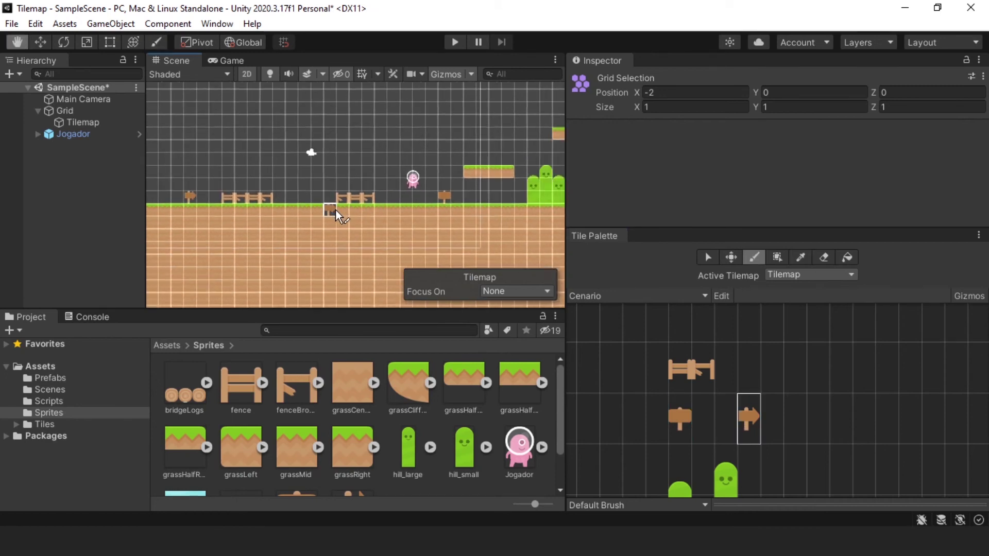
{"action": "scroll", "coordinate": [416, 213], "scroll_direction": "up", "scroll_amount": 2}
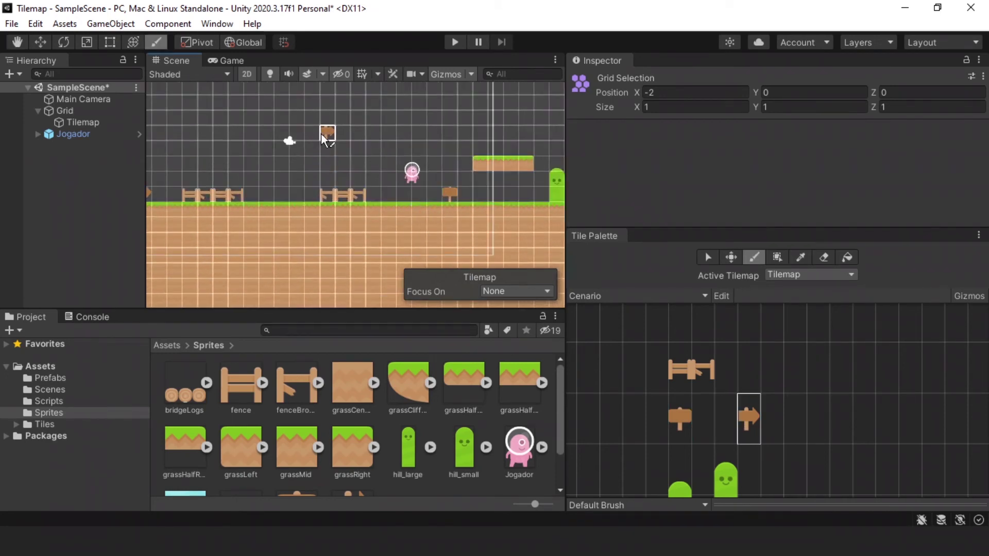
{"action": "key", "text": "ctrl+p"}
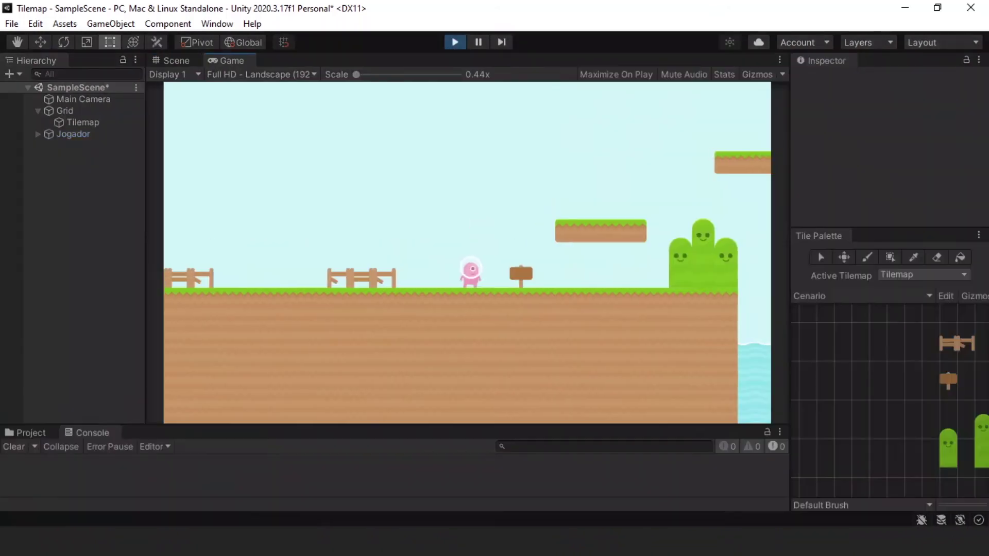
Step: Walk the character right, jump onto the green hill, then move left to the floating platform
{"action": "key", "text": "Right"}
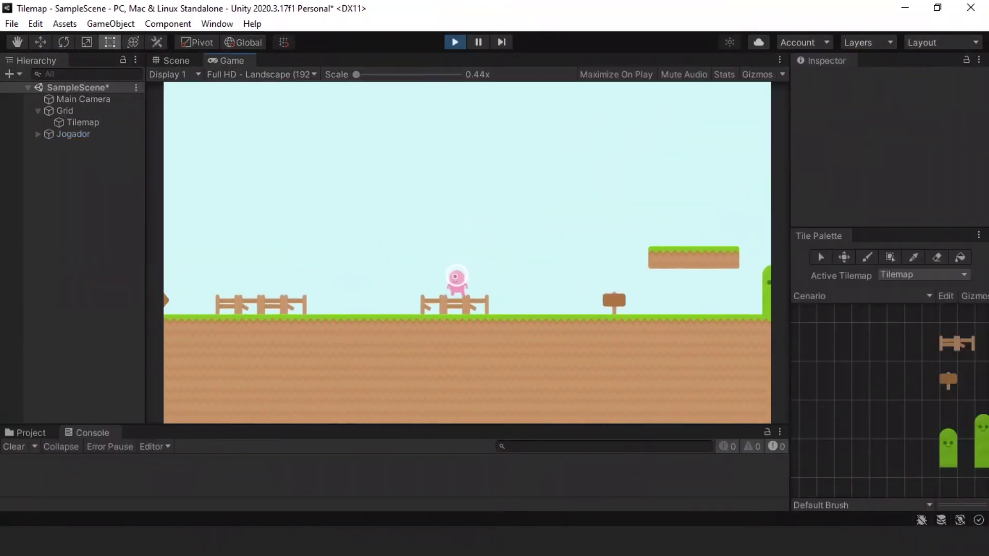
{"action": "key", "text": "Right"}
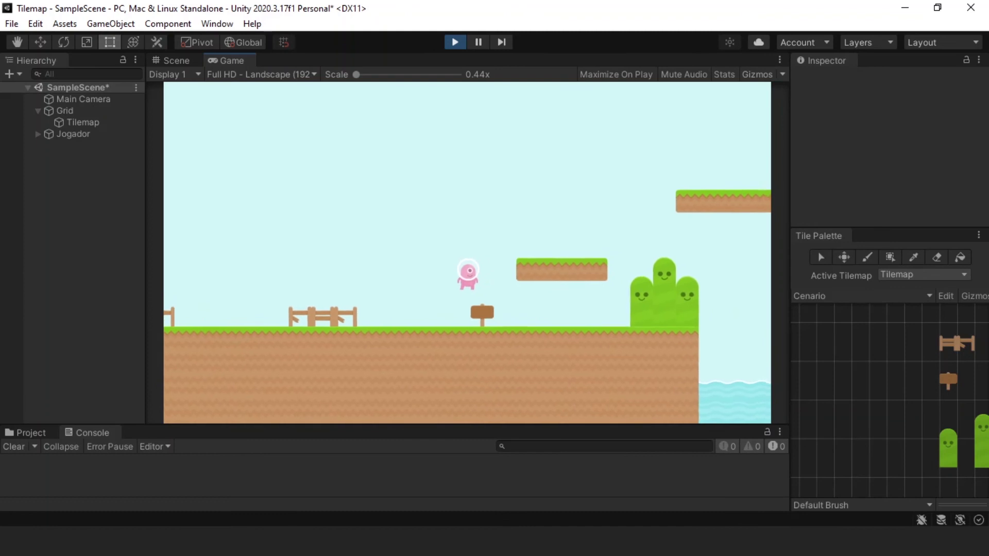
{"action": "key", "text": "Right"}
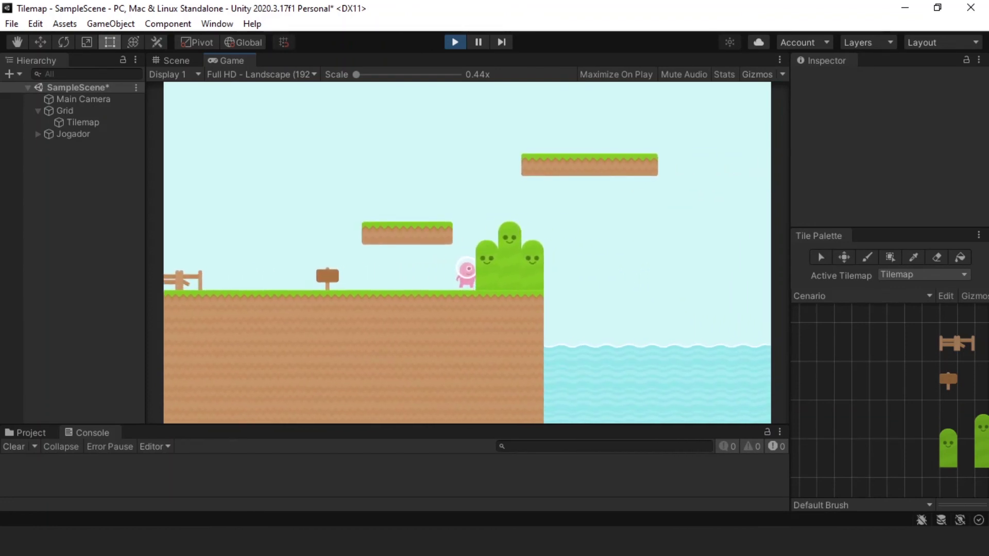
{"action": "key", "text": "space"}
{"action": "key", "text": "space"}
{"action": "key", "text": "Right"}
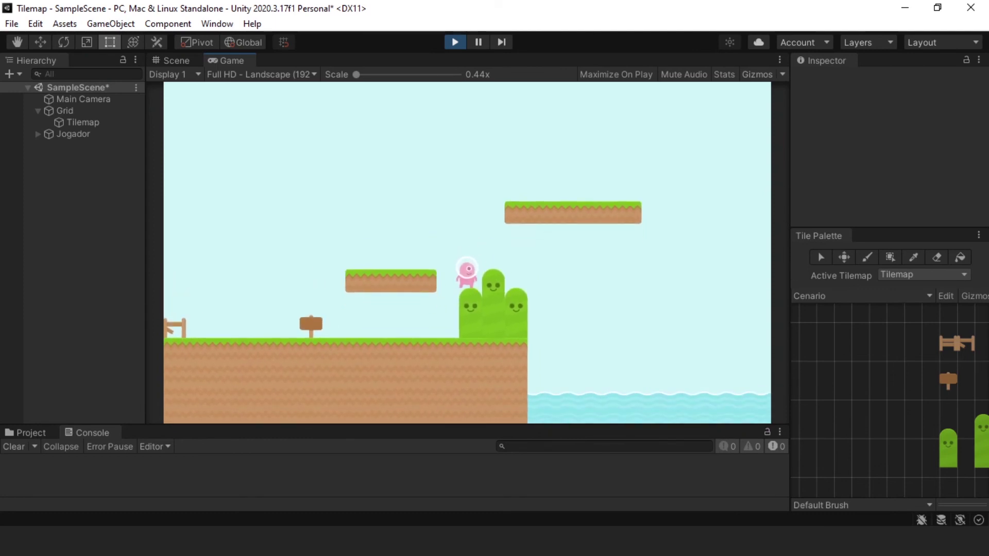
{"action": "key", "text": "Left"}
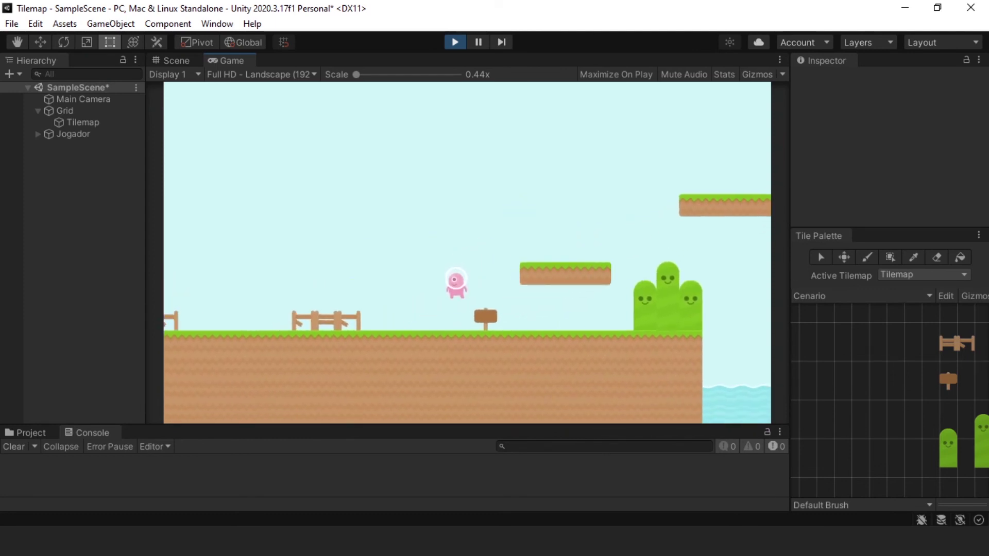
{"action": "key", "text": "ctrl+p"}
Step: Set Collider Type to None for the fence and fenceBroken tile assets
{"action": "left_click", "coordinate": [59, 410]}
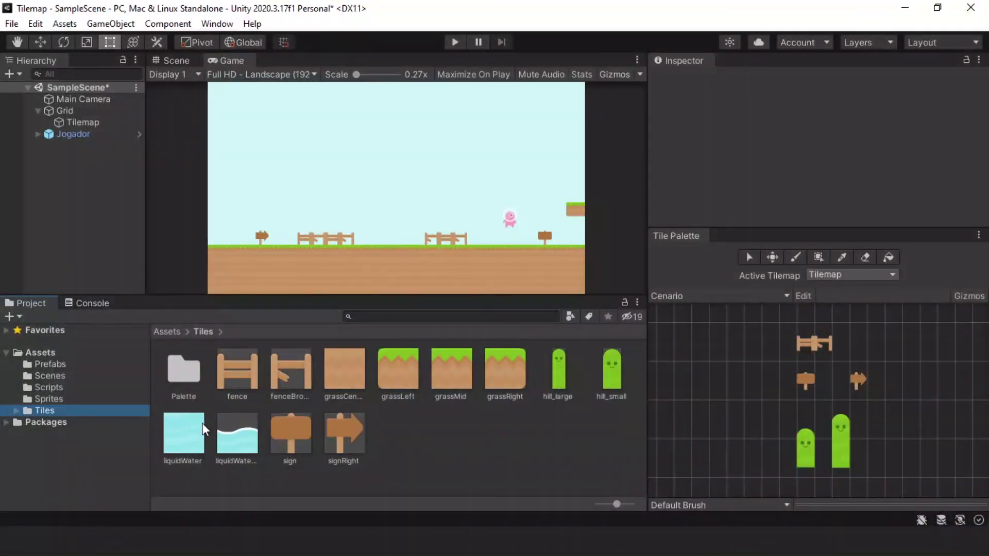
{"action": "left_click", "coordinate": [453, 462]}
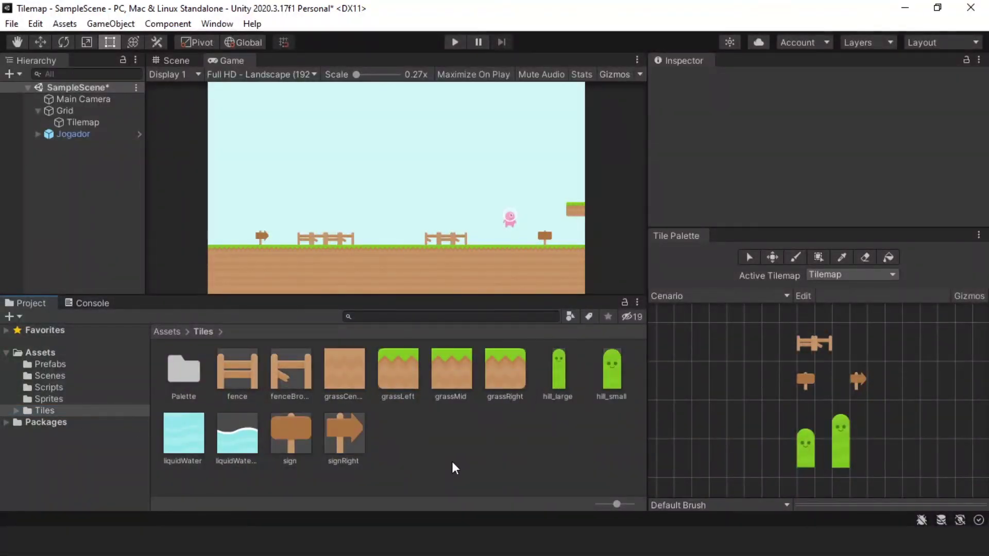
{"action": "left_click", "coordinate": [227, 375]}
{"action": "left_click", "coordinate": [294, 375]}
{"action": "left_click", "coordinate": [244, 379], "text": "shift"}
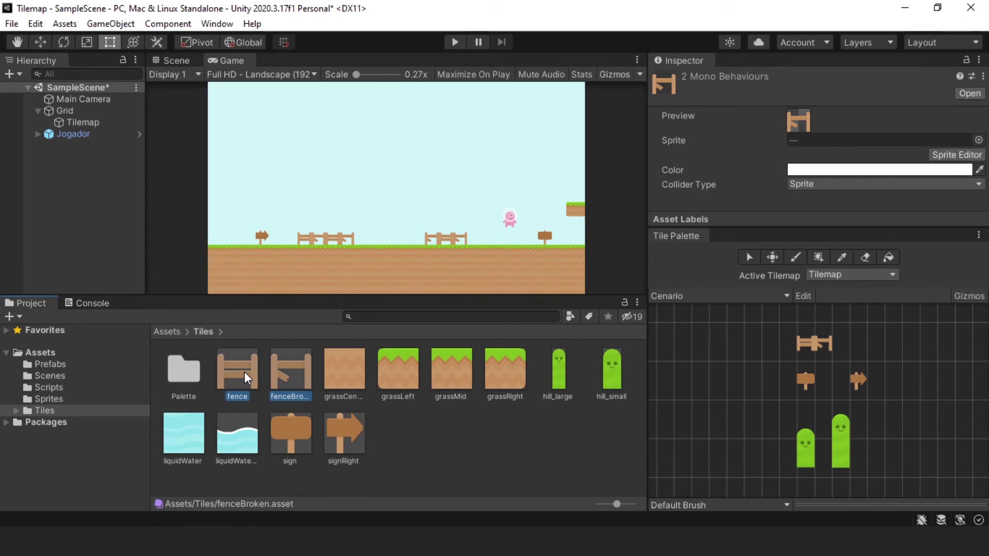
{"action": "left_click", "coordinate": [813, 185]}
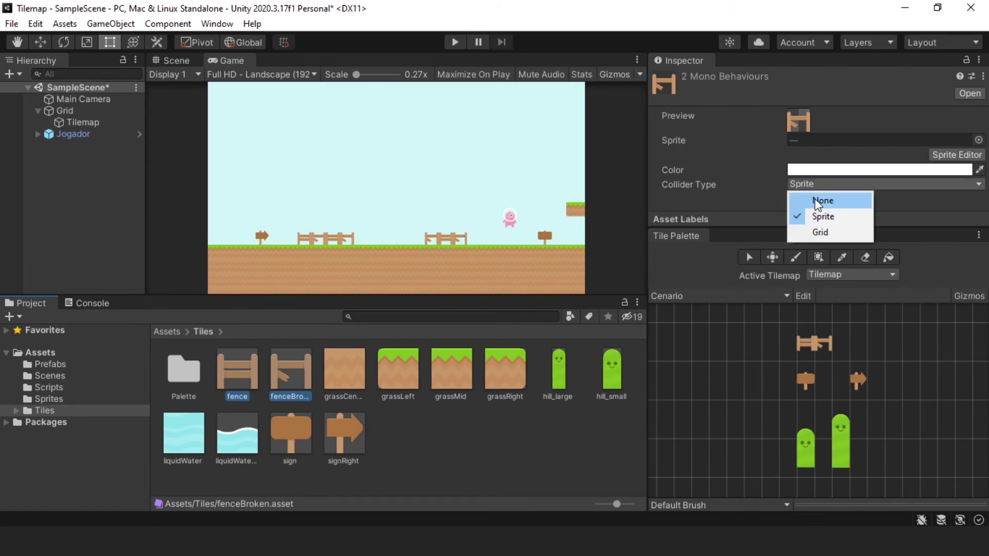
{"action": "left_click", "coordinate": [821, 203]}
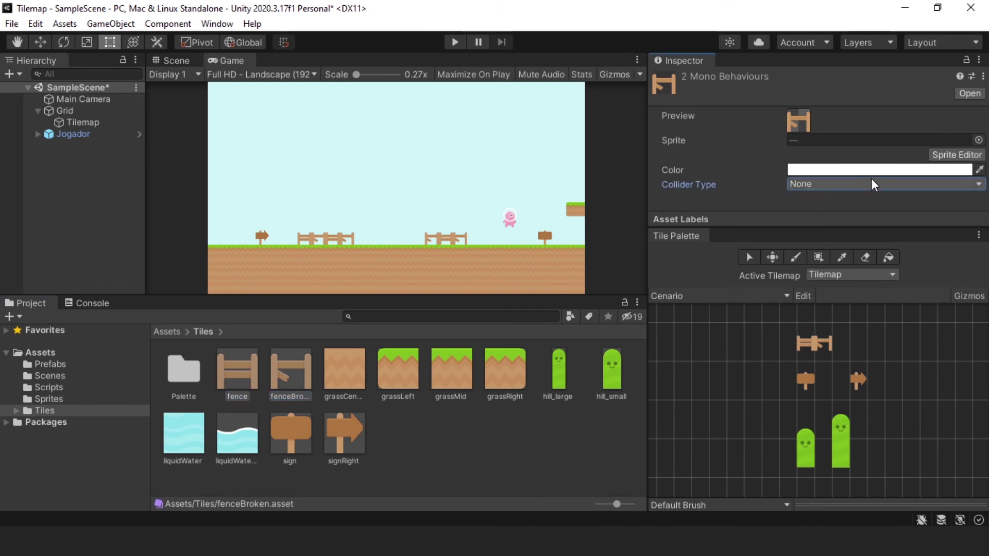
Step: Playtest the level, walking the character back and forth through the fences
{"action": "left_click", "coordinate": [455, 43]}
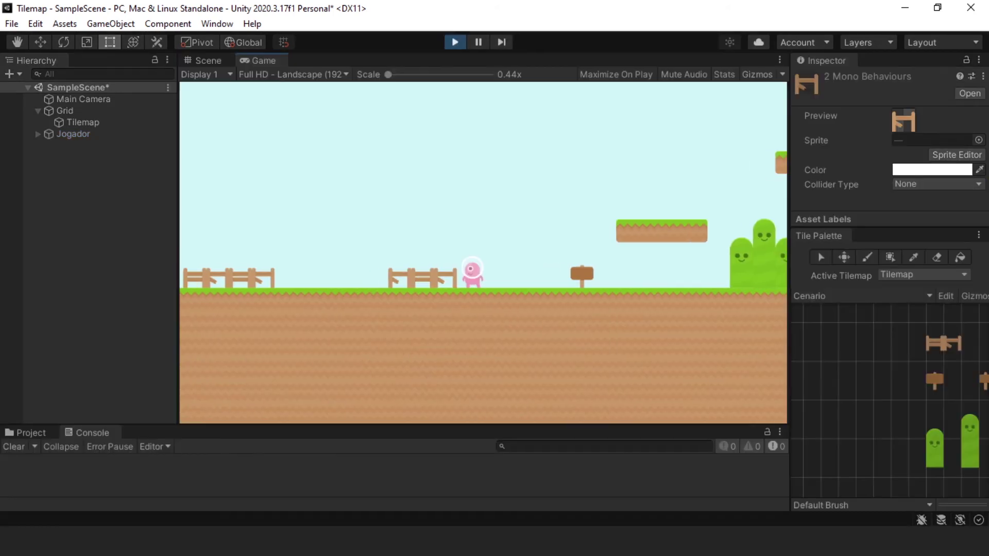
{"action": "key", "text": "Left"}
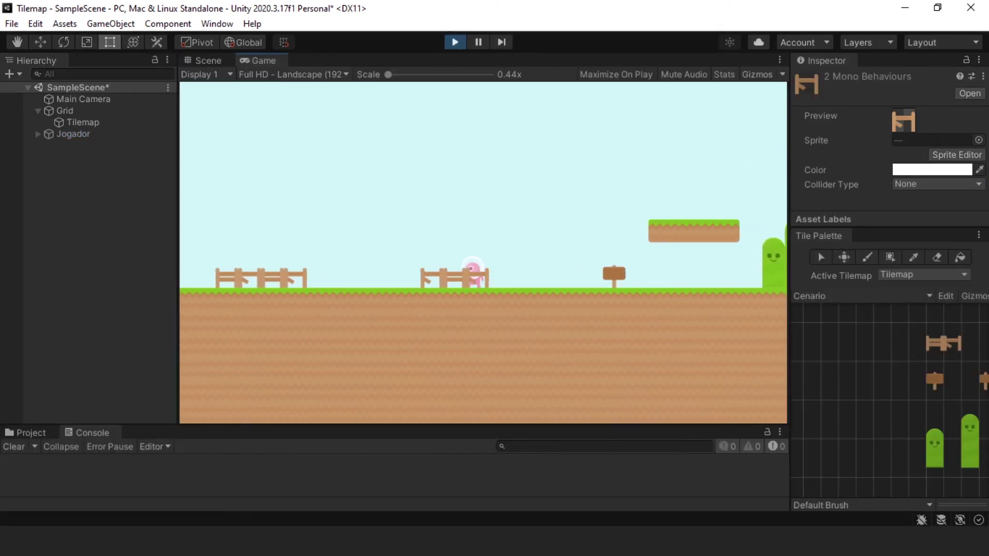
{"action": "key", "text": "Right"}
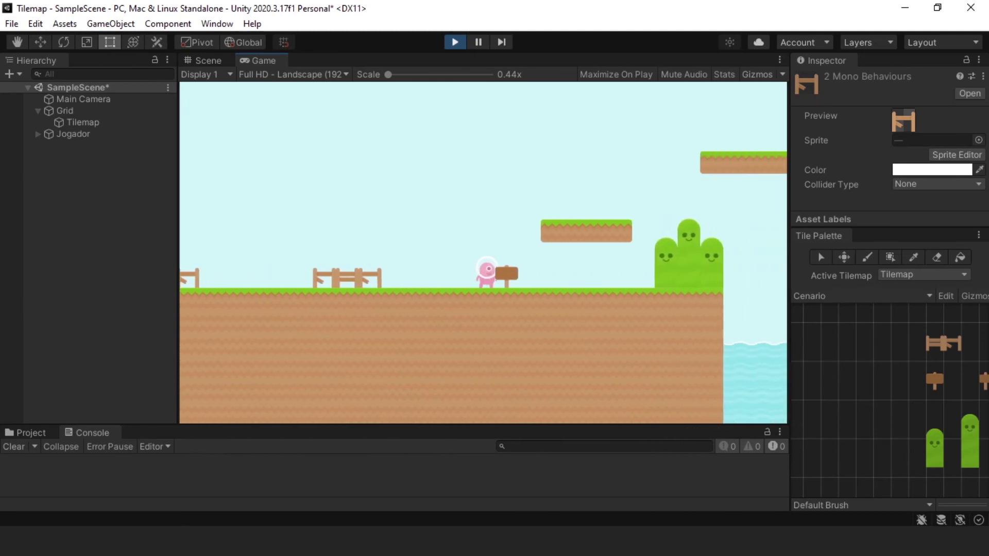
{"action": "key", "text": "Left"}
{"action": "key", "text": "Left"}
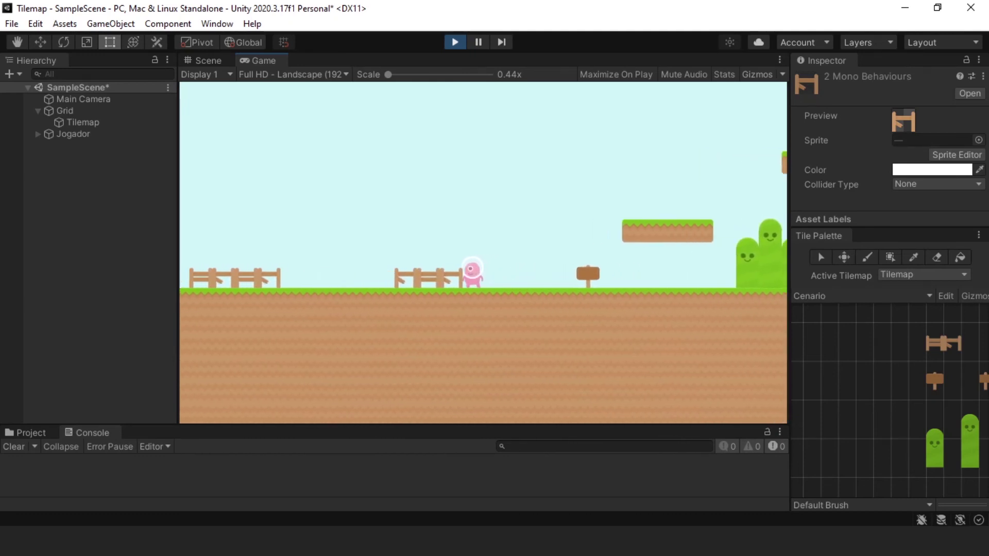
{"action": "key", "text": "Left"}
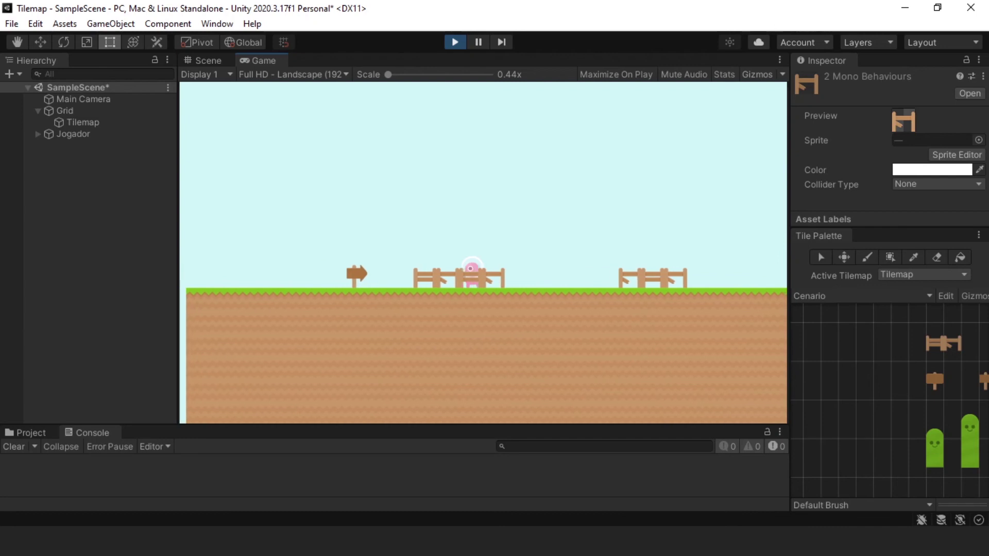
{"action": "key", "text": "ctrl+p"}
{"action": "left_click", "coordinate": [178, 401]}
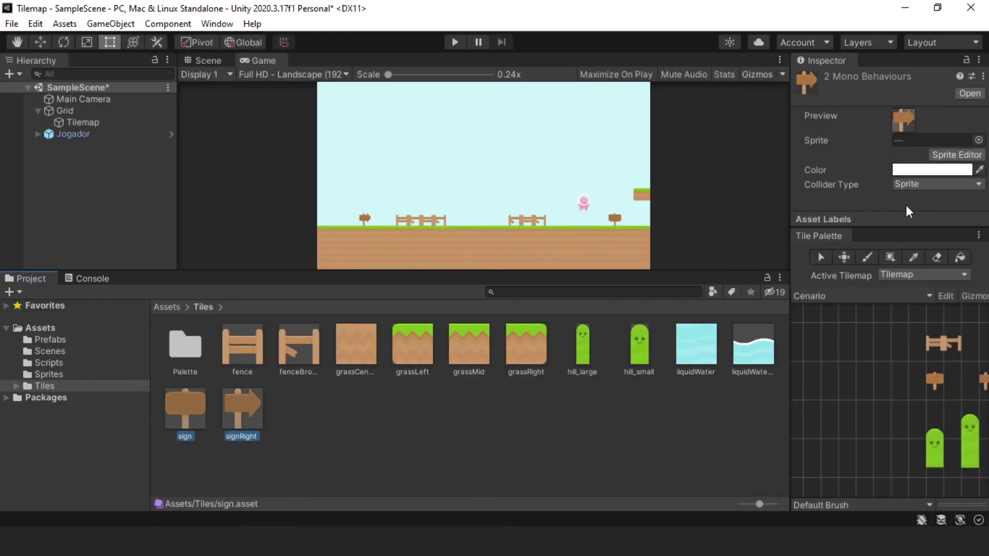
Step: Set Collider Type to None on the sign and signRight tiles, then enter Play mode
{"action": "left_click", "coordinate": [920, 185]}
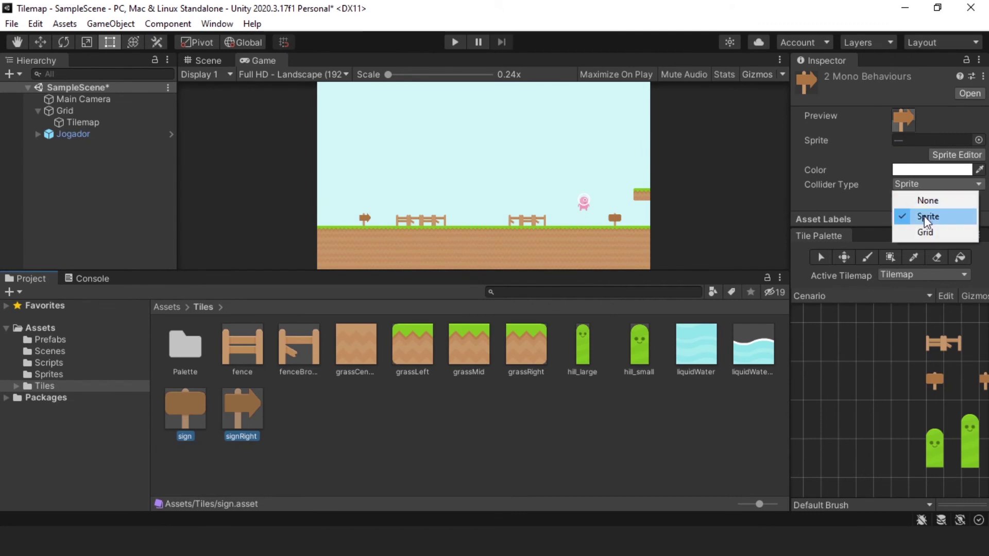
{"action": "left_click", "coordinate": [922, 202]}
{"action": "key", "text": "ctrl+p"}
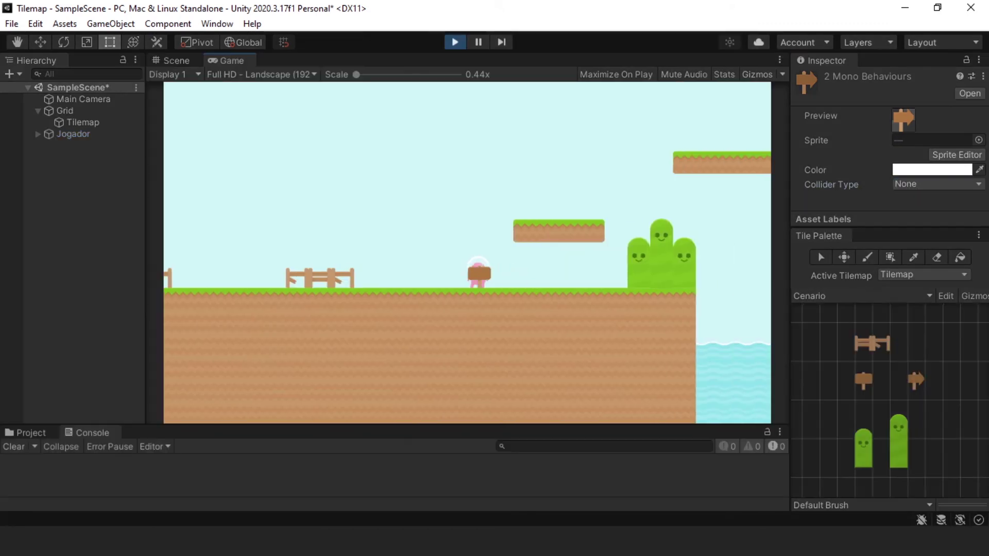
Step: Walk the player left and right past the signs, then stop the playtest
{"action": "key", "text": "Left"}
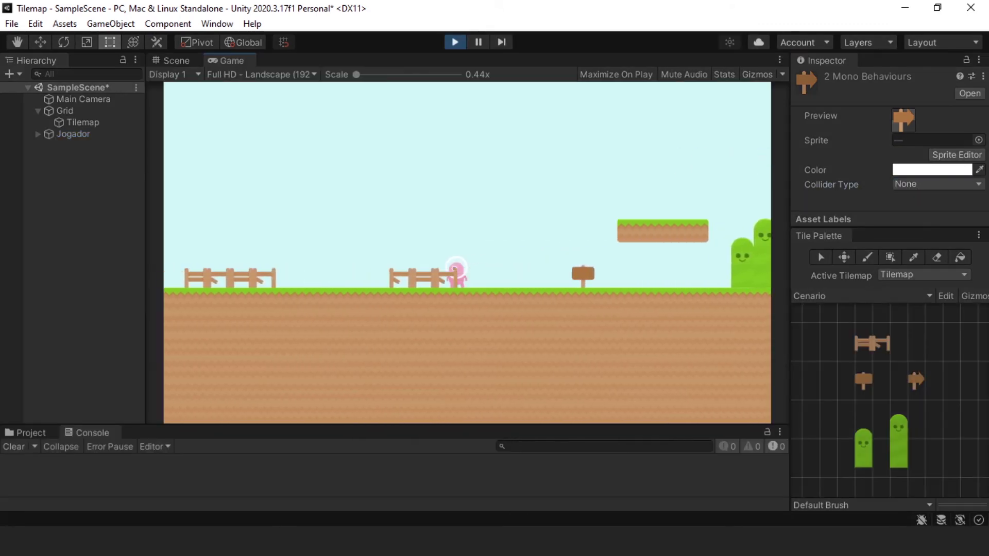
{"action": "key", "text": "Left"}
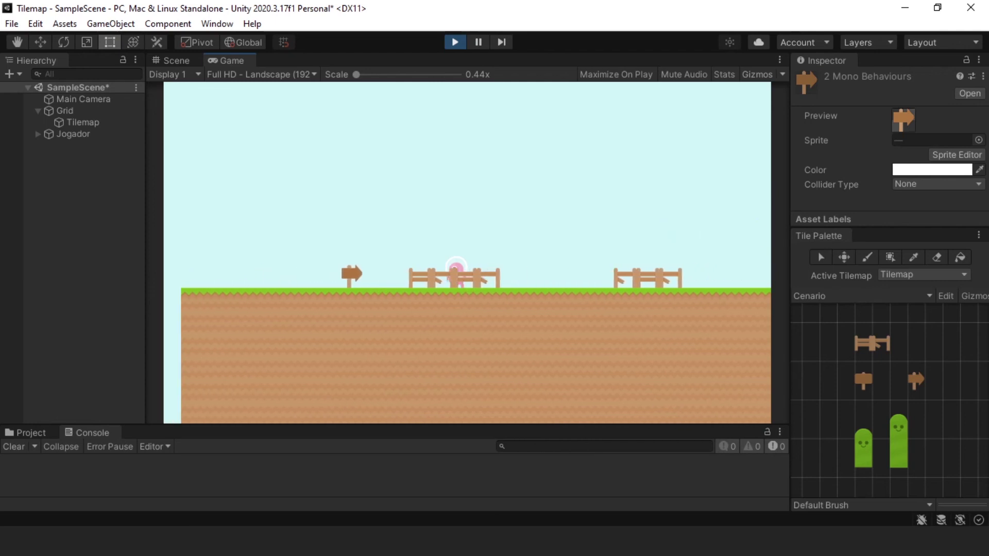
{"action": "key", "text": "Right"}
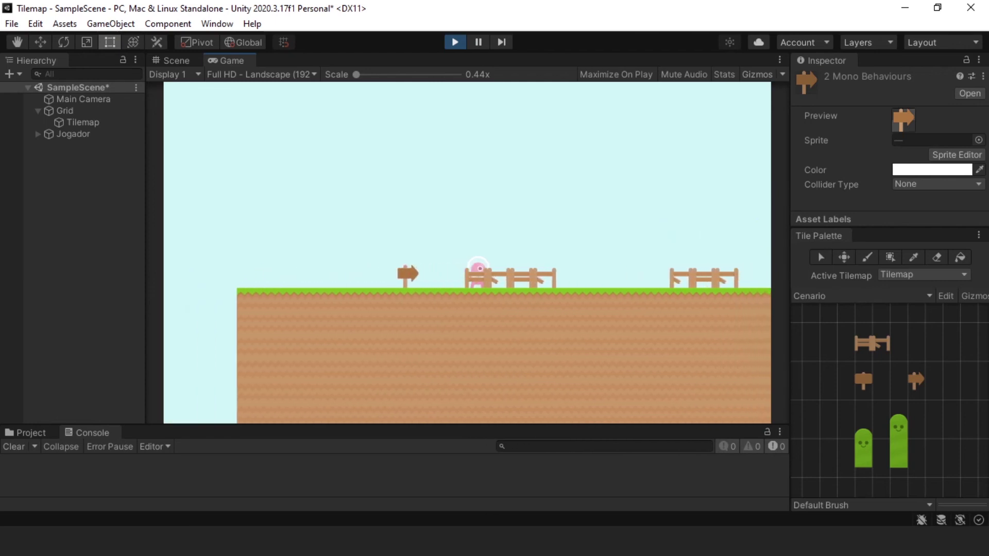
{"action": "key", "text": "Right"}
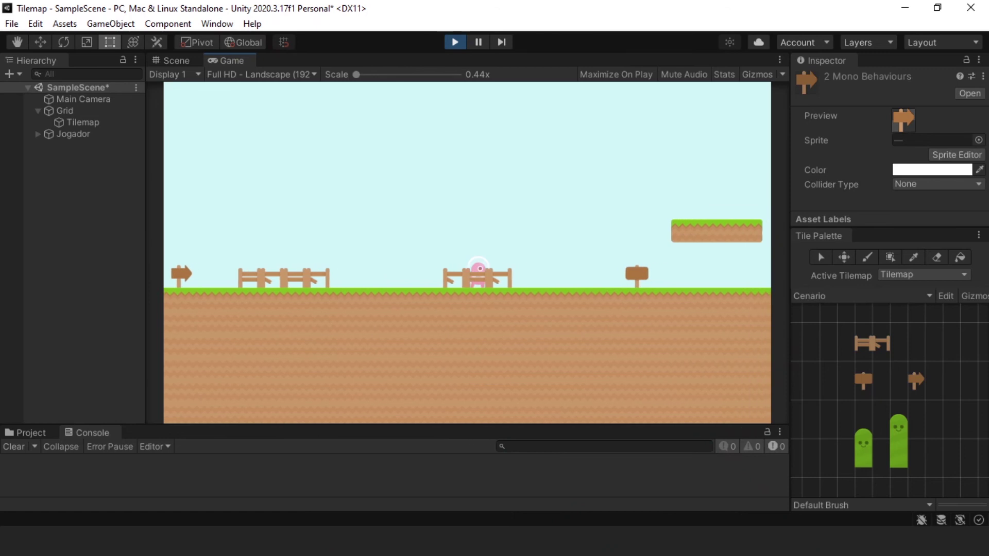
{"action": "key", "text": "Right"}
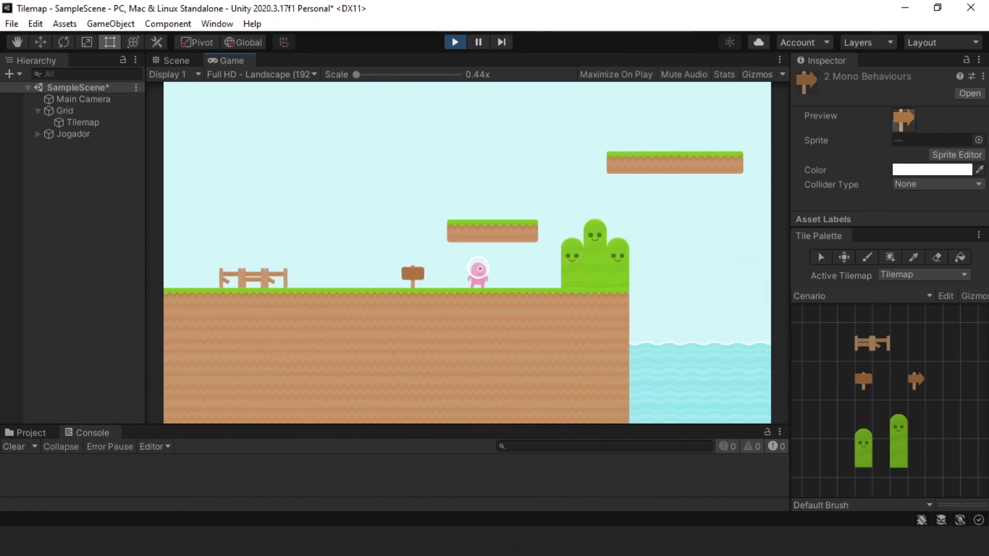
{"action": "key", "text": "Right"}
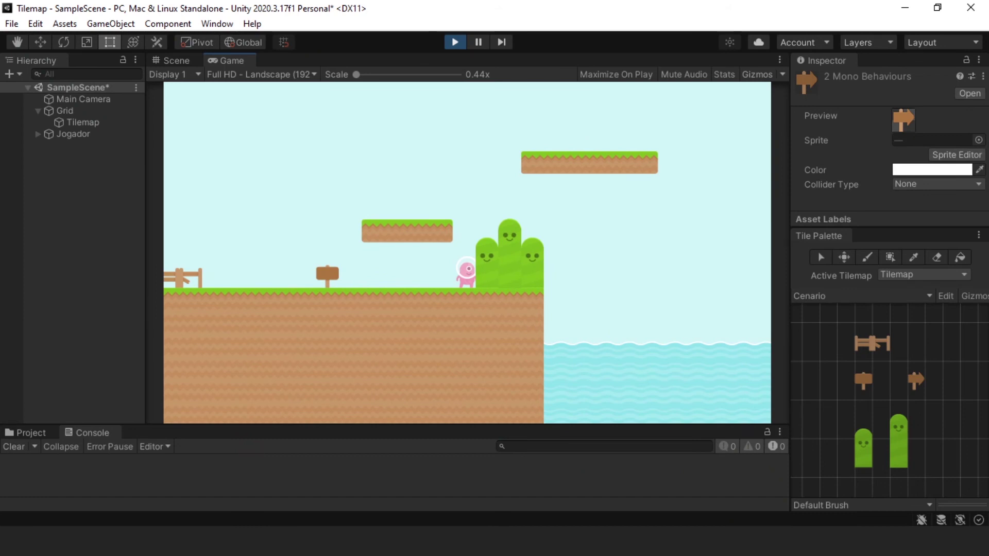
{"action": "key", "text": "Left"}
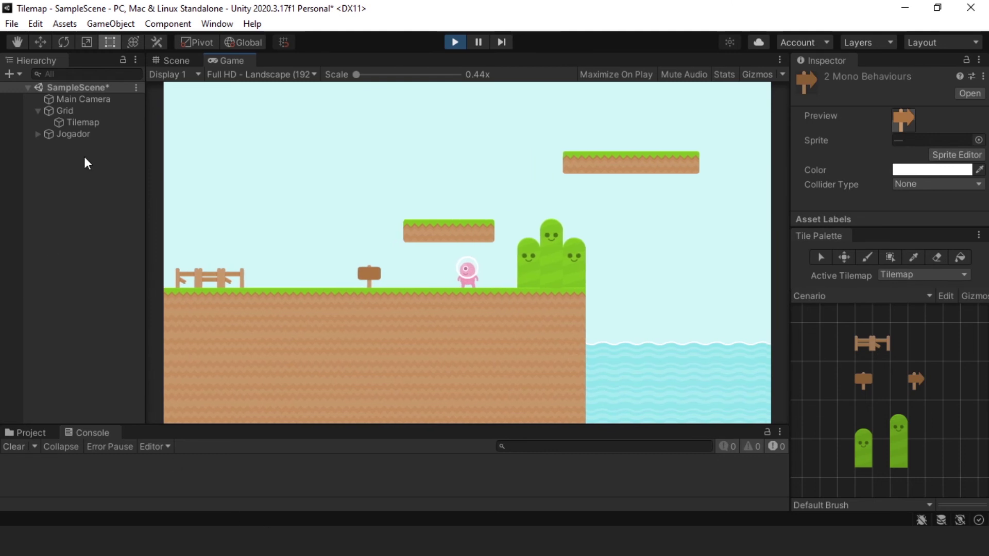
{"action": "left_click", "coordinate": [94, 125]}
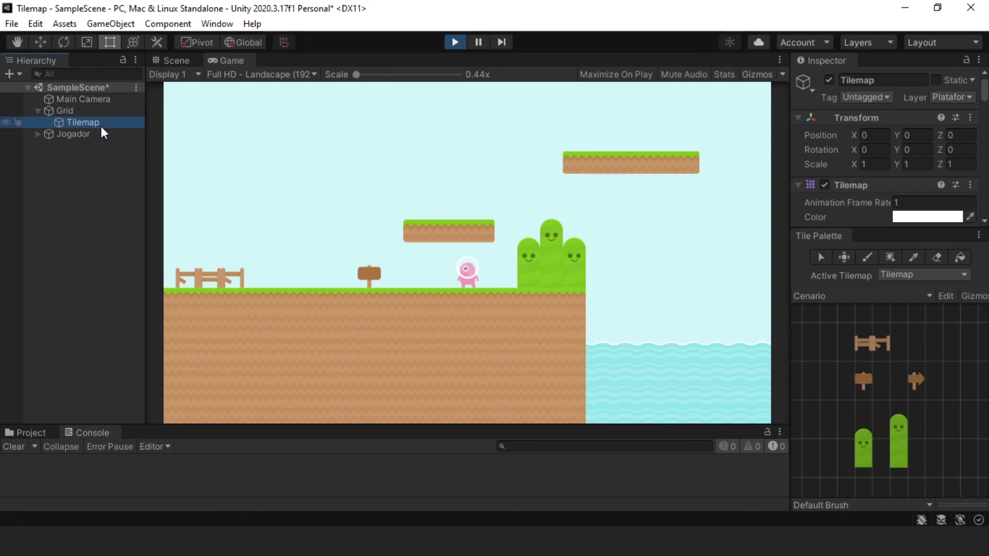
{"action": "left_click", "coordinate": [455, 41]}
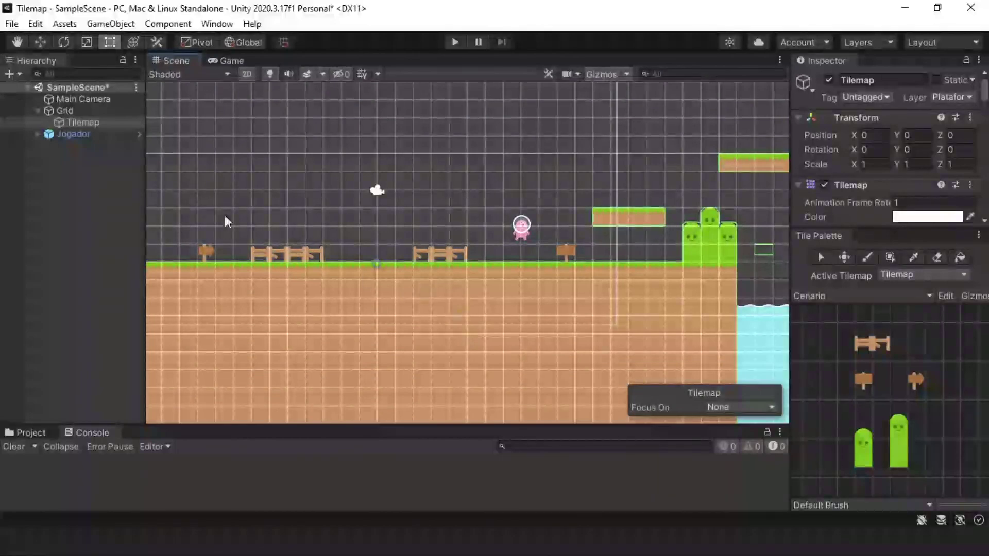
Step: Add a new Rectangular Tilemap under the Grid object
{"action": "left_click", "coordinate": [94, 122]}
{"action": "left_click", "coordinate": [371, 320]}
{"action": "key", "text": "Right"}
{"action": "key", "text": "Down"}
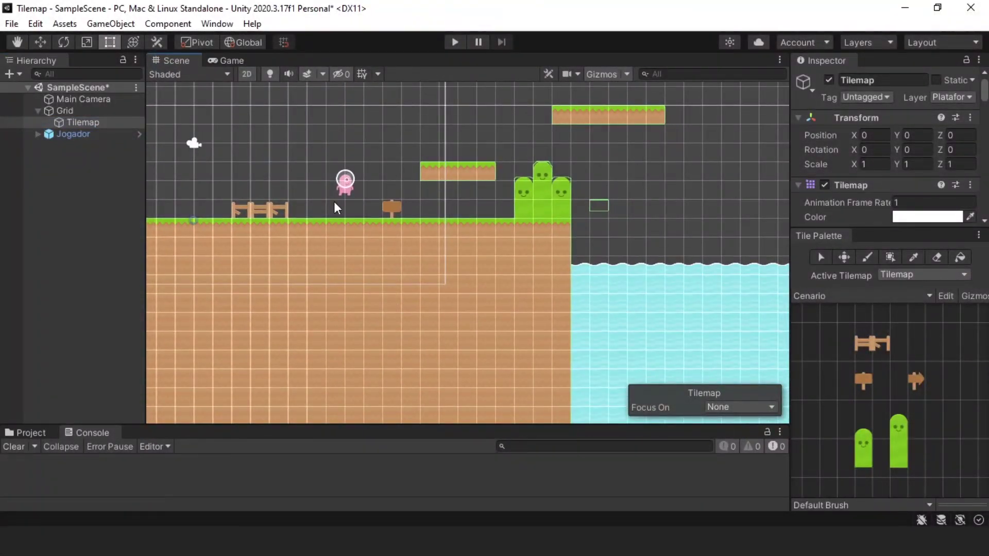
{"action": "scroll", "coordinate": [334, 202], "scroll_direction": "down", "scroll_amount": 2}
{"action": "middle_click_drag", "start_coordinate": [400, 235], "coordinate": [469, 239]}
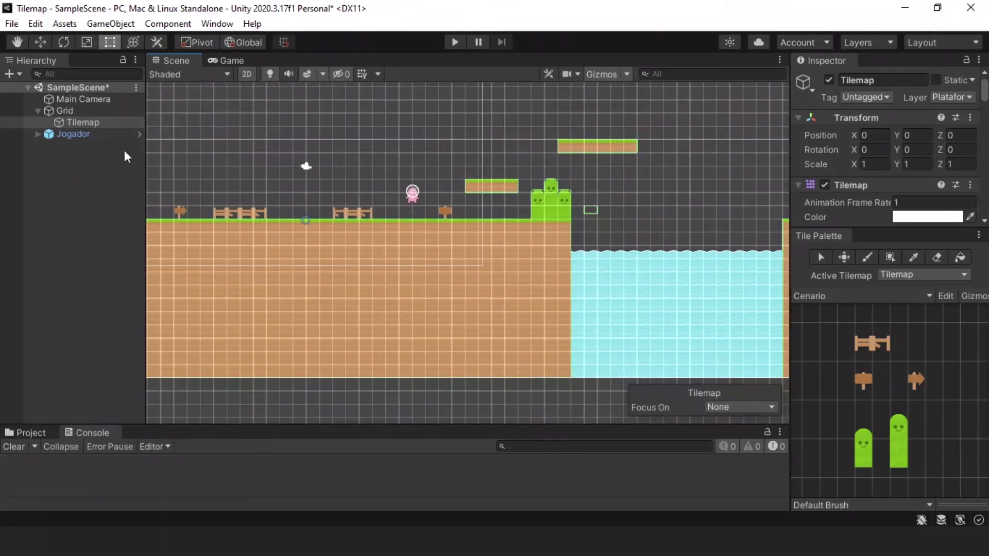
{"action": "left_click", "coordinate": [95, 113]}
{"action": "right_click", "coordinate": [94, 112]}
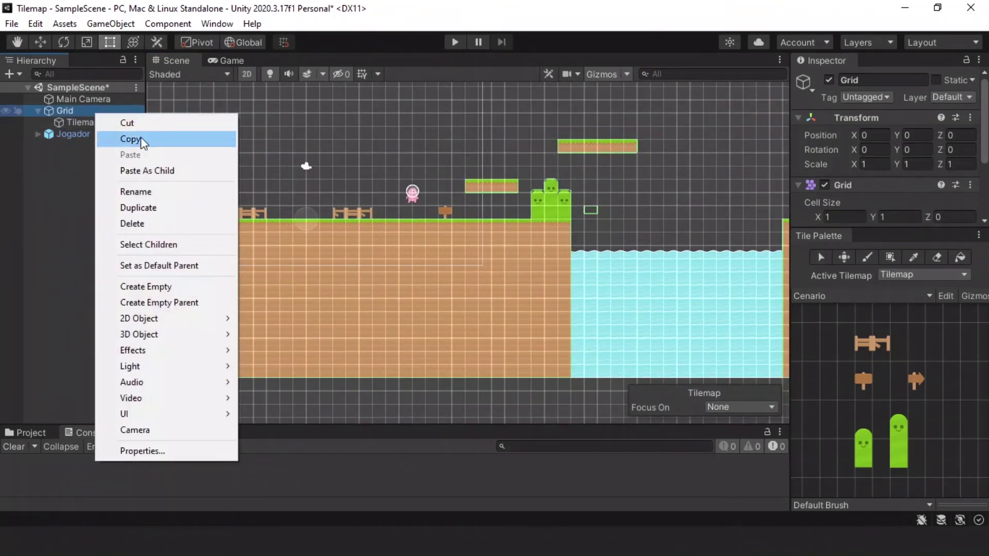
{"action": "mouse_move", "coordinate": [181, 320]}
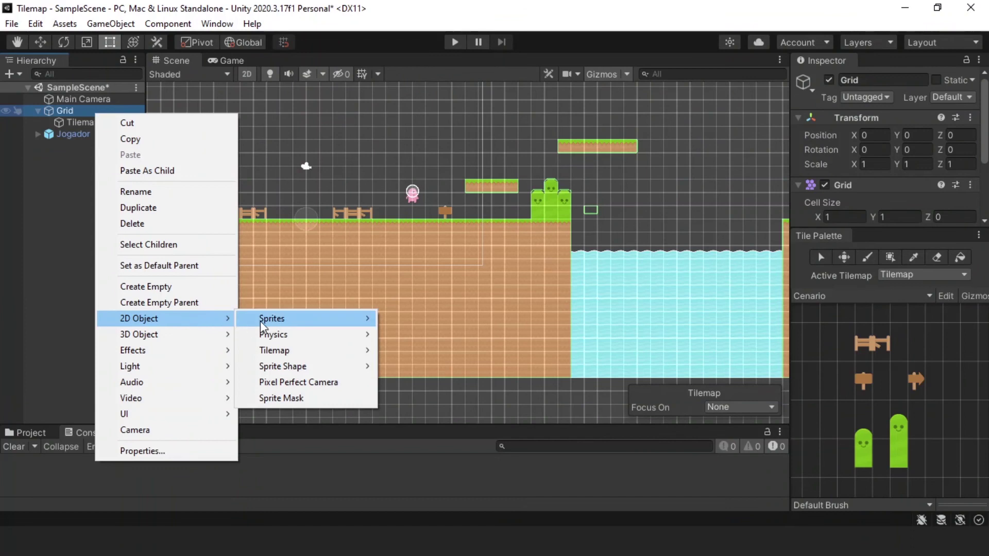
{"action": "mouse_move", "coordinate": [315, 353]}
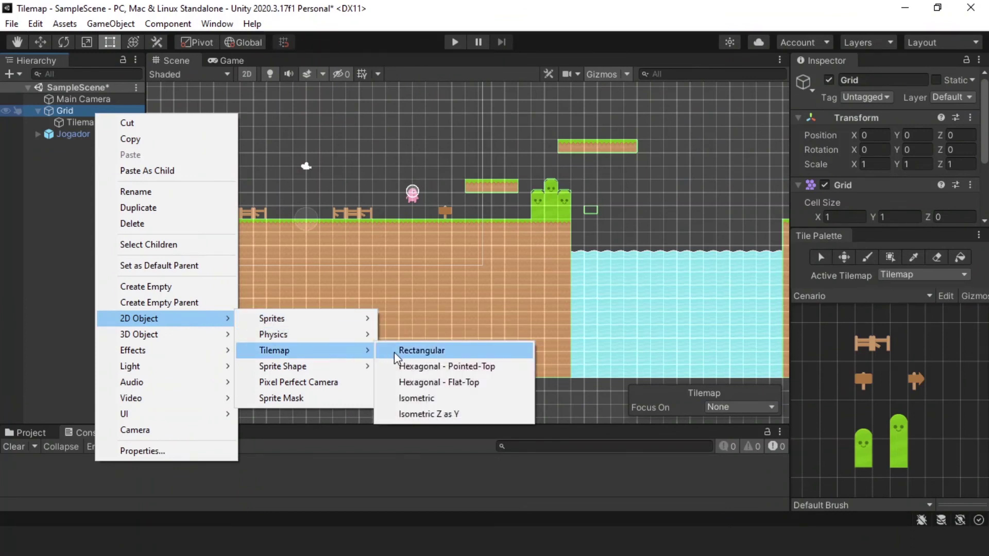
{"action": "left_click", "coordinate": [394, 352]}
Step: Rename the original tilemap to 'Plataforma' and the new one to 'ObjetosCenario'
{"action": "left_click", "coordinate": [94, 124]}
{"action": "left_click", "coordinate": [95, 135]}
{"action": "left_click", "coordinate": [94, 122]}
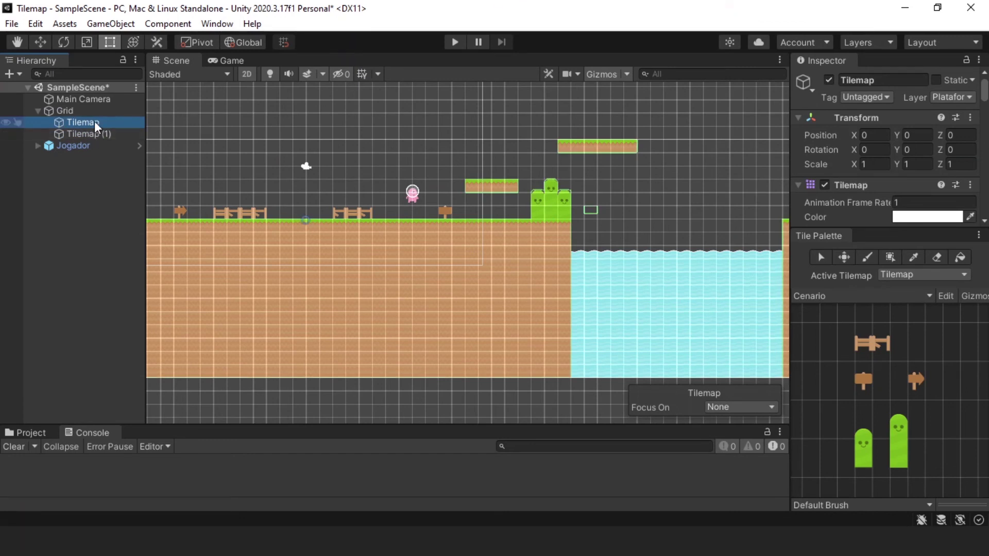
{"action": "left_click", "coordinate": [95, 123]}
{"action": "type", "text": "Plataforma"}
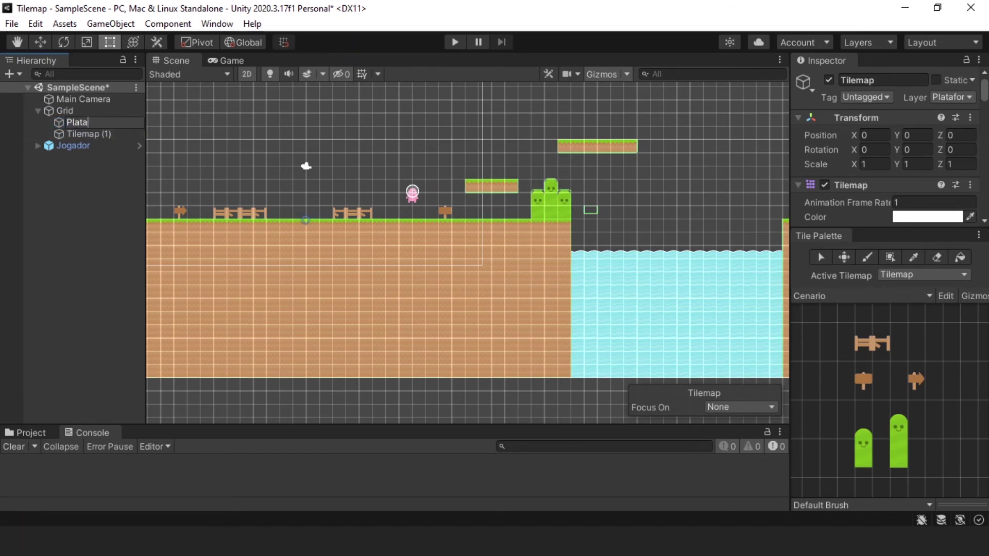
{"action": "key", "text": "Return"}
{"action": "left_click", "coordinate": [305, 220]}
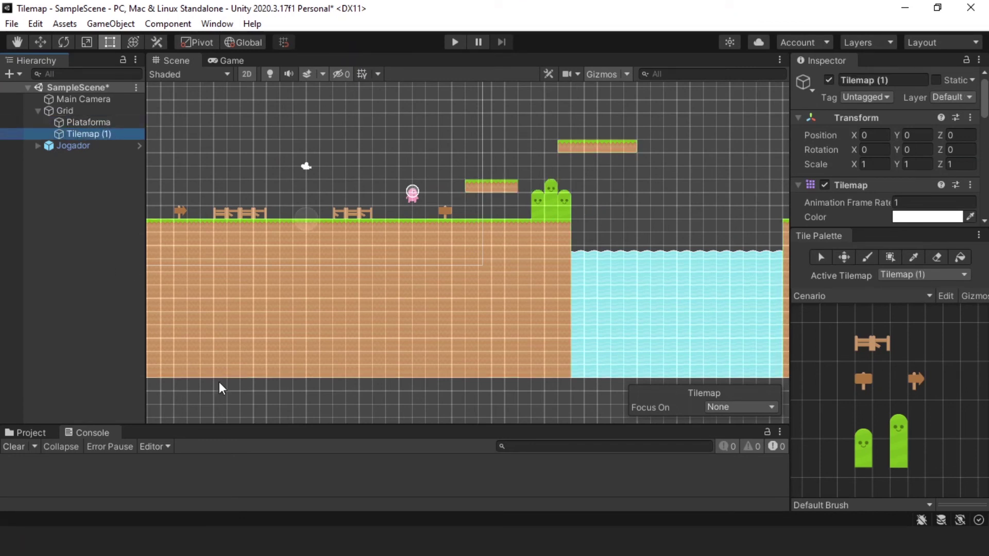
{"action": "key", "text": "F2"}
{"action": "type", "text": "Obj"}
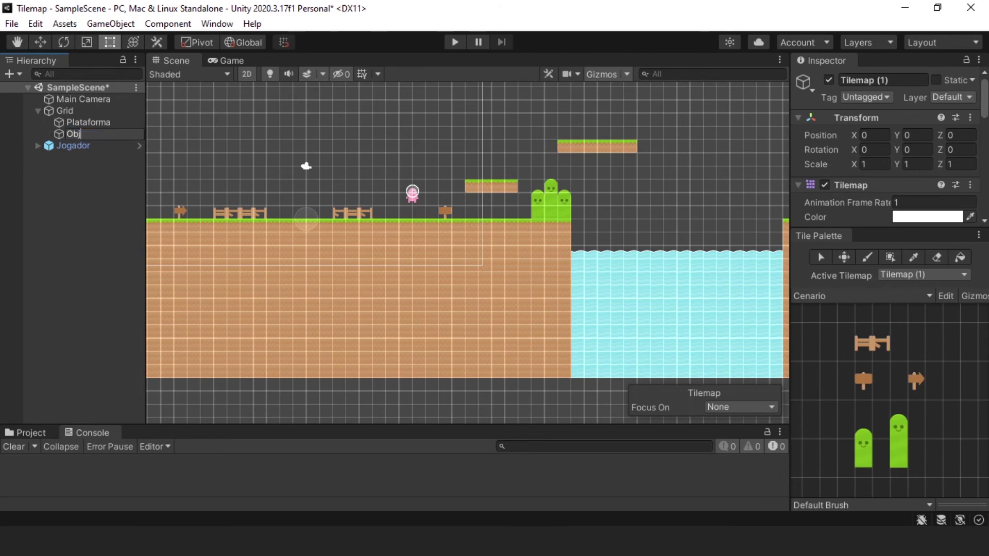
{"action": "type", "text": "etosCen"}
{"action": "type", "text": "ario"}
{"action": "key", "text": "Return"}
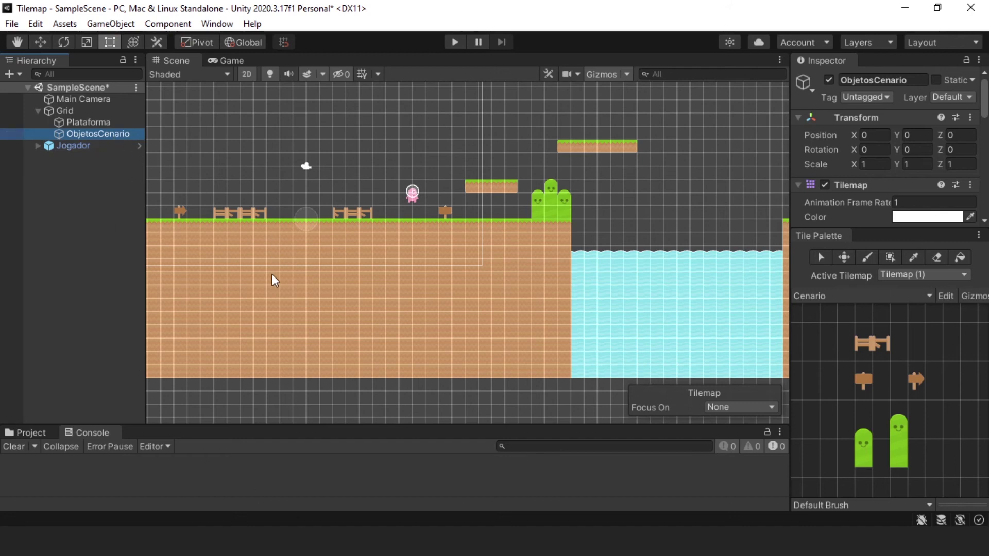
Step: Zoom in on the fences and signs, choose the Eraser, and make Plataforma the active tilemap
{"action": "scroll", "coordinate": [258, 304], "scroll_direction": "up", "scroll_amount": 3}
{"action": "middle_click_drag", "start_coordinate": [247, 327], "coordinate": [407, 401]}
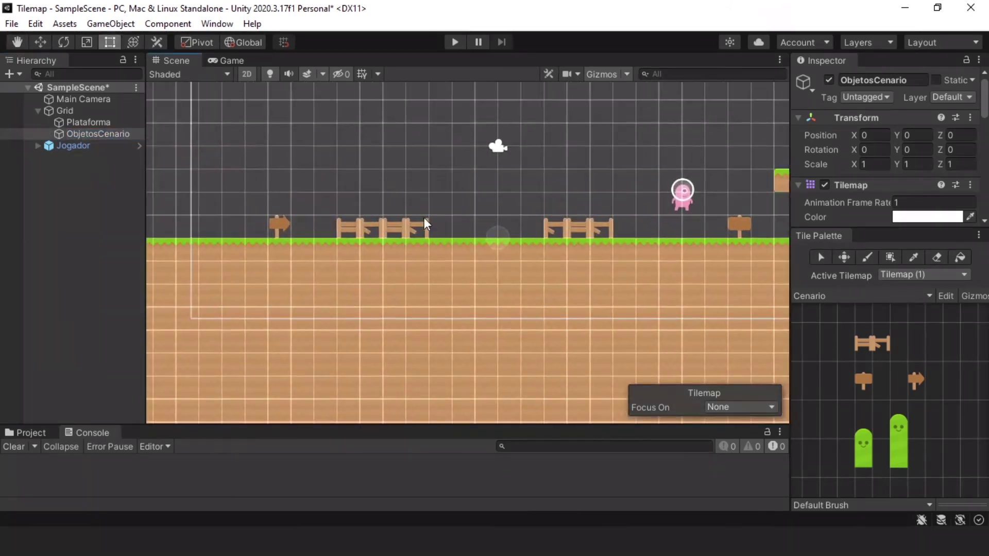
{"action": "middle_click_drag", "start_coordinate": [424, 219], "coordinate": [312, 225]}
{"action": "scroll", "coordinate": [376, 275], "scroll_direction": "down", "scroll_amount": 1}
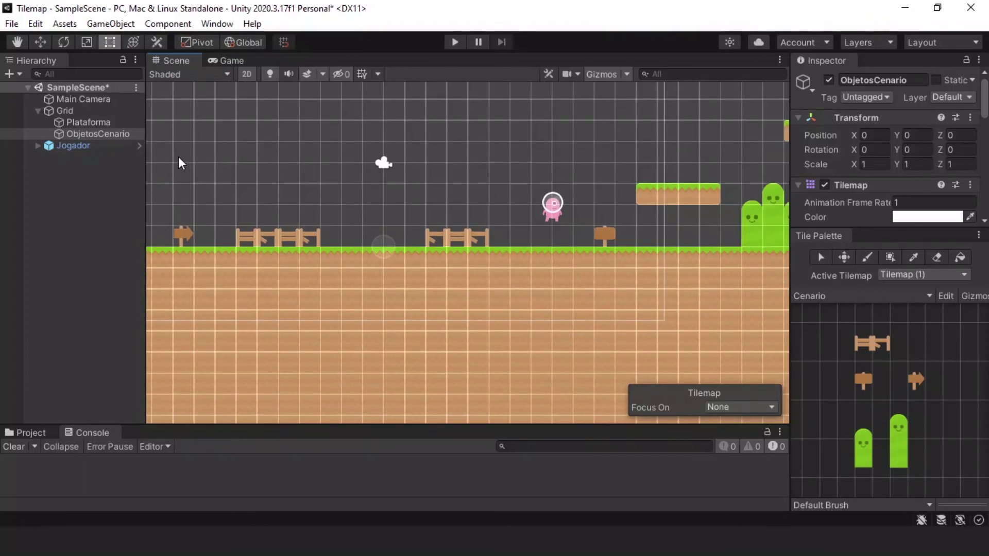
{"action": "left_click_drag", "start_coordinate": [790, 244], "coordinate": [672, 249]}
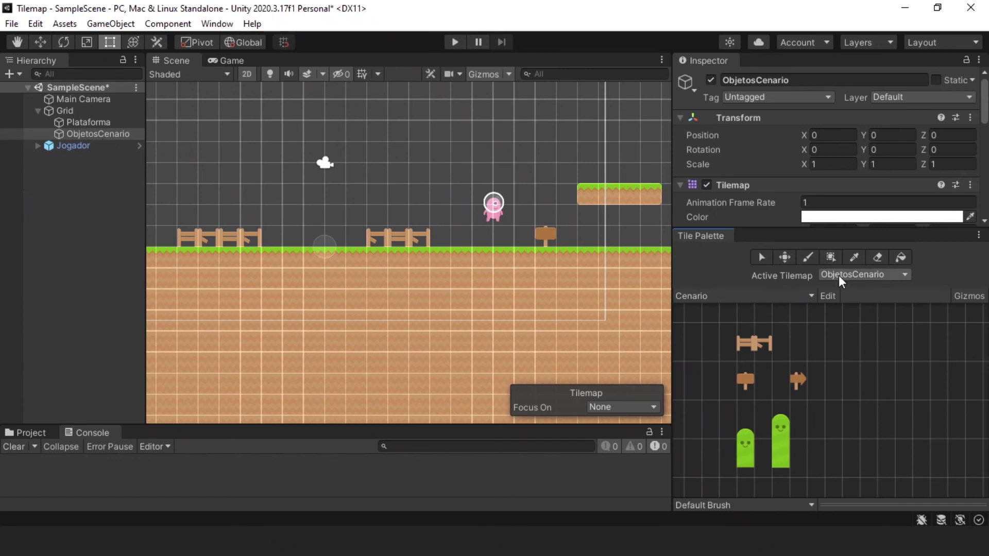
{"action": "left_click", "coordinate": [875, 259]}
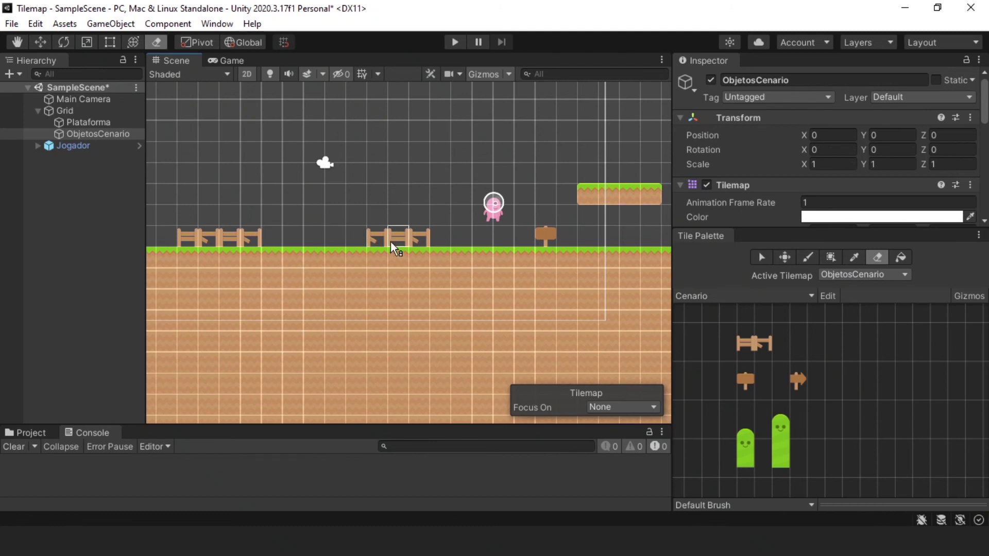
{"action": "left_click", "coordinate": [850, 274]}
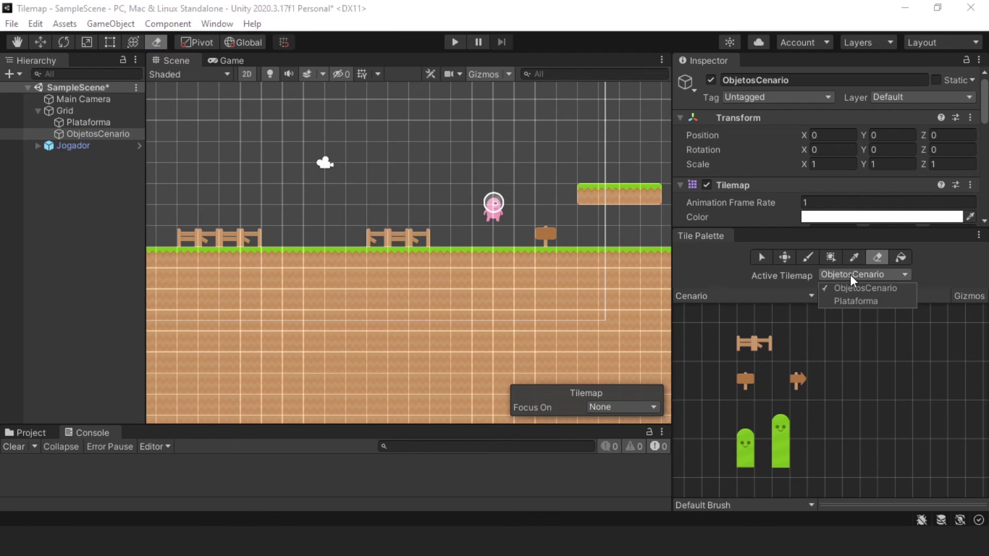
{"action": "left_click", "coordinate": [851, 297]}
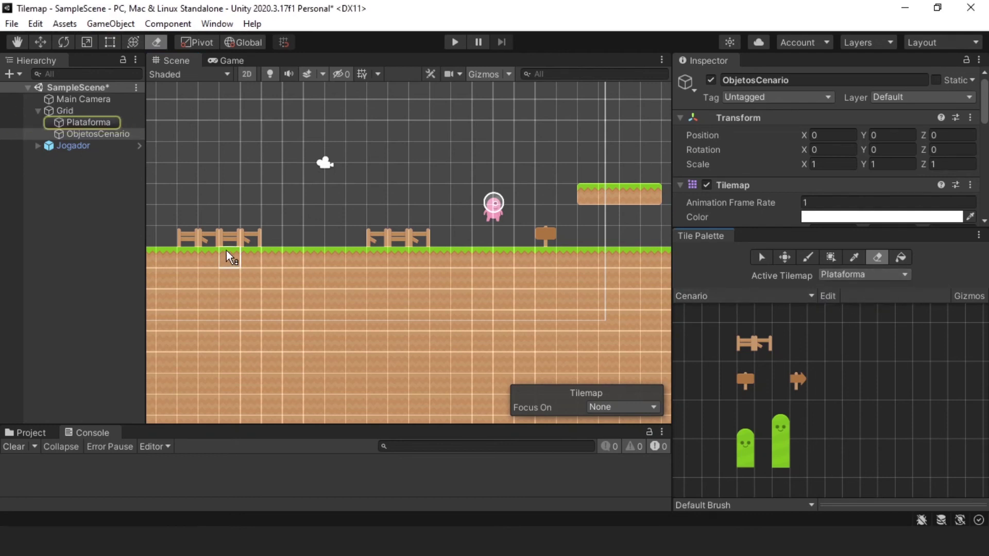
Step: Erase the fences and signs from Plataforma, then make ObjetosCenario the active tilemap
{"action": "left_click_drag", "start_coordinate": [196, 244], "coordinate": [264, 240]}
{"action": "left_click_drag", "start_coordinate": [387, 237], "coordinate": [555, 237]}
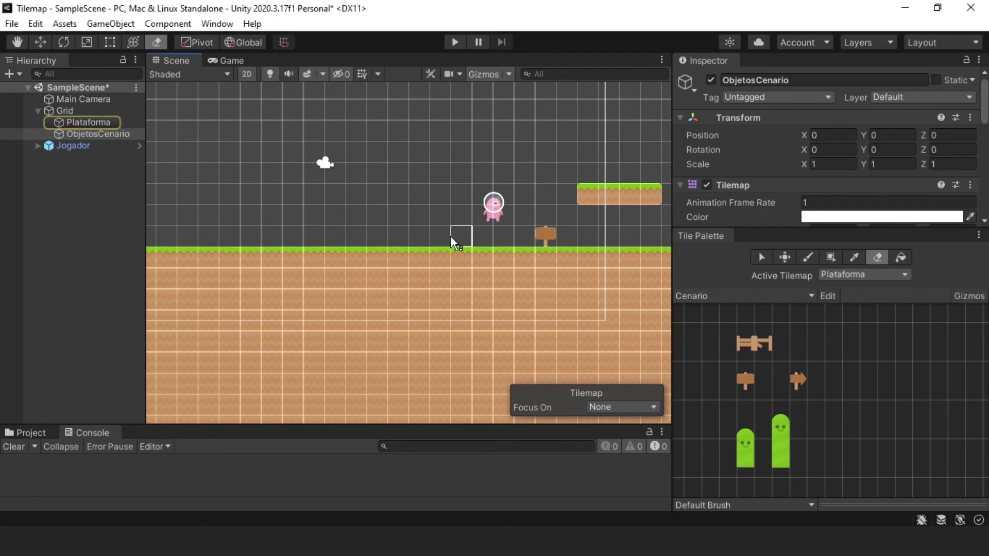
{"action": "scroll", "coordinate": [551, 230], "scroll_direction": "down", "scroll_amount": 2}
{"action": "middle_click_drag", "start_coordinate": [561, 245], "coordinate": [537, 254]}
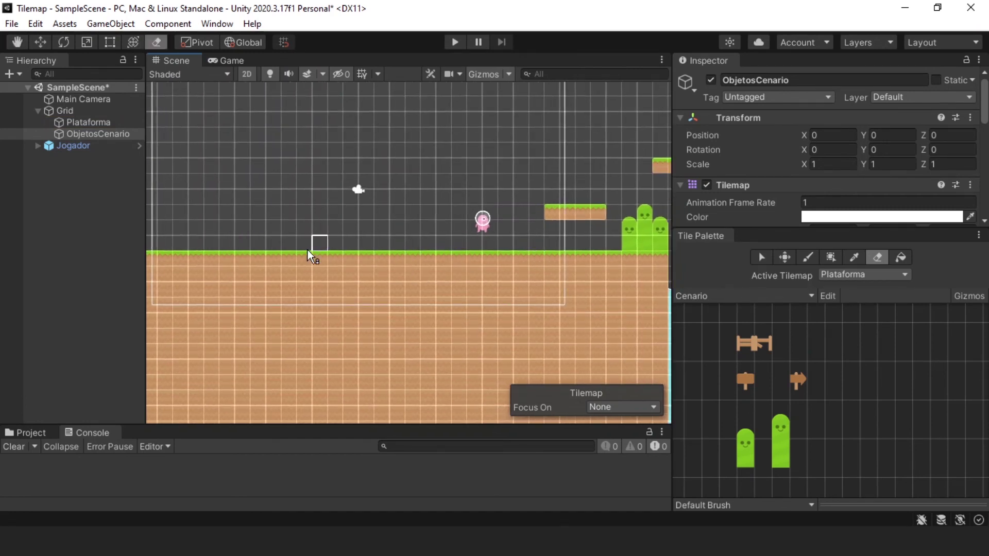
{"action": "left_click", "coordinate": [852, 274]}
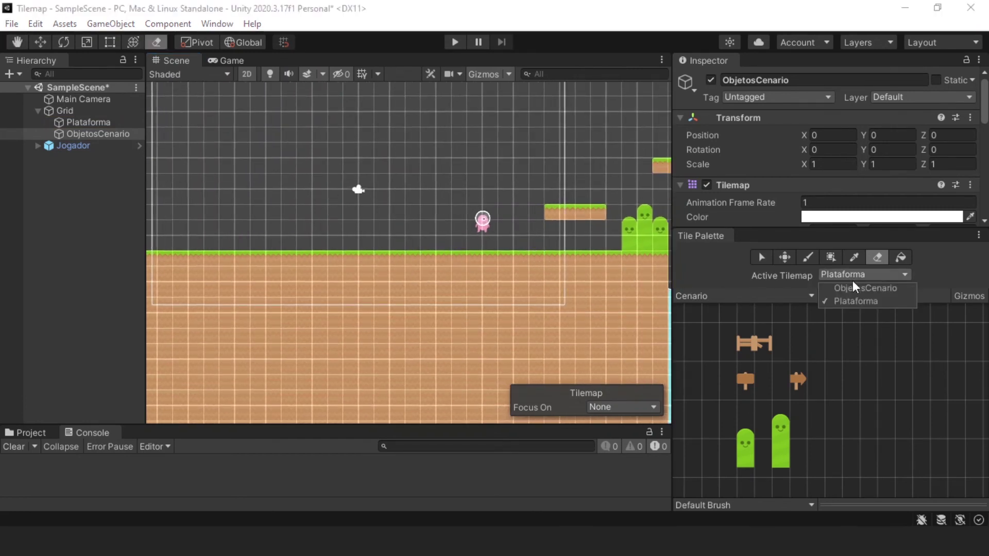
{"action": "left_click", "coordinate": [854, 287]}
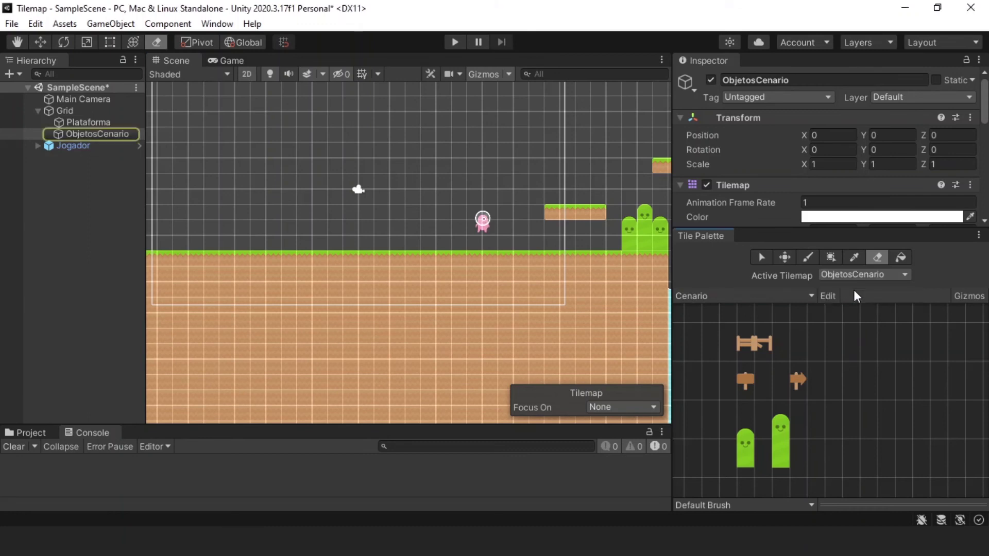
Step: Paint left and right fence pieces, a sign, and an arrow sign at the platform's end onto ObjetosCenario
{"action": "left_click", "coordinate": [740, 343]}
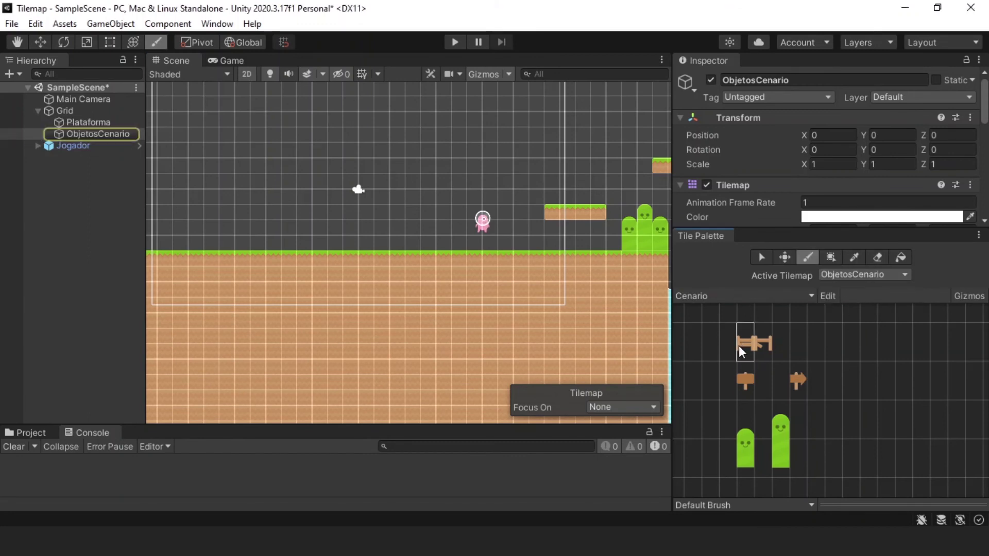
{"action": "left_click", "coordinate": [256, 242]}
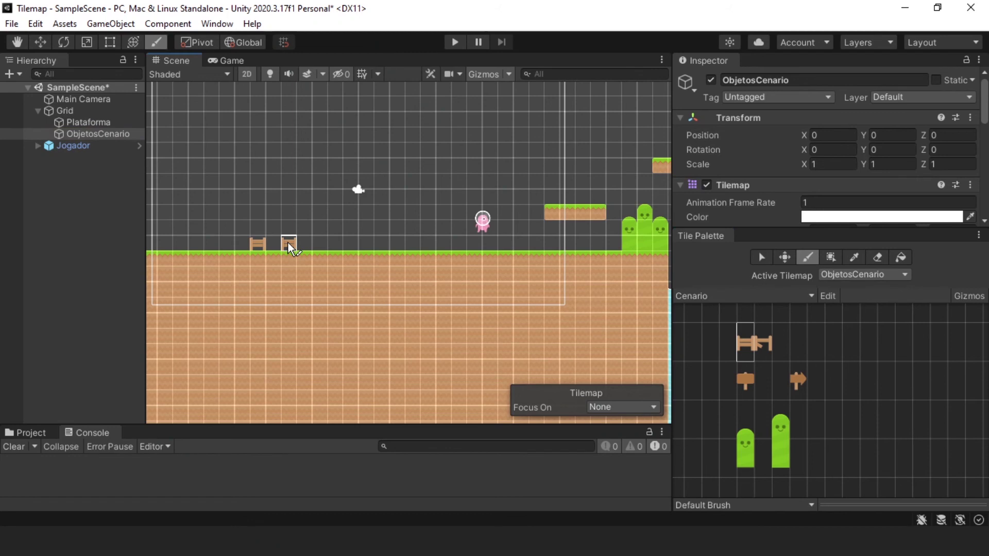
{"action": "left_click", "coordinate": [766, 352]}
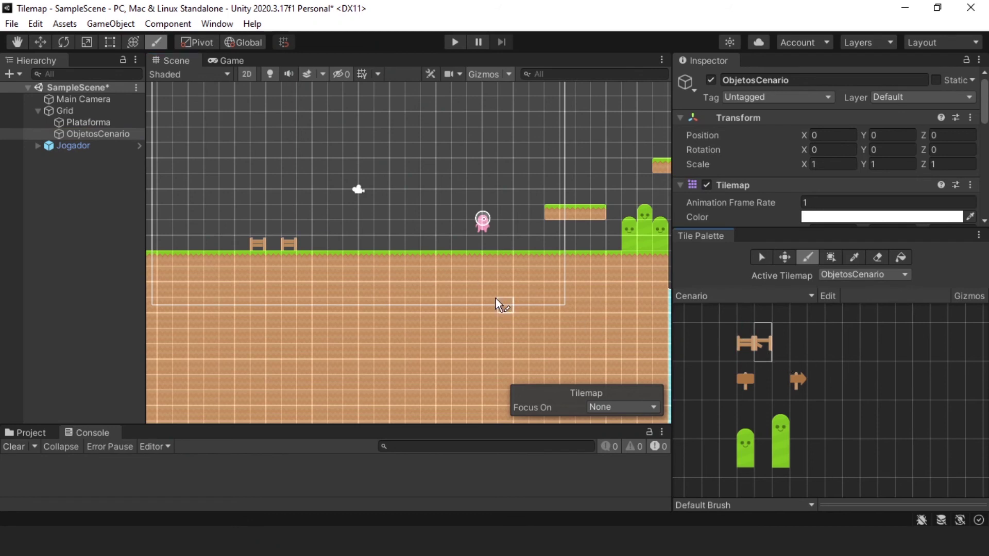
{"action": "left_click", "coordinate": [278, 247]}
{"action": "left_click", "coordinate": [746, 341]}
{"action": "left_click", "coordinate": [442, 248]}
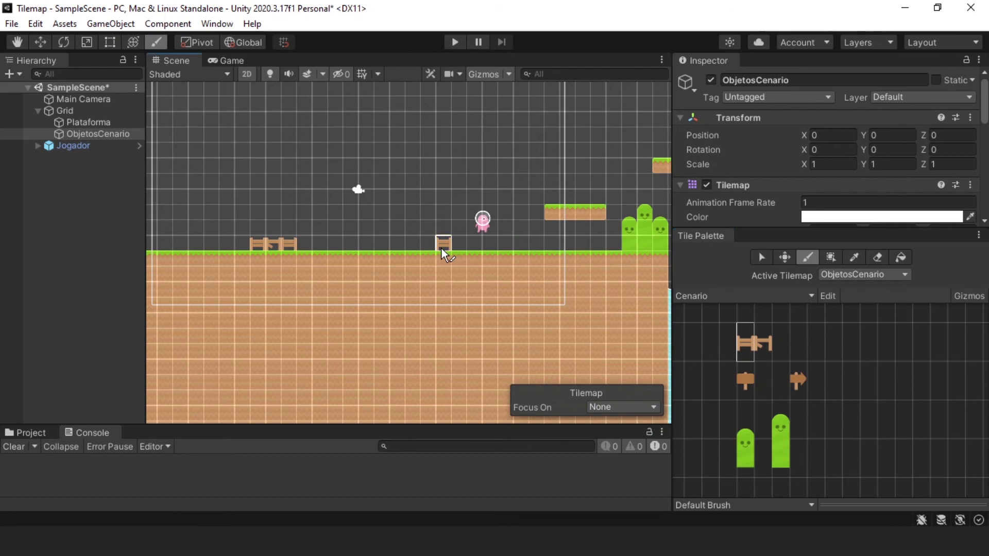
{"action": "left_click", "coordinate": [760, 348]}
{"action": "left_click", "coordinate": [746, 371]}
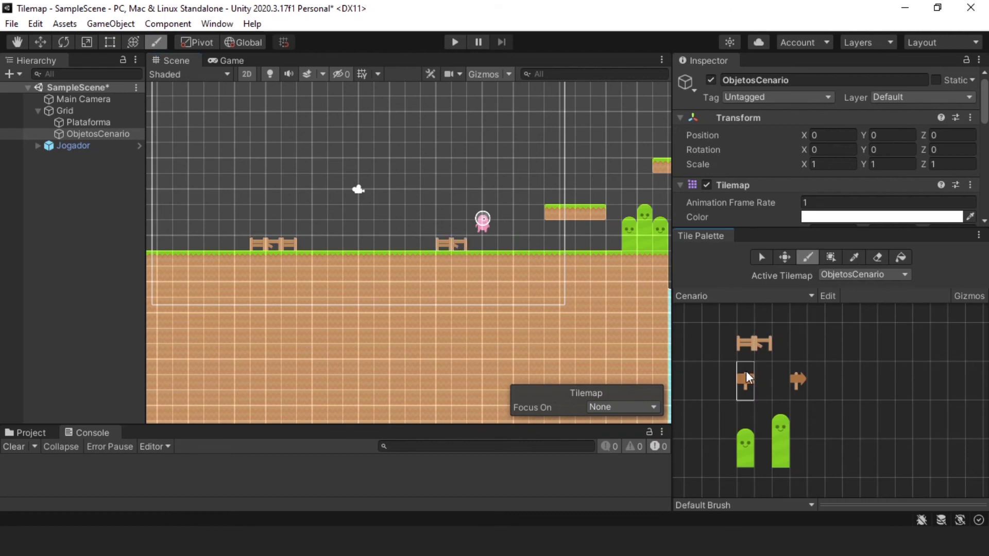
{"action": "left_click", "coordinate": [542, 240]}
{"action": "left_click", "coordinate": [798, 381]}
{"action": "middle_click_drag", "start_coordinate": [660, 226], "coordinate": [417, 262]}
{"action": "left_click", "coordinate": [493, 184]}
{"action": "middle_click_drag", "start_coordinate": [327, 276], "coordinate": [499, 274]}
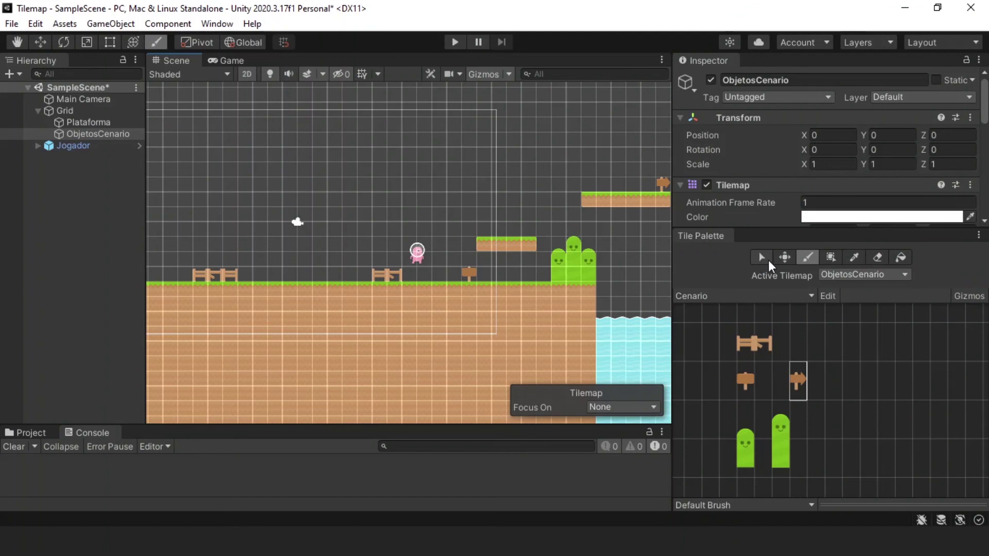
Step: Erase the green cacti from Plataforma and pick the short cactus tile for ObjetosCenario
{"action": "left_click", "coordinate": [876, 258]}
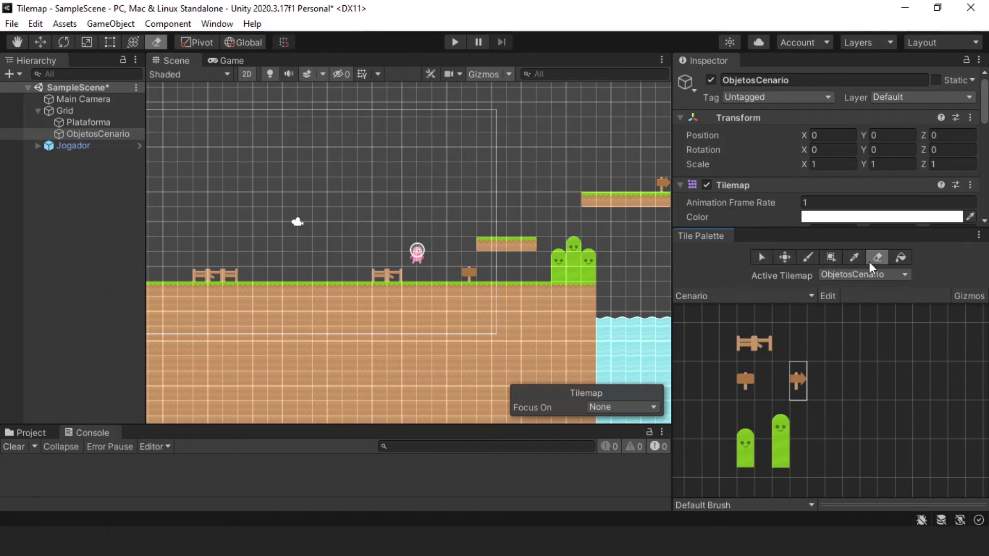
{"action": "left_click", "coordinate": [95, 122]}
{"action": "left_click_drag", "start_coordinate": [561, 278], "coordinate": [589, 257]}
{"action": "left_click", "coordinate": [743, 461]}
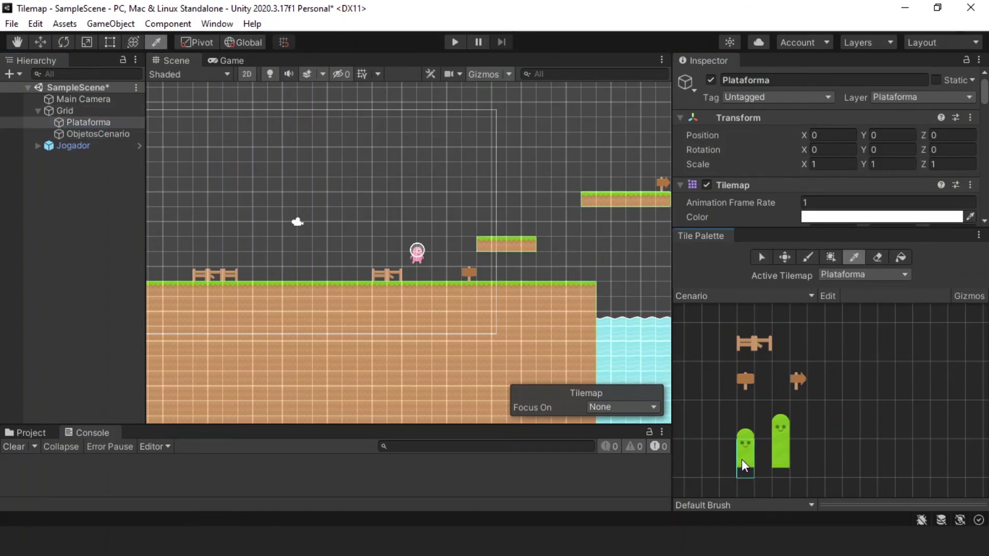
{"action": "left_click", "coordinate": [834, 274]}
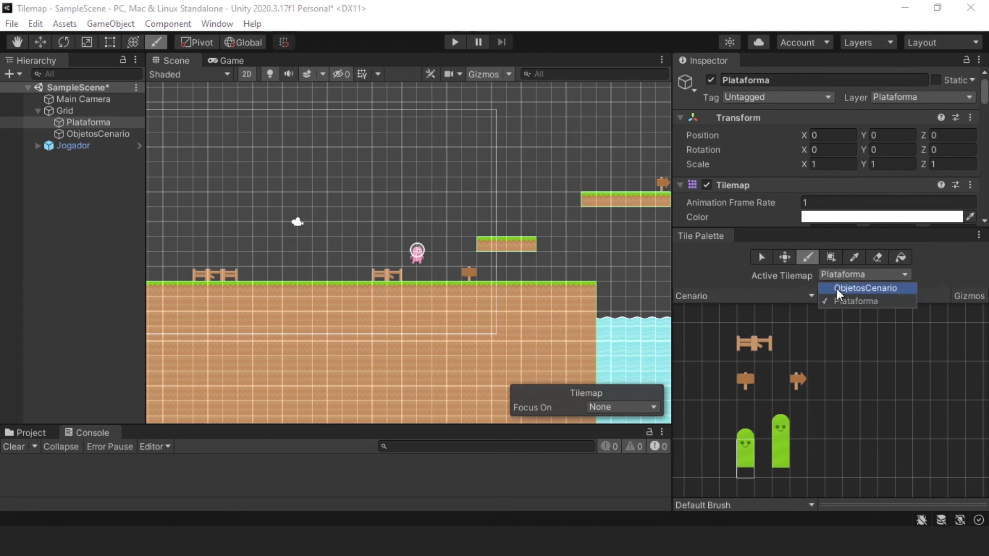
{"action": "left_click", "coordinate": [836, 288]}
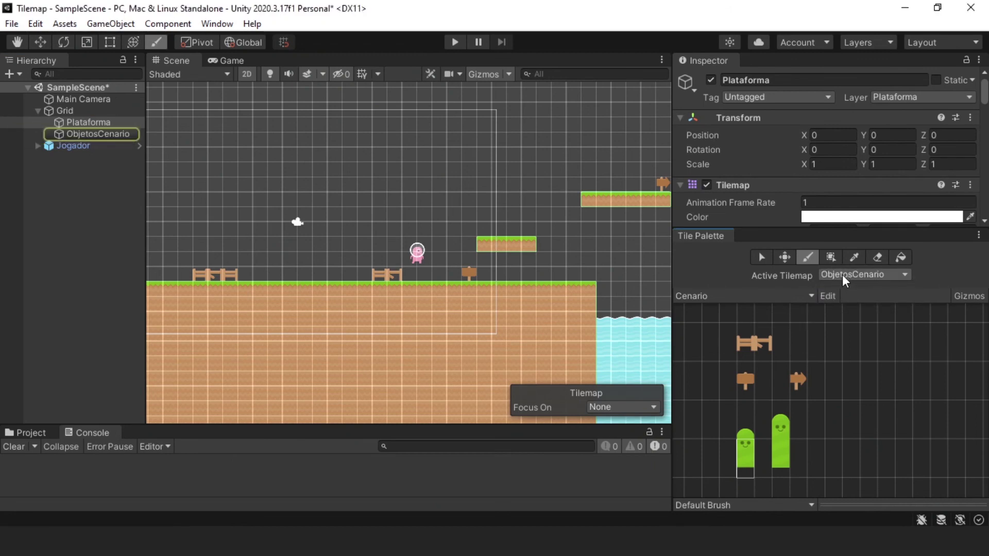
Step: Paint a short and a tall cactus on ObjetosCenario and save the scene
{"action": "left_click", "coordinate": [843, 274]}
{"action": "left_click", "coordinate": [846, 300]}
{"action": "left_click", "coordinate": [842, 280]}
{"action": "left_click", "coordinate": [845, 290]}
{"action": "left_click", "coordinate": [591, 280]}
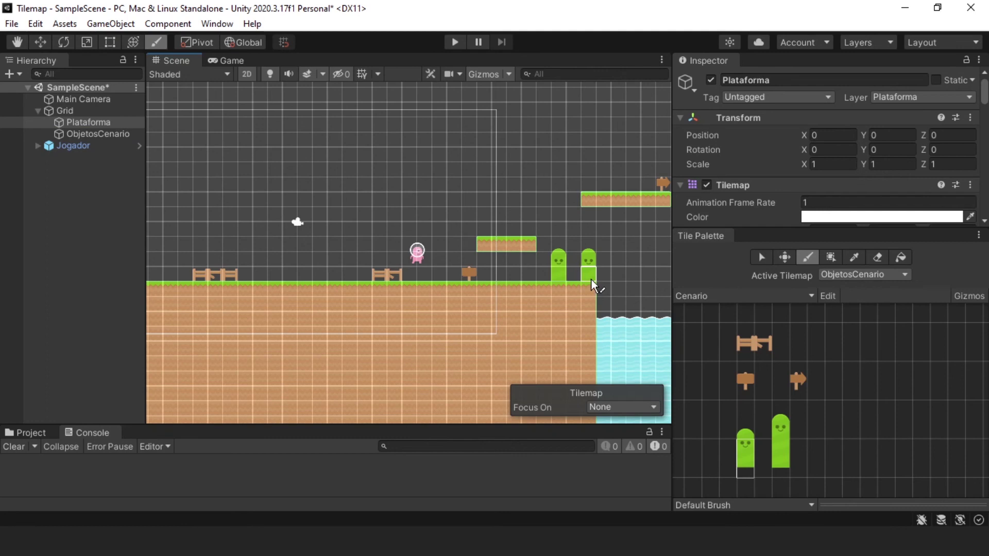
{"action": "left_click", "coordinate": [776, 434]}
{"action": "left_click", "coordinate": [567, 270]}
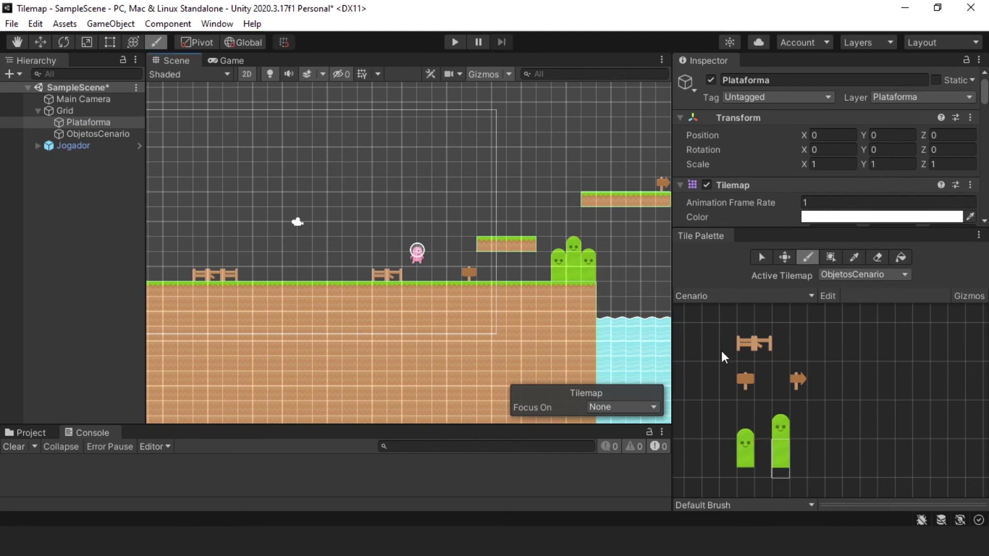
{"action": "key", "text": "ctrl+s"}
Step: Browse to Assets/Tiles and inspect hill_large, whose collider type is Sprite
{"action": "left_click", "coordinate": [36, 433]}
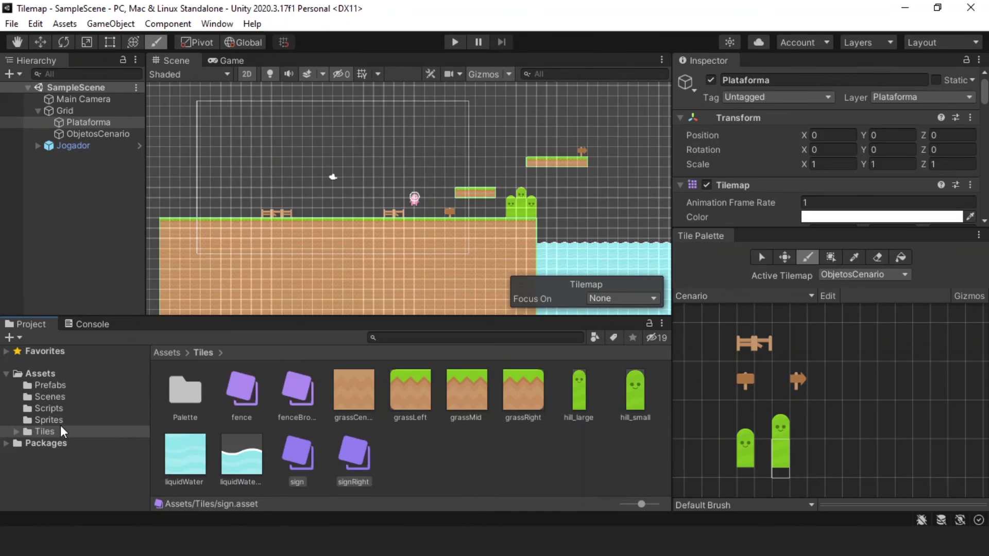
{"action": "left_click", "coordinate": [579, 391]}
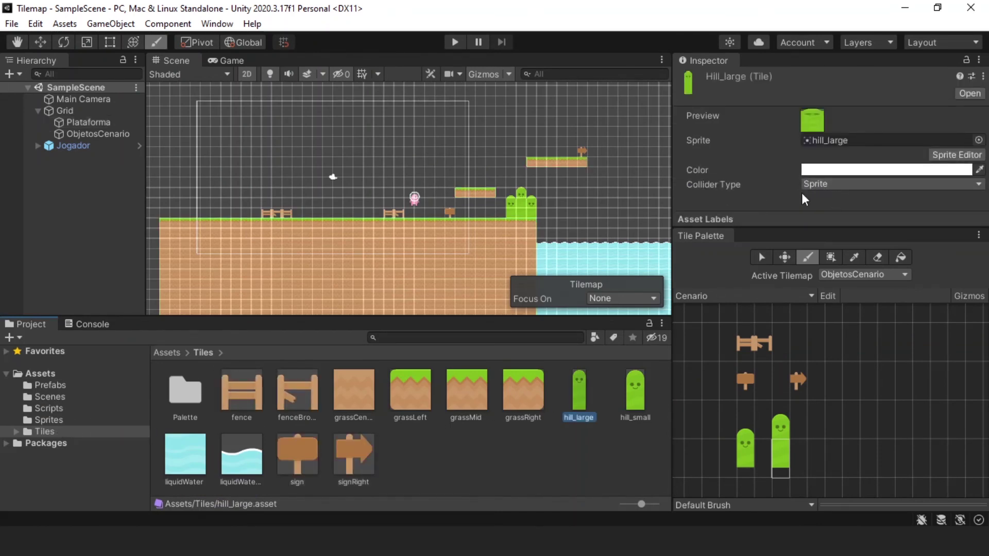
{"action": "scroll", "coordinate": [539, 225], "scroll_direction": "up", "scroll_amount": 3}
{"action": "scroll", "coordinate": [539, 223], "scroll_direction": "up", "scroll_amount": 3}
{"action": "scroll", "coordinate": [540, 222], "scroll_direction": "up", "scroll_amount": 2}
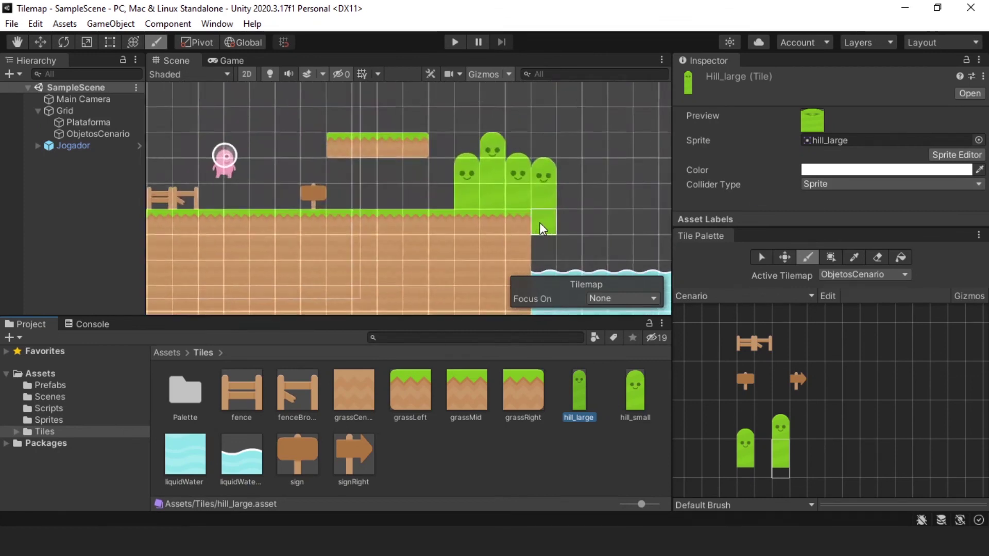
{"action": "scroll", "coordinate": [540, 222], "scroll_direction": "up", "scroll_amount": 5}
{"action": "middle_click_drag", "start_coordinate": [515, 206], "coordinate": [500, 267]}
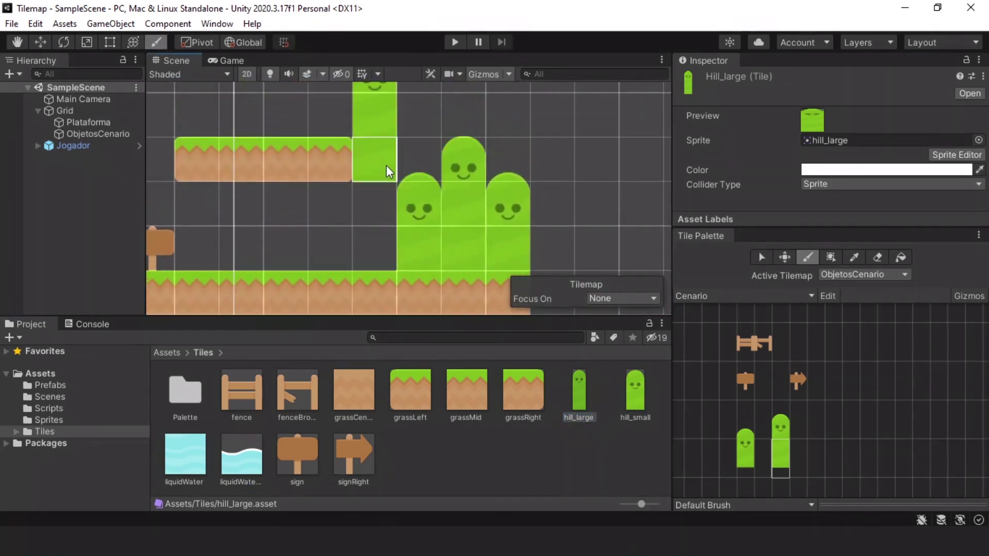
{"action": "left_click", "coordinate": [764, 258]}
Step: Switch to the Game view and review the ObjetosCenario tilemap's components
{"action": "left_click", "coordinate": [226, 61]}
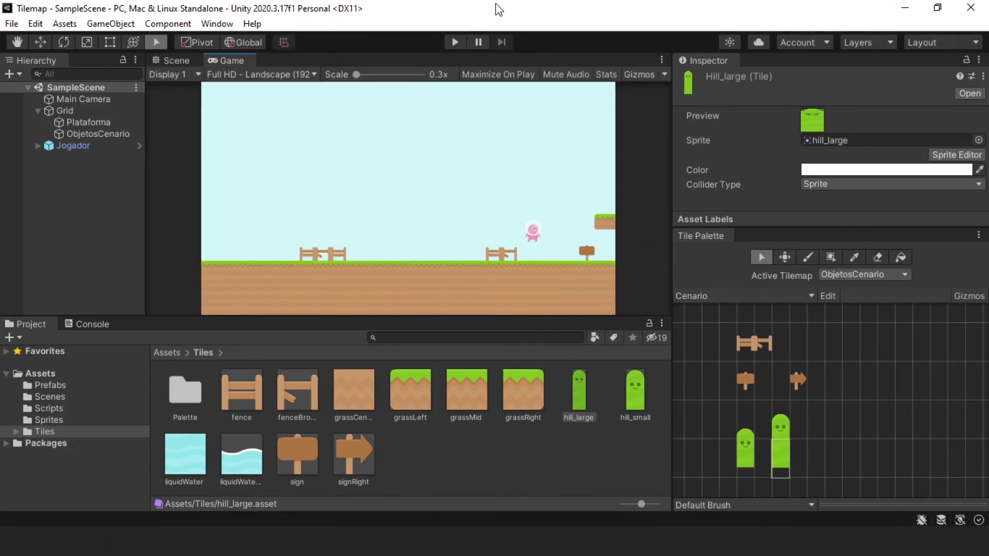
{"action": "left_click", "coordinate": [101, 133]}
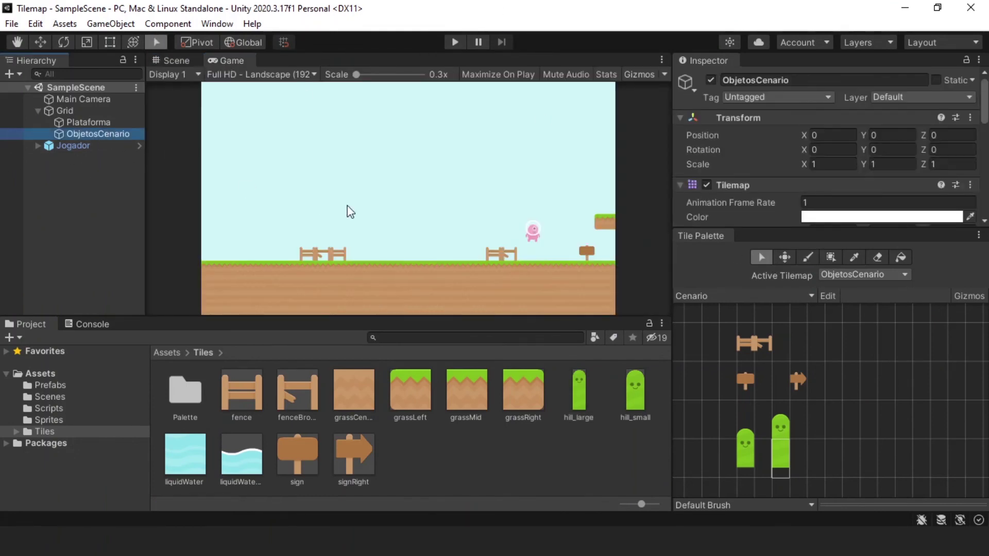
{"action": "scroll", "coordinate": [781, 213], "scroll_direction": "down", "scroll_amount": 3}
{"action": "left_click_drag", "start_coordinate": [778, 228], "coordinate": [773, 353]}
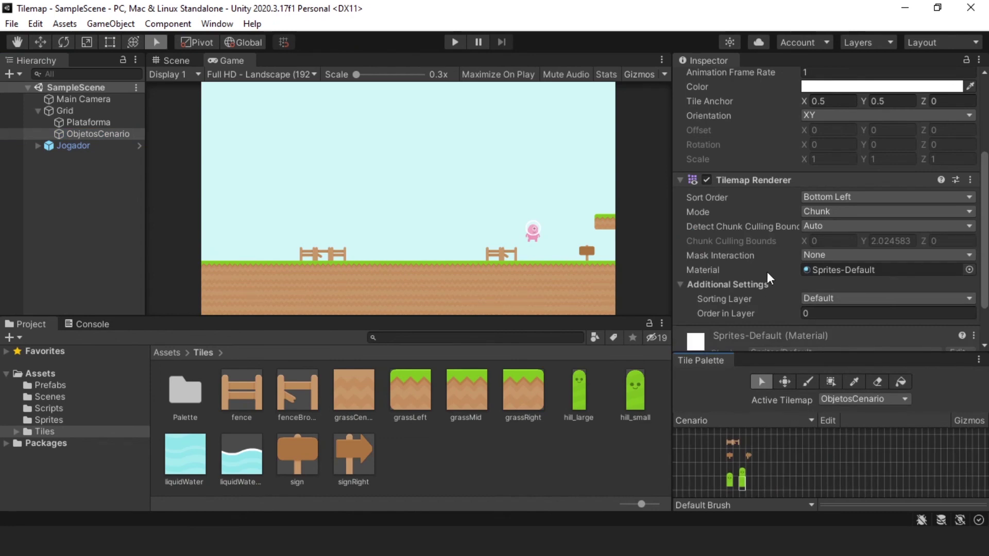
{"action": "scroll", "coordinate": [768, 271], "scroll_direction": "down", "scroll_amount": 2}
{"action": "scroll", "coordinate": [775, 283], "scroll_direction": "up", "scroll_amount": 5}
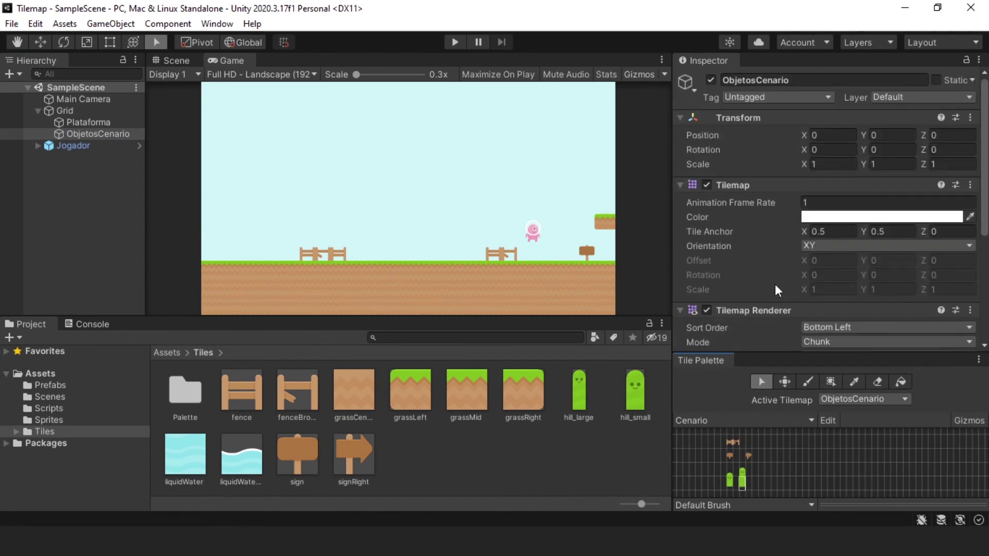
{"action": "scroll", "coordinate": [774, 283], "scroll_direction": "down", "scroll_amount": 3}
Step: Check Plataforma's collider settings, then select ObjetosCenario and start Play mode
{"action": "left_click", "coordinate": [89, 122]}
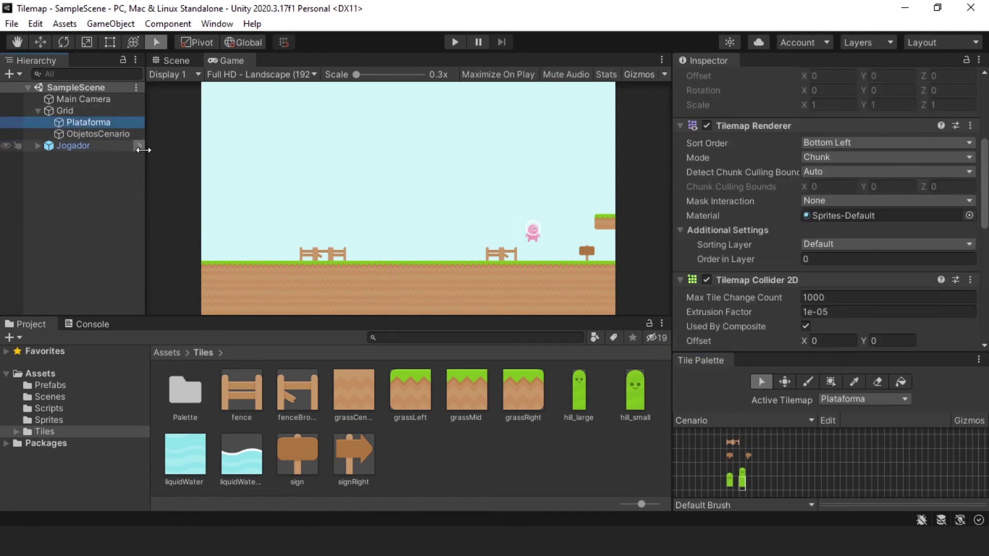
{"action": "scroll", "coordinate": [798, 272], "scroll_direction": "down", "scroll_amount": 3}
{"action": "scroll", "coordinate": [764, 262], "scroll_direction": "up", "scroll_amount": 4}
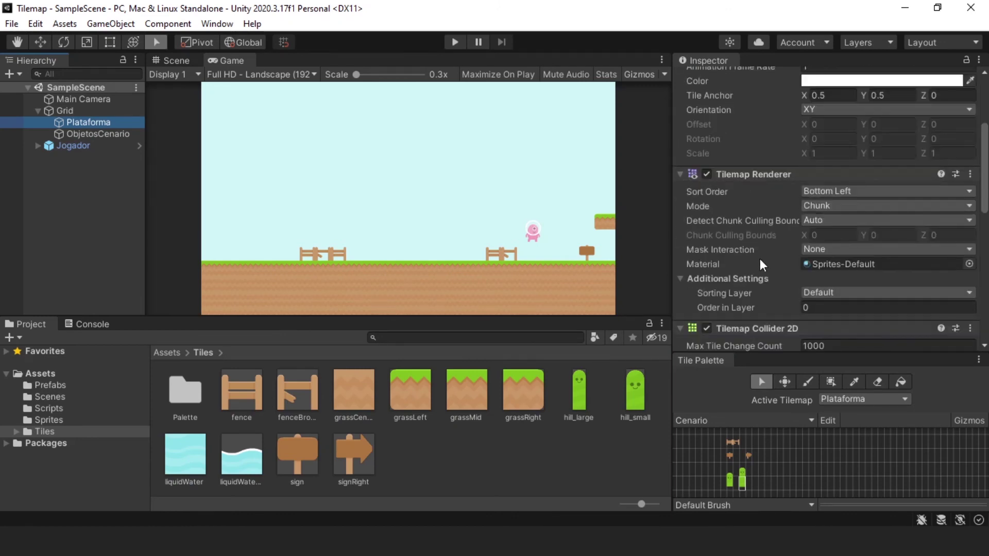
{"action": "left_click", "coordinate": [678, 173]}
{"action": "scroll", "coordinate": [690, 190], "scroll_direction": "up", "scroll_amount": 3}
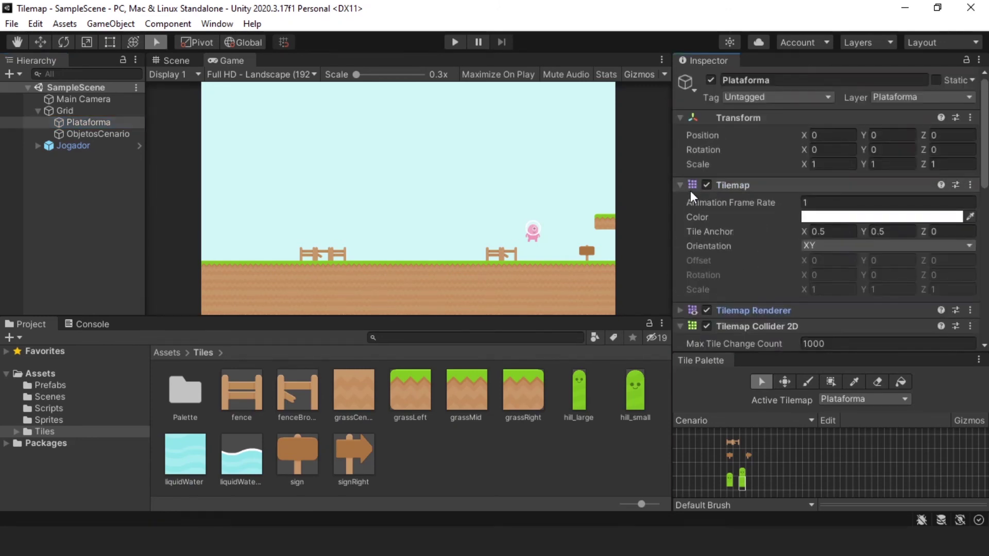
{"action": "left_click", "coordinate": [680, 186]}
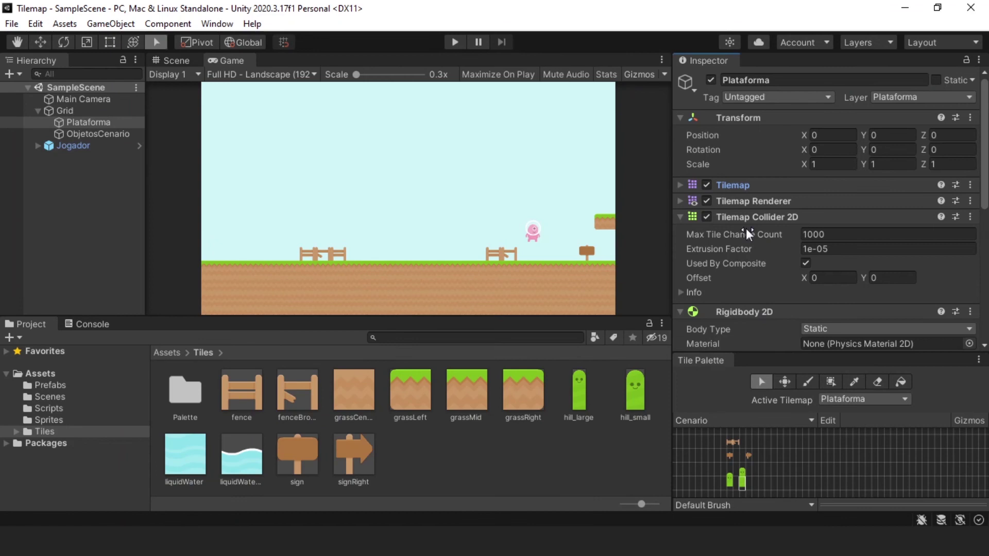
{"action": "left_click", "coordinate": [86, 135]}
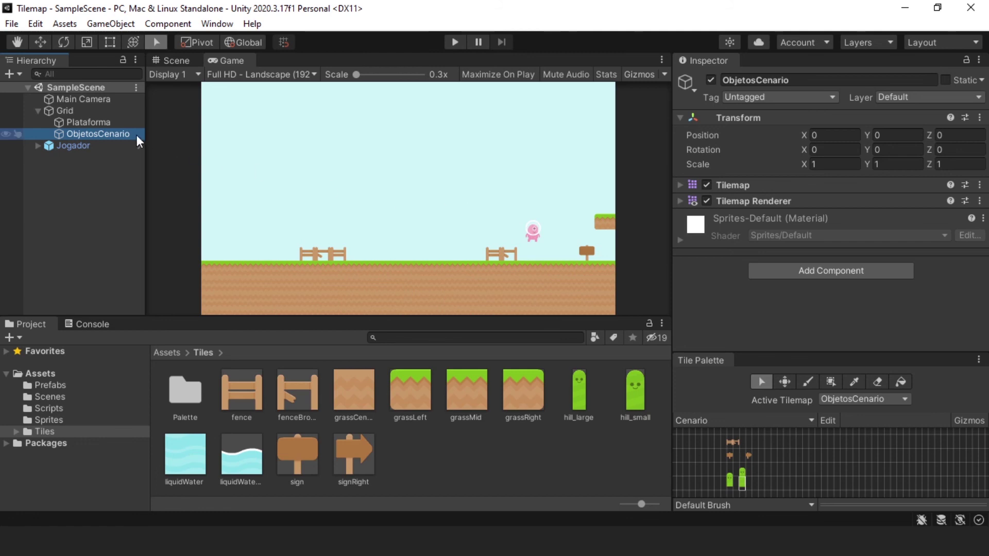
{"action": "left_click", "coordinate": [455, 42]}
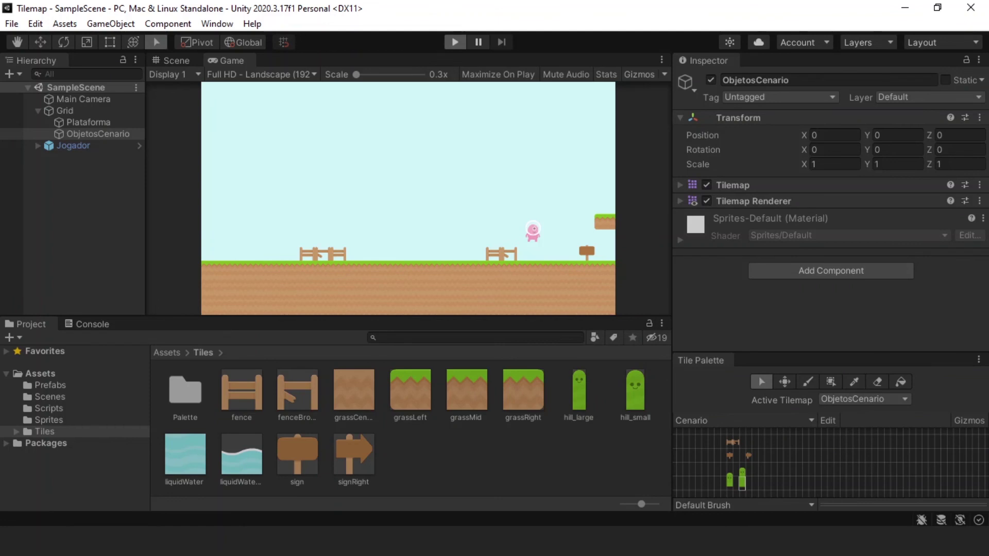
Step: Walk and jump the player back and forth past the cactus, fences and signs, then stop Play
{"action": "key", "text": "Left"}
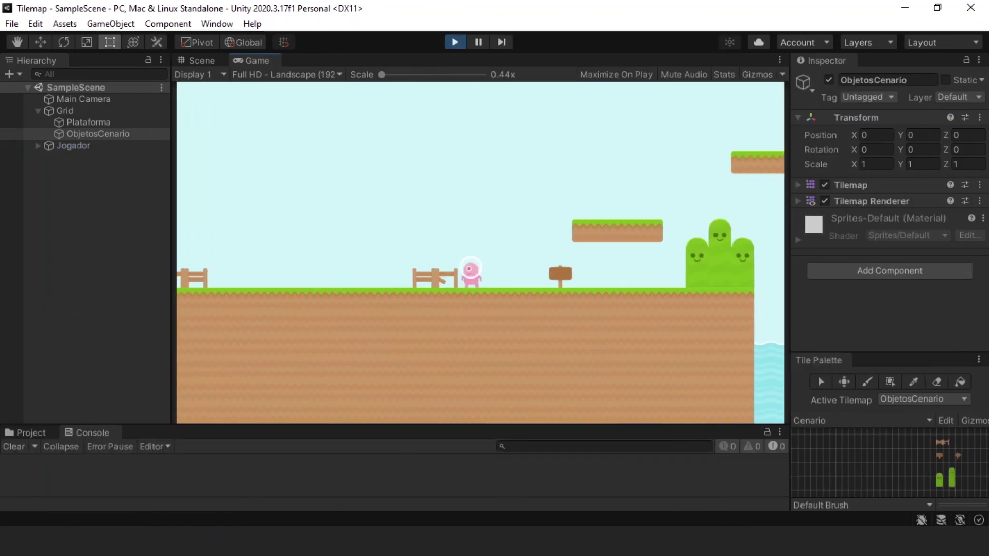
{"action": "key", "text": "Right"}
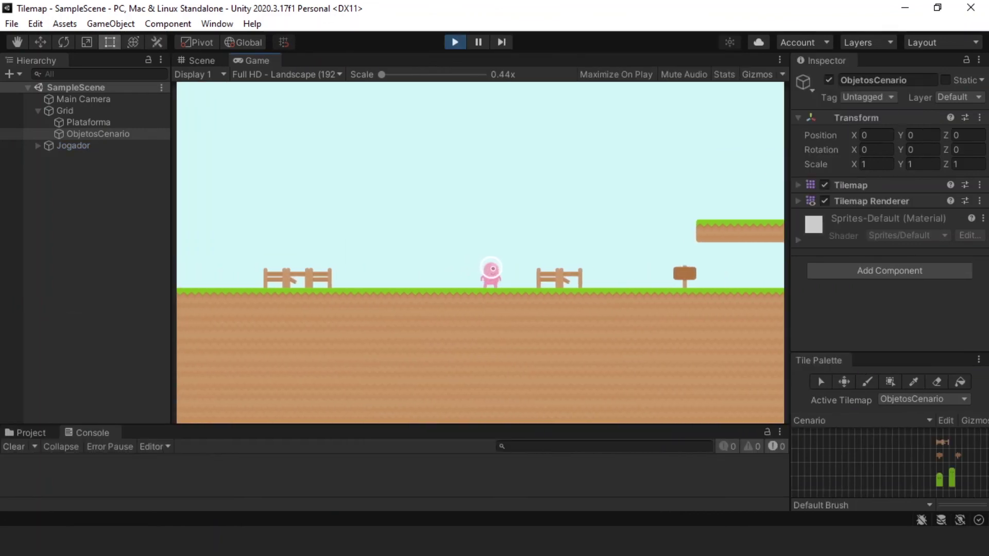
{"action": "key", "text": "Right"}
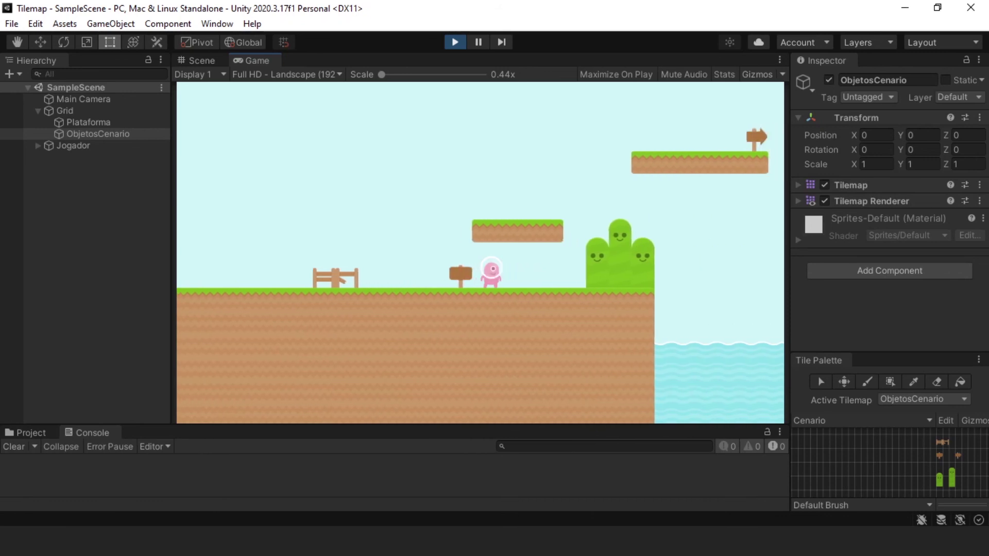
{"action": "key", "text": "Right"}
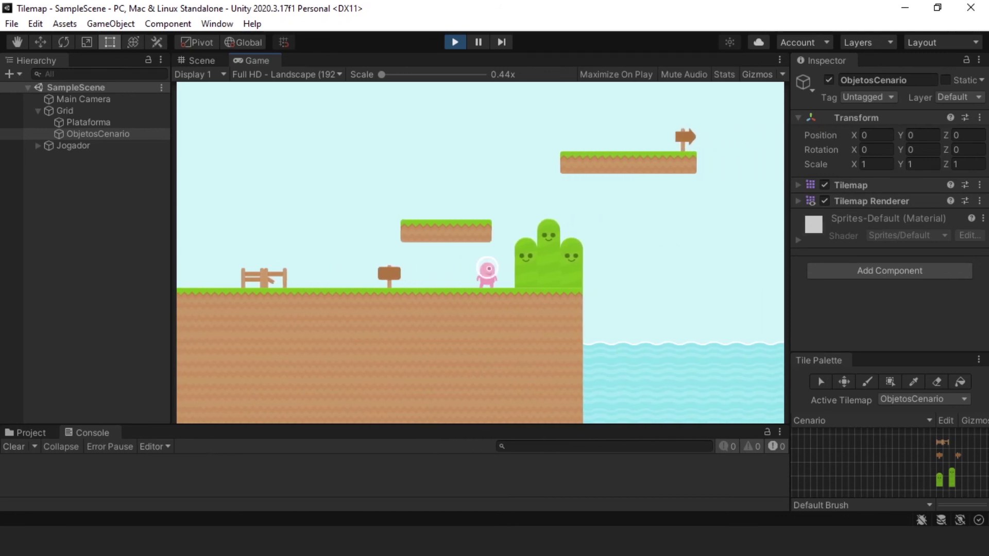
{"action": "key", "text": "Left"}
{"action": "key", "text": "Right"}
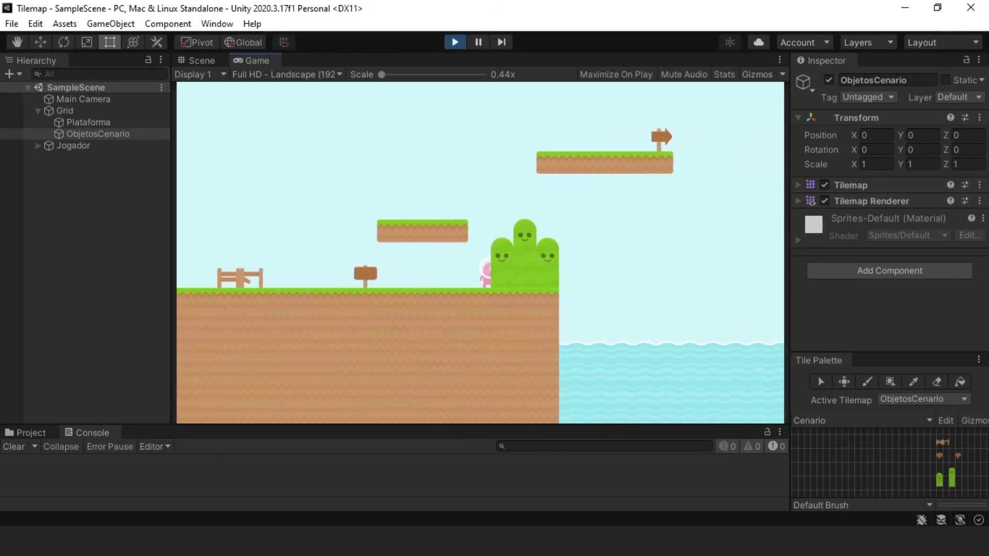
{"action": "key", "text": "space"}
{"action": "key", "text": "Left"}
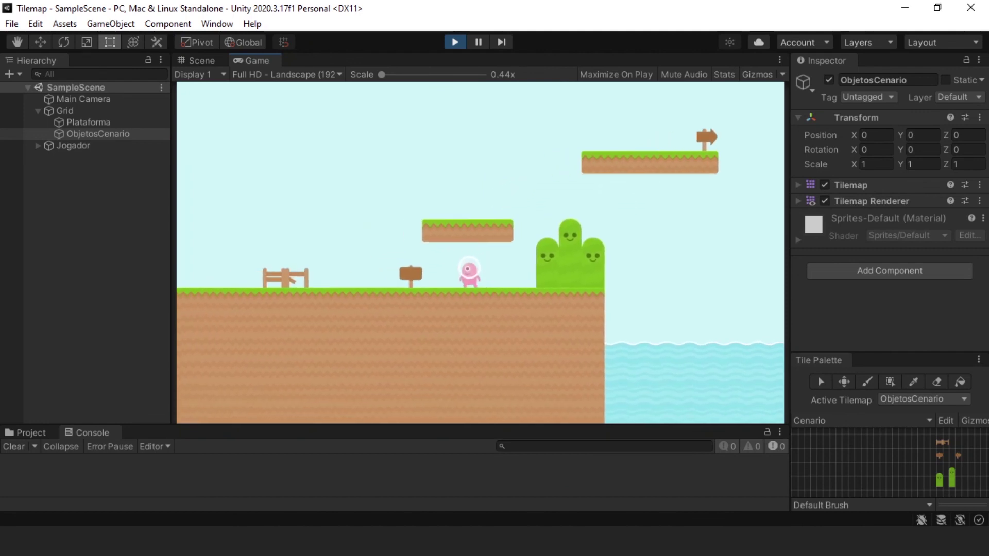
{"action": "key", "text": "Right"}
{"action": "key", "text": "Right"}
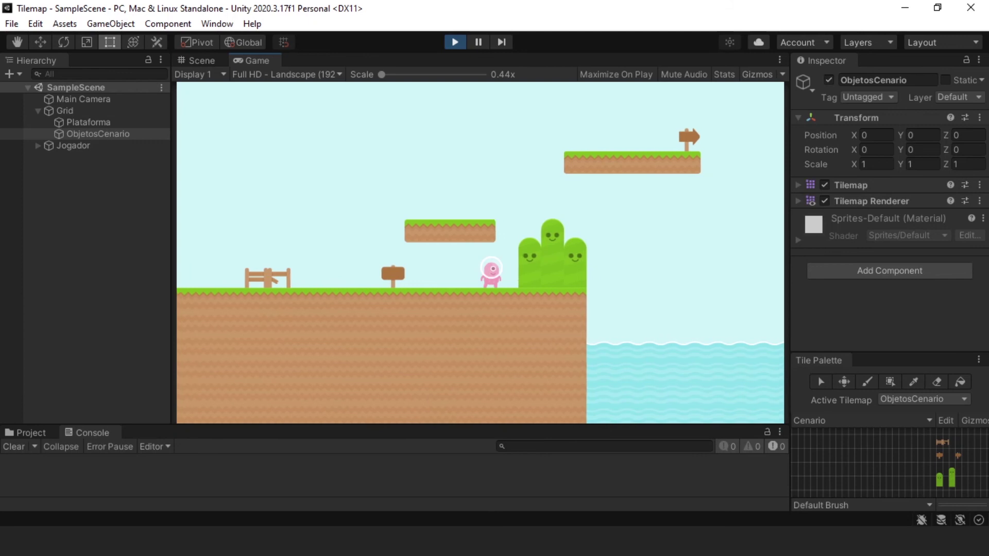
{"action": "key", "text": "Left"}
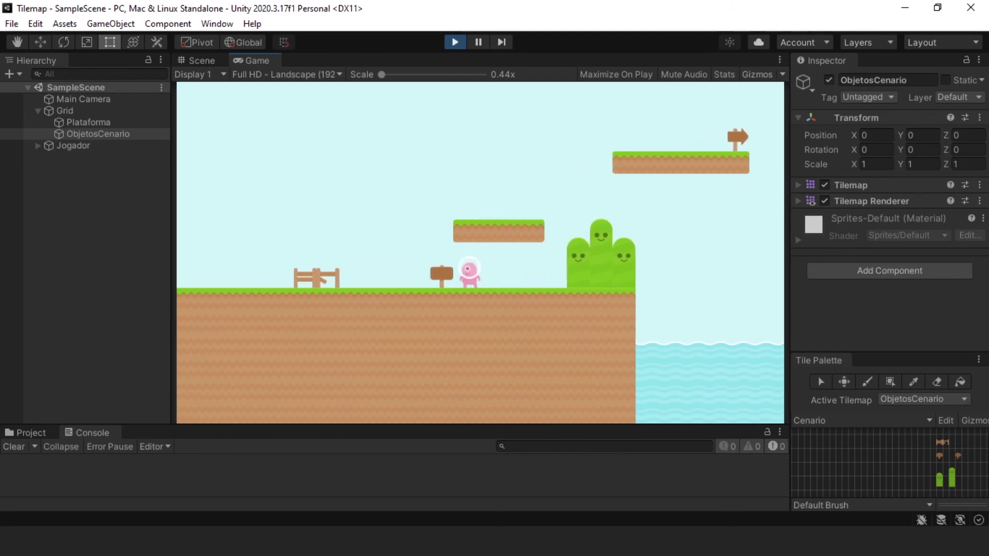
{"action": "key", "text": "Left"}
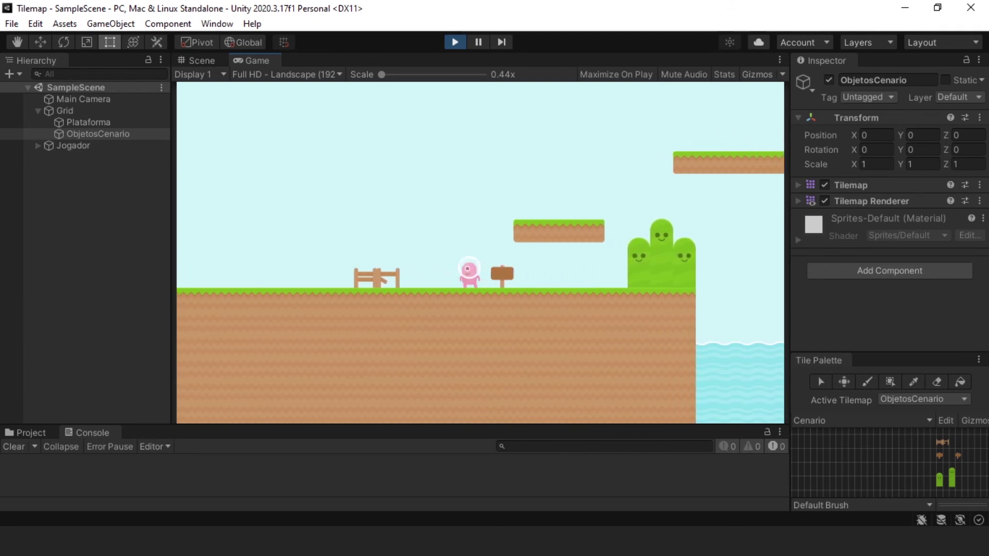
{"action": "key", "text": "Right"}
{"action": "key", "text": "Left"}
{"action": "key", "text": "Right"}
{"action": "key", "text": "Right"}
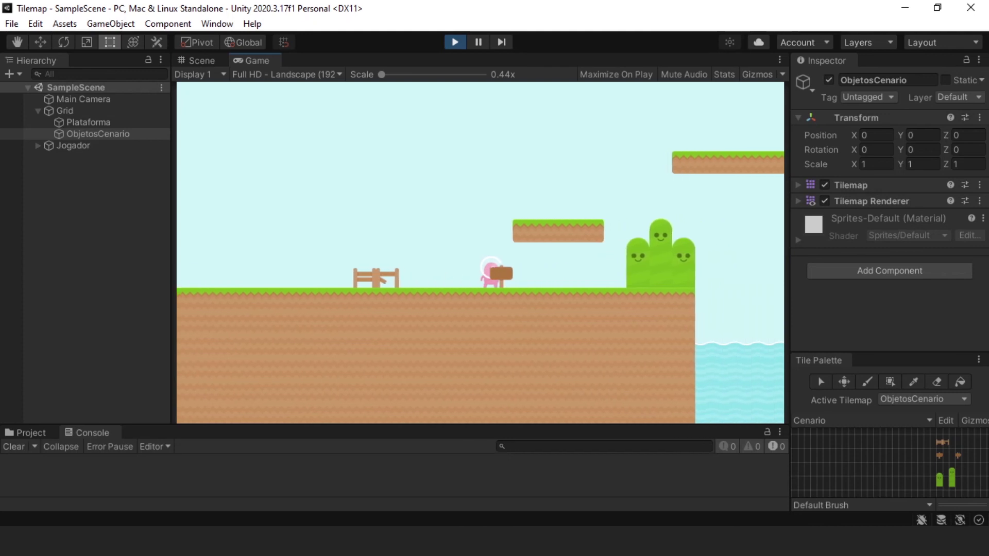
{"action": "key", "text": "Right"}
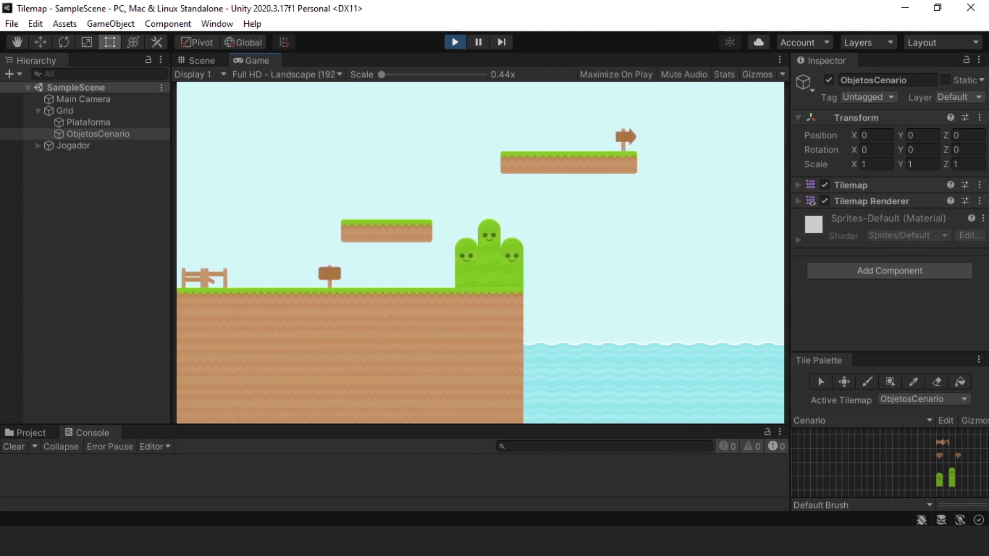
{"action": "key", "text": "Left"}
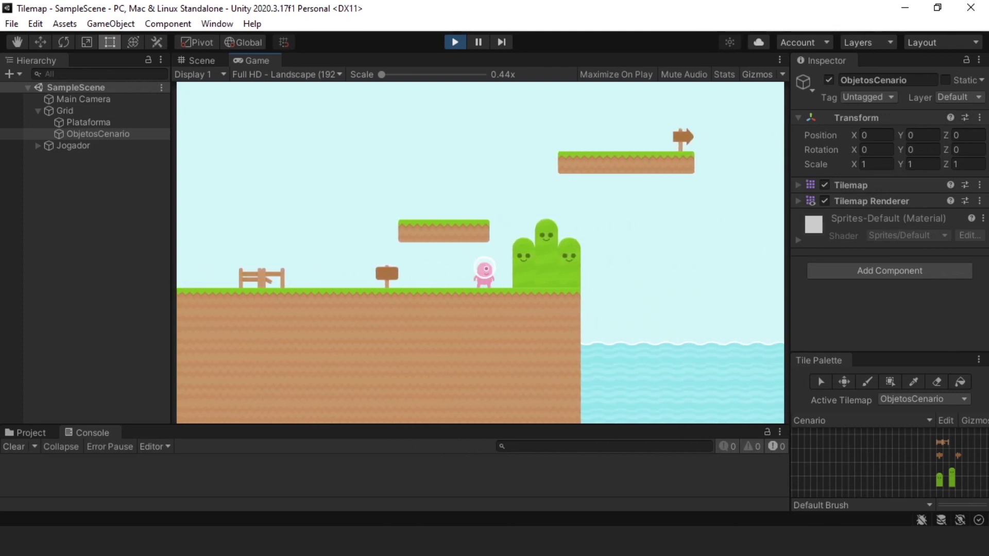
{"action": "key", "text": "Right"}
{"action": "key", "text": "Left"}
{"action": "key", "text": "Right"}
{"action": "key", "text": "Right"}
{"action": "key", "text": "Left"}
{"action": "key", "text": "Right"}
{"action": "key", "text": "Left"}
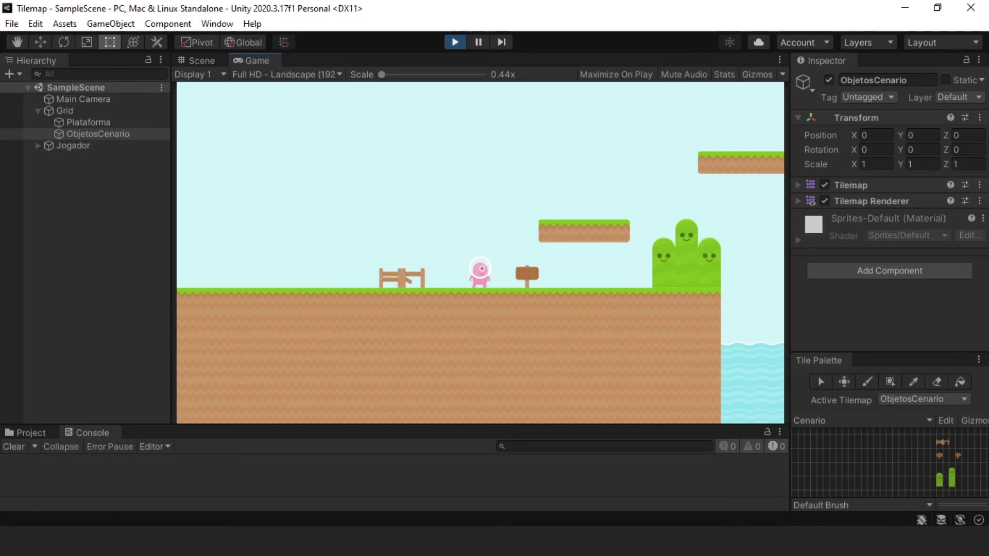
{"action": "key", "text": "ctrl+p"}
{"action": "left_click", "coordinate": [85, 122]}
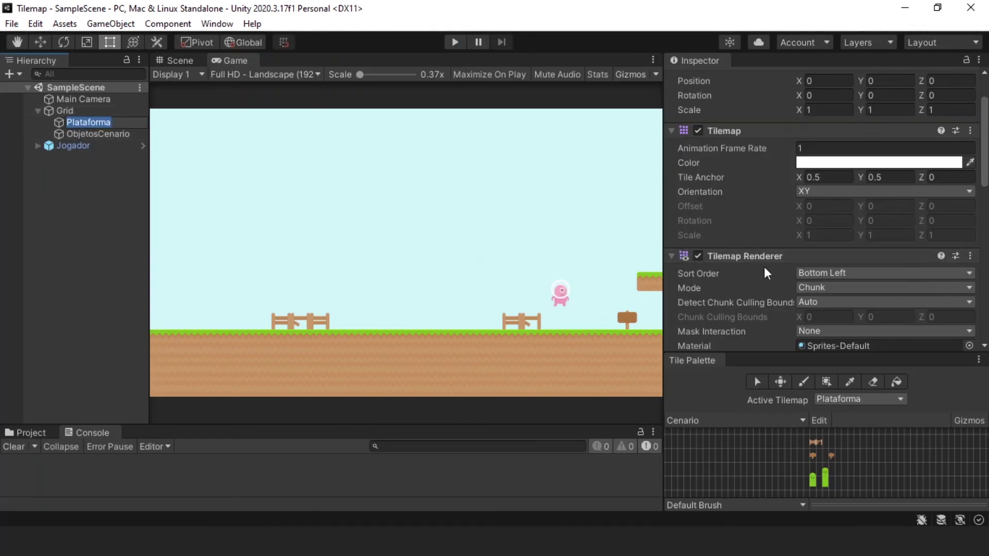
Step: Select Plataforma and open its Tilemap Renderer Sorting Layer dropdown, still showing Default
{"action": "left_click", "coordinate": [731, 131]}
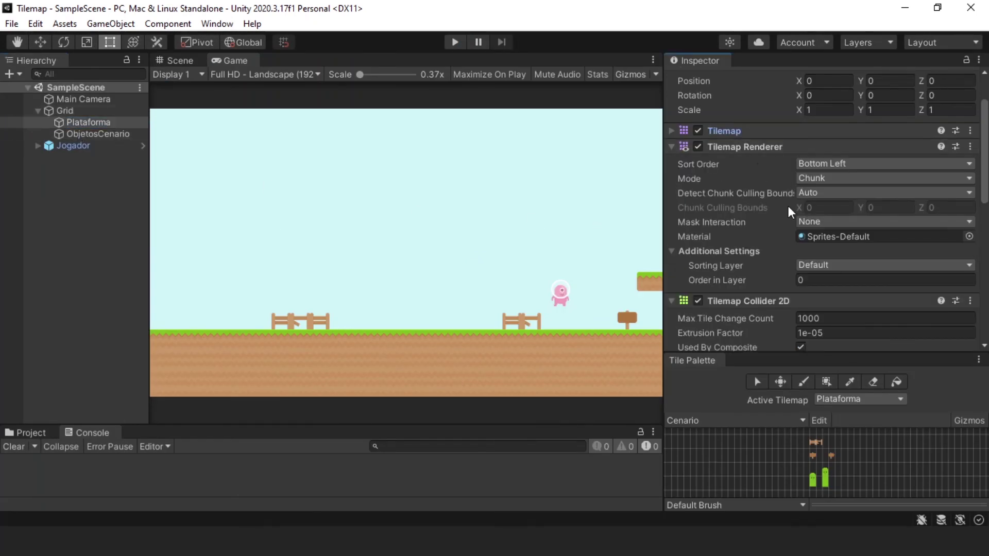
{"action": "left_click", "coordinate": [810, 273]}
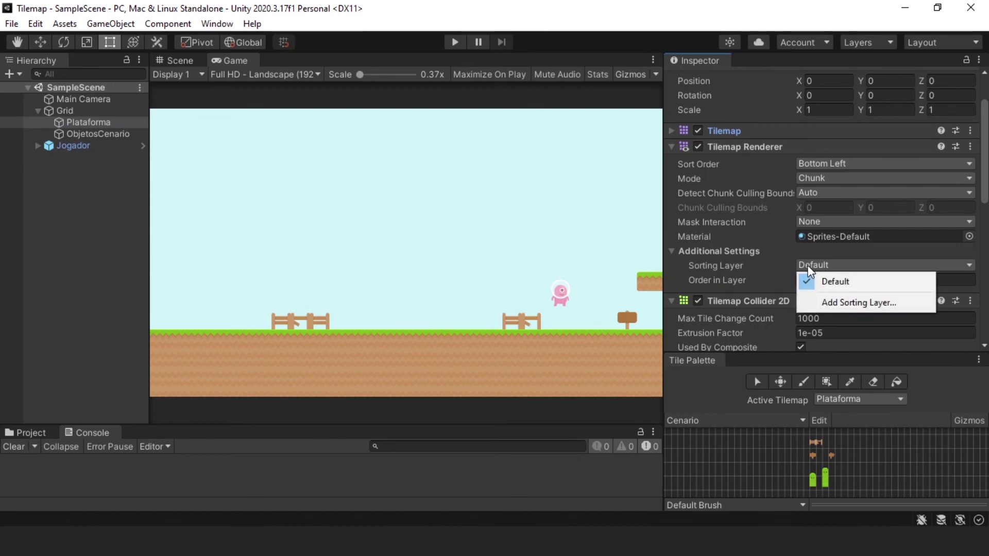
{"action": "left_click", "coordinate": [738, 267]}
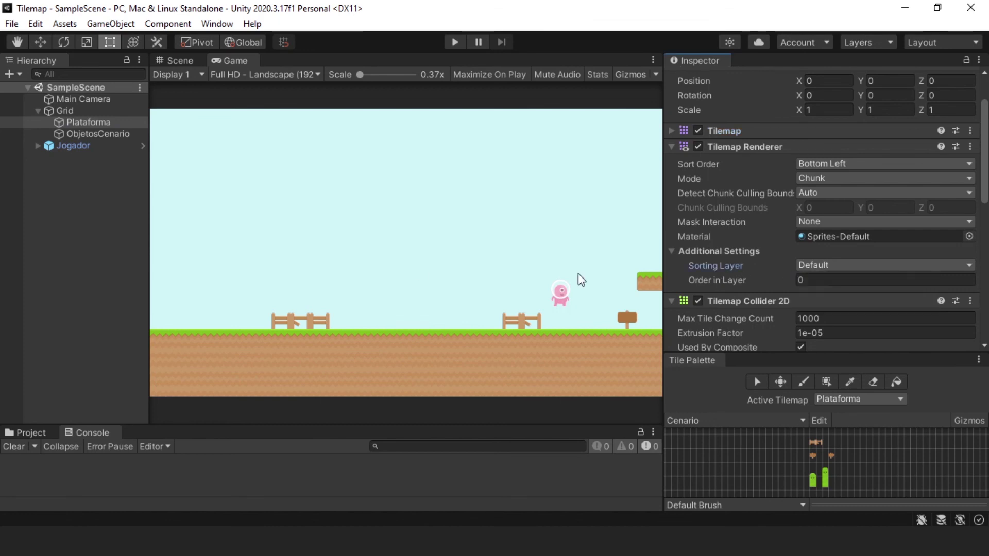
{"action": "left_click", "coordinate": [73, 146]}
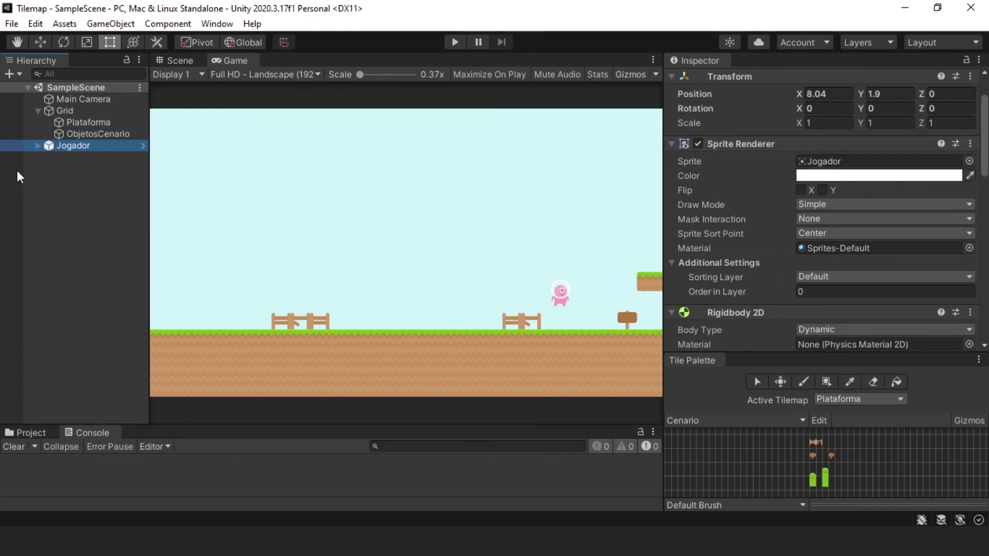
{"action": "left_click", "coordinate": [77, 134]}
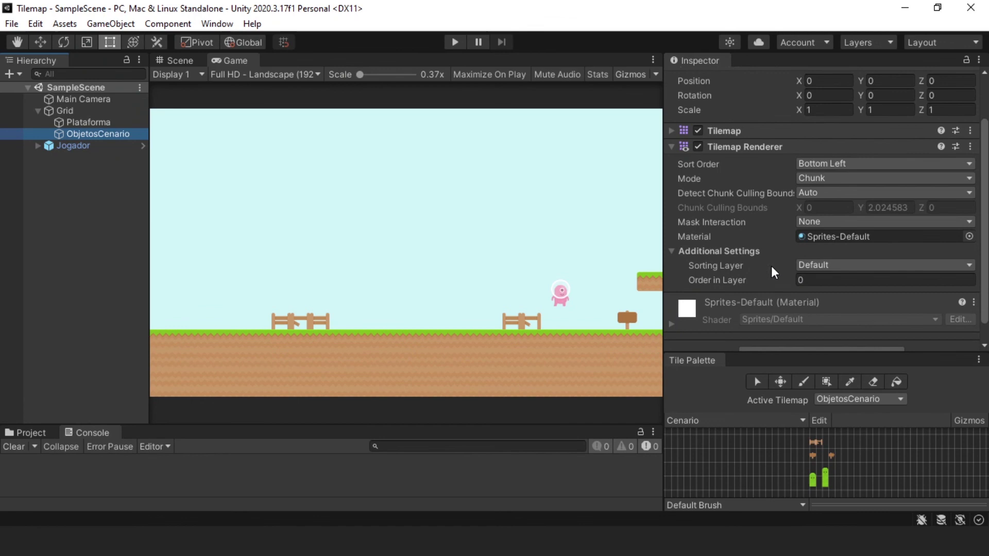
{"action": "left_click", "coordinate": [84, 124]}
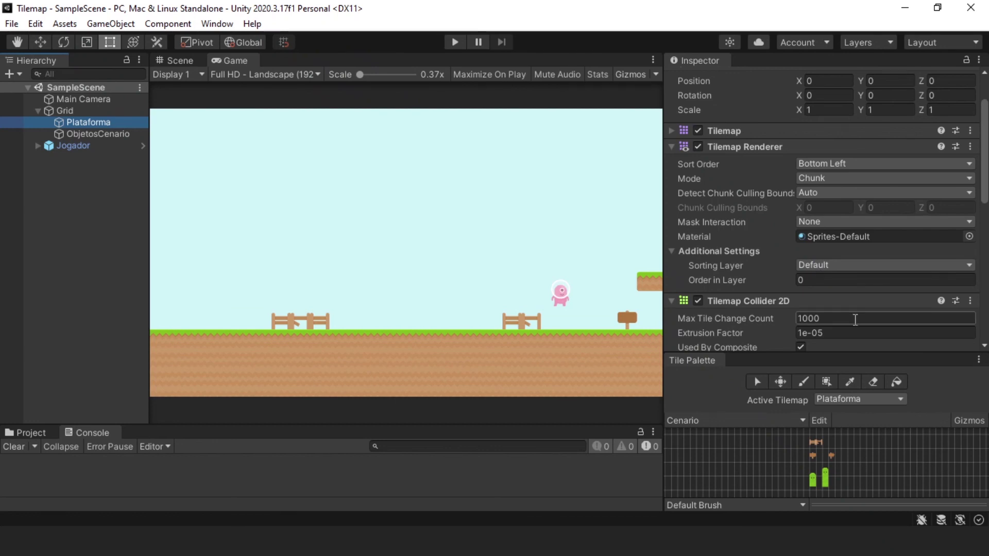
{"action": "left_click", "coordinate": [812, 266]}
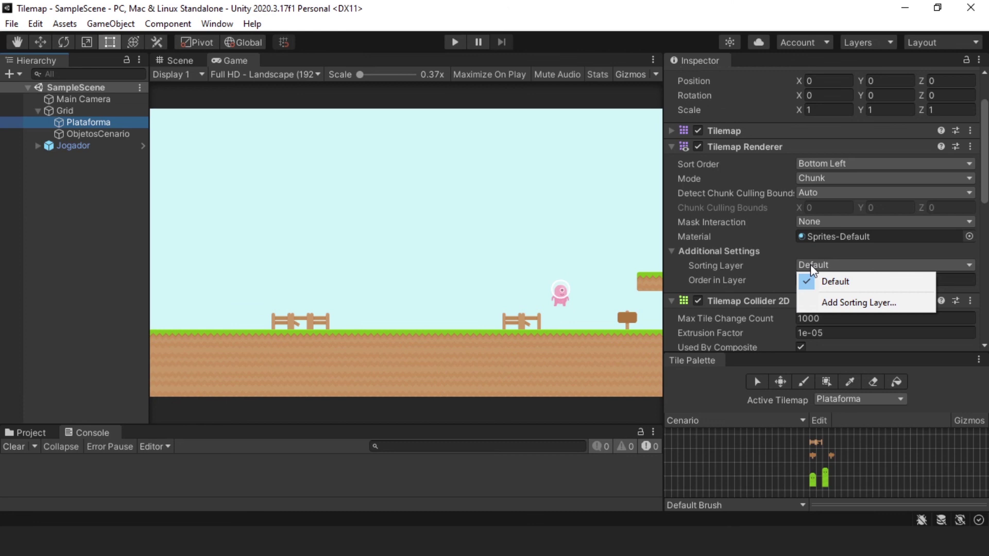
Step: Choose Add Sorting Layer and create a sorting layer named 'Plataforma'
{"action": "left_click", "coordinate": [840, 304]}
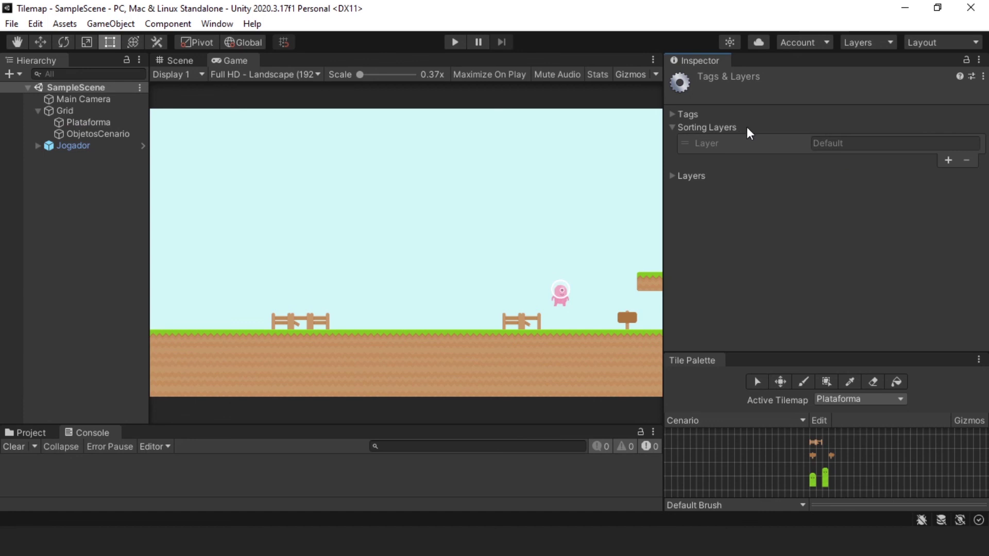
{"action": "left_click", "coordinate": [853, 143]}
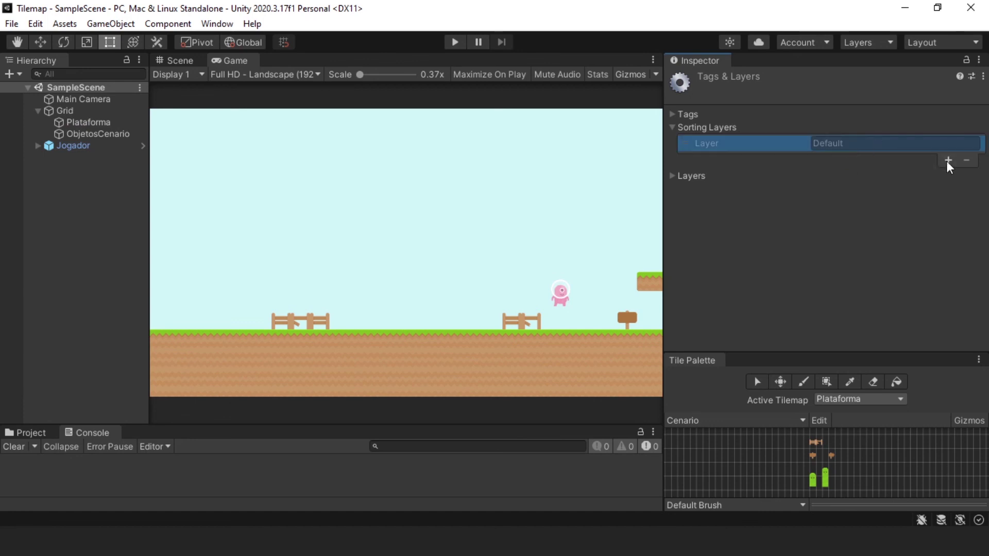
{"action": "left_click", "coordinate": [948, 160]}
{"action": "left_click", "coordinate": [880, 159]}
{"action": "key", "text": "ctrl+a"}
{"action": "type", "text": "Plataforma"}
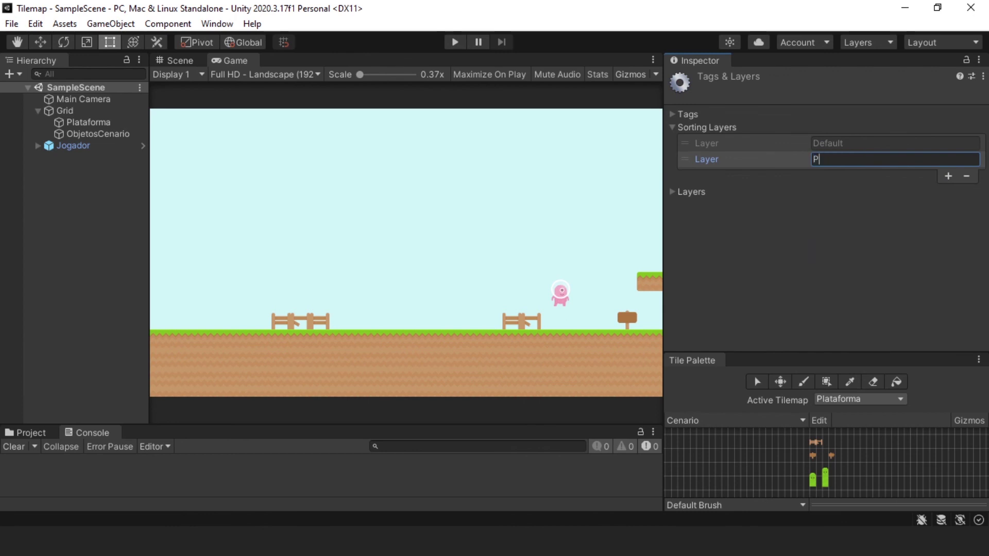
Step: Add two more sorting layers named 'Cenario Frente' and 'Cenario Fundo'
{"action": "left_click", "coordinate": [948, 176]}
{"action": "left_click", "coordinate": [903, 181]}
{"action": "key", "text": "ctrl+a"}
{"action": "type", "text": "Cenario"}
{"action": "left_click", "coordinate": [948, 191]}
{"action": "type", "text": "Cenario Fundo"}
{"action": "key", "text": "Return"}
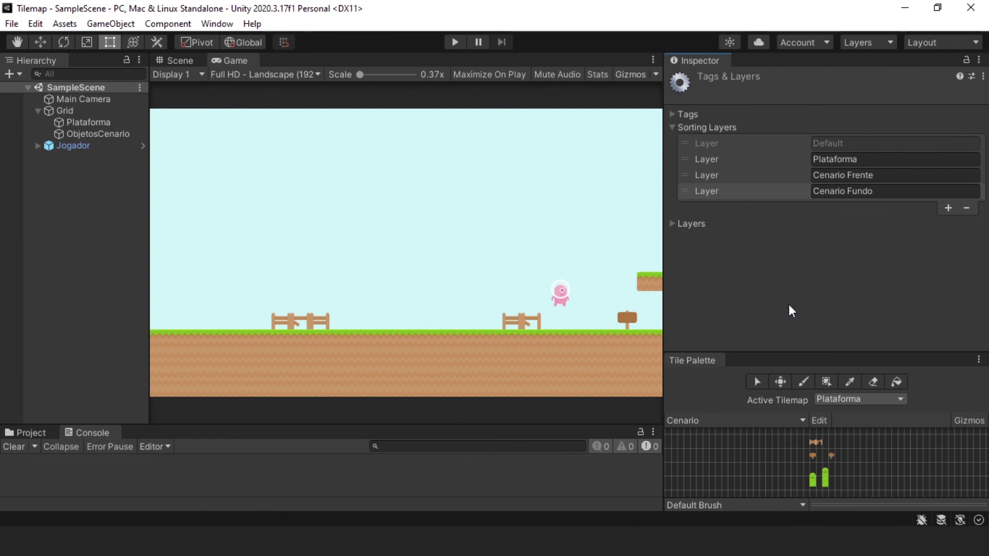
Step: Move Cenario Fundo to the top and Plataforma second, above Default and Cenario Frente
{"action": "left_click_drag", "start_coordinate": [685, 191], "coordinate": [685, 144]}
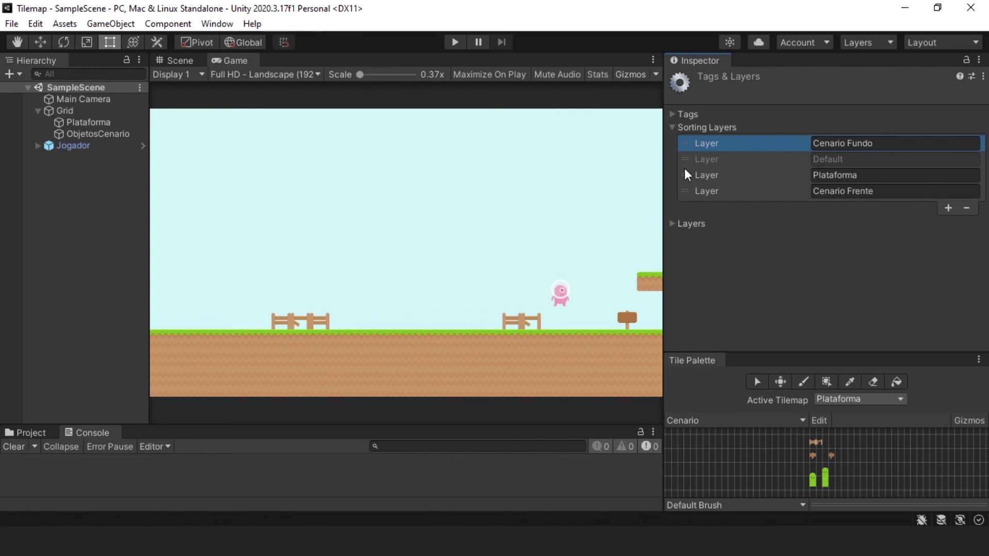
{"action": "left_click_drag", "start_coordinate": [686, 171], "coordinate": [684, 157]}
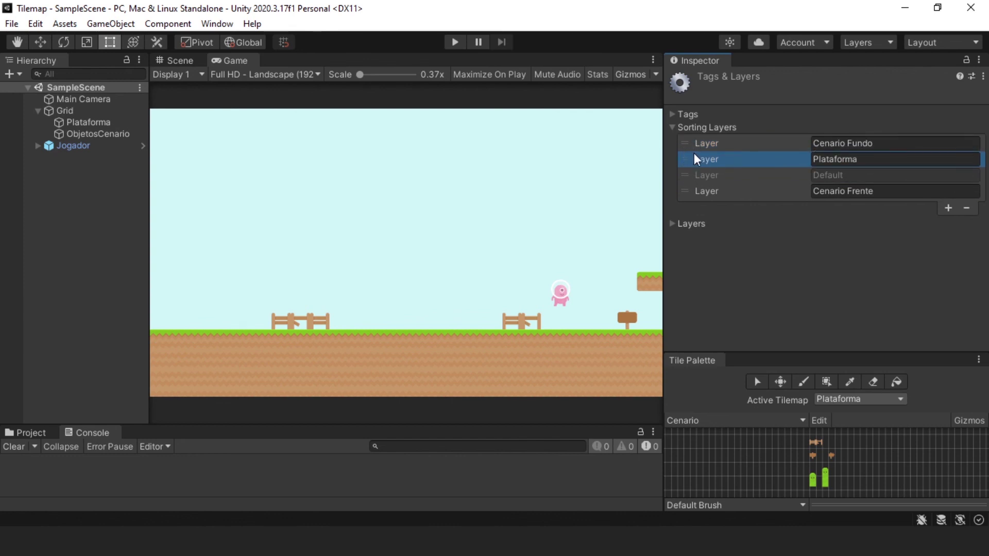
{"action": "left_click", "coordinate": [710, 174]}
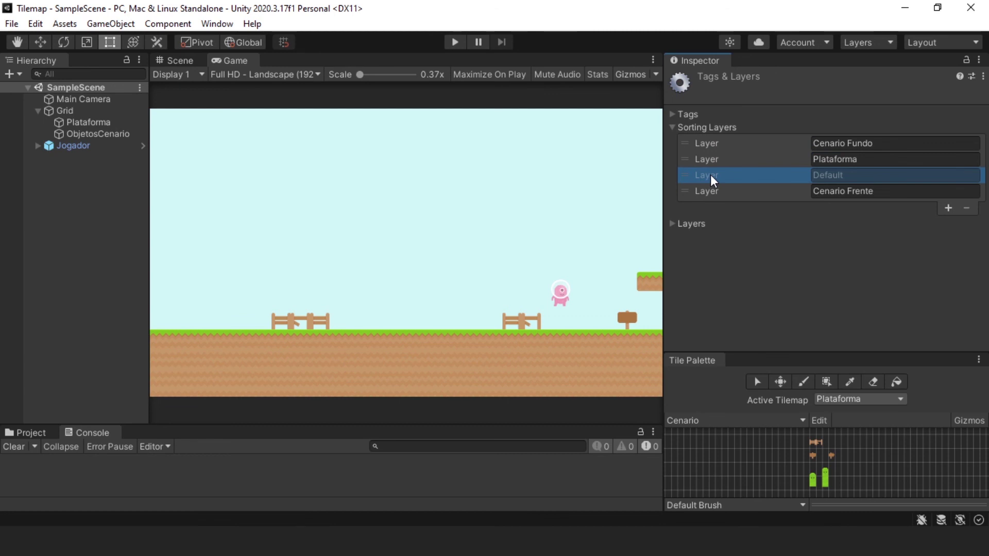
{"action": "left_click", "coordinate": [734, 192]}
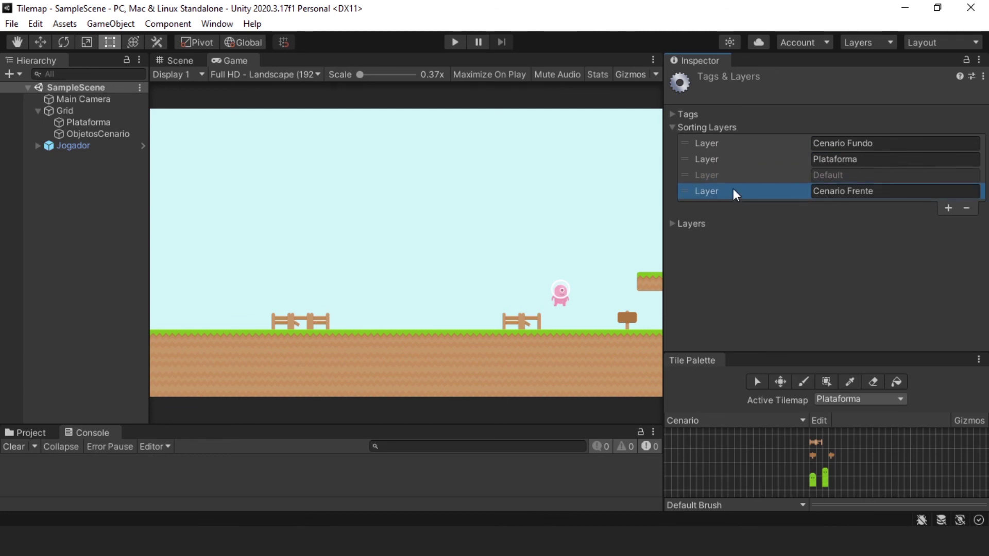
Step: Review the final sorting layer order, then select Jogador to view its properties
{"action": "left_click", "coordinate": [744, 142]}
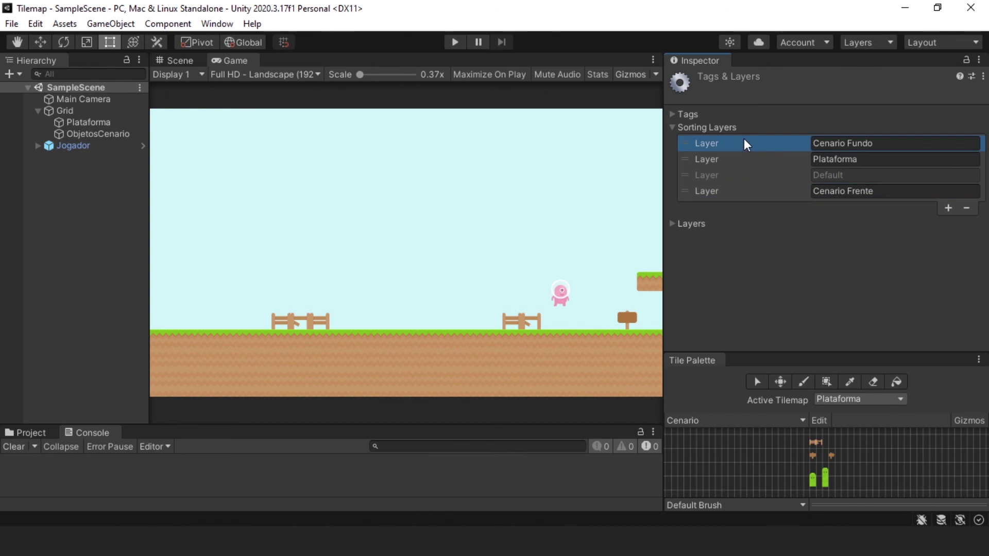
{"action": "left_click", "coordinate": [746, 156]}
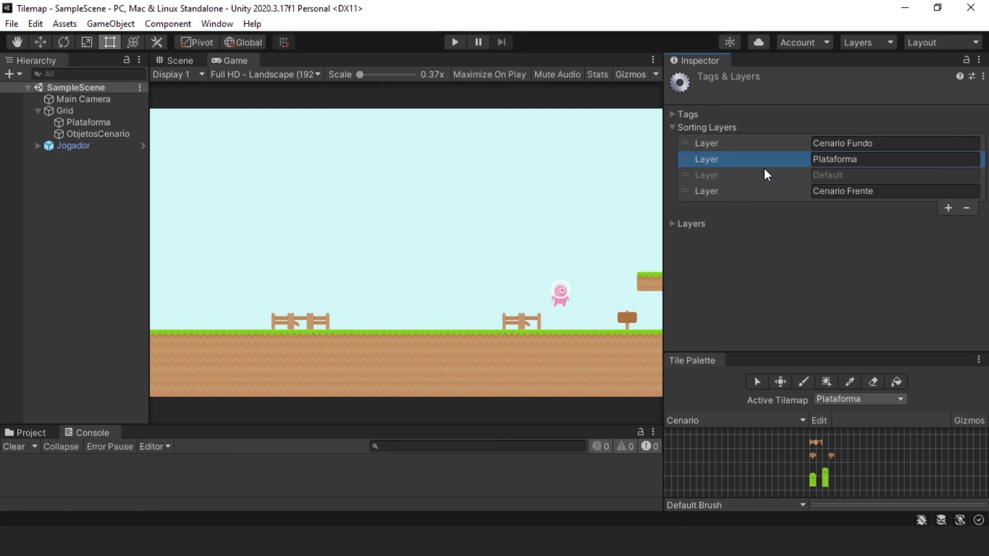
{"action": "left_click", "coordinate": [765, 172]}
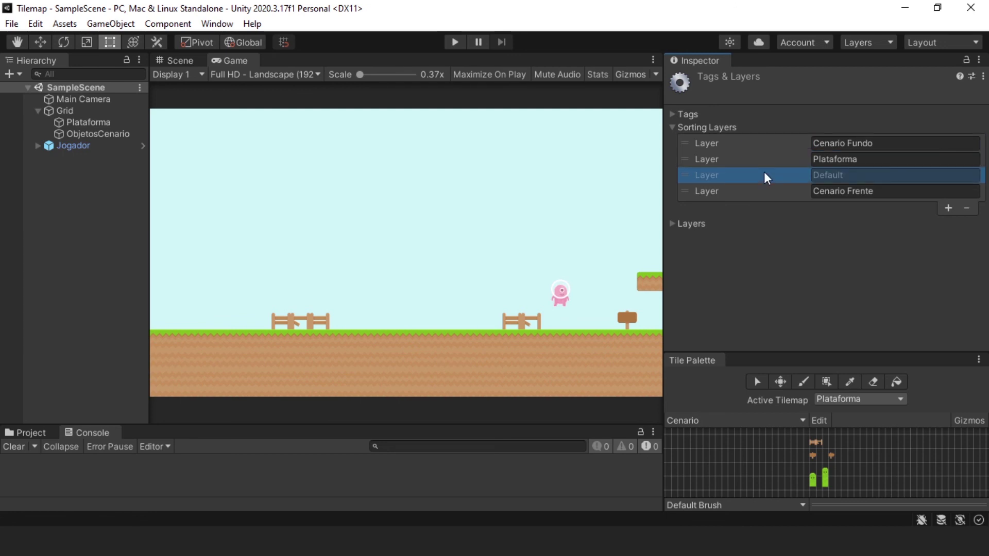
{"action": "left_click", "coordinate": [773, 191]}
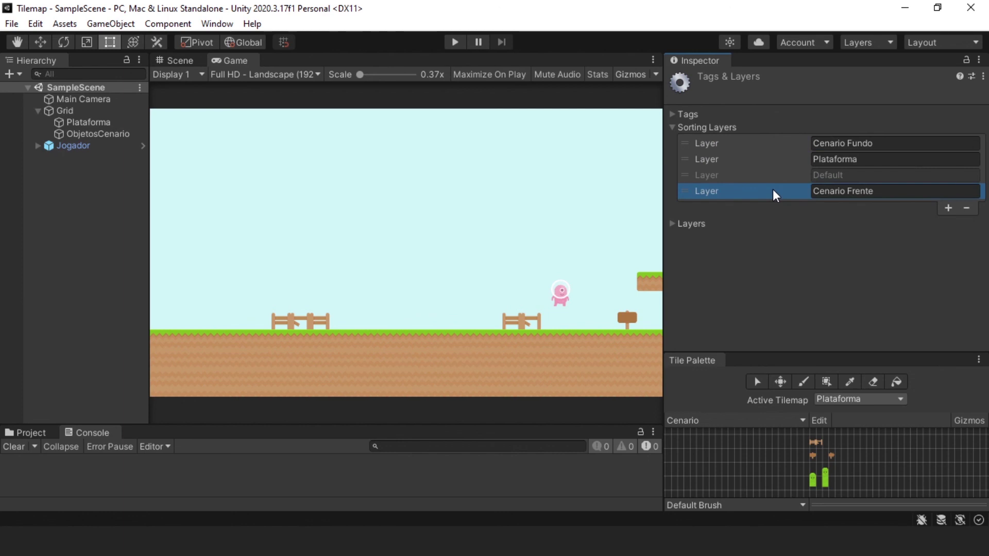
{"action": "left_click", "coordinate": [772, 143]}
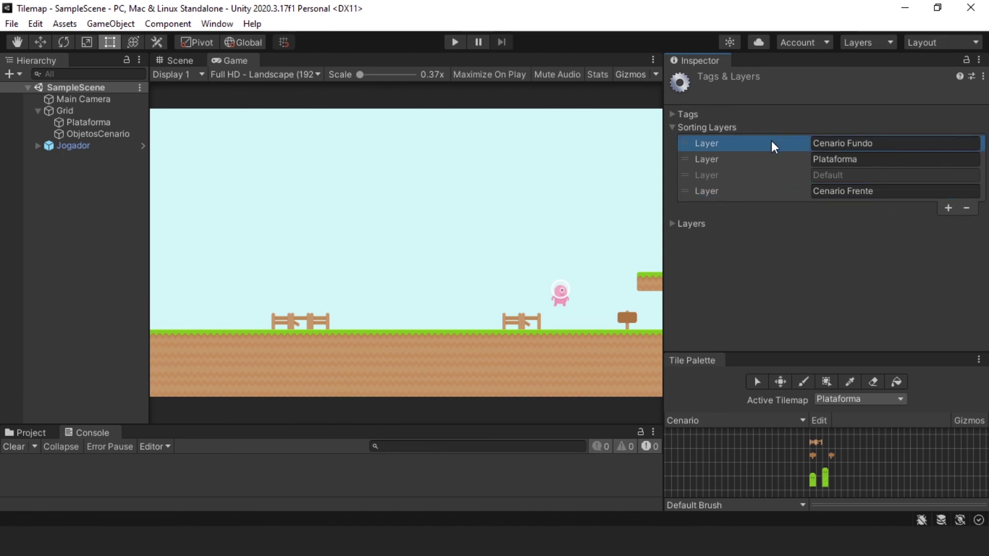
{"action": "left_click", "coordinate": [774, 175]}
{"action": "left_click", "coordinate": [777, 191]}
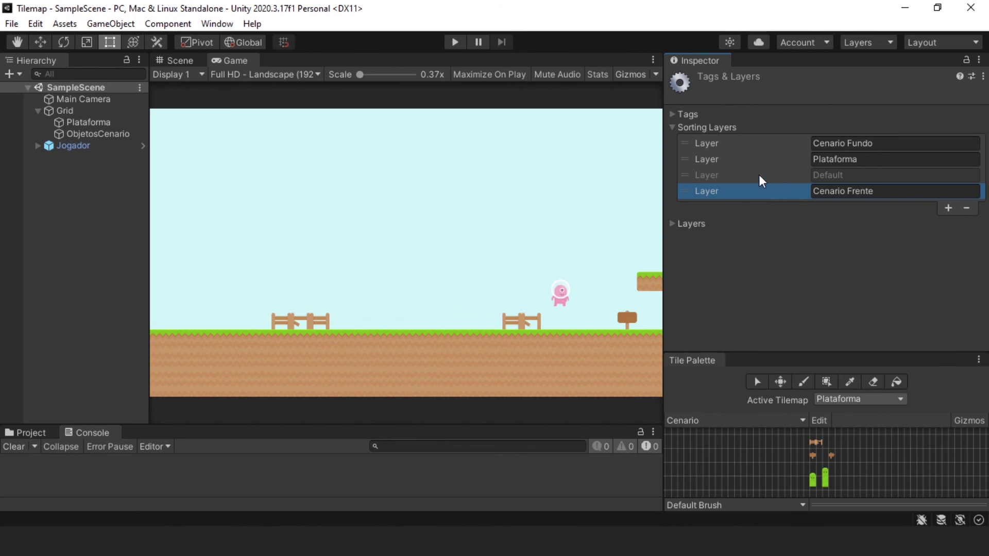
{"action": "left_click", "coordinate": [76, 146]}
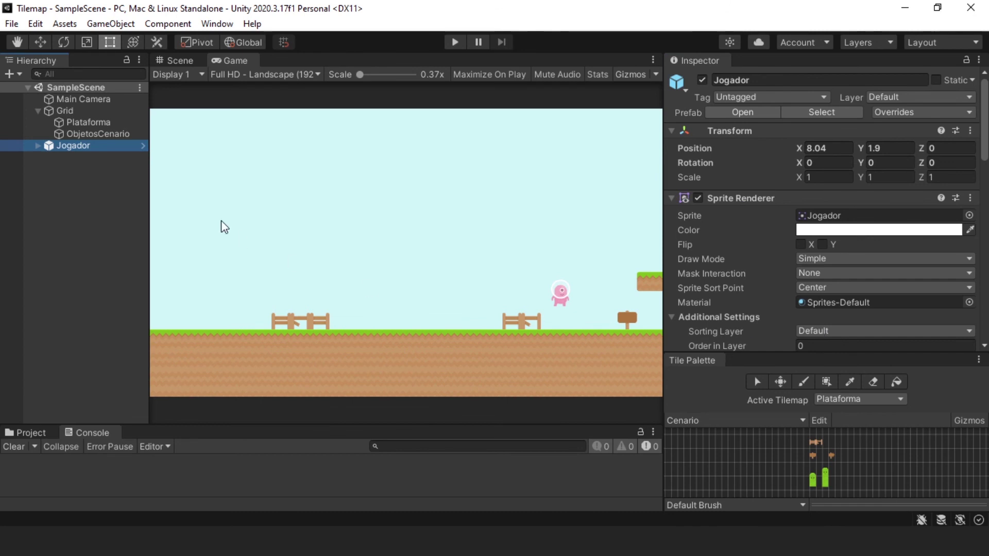
Step: Set the Plataforma tilemap's Tilemap Renderer to the Plataforma sorting layer
{"action": "left_click", "coordinate": [96, 124]}
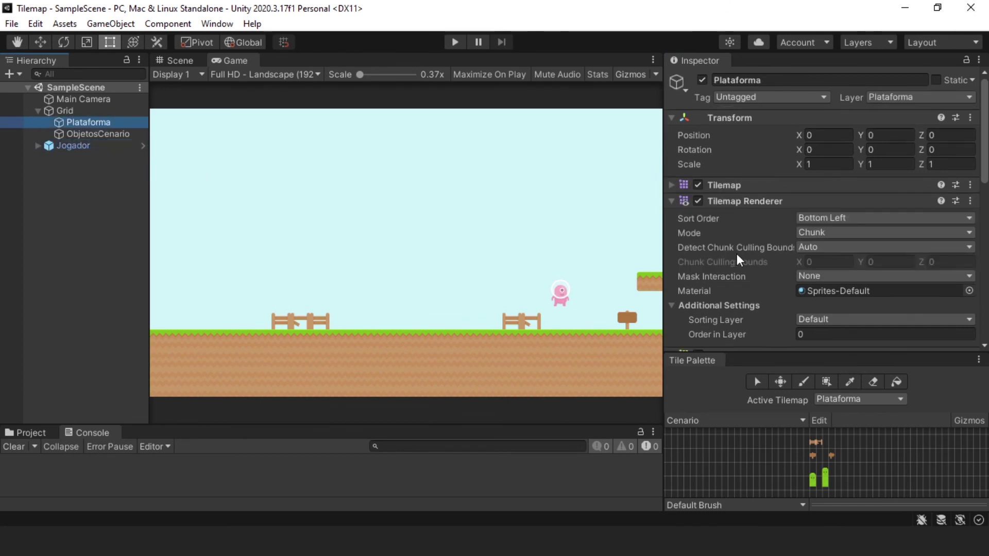
{"action": "scroll", "coordinate": [737, 260], "scroll_direction": "down", "scroll_amount": 4}
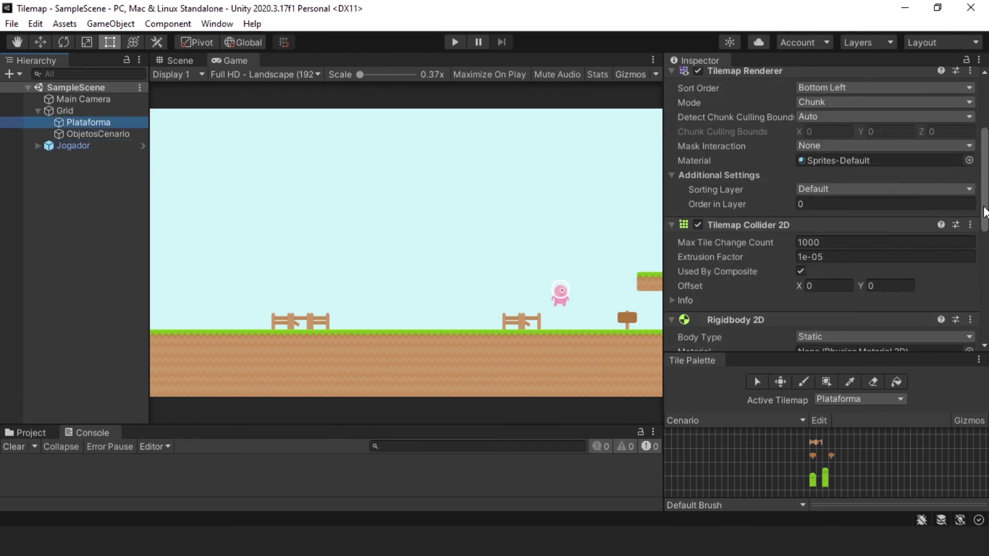
{"action": "scroll", "coordinate": [985, 212], "scroll_direction": "up", "scroll_amount": 2}
{"action": "left_click", "coordinate": [841, 250]}
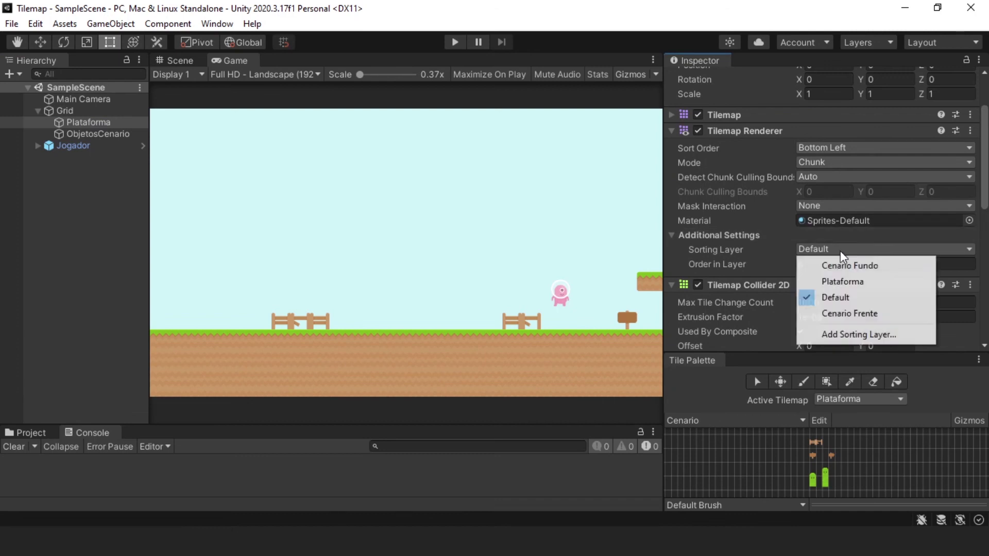
{"action": "left_click", "coordinate": [842, 282]}
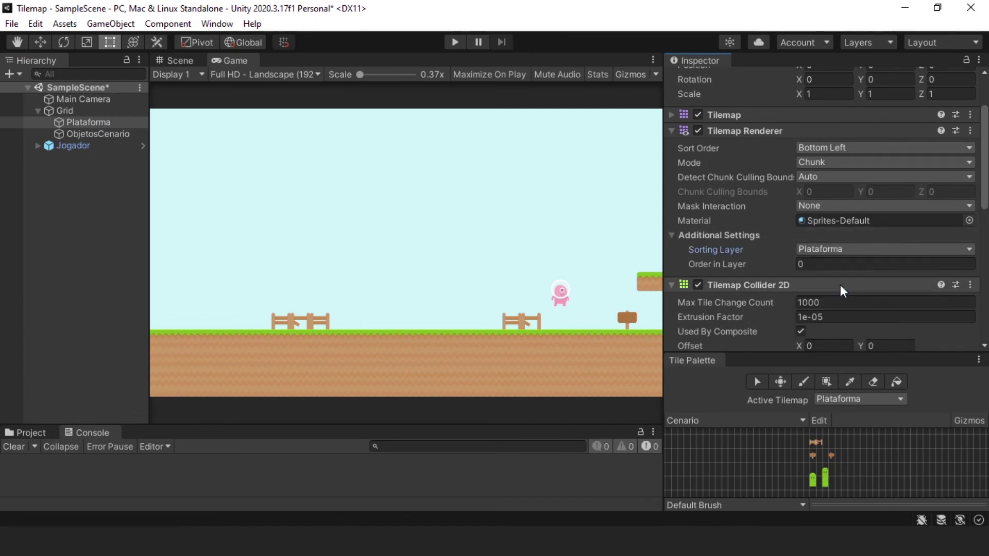
Step: Put the ObjetosCenario tilemap on the Cenario Fundo sorting layer and start Play mode
{"action": "left_click", "coordinate": [85, 135]}
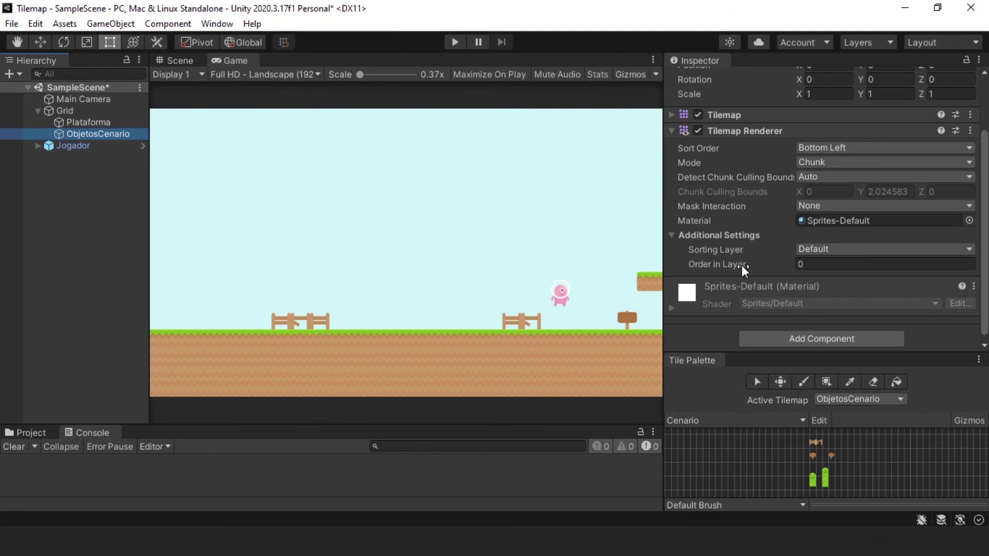
{"action": "left_click", "coordinate": [813, 249]}
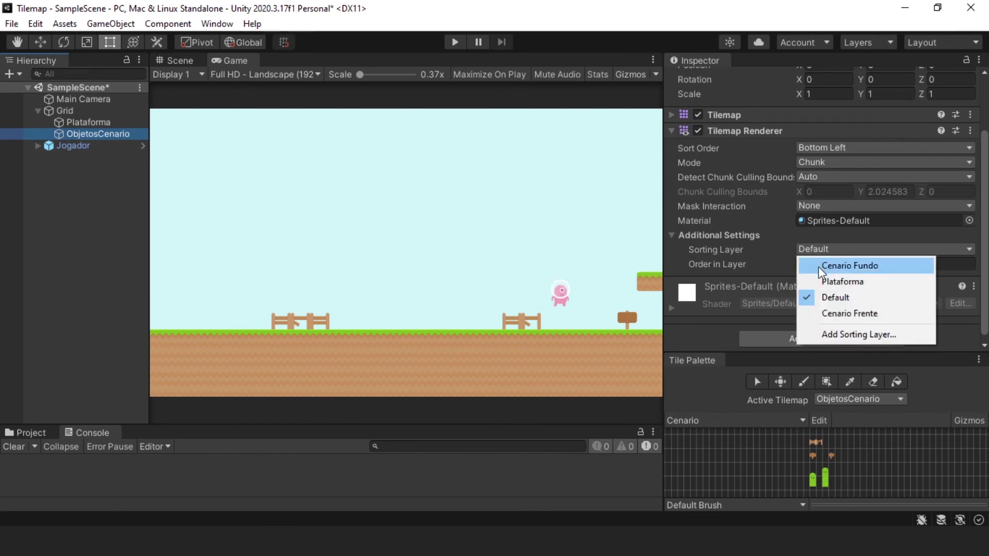
{"action": "left_click", "coordinate": [824, 265]}
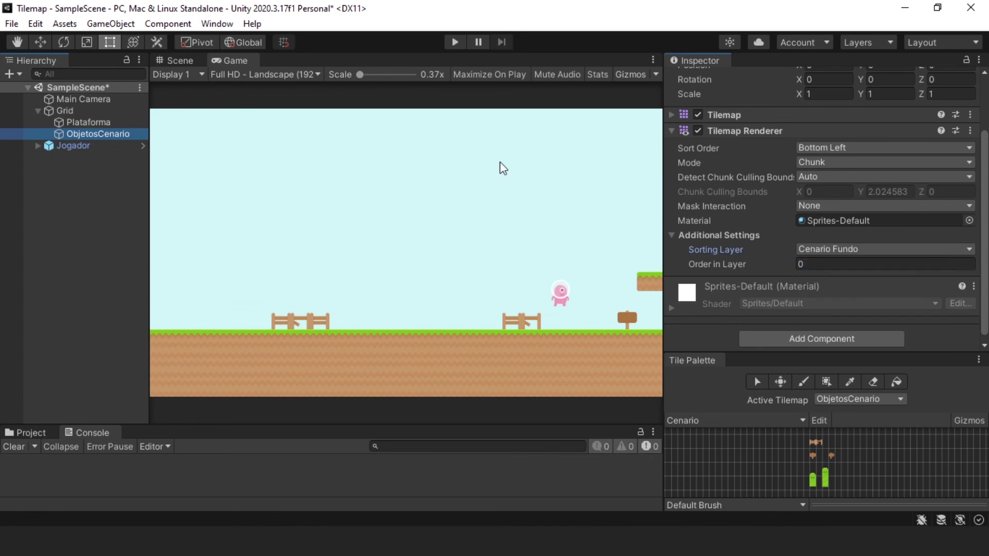
{"action": "left_click", "coordinate": [458, 46]}
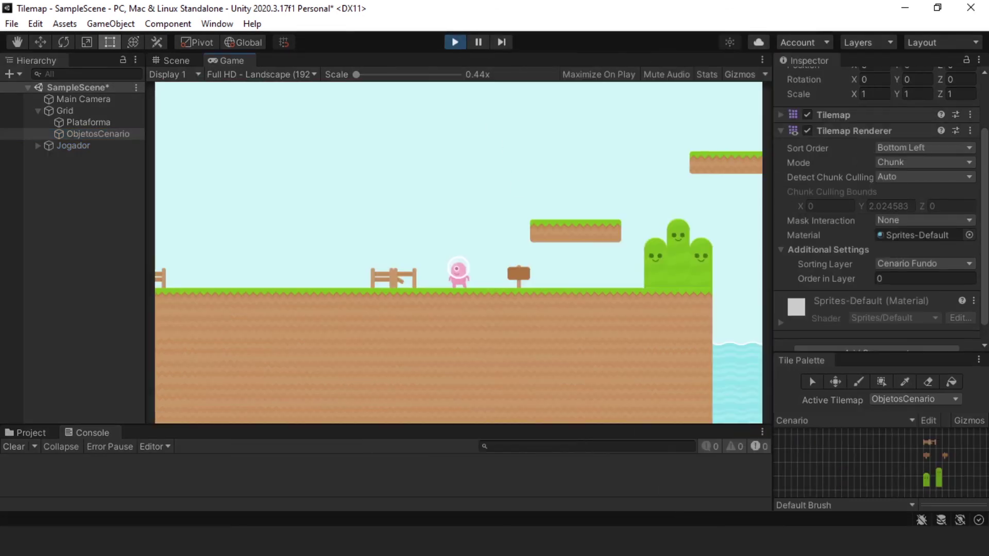
Step: Walk the character right and left, then switch ObjetosCenario to the Cenario Frente sorting layer
{"action": "key", "text": "Right"}
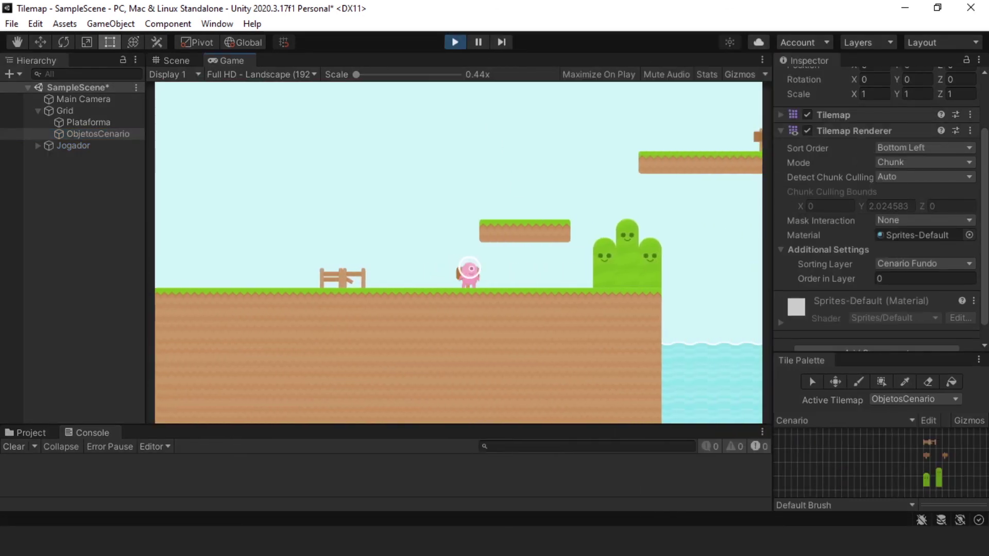
{"action": "key", "text": "Left"}
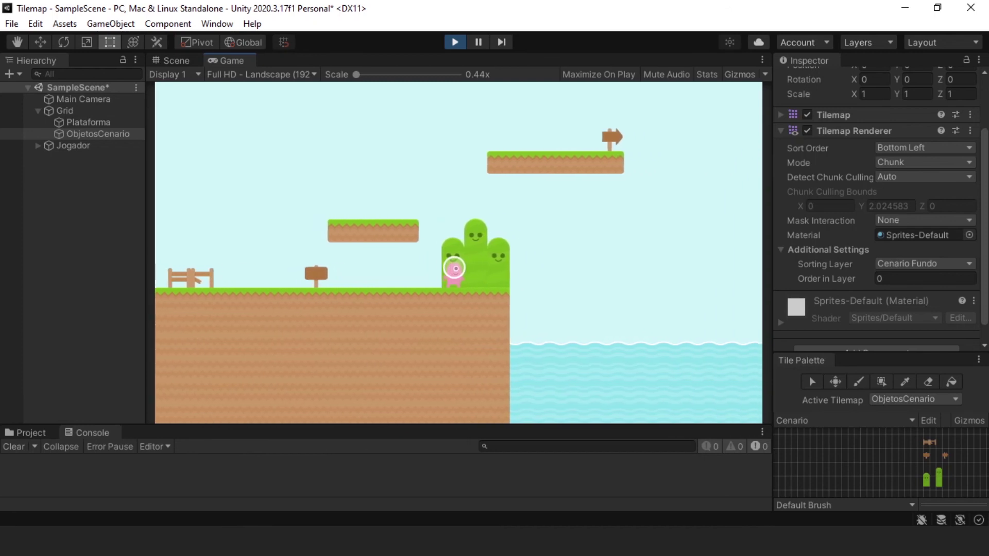
{"action": "left_click", "coordinate": [919, 263]}
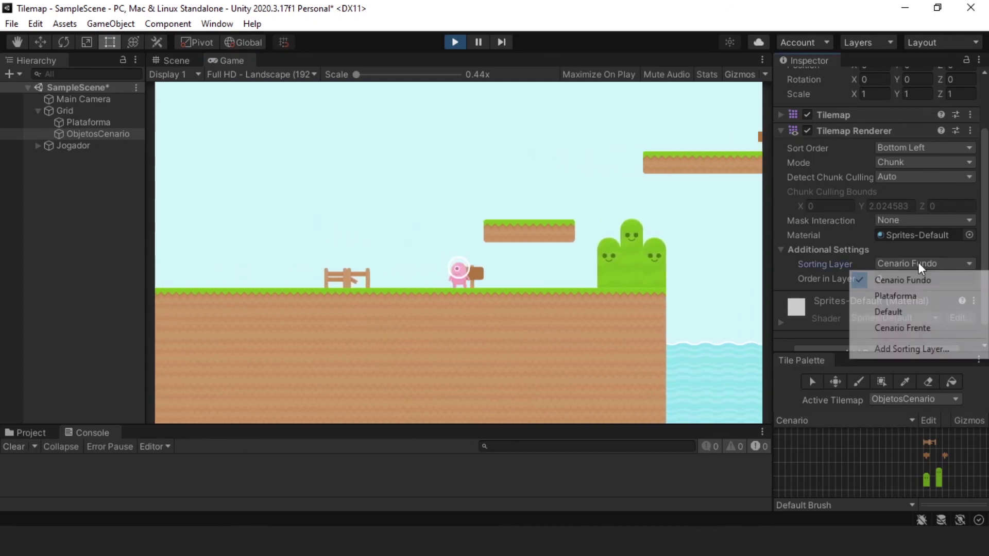
{"action": "left_click", "coordinate": [904, 328]}
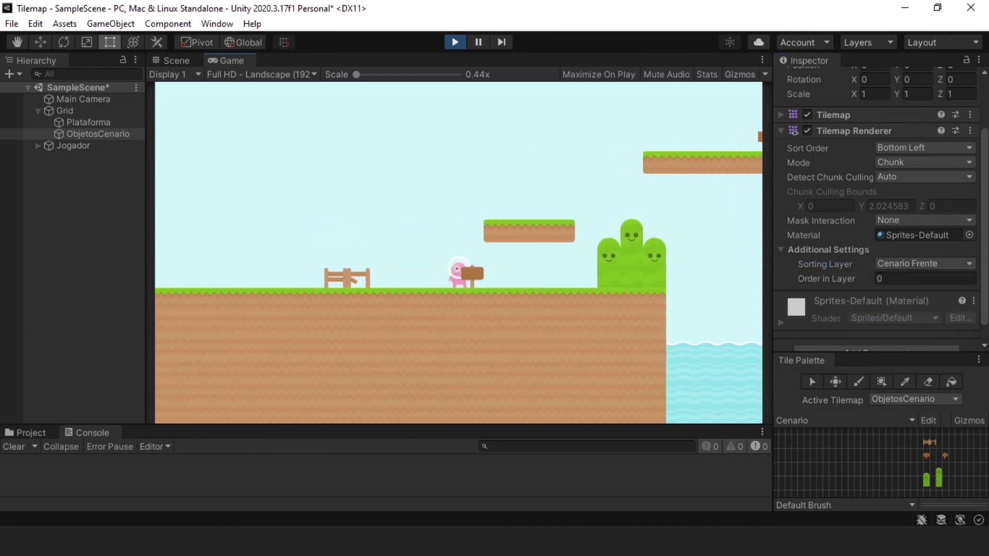
Step: Walk the character back and forth behind the cactus, then stop Play mode
{"action": "key", "text": "Right"}
{"action": "key", "text": "Left"}
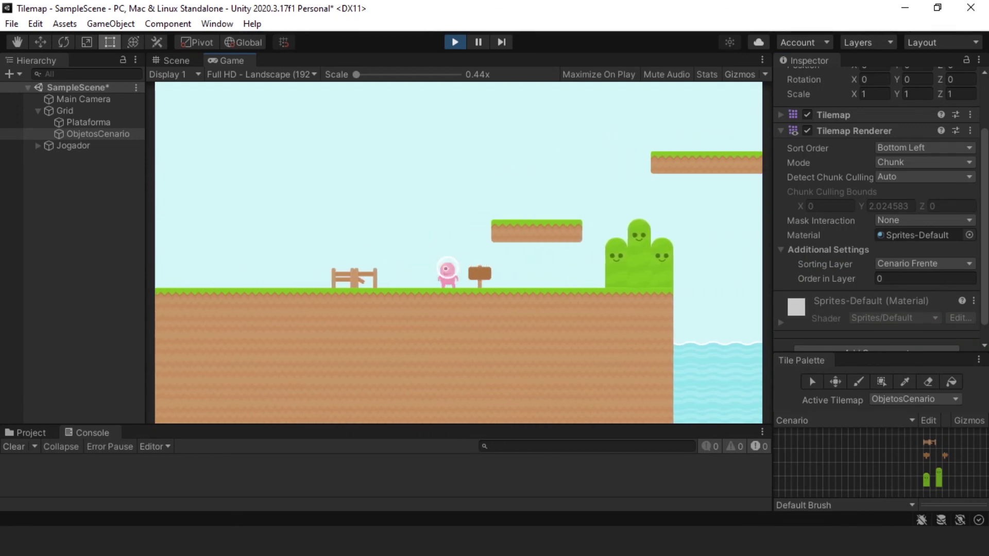
{"action": "key", "text": "Right"}
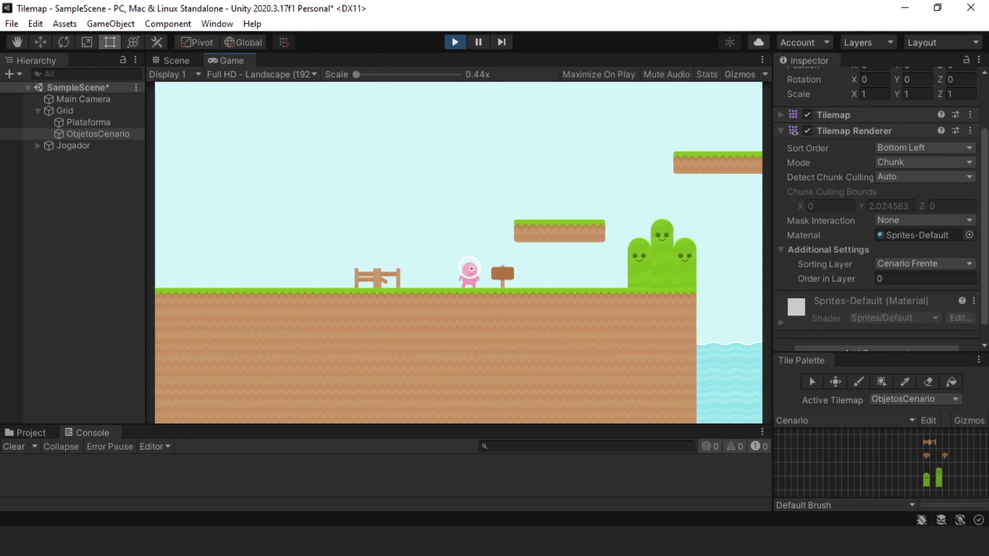
{"action": "key", "text": "Left"}
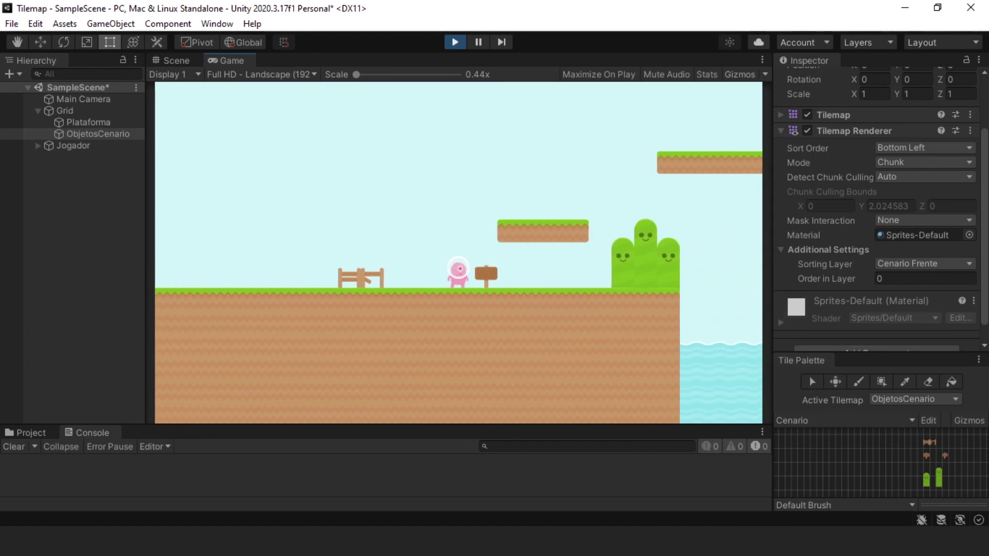
{"action": "key", "text": "Right"}
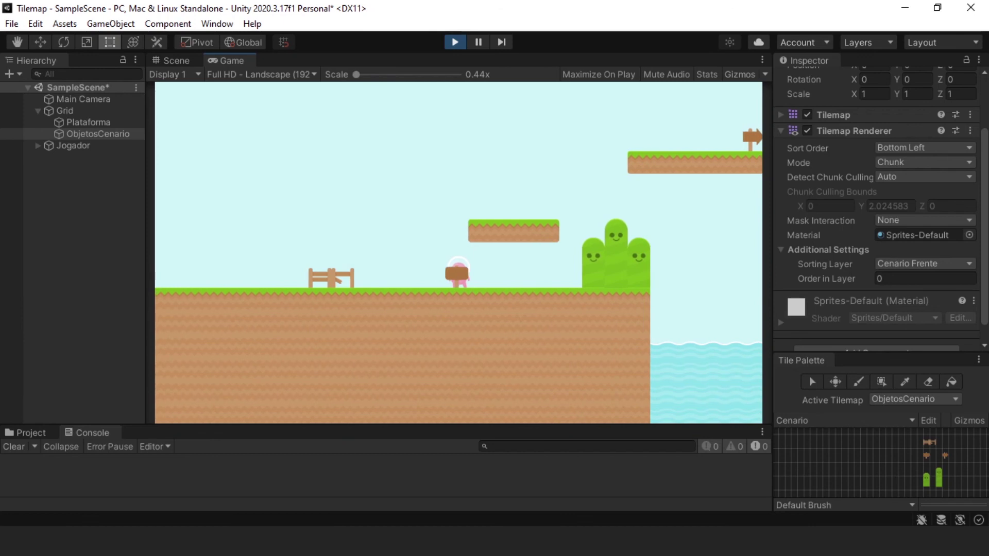
{"action": "key", "text": "Right"}
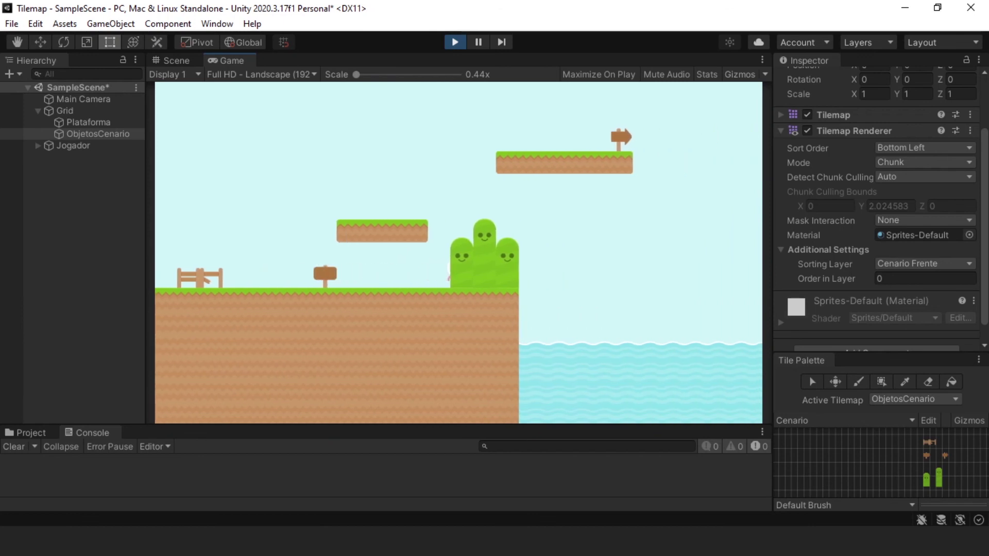
{"action": "key", "text": "Left"}
{"action": "key", "text": "Left"}
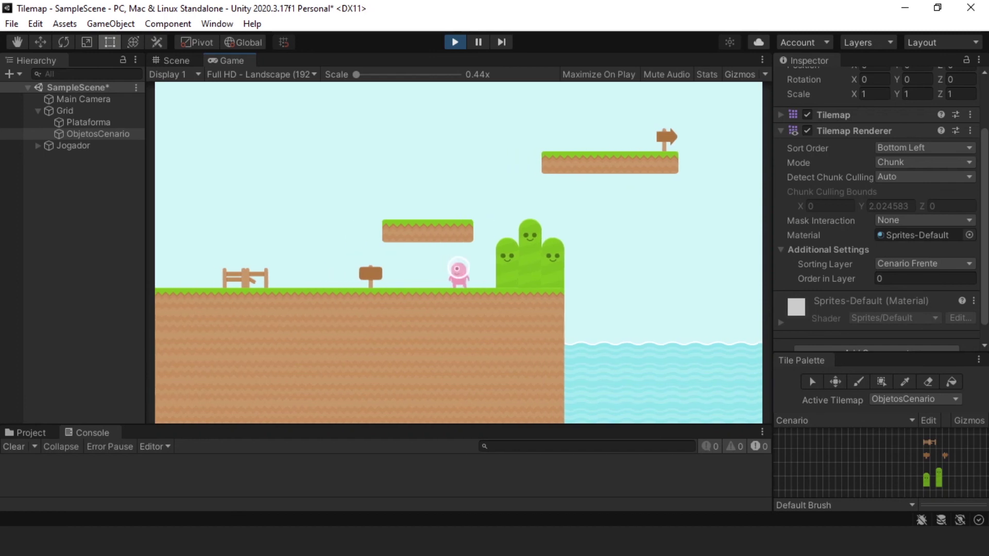
{"action": "left_click", "coordinate": [455, 44]}
Step: Rename ObjetosCenario to ObjetosCenarioFrente and add a Rectangular tilemap under Grid
{"action": "key", "text": "F2"}
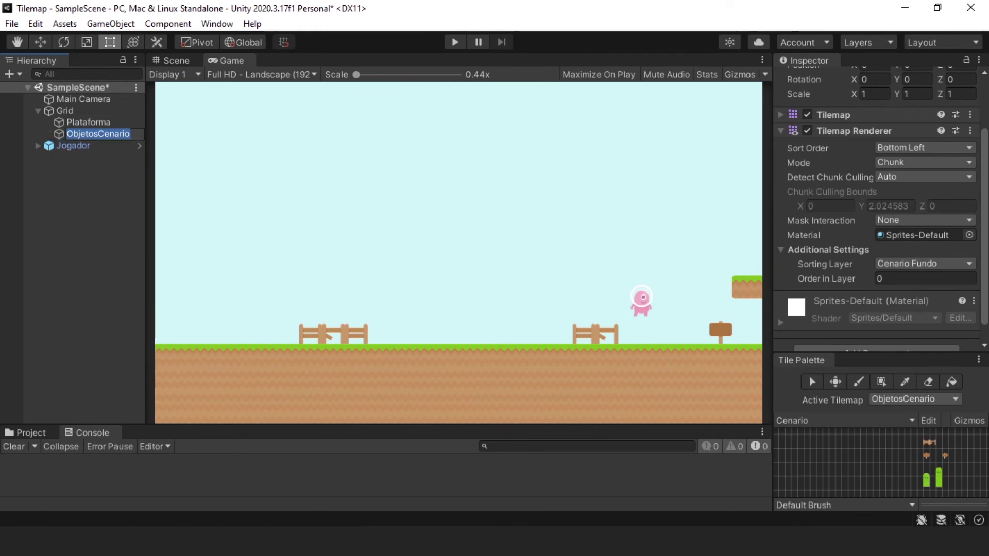
{"action": "key", "text": "Return"}
{"action": "right_click", "coordinate": [76, 110]}
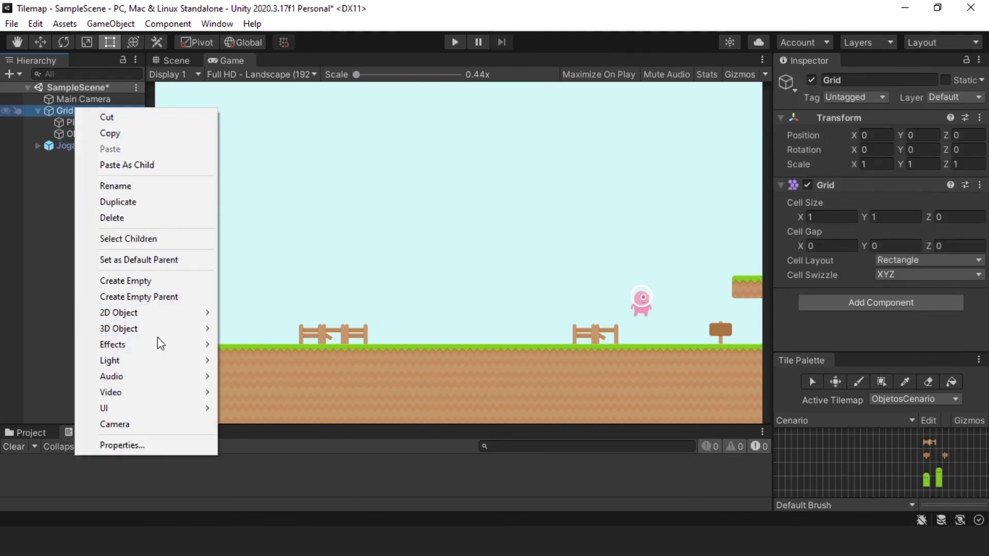
{"action": "mouse_move", "coordinate": [165, 316]}
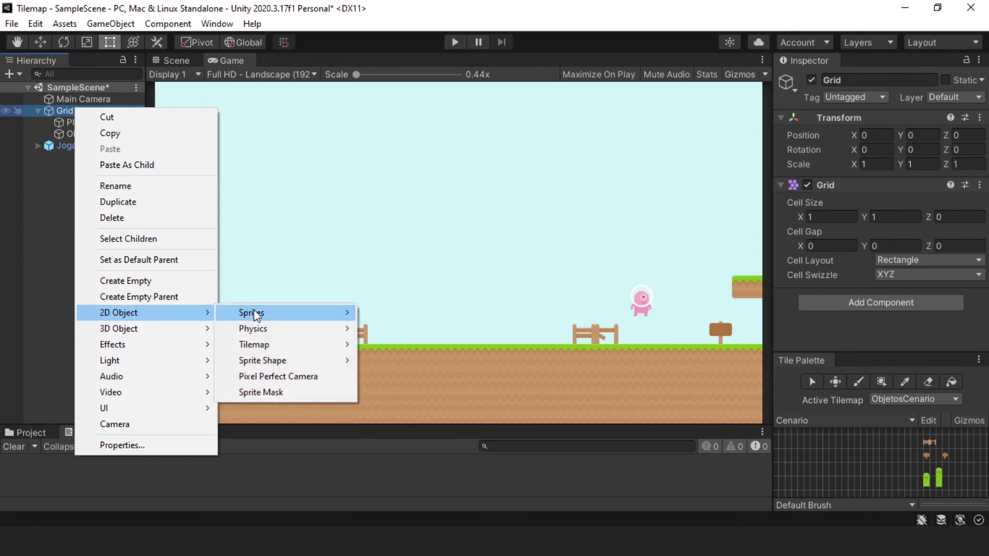
{"action": "mouse_move", "coordinate": [256, 315]}
{"action": "mouse_move", "coordinate": [271, 345]}
{"action": "left_click", "coordinate": [381, 352]}
Step: Name the new tilemap ObjetosCenarioFundo
{"action": "type", "text": "Objetos"}
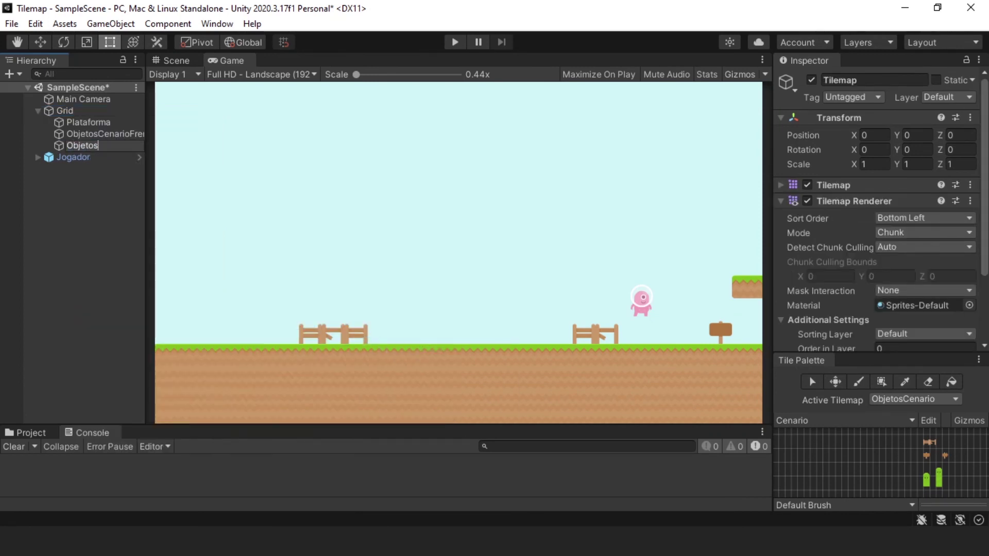
{"action": "type", "text": "CenarioFundo"}
{"action": "key", "text": "Return"}
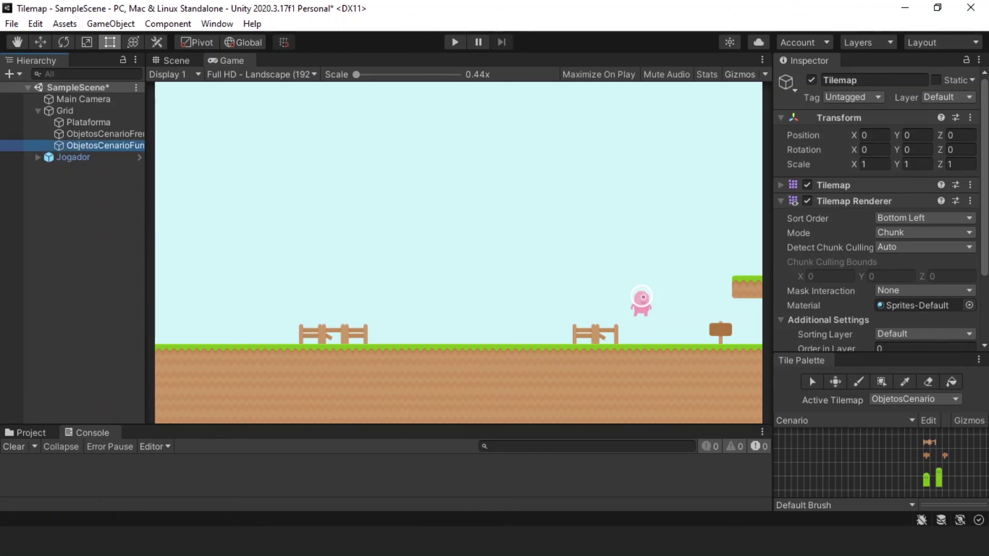
{"action": "left_click", "coordinate": [175, 60]}
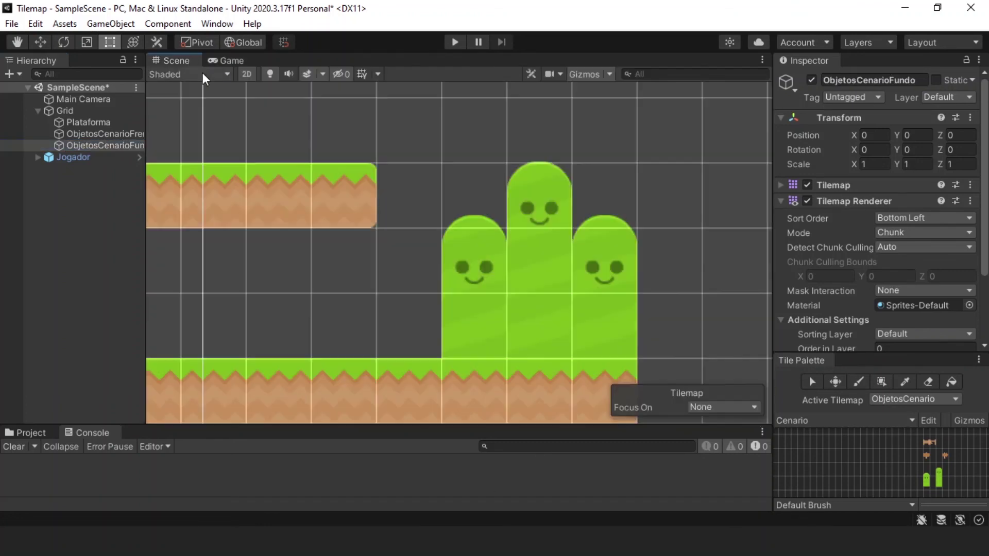
Step: With ObjetosCenarioFrente as the active tilemap, erase the three green cactus tiles
{"action": "scroll", "coordinate": [466, 266], "scroll_direction": "down", "scroll_amount": 4}
{"action": "mouse_move", "coordinate": [863, 355]}
{"action": "left_mouse_down"}
{"action": "mouse_move", "coordinate": [819, 279]}
{"action": "mouse_move", "coordinate": [703, 275]}
{"action": "left_mouse_up"}
{"action": "left_click", "coordinate": [882, 323]}
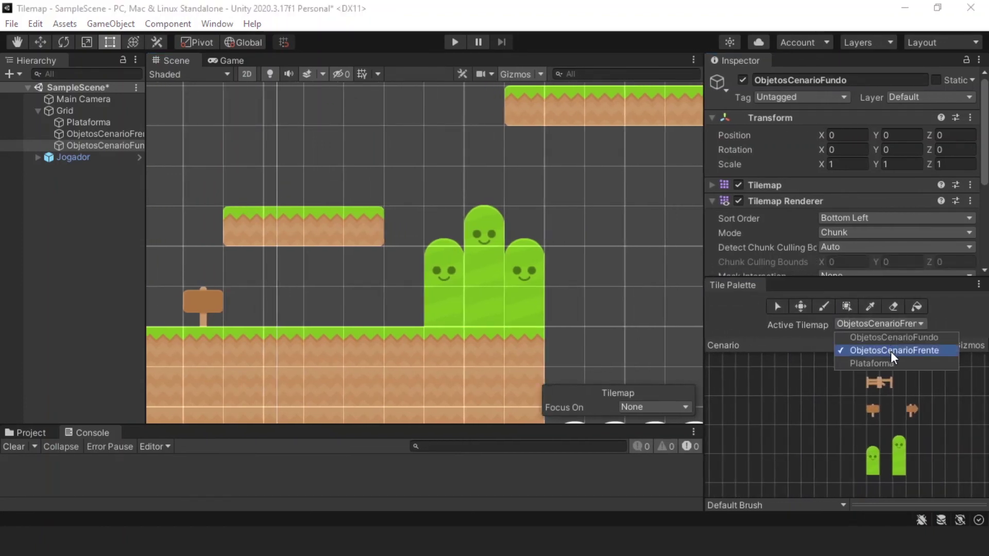
{"action": "left_click", "coordinate": [891, 350]}
{"action": "left_click", "coordinate": [893, 309]}
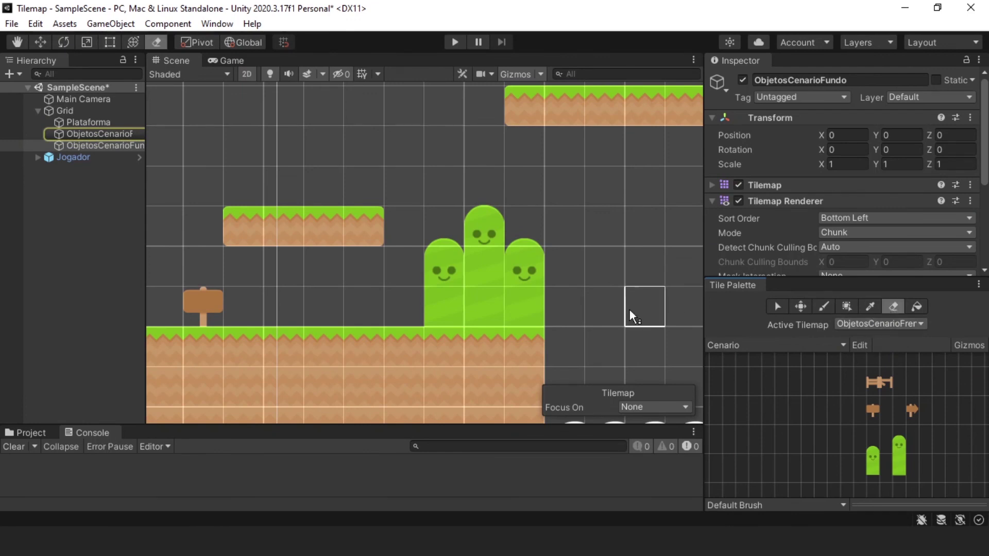
{"action": "left_click_drag", "start_coordinate": [533, 304], "coordinate": [444, 315]}
Step: On ObjetosCenarioFundo, repaint the short cacti and the tall cactus between them
{"action": "left_click", "coordinate": [860, 321]}
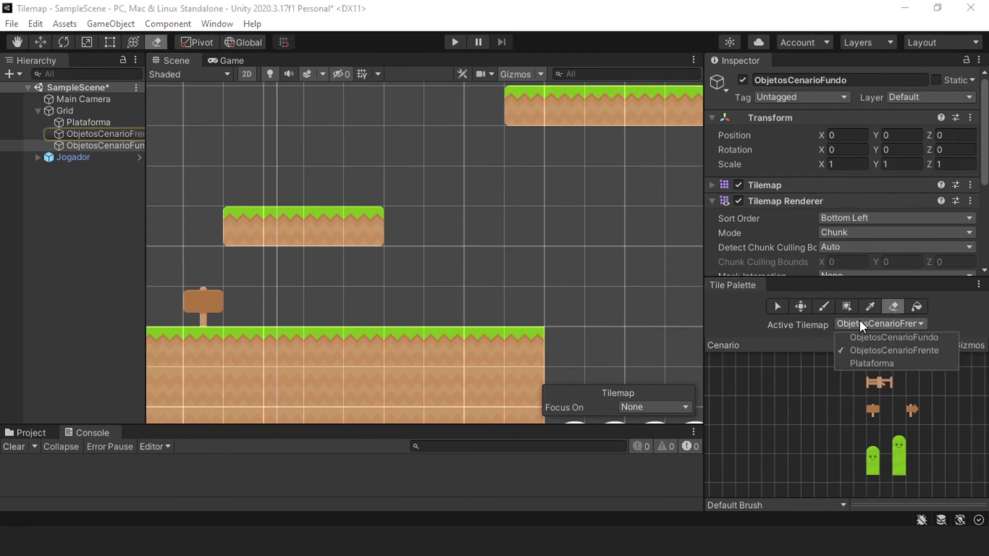
{"action": "left_click", "coordinate": [868, 338]}
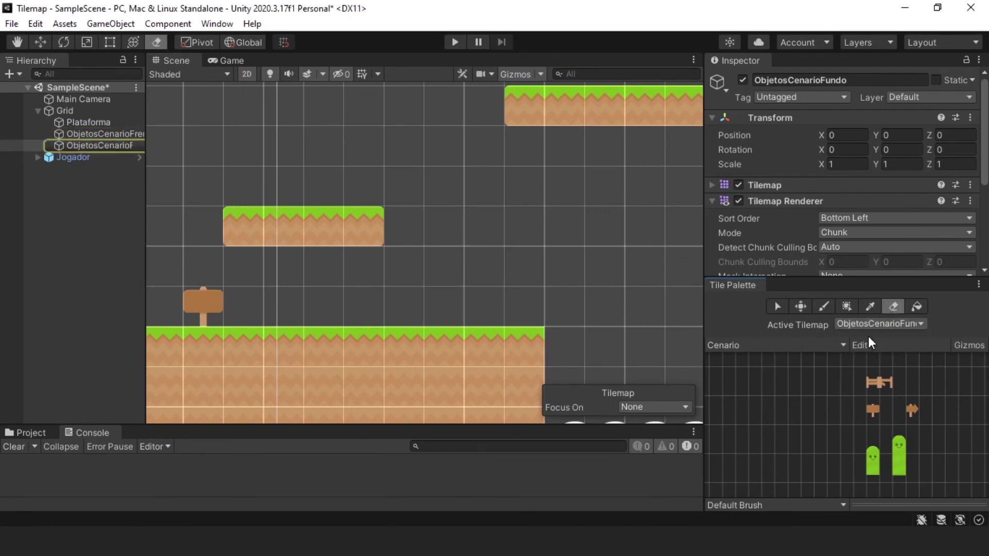
{"action": "left_click", "coordinate": [823, 310]}
{"action": "left_click", "coordinate": [871, 474]}
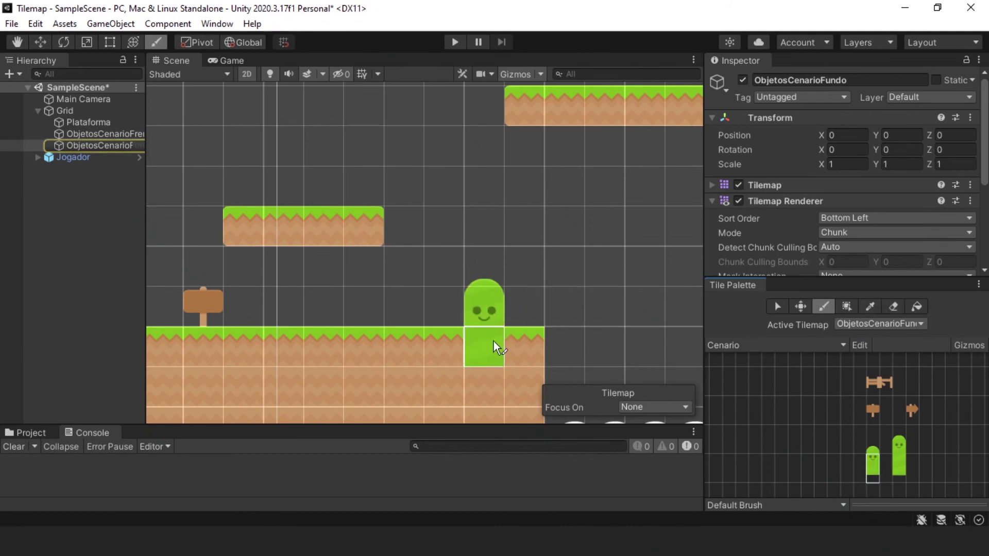
{"action": "left_click", "coordinate": [440, 324]}
{"action": "left_click", "coordinate": [899, 456]}
{"action": "left_click", "coordinate": [485, 310]}
Step: Widen the Hierarchy panel so full object names are visible
{"action": "left_click", "coordinate": [106, 146]}
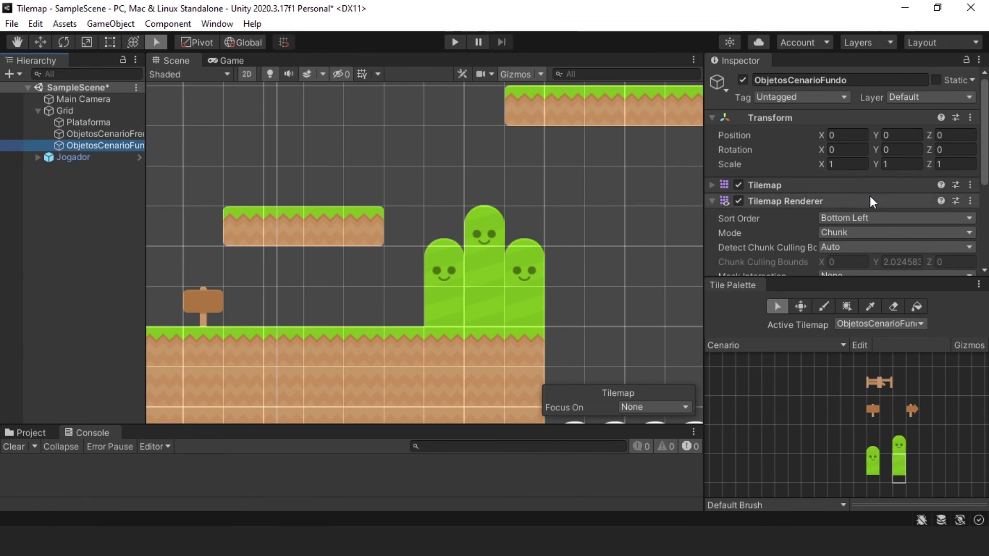
{"action": "scroll", "coordinate": [870, 201], "scroll_direction": "down", "scroll_amount": 3}
{"action": "left_click_drag", "start_coordinate": [845, 278], "coordinate": [851, 391]}
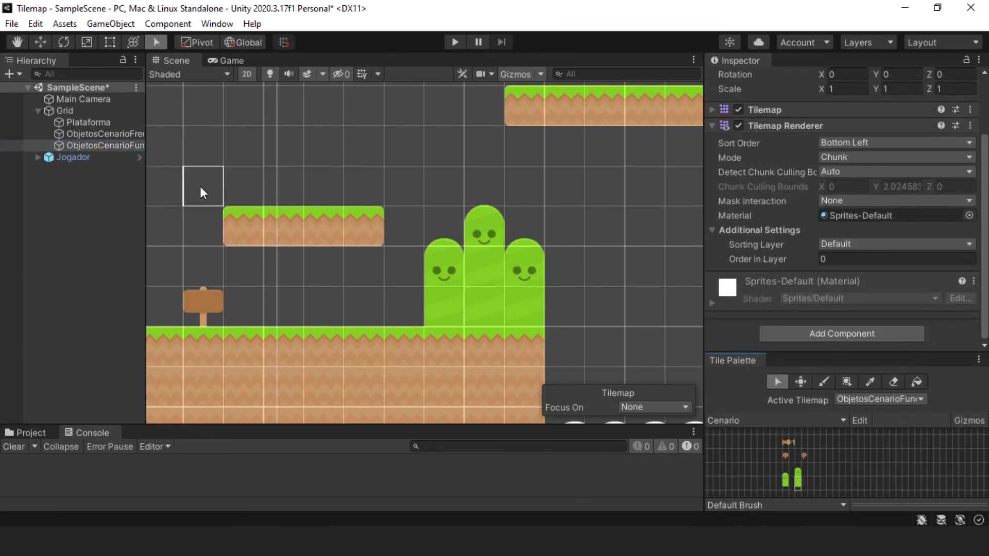
{"action": "left_click_drag", "start_coordinate": [146, 194], "coordinate": [224, 191]}
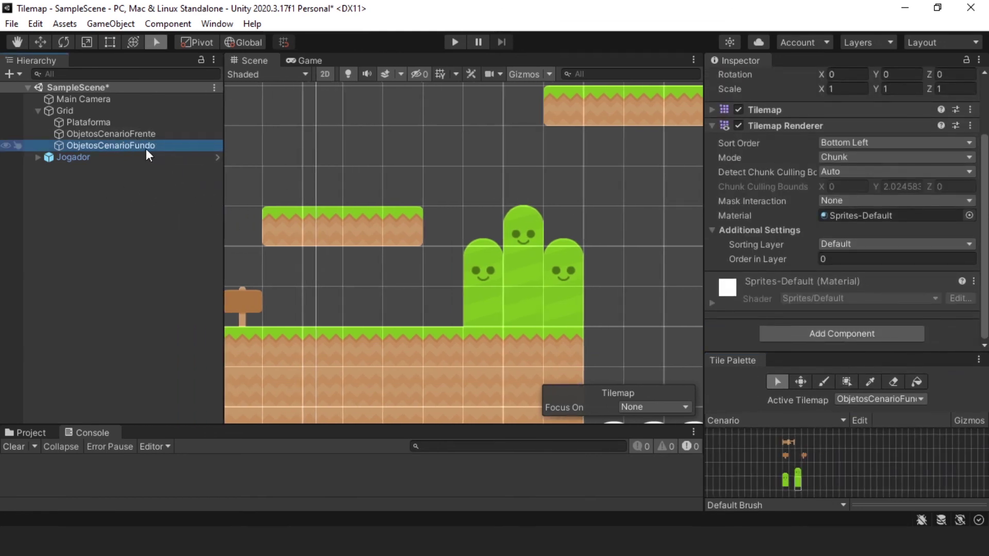
Step: Put ObjetosCenarioFundo on Cenario Fundo and ObjetosCenarioFrente on Cenario Frente
{"action": "left_click", "coordinate": [860, 246]}
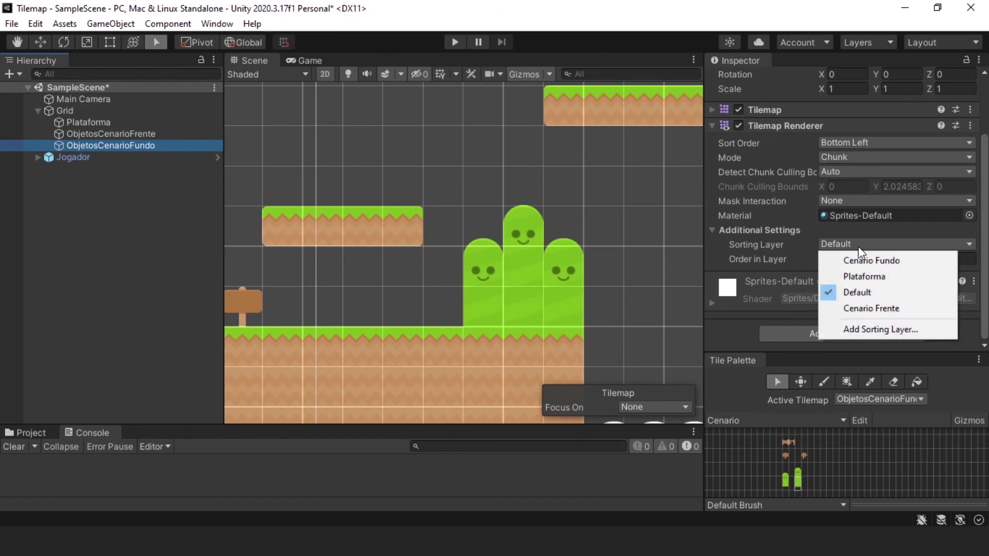
{"action": "left_click", "coordinate": [860, 260]}
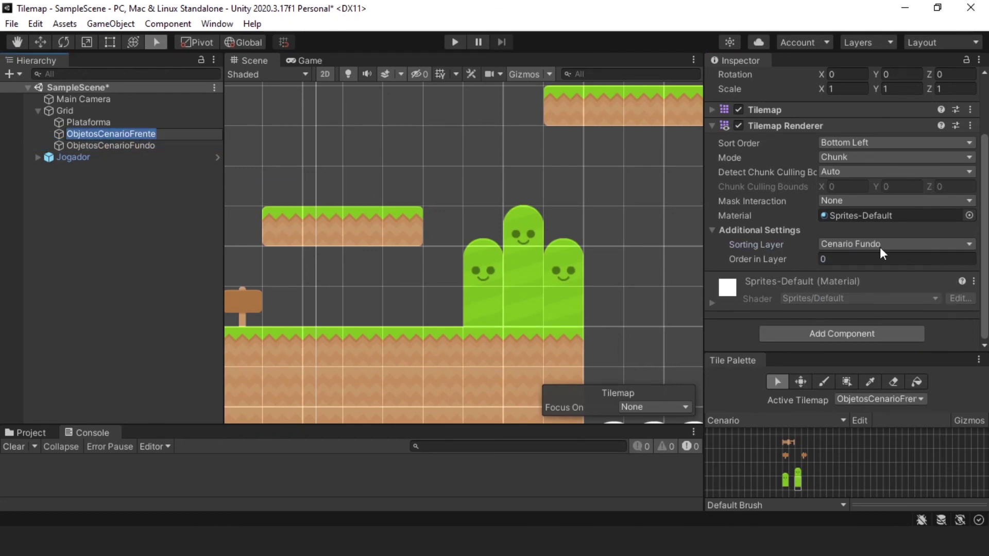
{"action": "left_click", "coordinate": [880, 246]}
{"action": "left_click", "coordinate": [892, 310]}
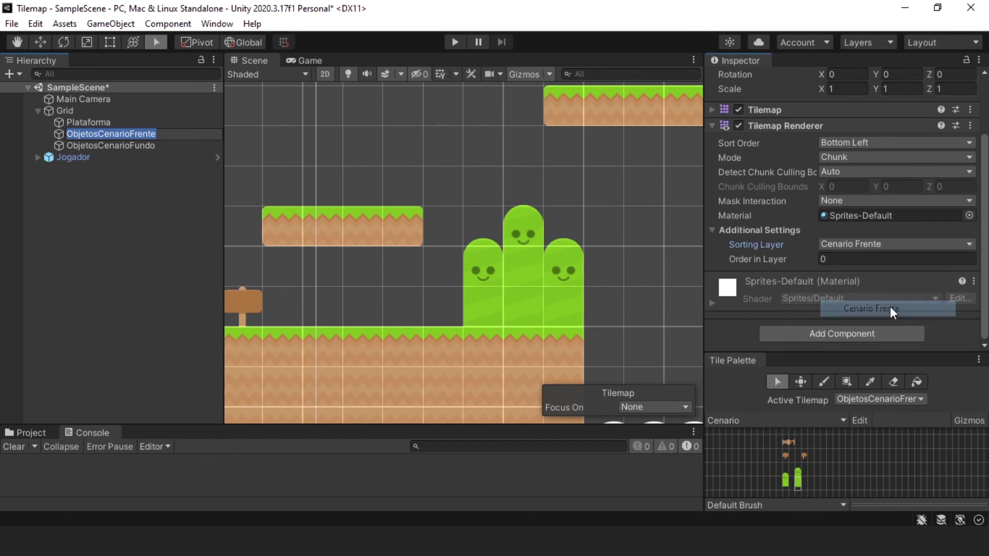
{"action": "left_click", "coordinate": [161, 134]}
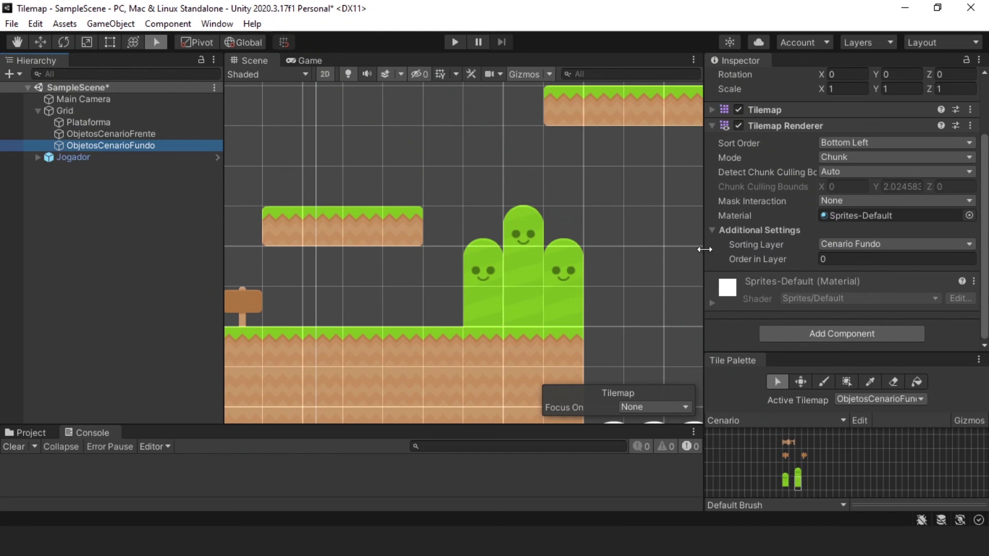
Step: Check the Plataforma and Jogador sorting layers, then enter Play mode
{"action": "left_click", "coordinate": [91, 123]}
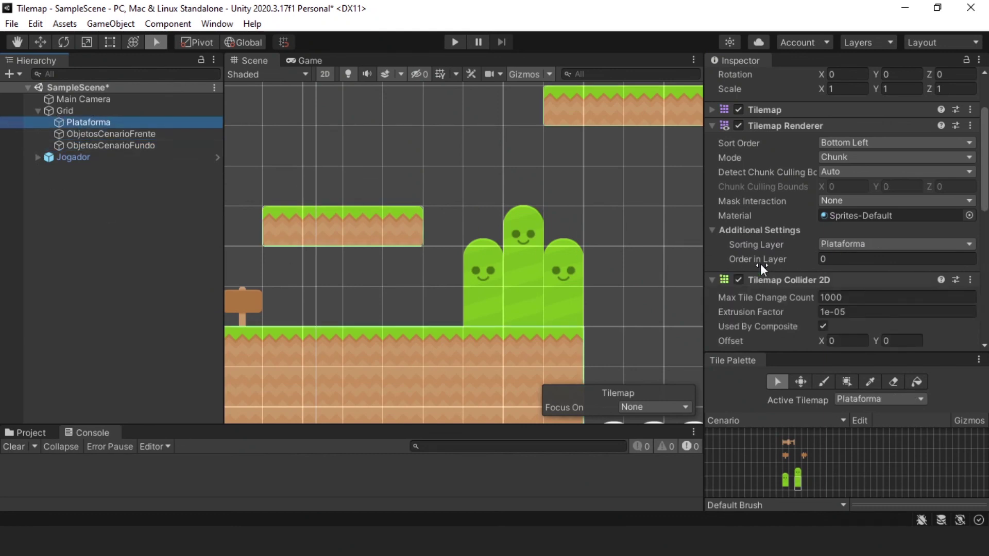
{"action": "left_click", "coordinate": [129, 157]}
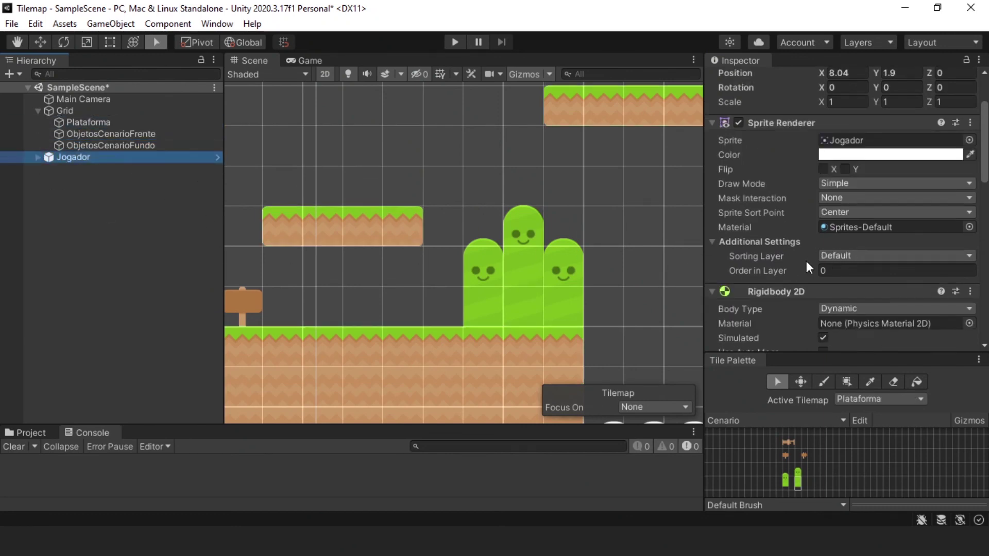
{"action": "scroll", "coordinate": [353, 258], "scroll_direction": "down", "scroll_amount": 2}
{"action": "key", "text": "ctrl+p"}
Step: Walk right to the water, then jump onto the floating platform and the higher one
{"action": "key", "text": "Right"}
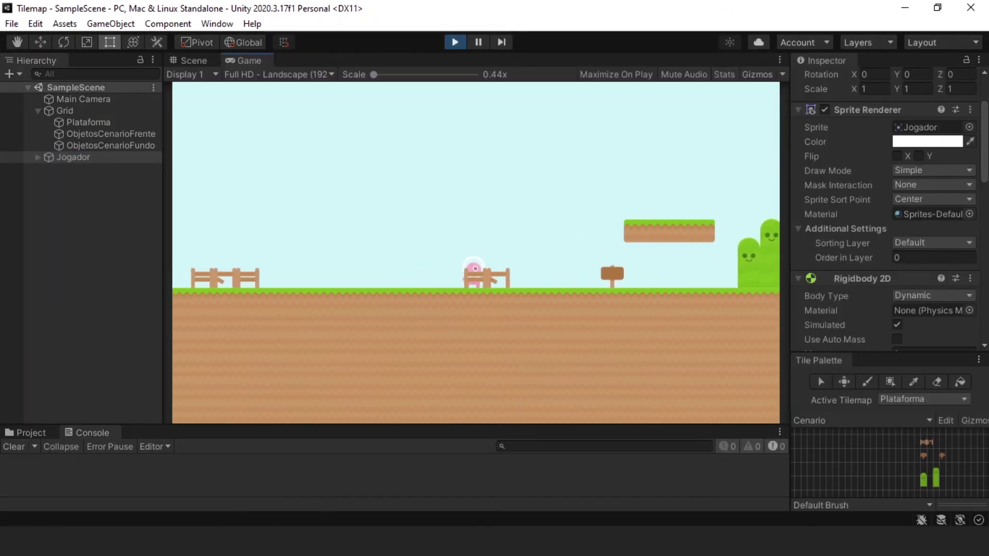
{"action": "key", "text": "Right"}
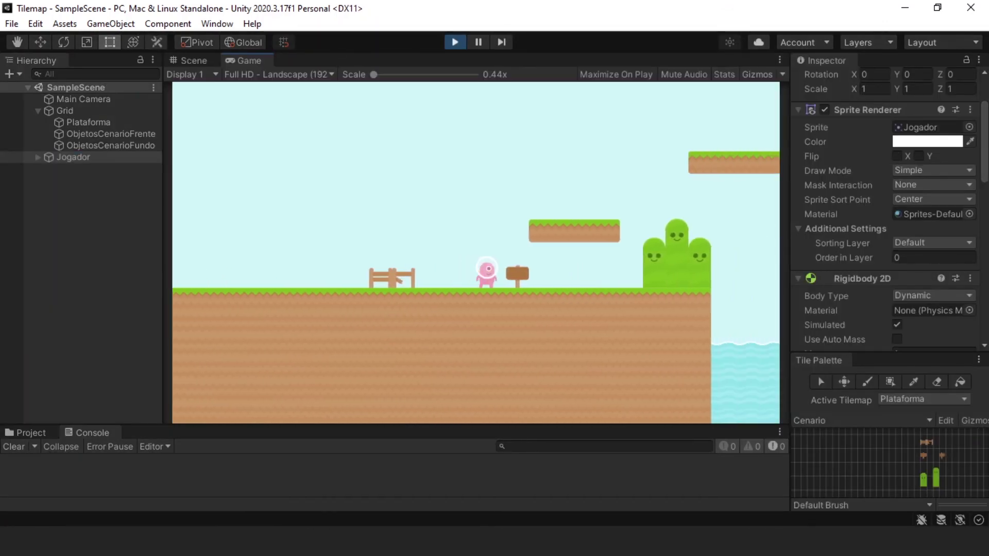
{"action": "key", "text": "Right"}
{"action": "key", "text": "Left"}
{"action": "key", "text": "space"}
{"action": "key", "text": "Right"}
{"action": "key", "text": "space"}
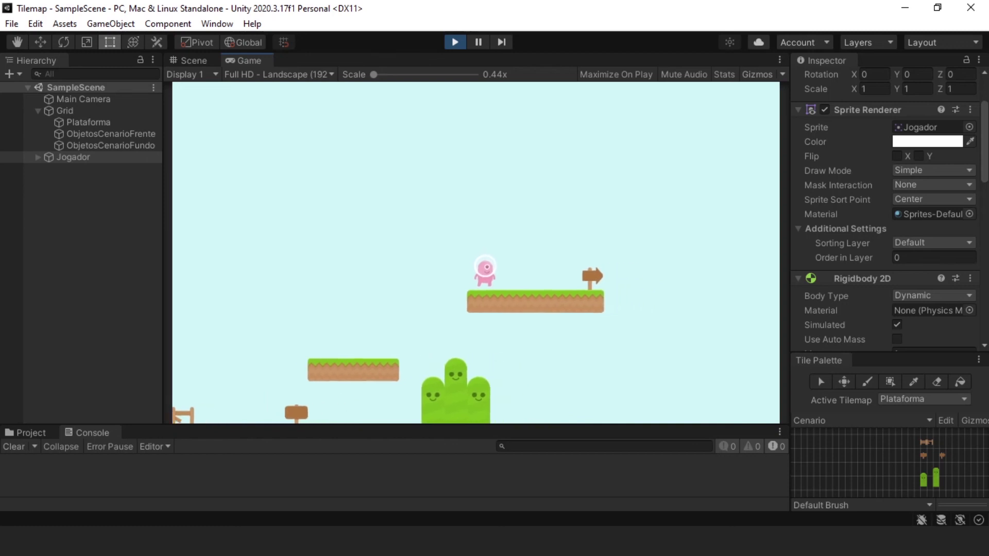
Step: Walk along the upper platform, jump off to the left, then return to the Scene view
{"action": "key", "text": "Left"}
{"action": "key", "text": "Right"}
{"action": "key", "text": "Left"}
{"action": "key", "text": "space"}
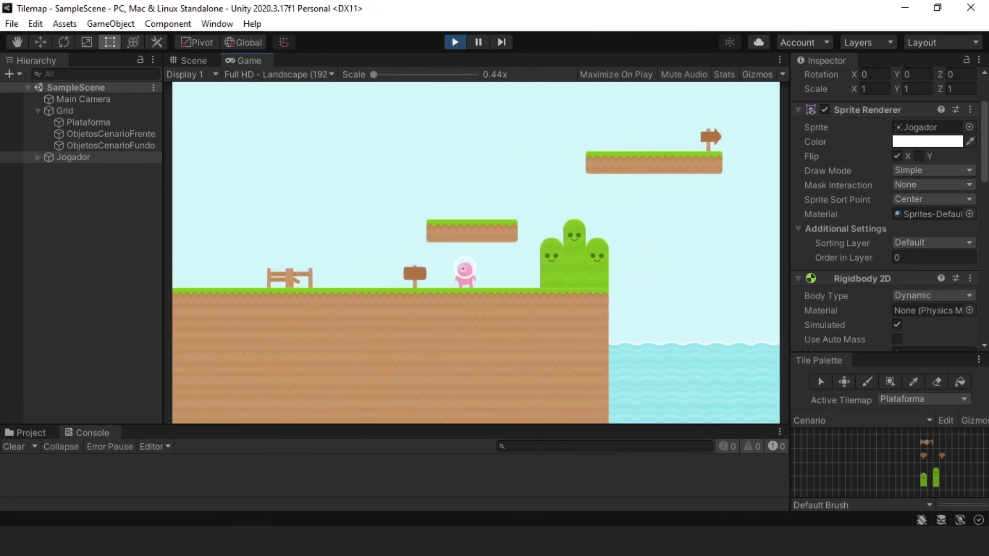
{"action": "key", "text": "Right"}
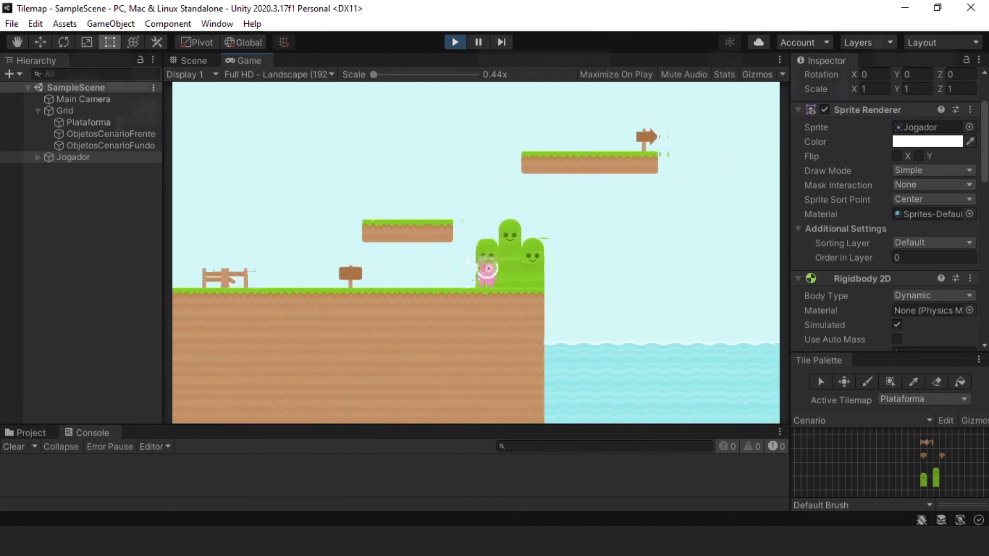
{"action": "key", "text": "ctrl+p"}
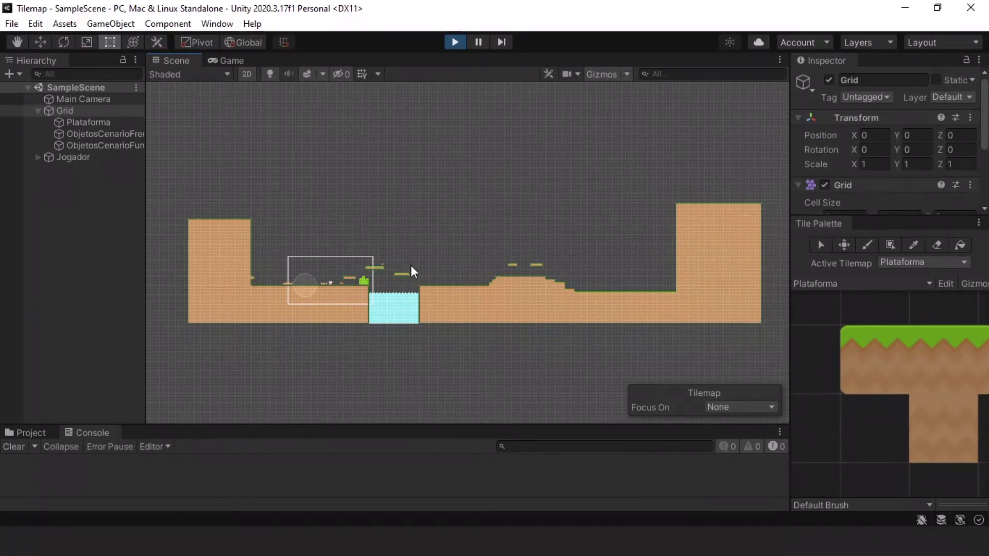
Step: Jump from the ground onto the floating platform and up to the upper sign platform
{"action": "scroll", "coordinate": [412, 291], "scroll_direction": "up", "scroll_amount": 2}
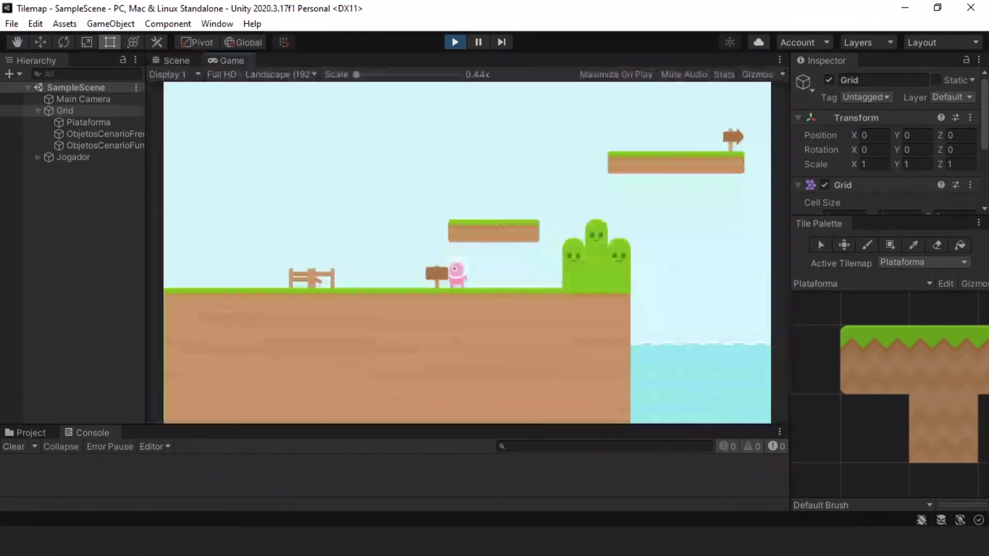
{"action": "key", "text": "Right"}
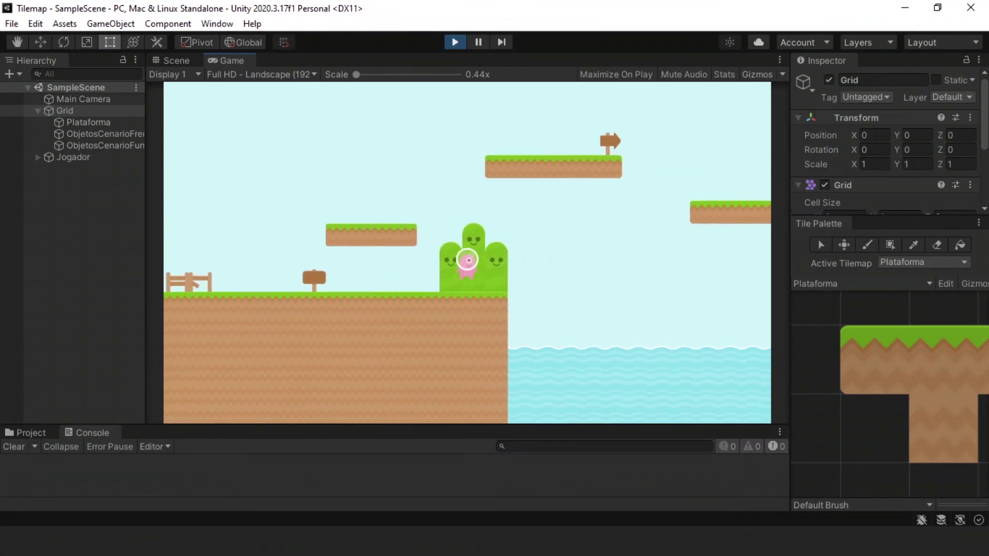
{"action": "key", "text": "space"}
{"action": "key", "text": "Left"}
{"action": "key", "text": "Right"}
{"action": "key", "text": "space"}
{"action": "key", "text": "Left"}
{"action": "key", "text": "Right"}
{"action": "key", "text": "space"}
Step: Jump across the gap, run over the wide ground and climb the staircase
{"action": "key", "text": "Right"}
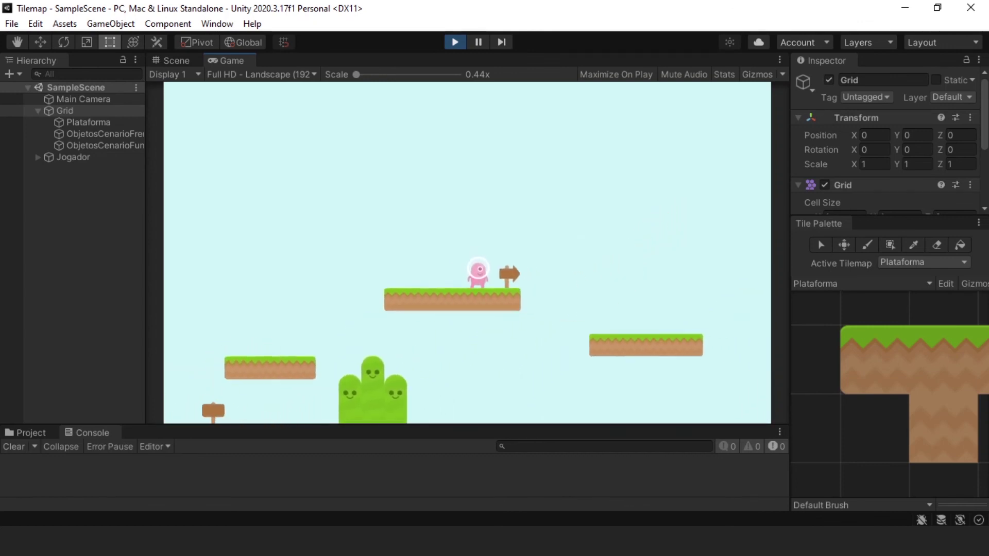
{"action": "key", "text": "space"}
{"action": "key", "text": "Right"}
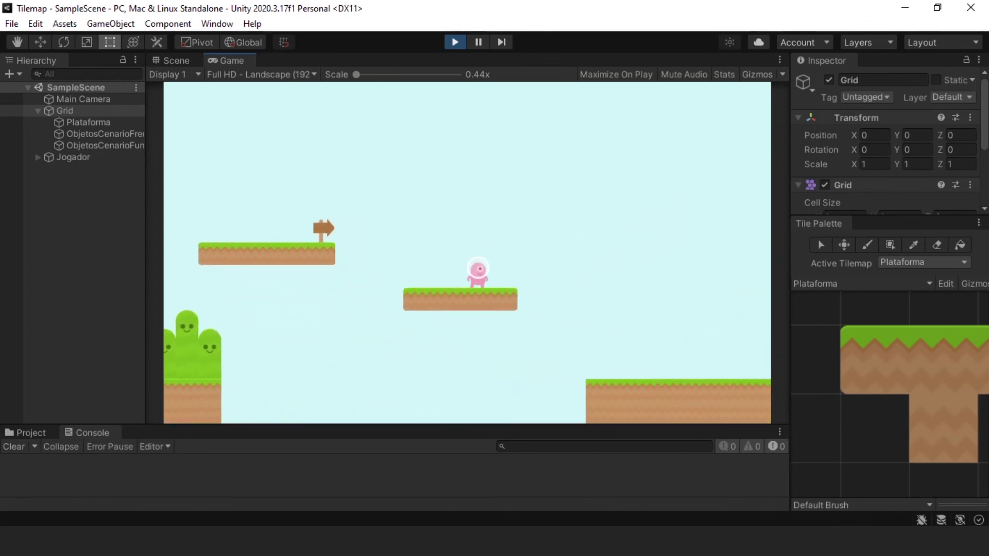
{"action": "key", "text": "Right"}
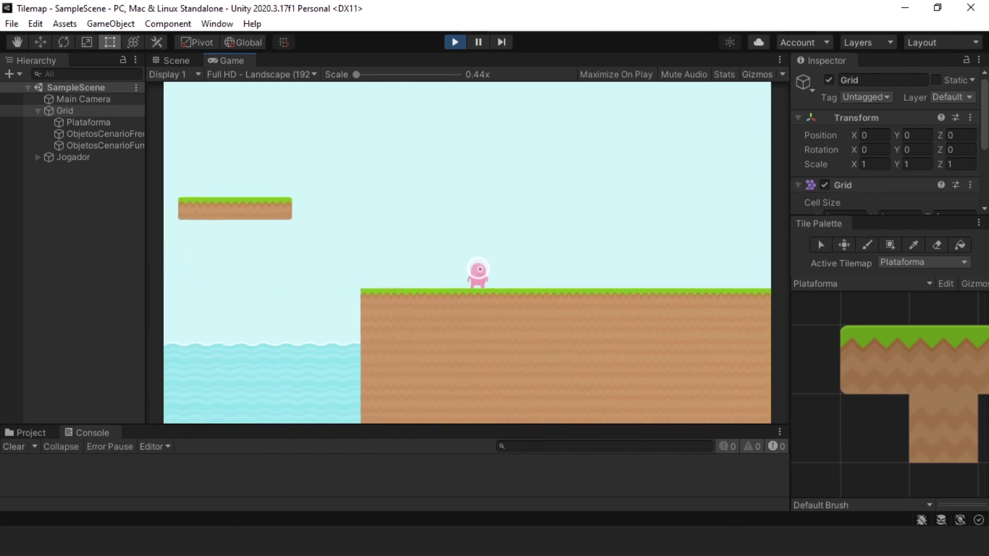
{"action": "key", "text": "Right"}
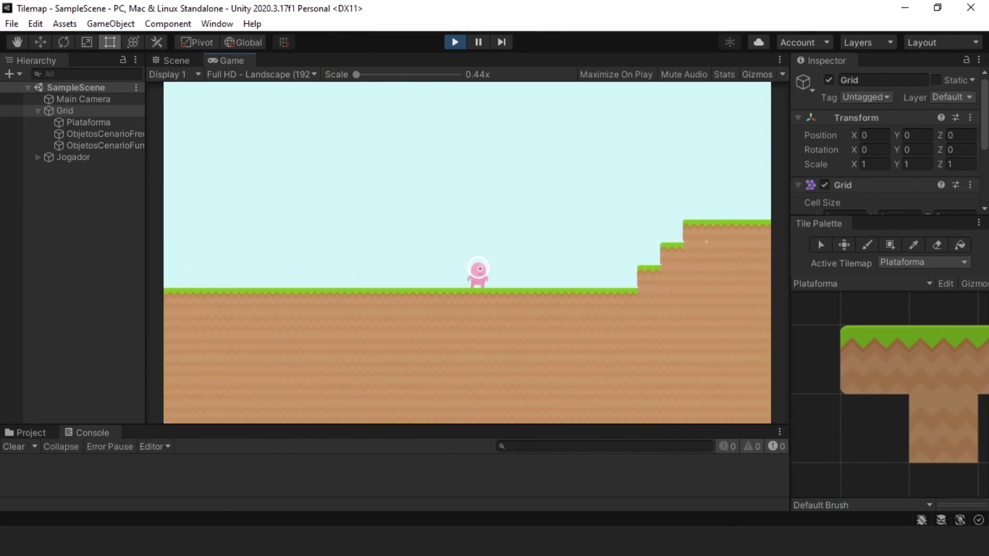
{"action": "key", "text": "space"}
{"action": "key", "text": "Right"}
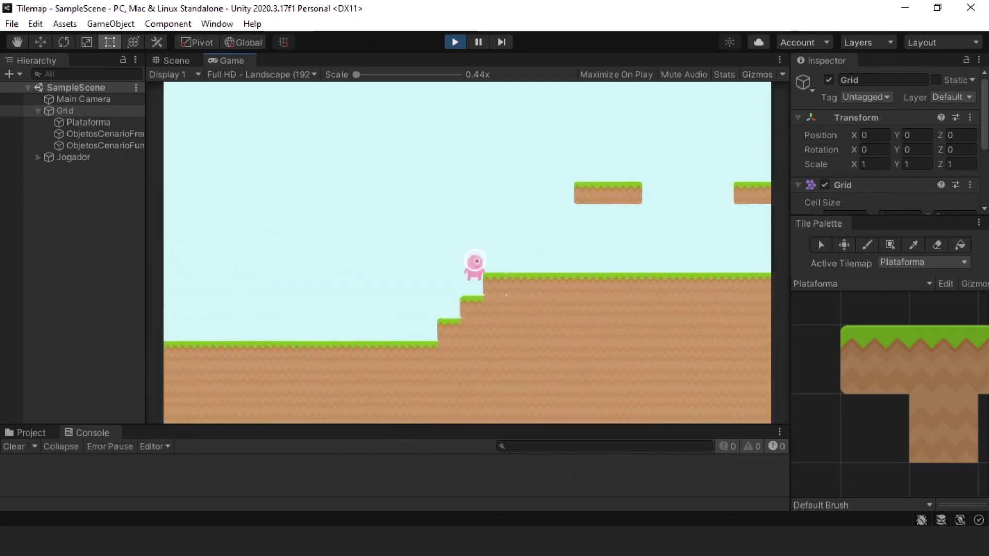
{"action": "key", "text": "Right"}
{"action": "key", "text": "space"}
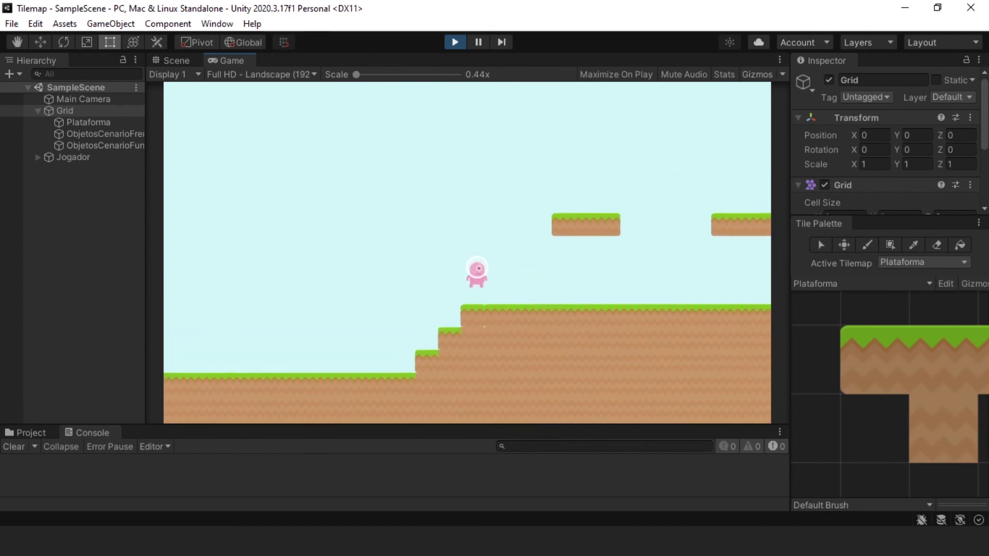
Step: Run across the top, drop down the steps and run along the flat ground to the end wall
{"action": "key", "text": "Right"}
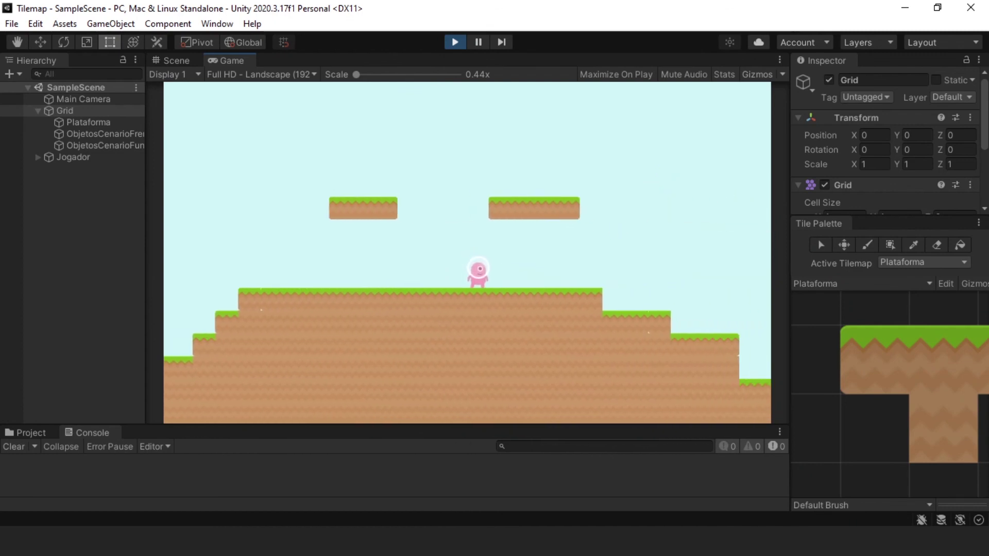
{"action": "key", "text": "space"}
{"action": "key", "text": "Right"}
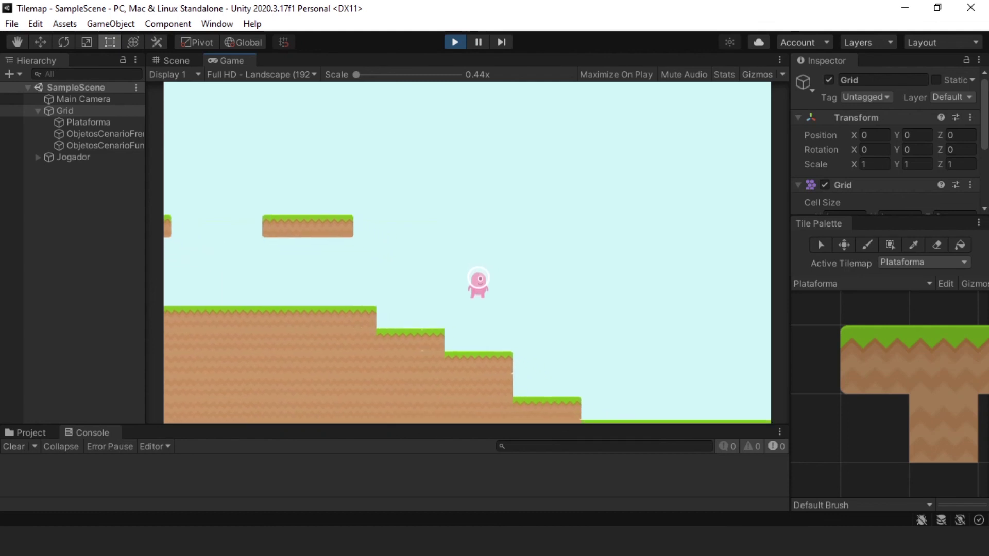
{"action": "key", "text": "Right"}
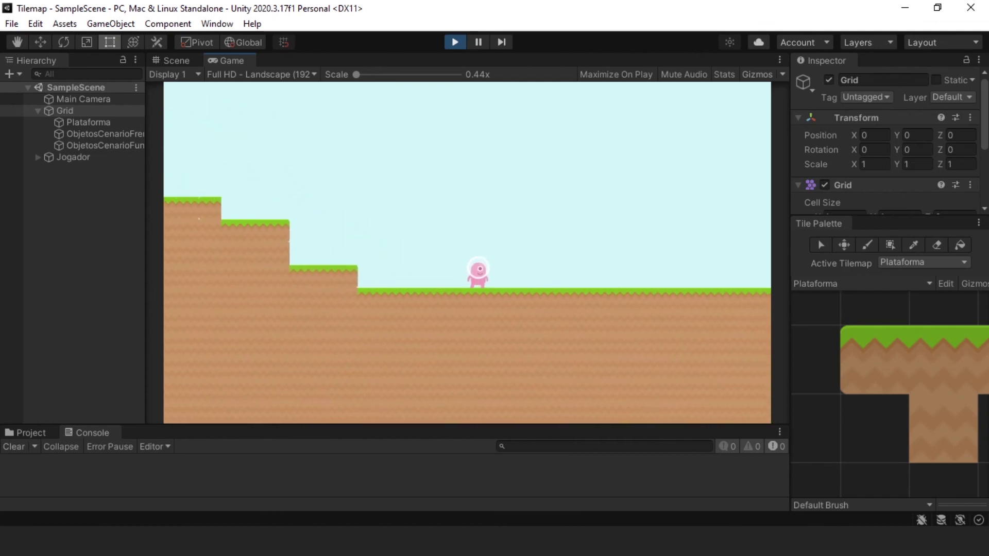
{"action": "key", "text": "Right"}
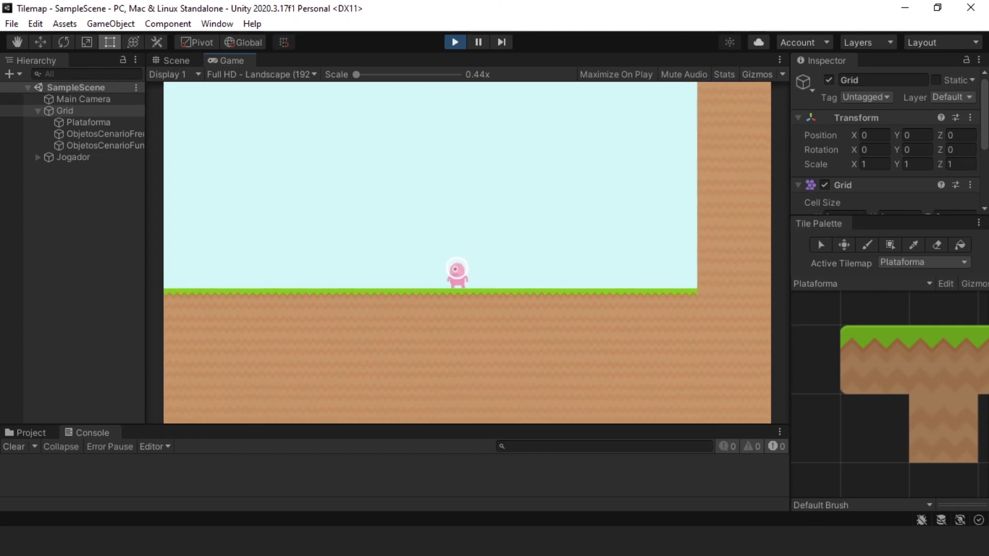
{"action": "key", "text": "space"}
{"action": "key", "text": "Left"}
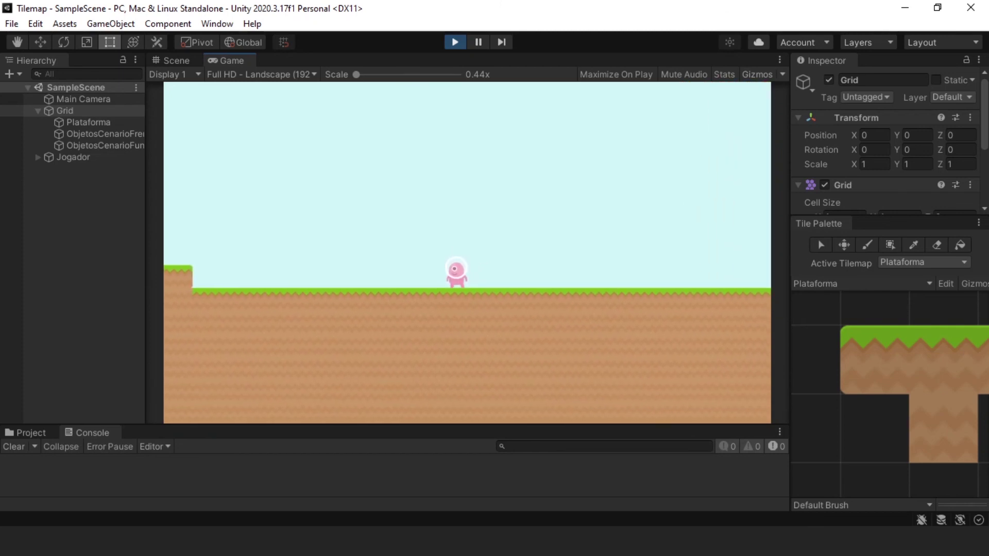